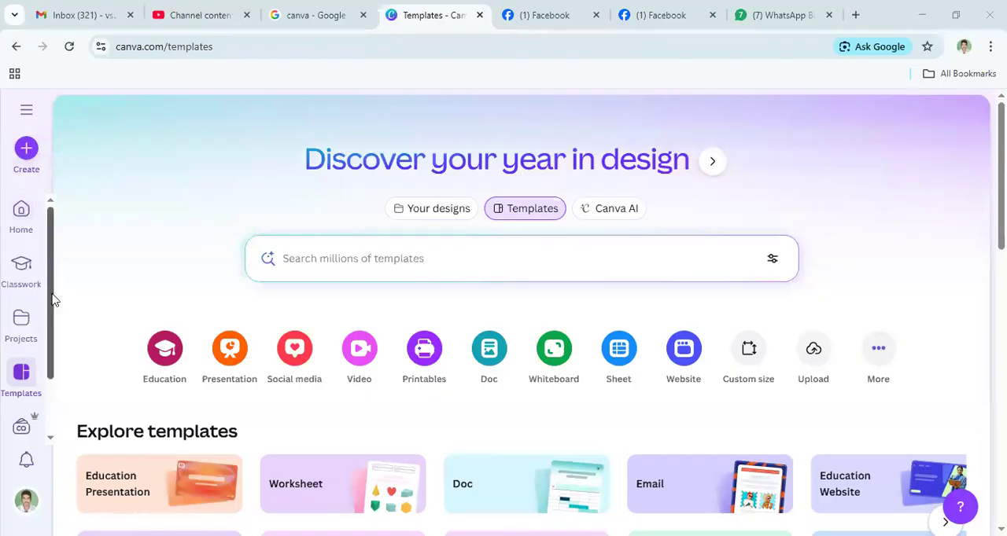
# - Look through the side navigation and the video design formats, and close the design creation dialog
pyautogui.scroll(-1, 34, 305)
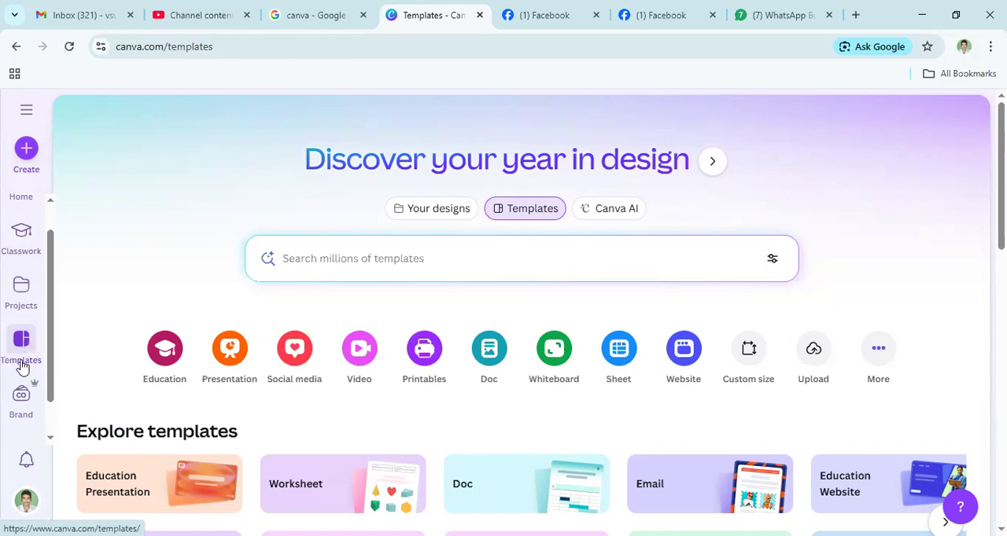
pyautogui.moveTo(51, 375); pyautogui.dragTo(55, 406)
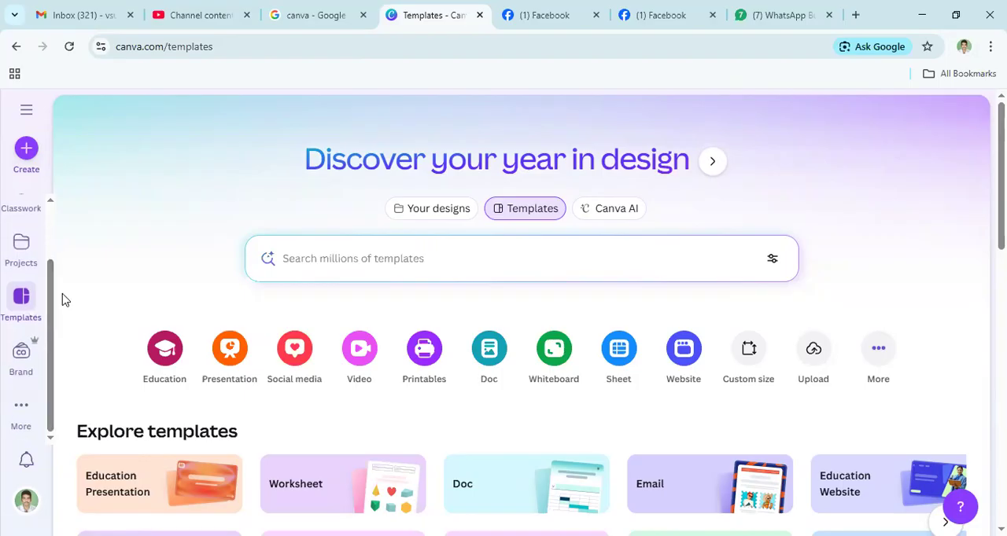
pyautogui.moveTo(52, 332); pyautogui.dragTo(69, 170)
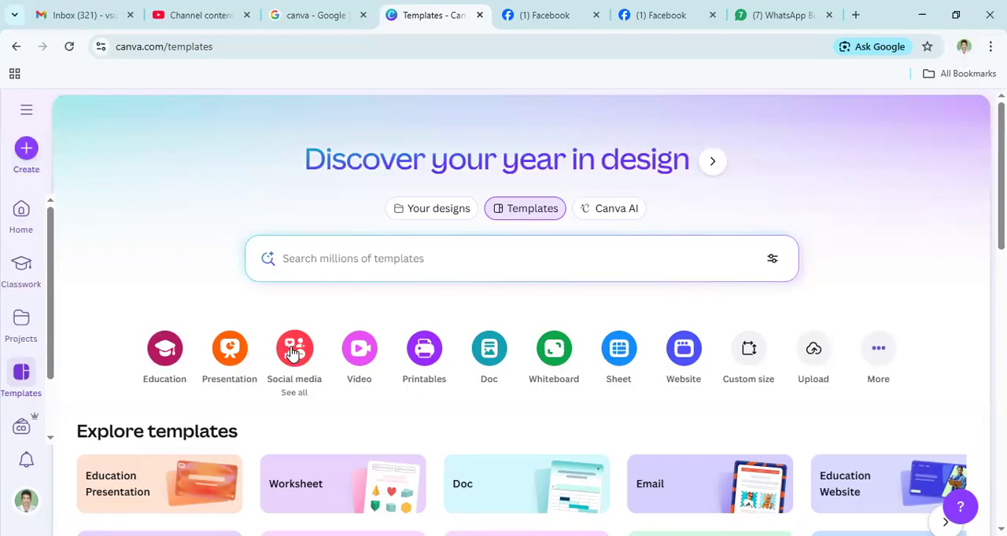
pyautogui.click(357, 351)
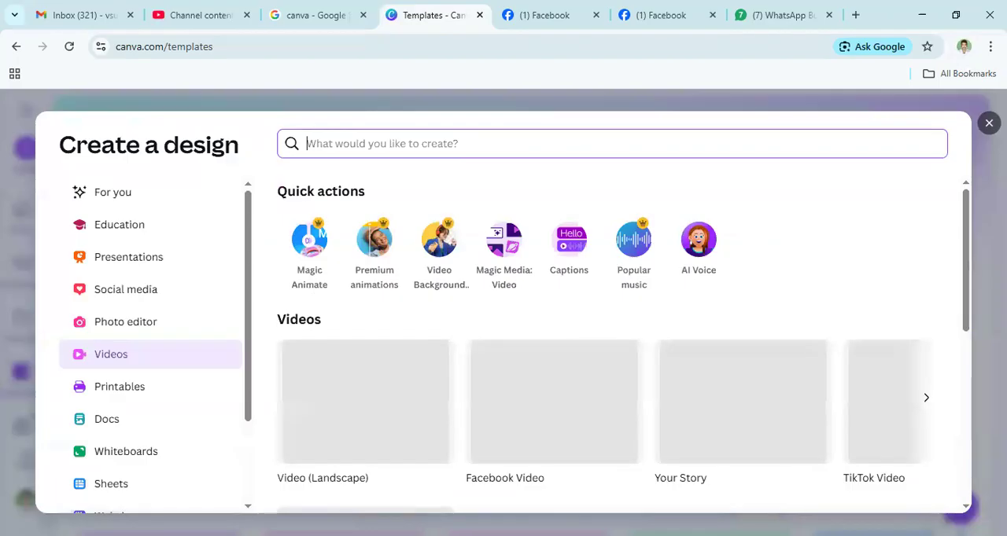
pyautogui.press('Escape')
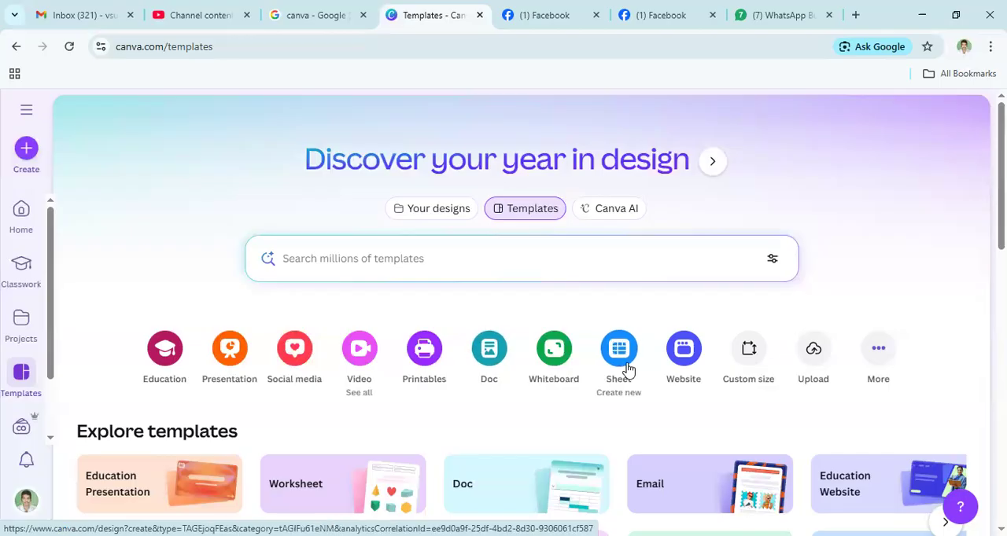
# - Start a custom-size design, view the available units, keep pixels and set the width to 1080 px
pyautogui.click(746, 356)
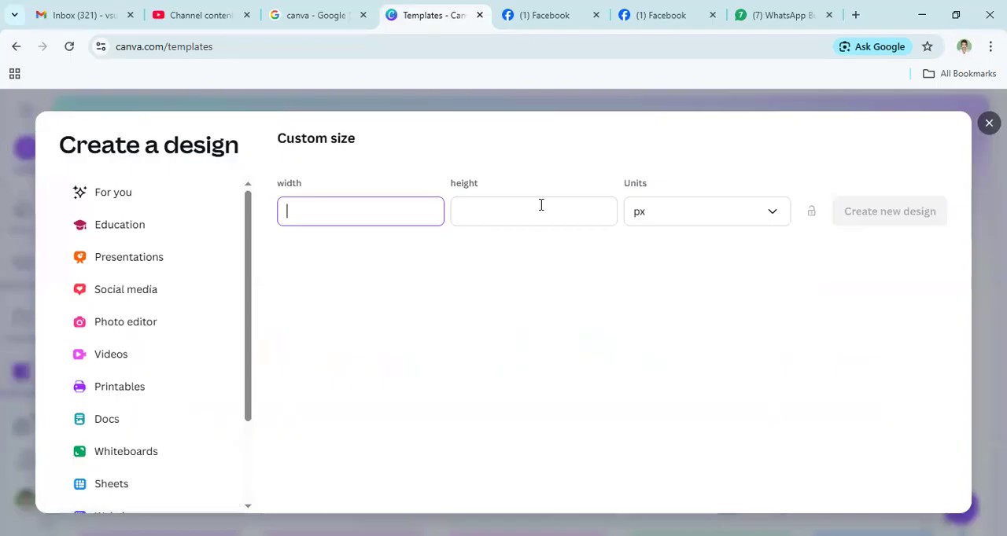
pyautogui.click(732, 226)
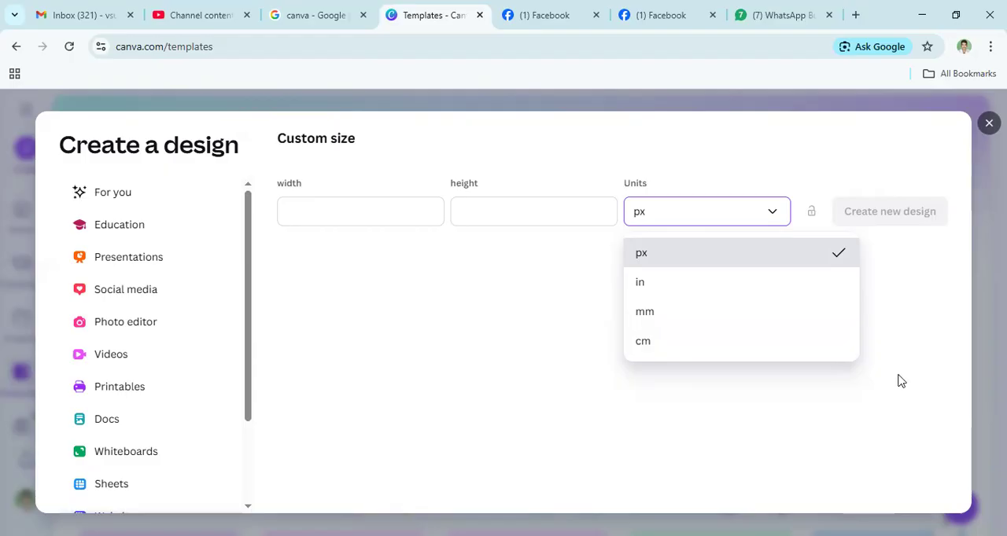
pyautogui.click(917, 249)
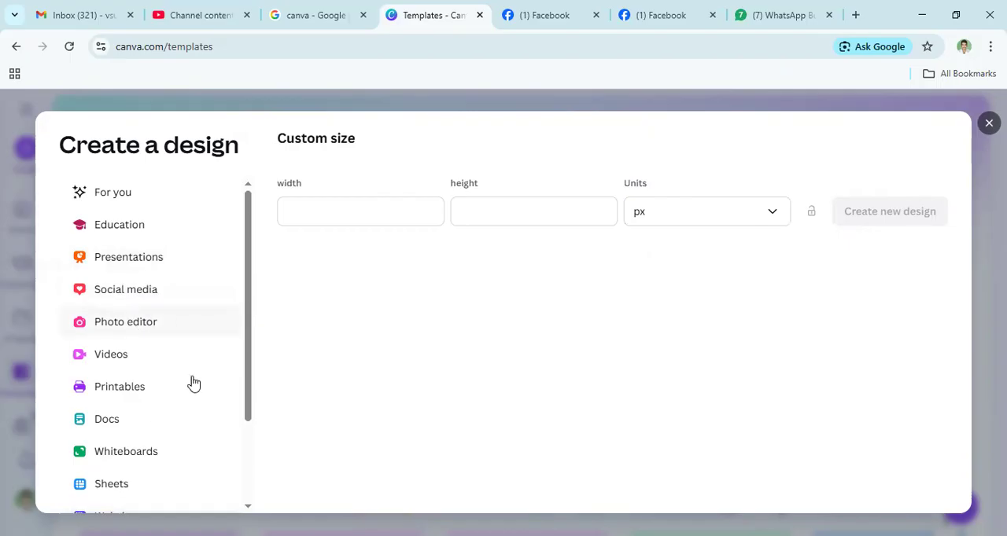
pyautogui.scroll(-3, 249, 330)
pyautogui.click(338, 208)
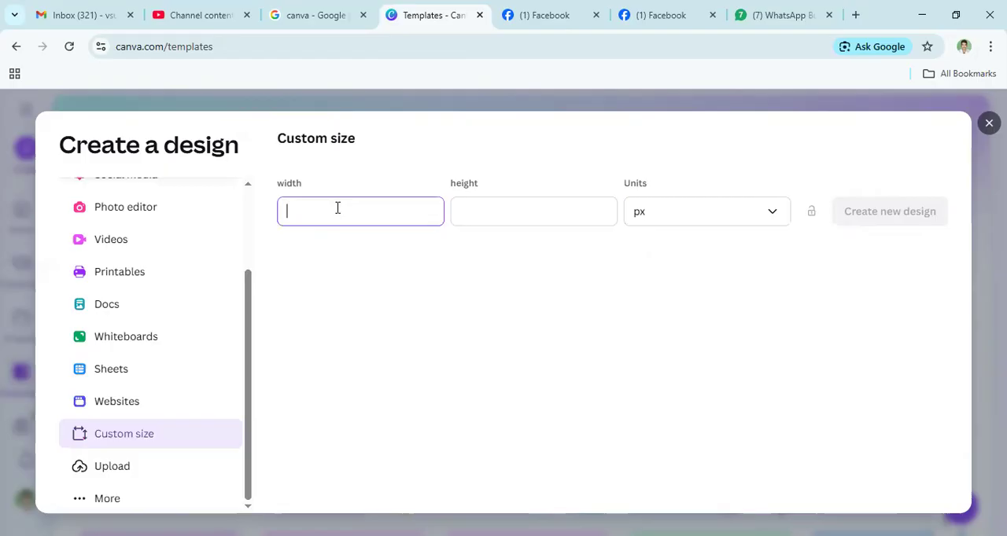
pyautogui.write('1080')
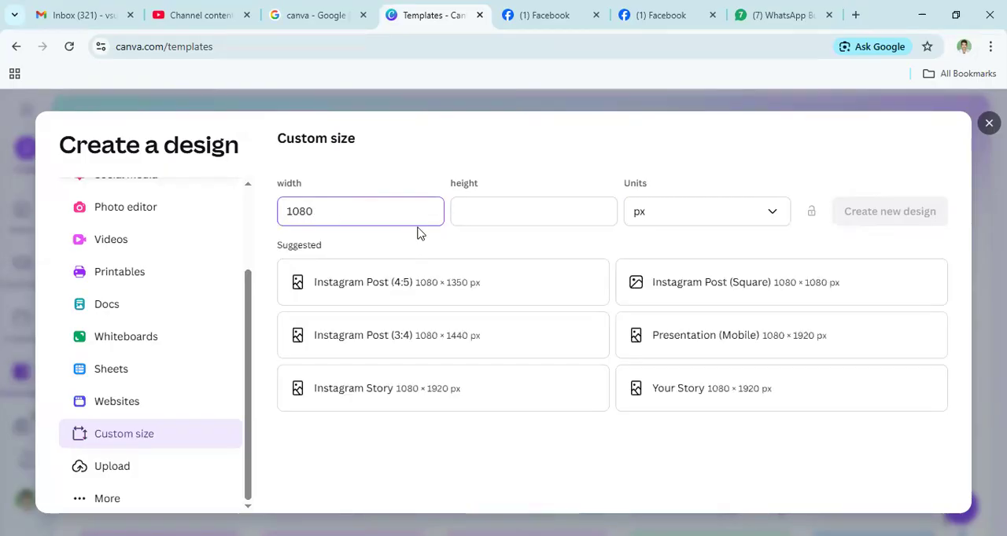
pyautogui.click(542, 206)
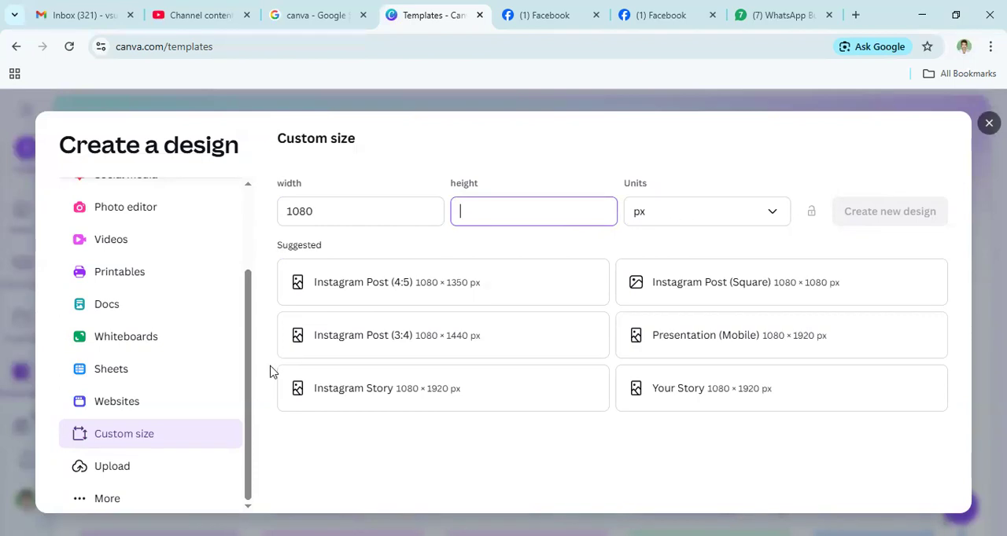
# - Browse the popular social media design formats from YouTube Thumbnail to Pinterest Pin and return to the start of the row
pyautogui.moveTo(250, 370); pyautogui.dragTo(123, 288)
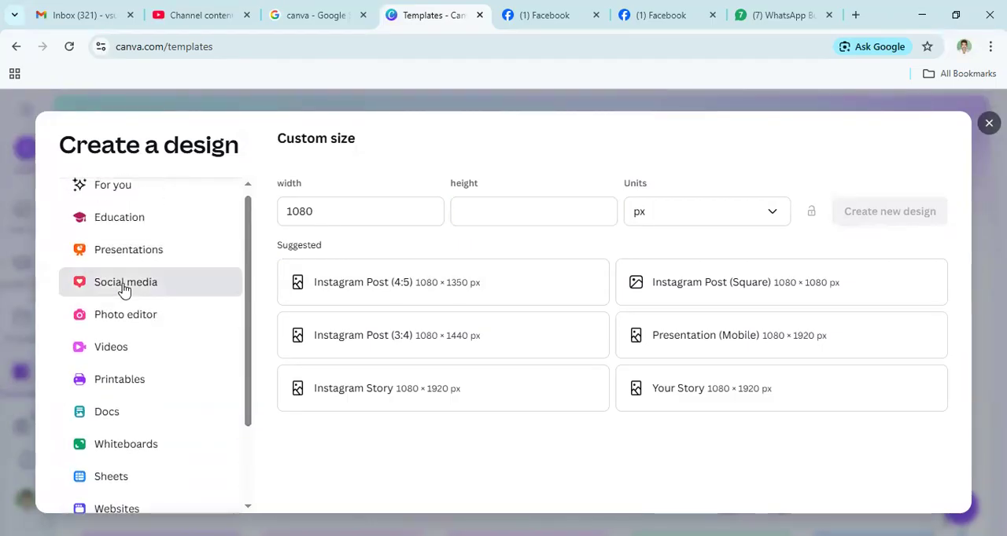
pyautogui.click(124, 288)
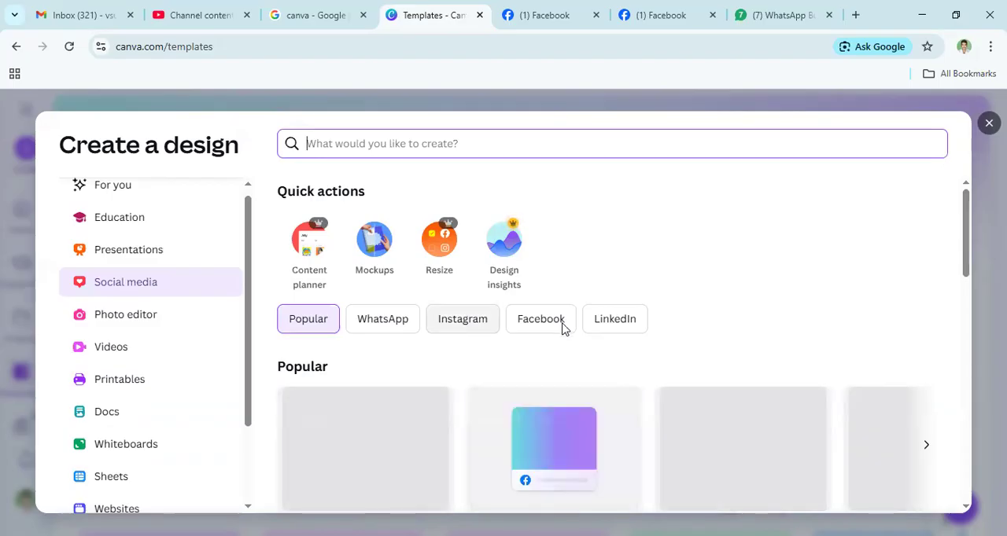
pyautogui.scroll(-1, 546, 350)
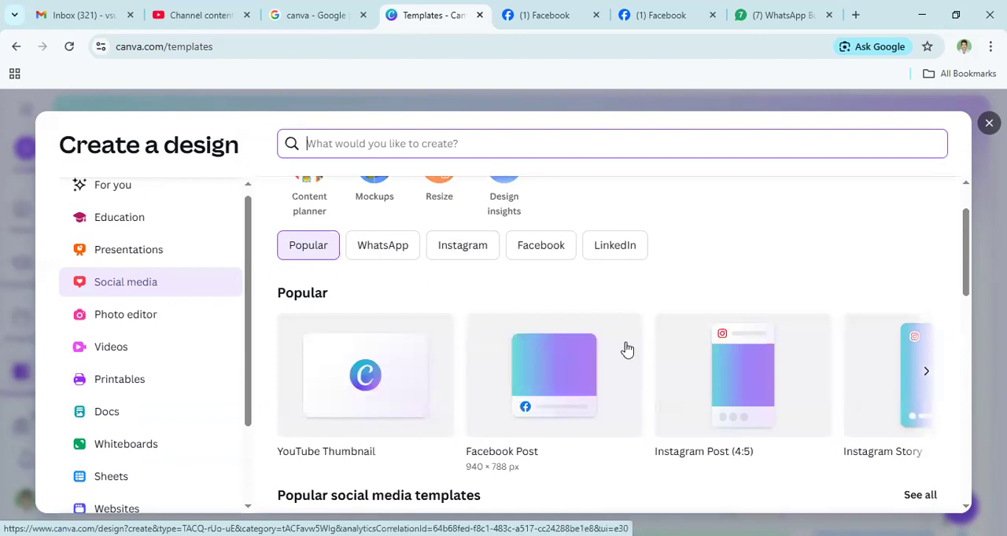
pyautogui.moveTo(968, 259); pyautogui.dragTo(967, 287)
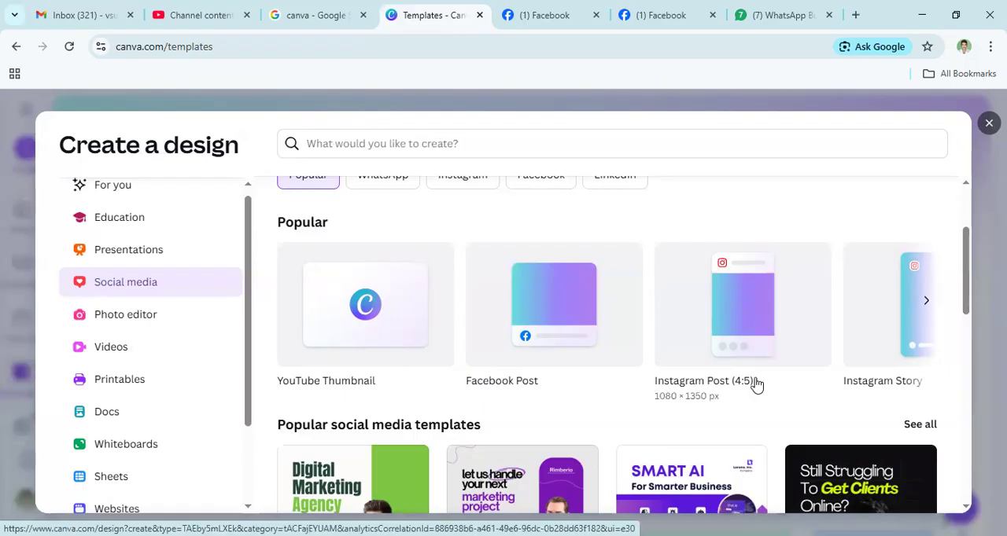
pyautogui.click(928, 304)
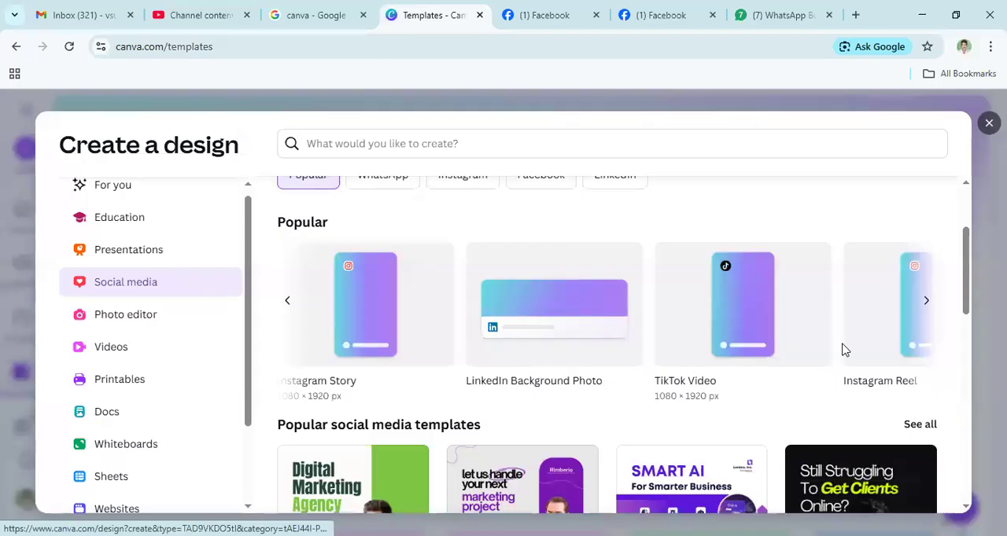
pyautogui.click(927, 305)
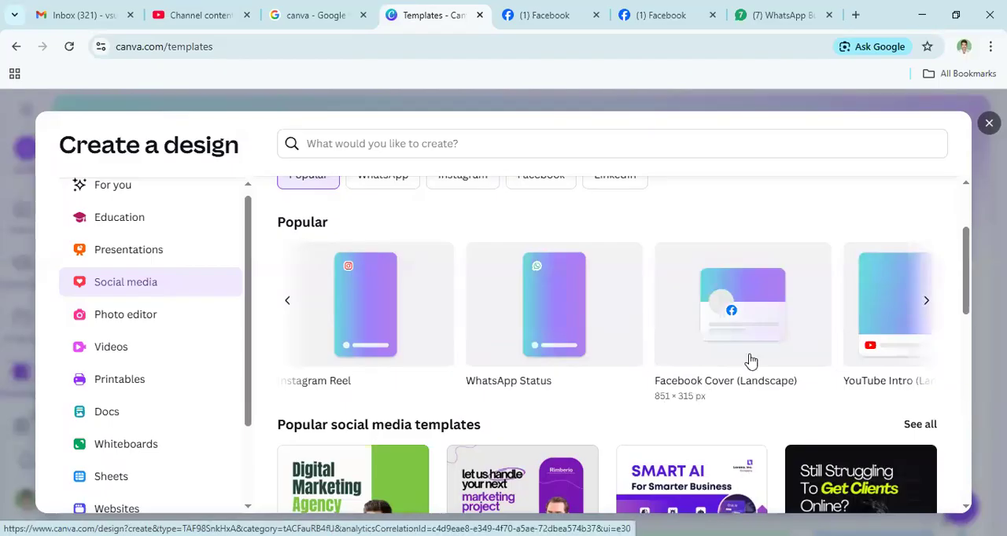
pyautogui.click(926, 302)
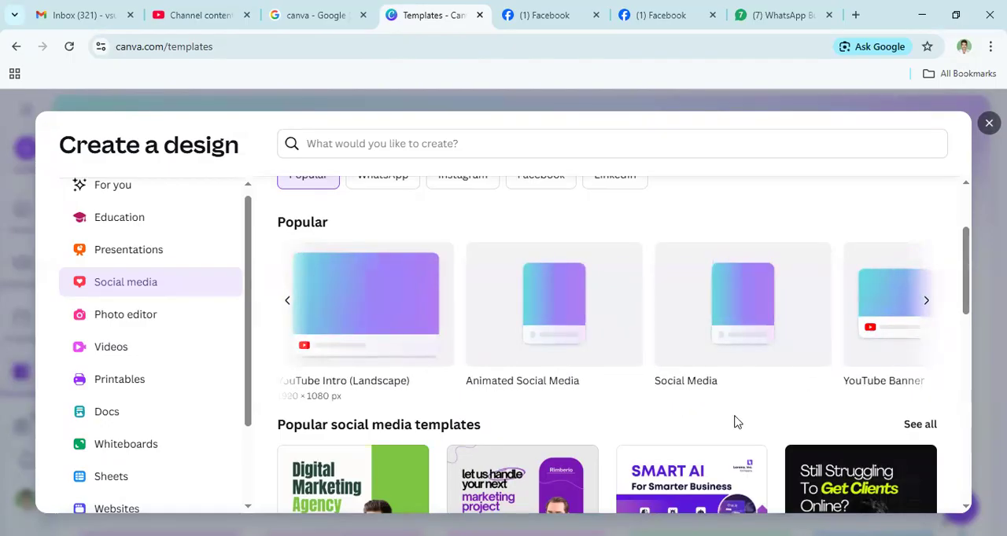
pyautogui.click(928, 304)
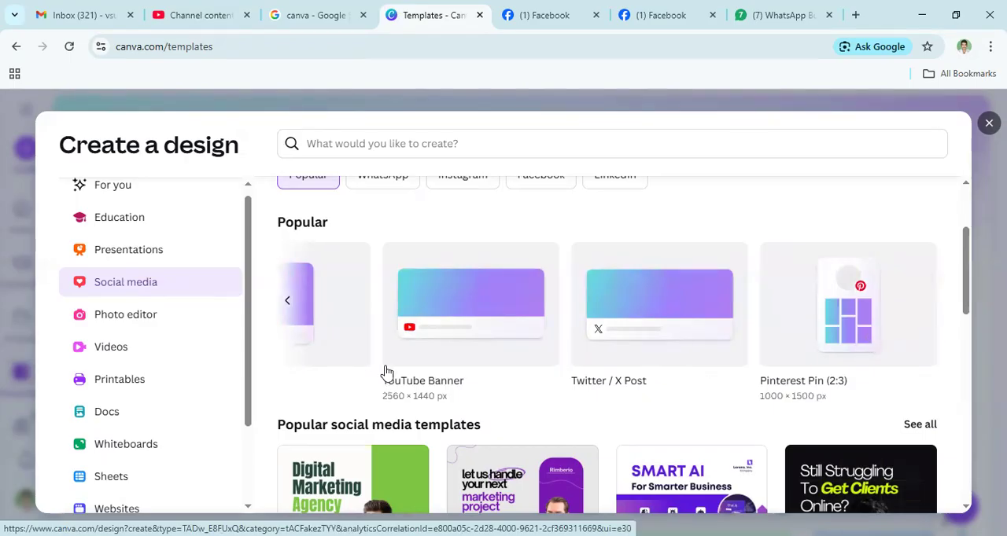
pyautogui.scroll(1, 386, 372)
pyautogui.click(289, 379)
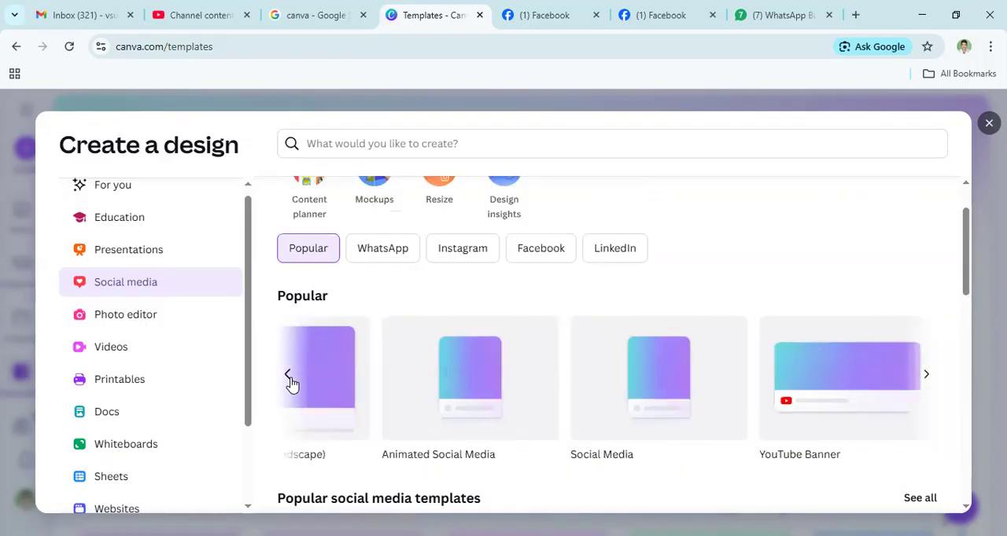
pyautogui.click(288, 377)
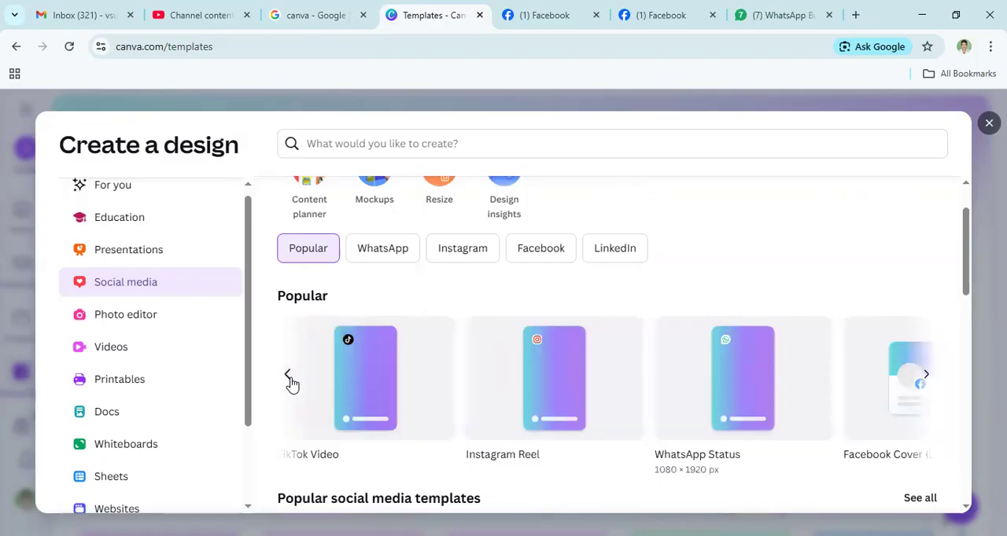
pyautogui.click(289, 378)
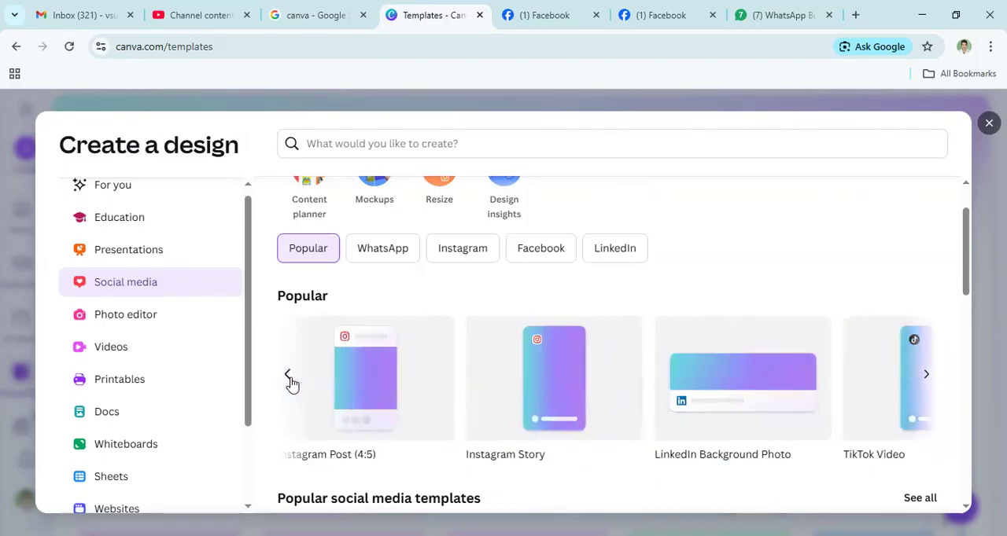
pyautogui.click(289, 377)
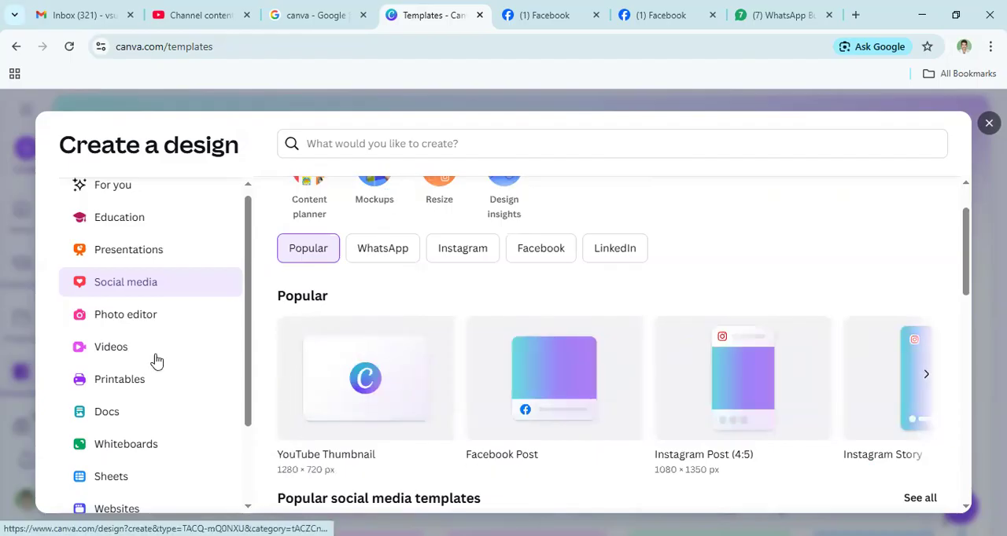
pyautogui.scroll(1, 168, 333)
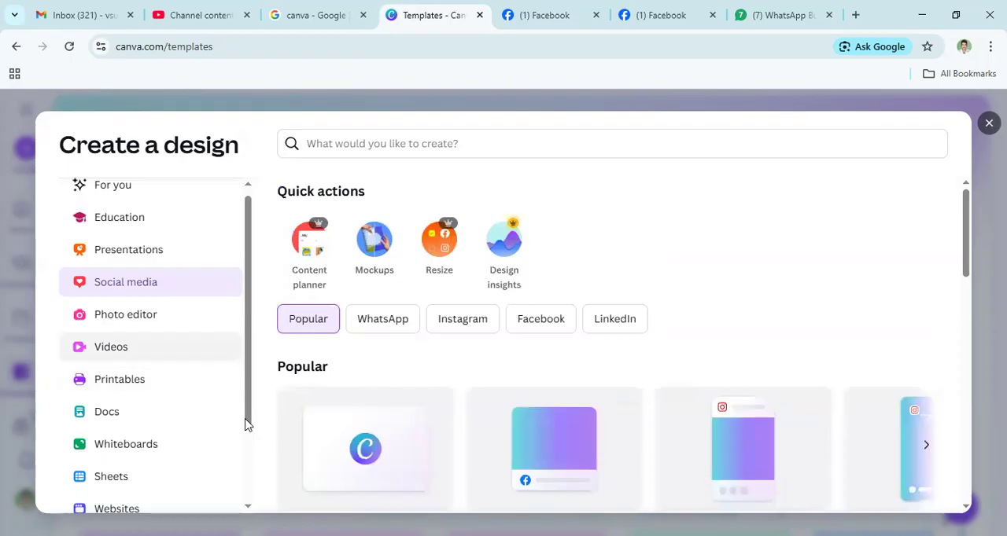
# - Return to the custom size settings, set the height to 1080 px and create the new design
pyautogui.scroll(-1, 147, 476)
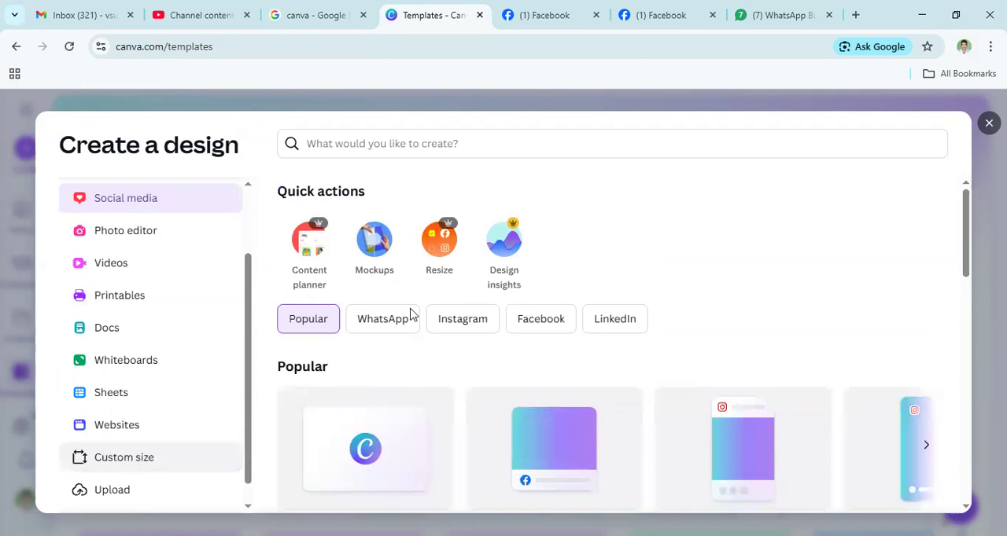
pyautogui.click(540, 212)
pyautogui.write('1080')
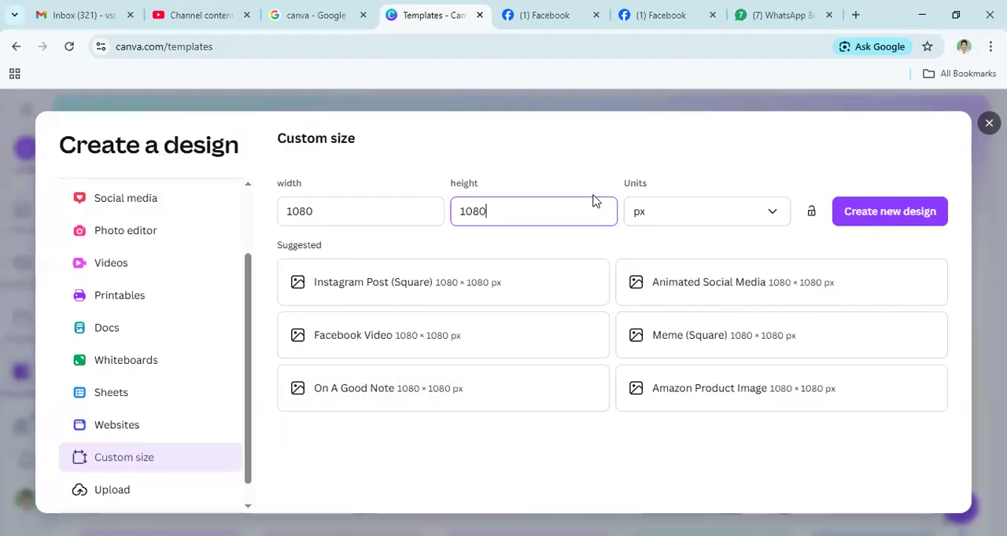
pyautogui.click(879, 211)
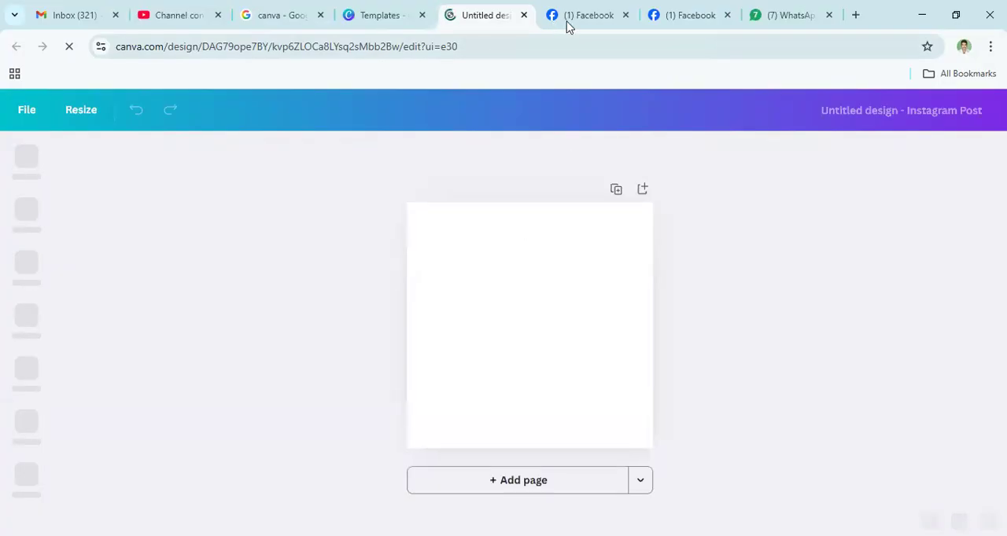
# - Look at the HYD real estate Facebook page and return to the new untitled design
pyautogui.click(591, 22)
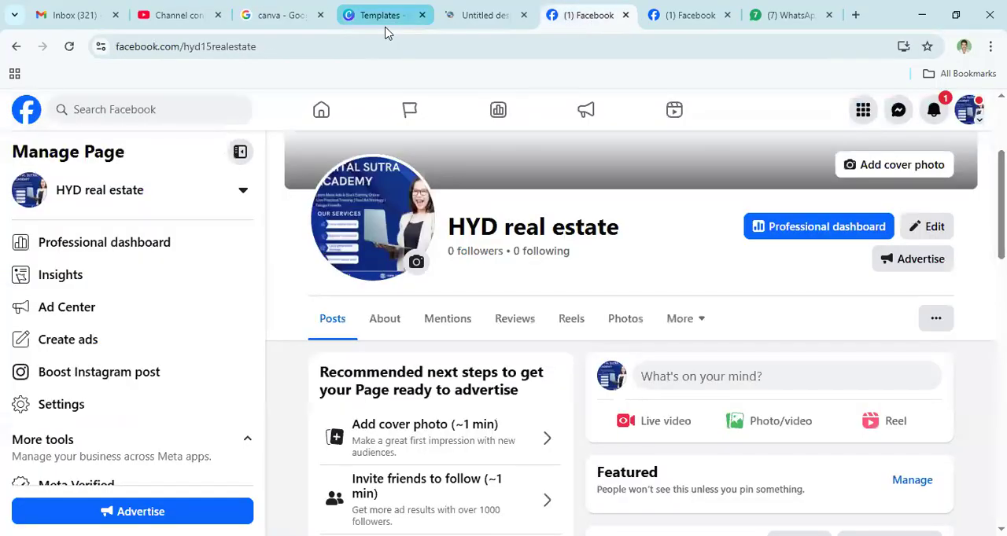
pyautogui.click(387, 18)
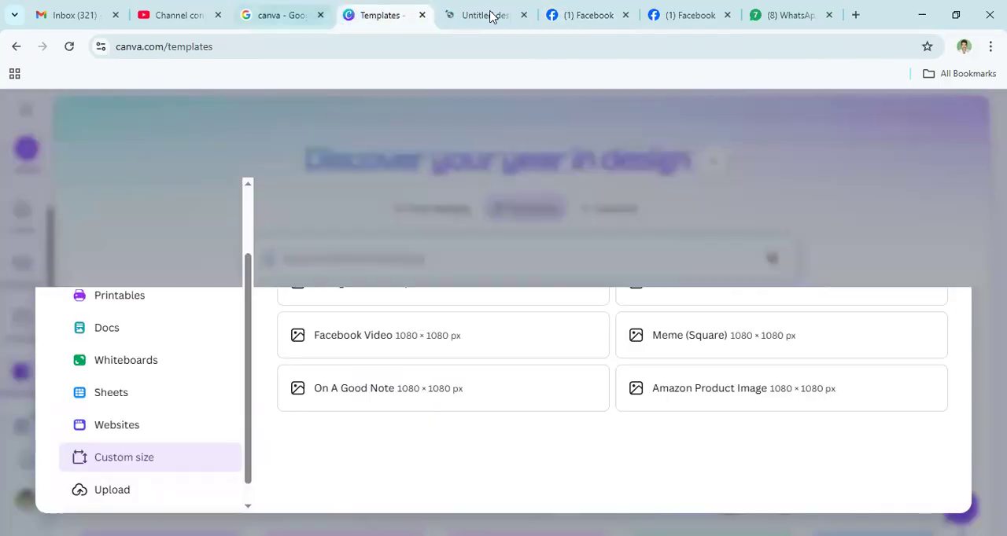
pyautogui.click(490, 17)
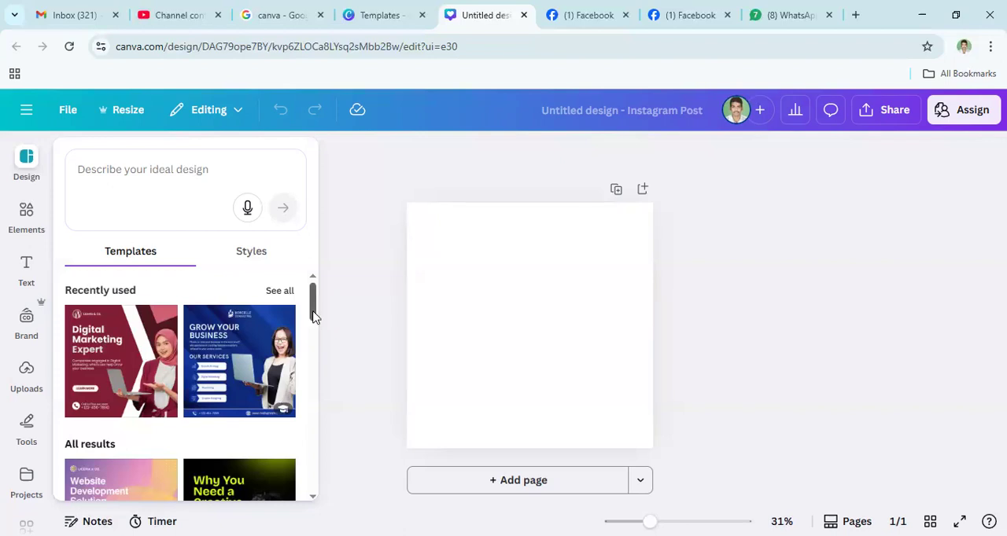
# - Browse the recently used and suggested templates offered for the blank design
pyautogui.moveTo(313, 318); pyautogui.dragTo(314, 324)
pyautogui.scroll(-3, 314, 324)
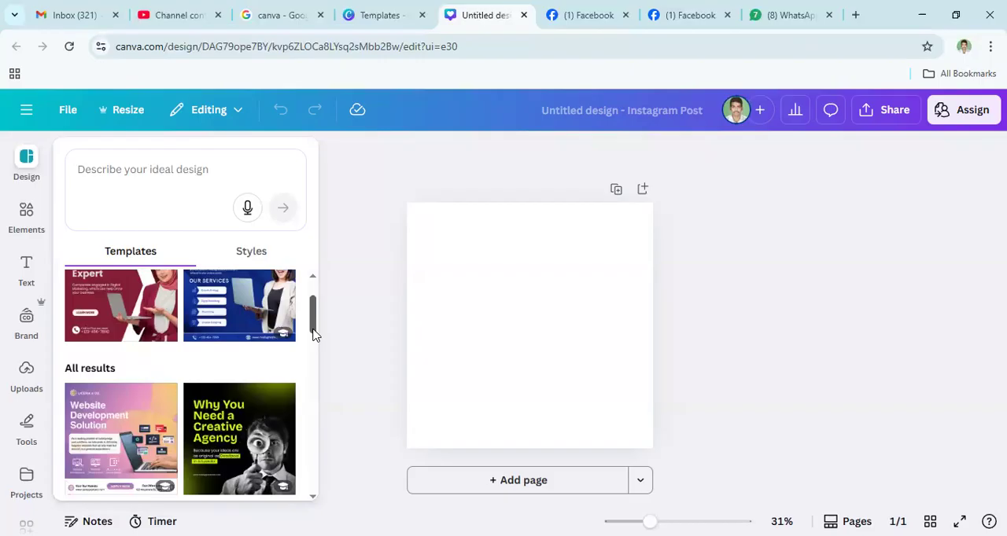
pyautogui.moveTo(312, 330); pyautogui.dragTo(310, 291)
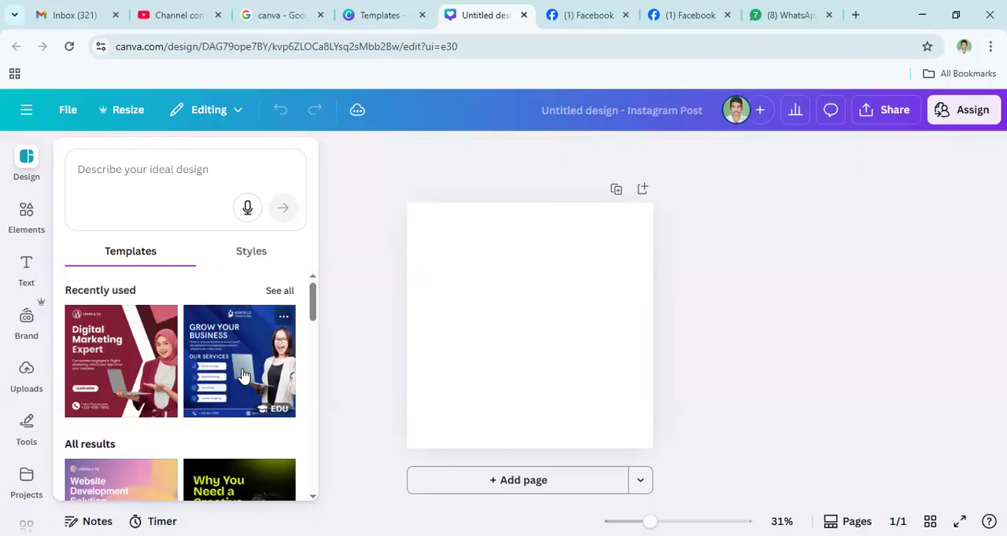
pyautogui.moveTo(312, 314); pyautogui.dragTo(313, 425)
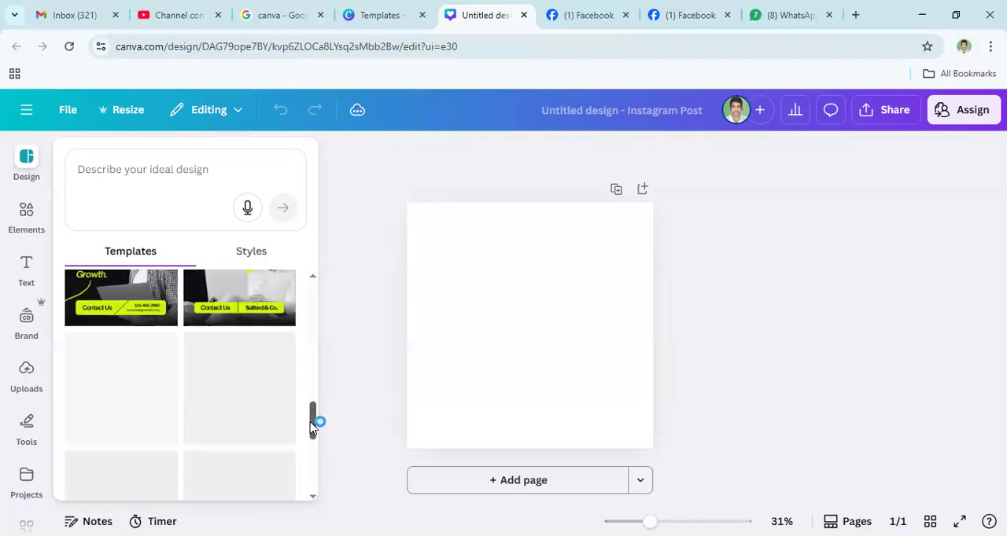
pyautogui.click(312, 276)
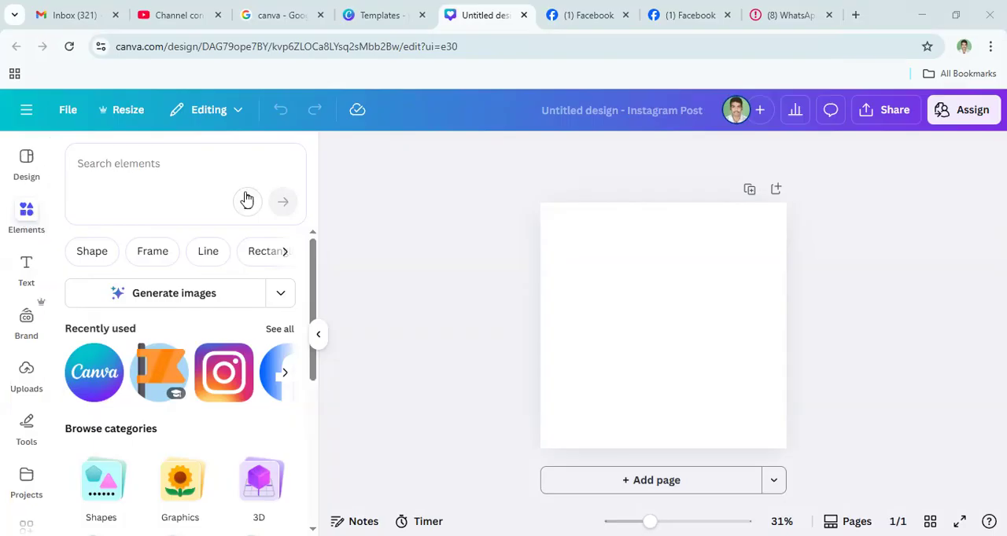
# - Search the design elements for real estate
pyautogui.click(164, 164)
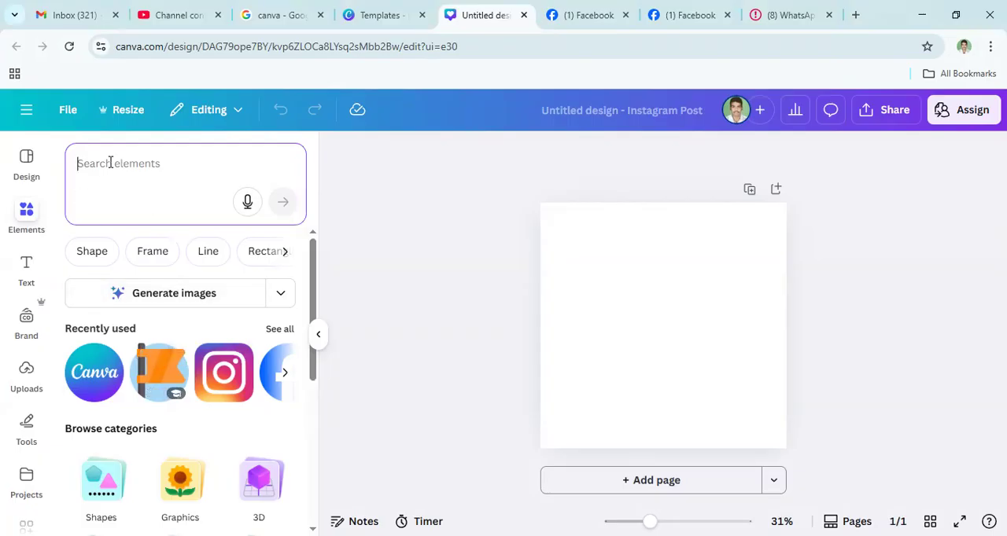
pyautogui.write('real ')
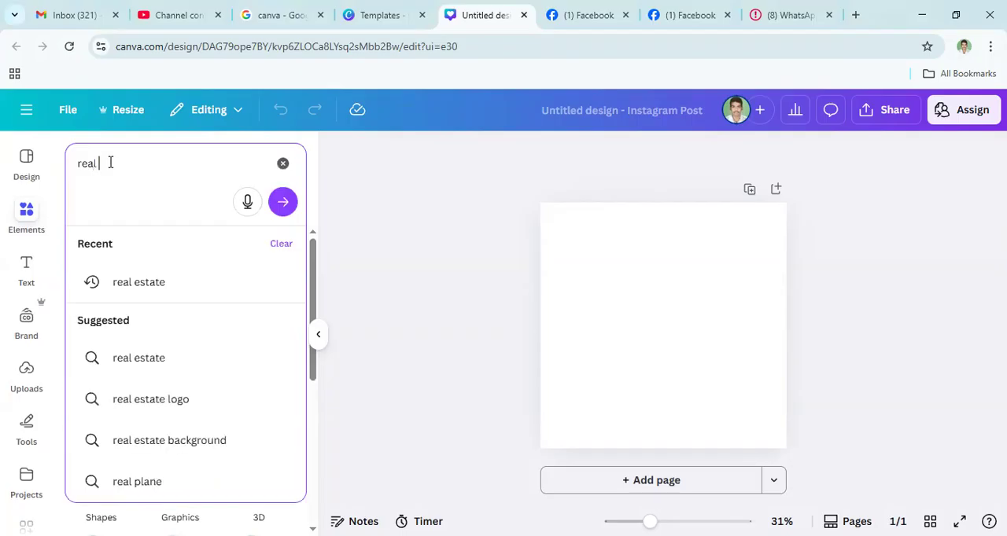
pyautogui.write('estate')
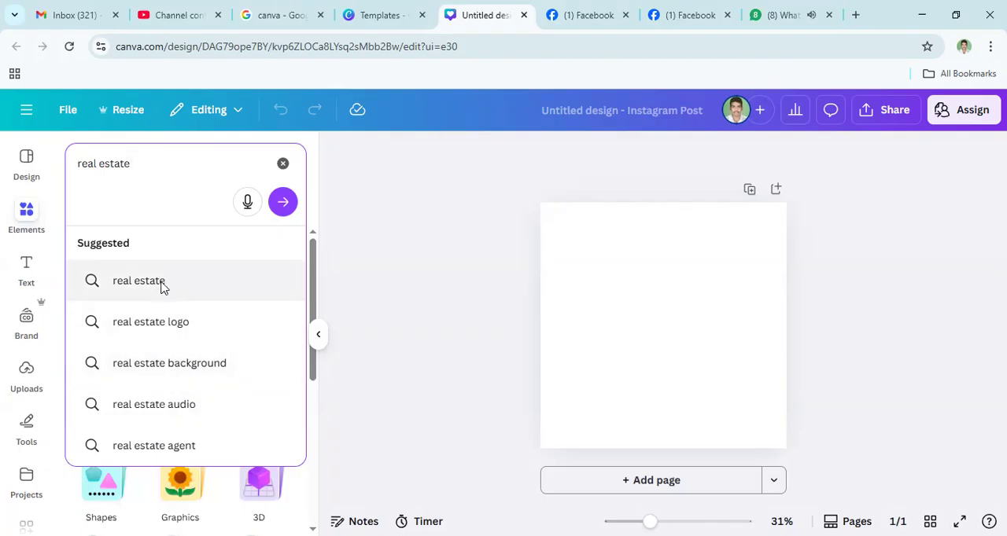
pyautogui.click(139, 281)
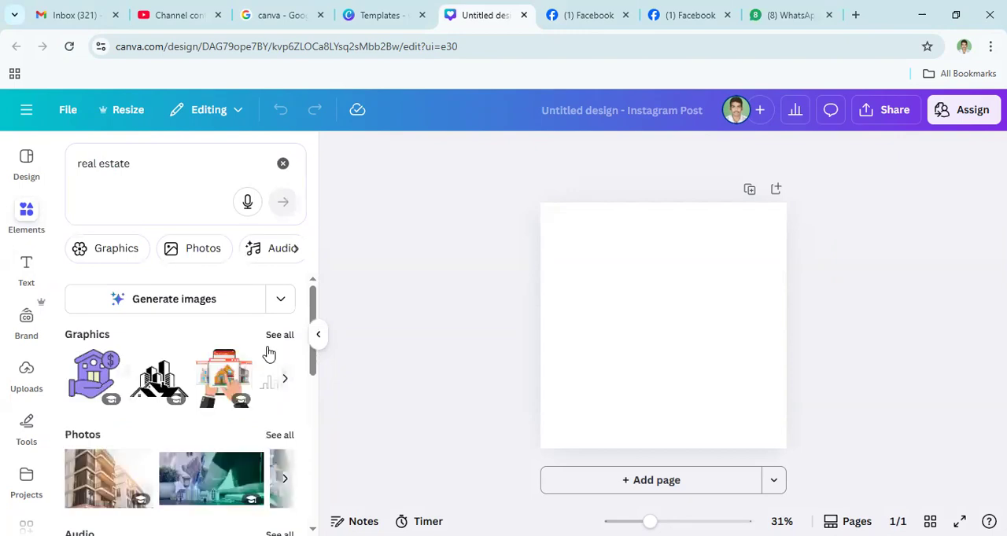
# - Look through the real estate element results, paging forward through several sets of graphics
pyautogui.moveTo(314, 370)
pyautogui.mouseDown()
pyautogui.moveTo(314, 420)
pyautogui.moveTo(308, 384)
pyautogui.mouseUp()
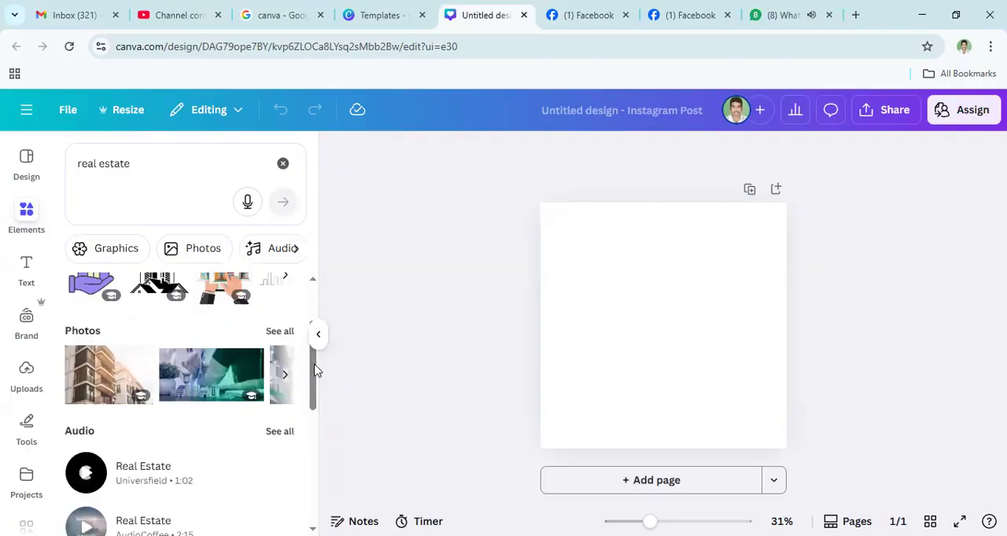
pyautogui.scroll(2, 284, 369)
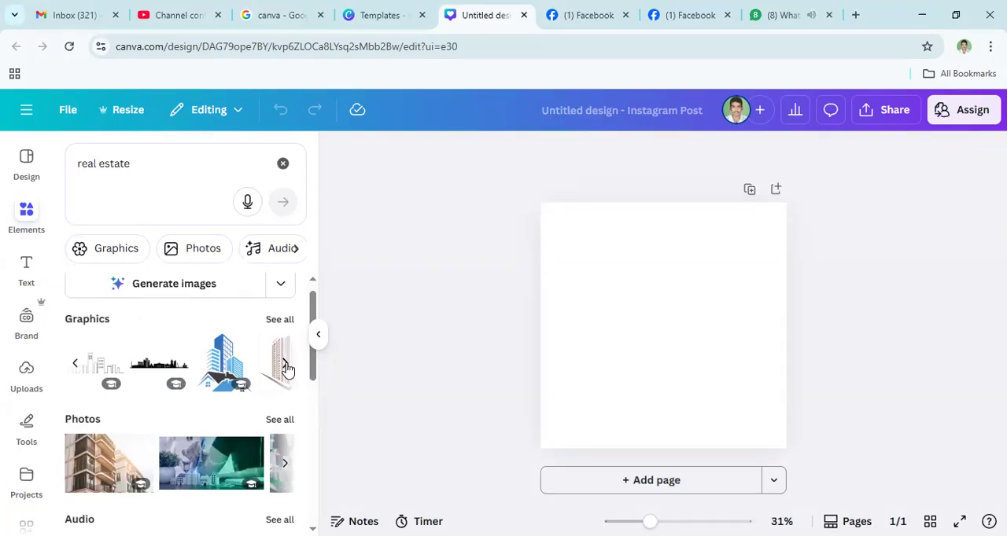
pyautogui.click(286, 366)
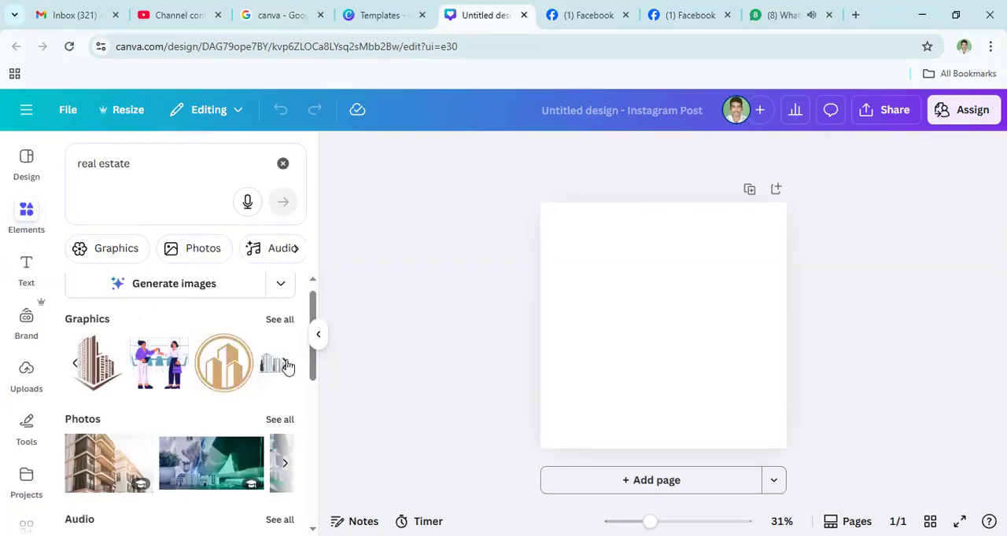
pyautogui.click(287, 367)
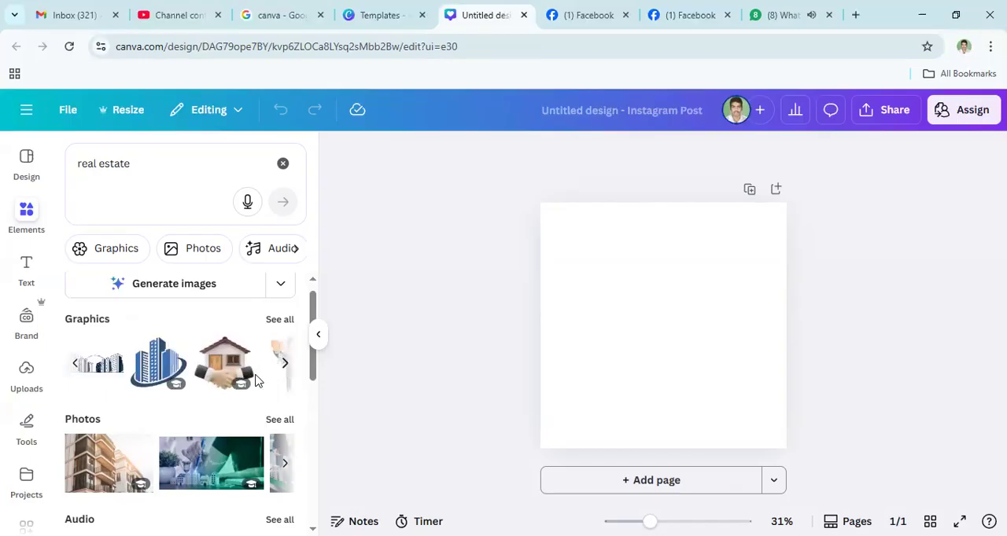
pyautogui.moveTo(218, 380)
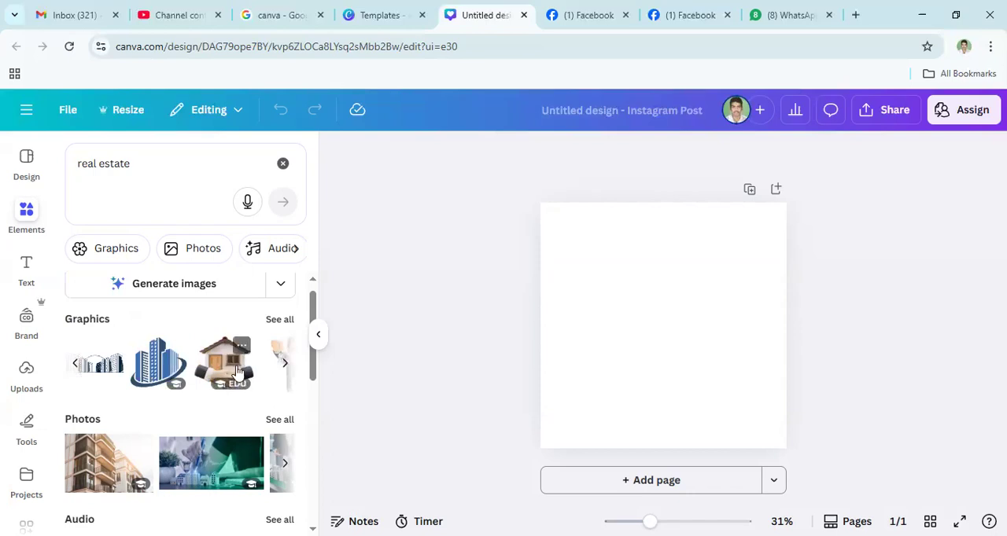
pyautogui.click(285, 366)
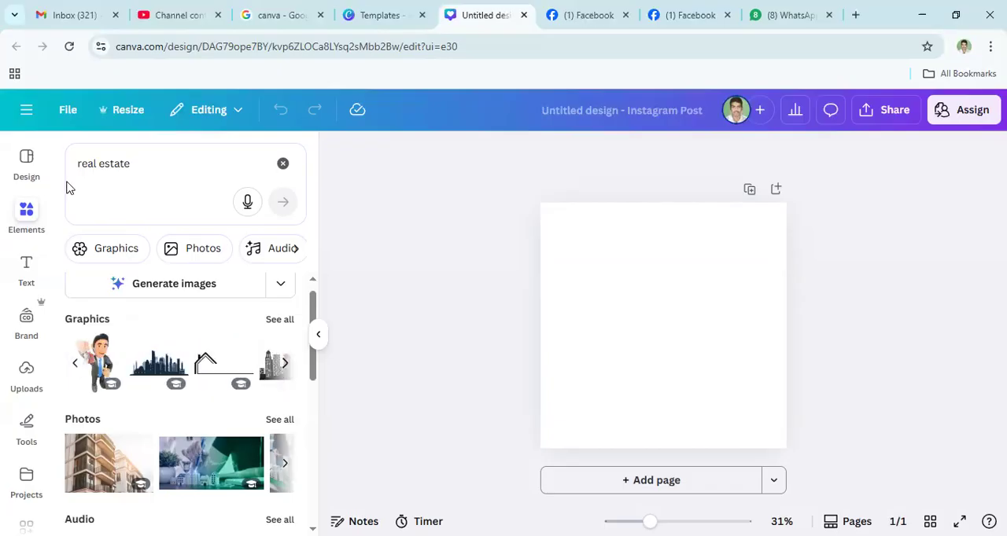
# - Switch from elements to design templates and search them for real estate
pyautogui.click(30, 161)
pyautogui.click(170, 160)
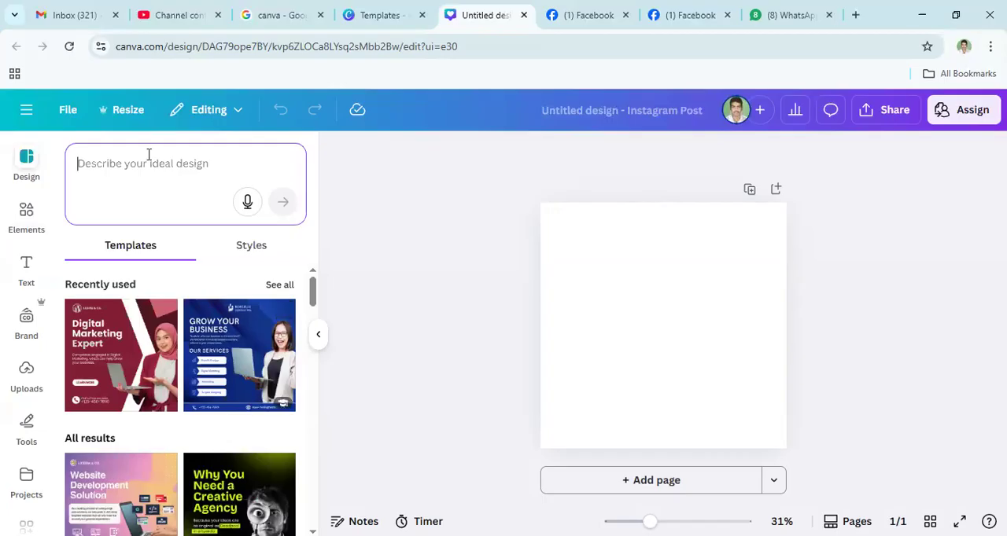
pyautogui.write('rea')
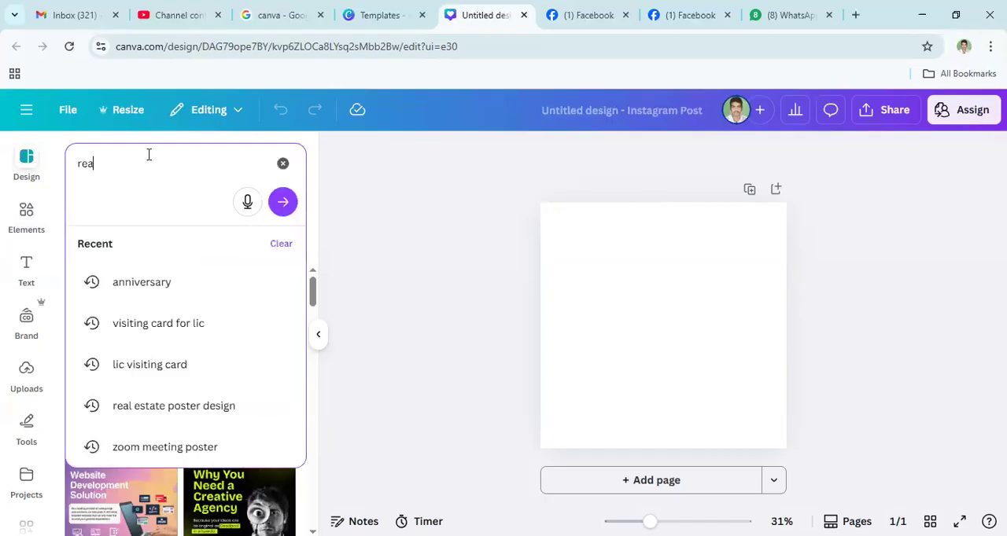
pyautogui.write('l')
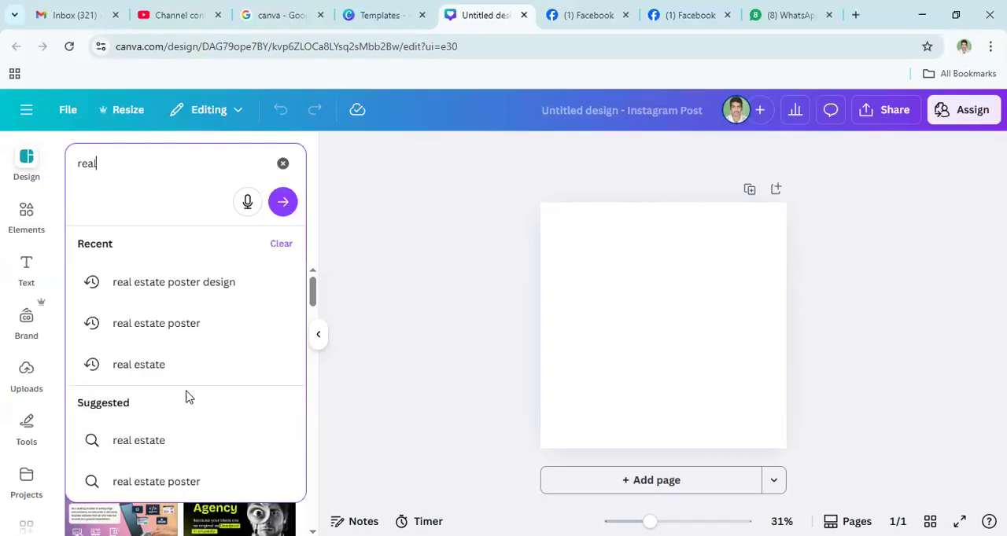
pyautogui.click(151, 365)
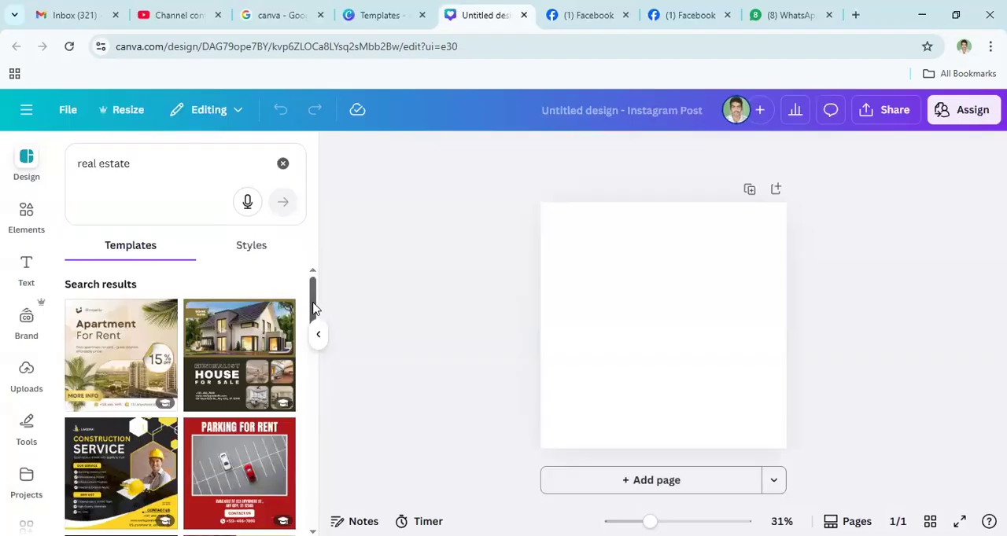
# - Apply the Modern Flat For Rent template to the blank page and select its building image
pyautogui.moveTo(312, 307); pyautogui.dragTo(313, 378)
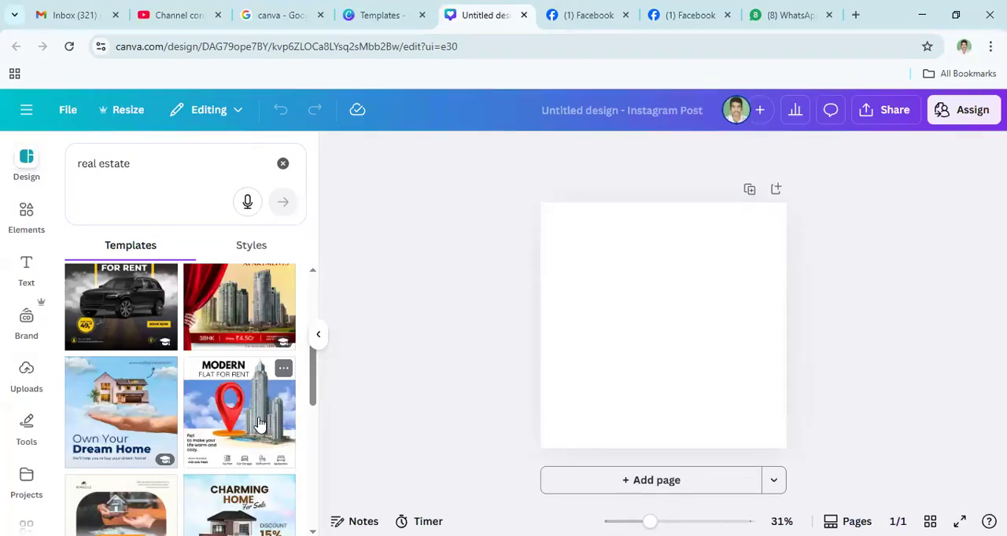
pyautogui.click(260, 423)
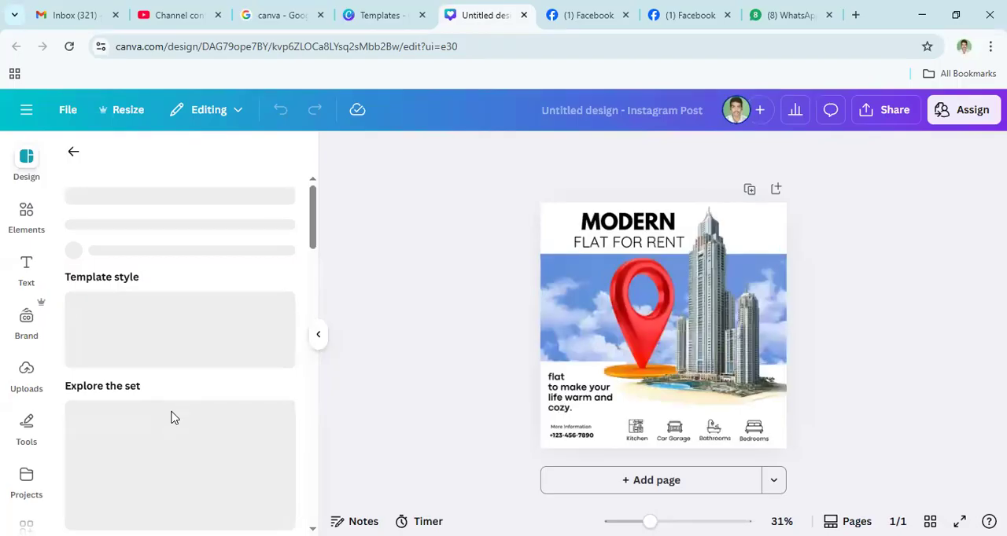
pyautogui.click(660, 313)
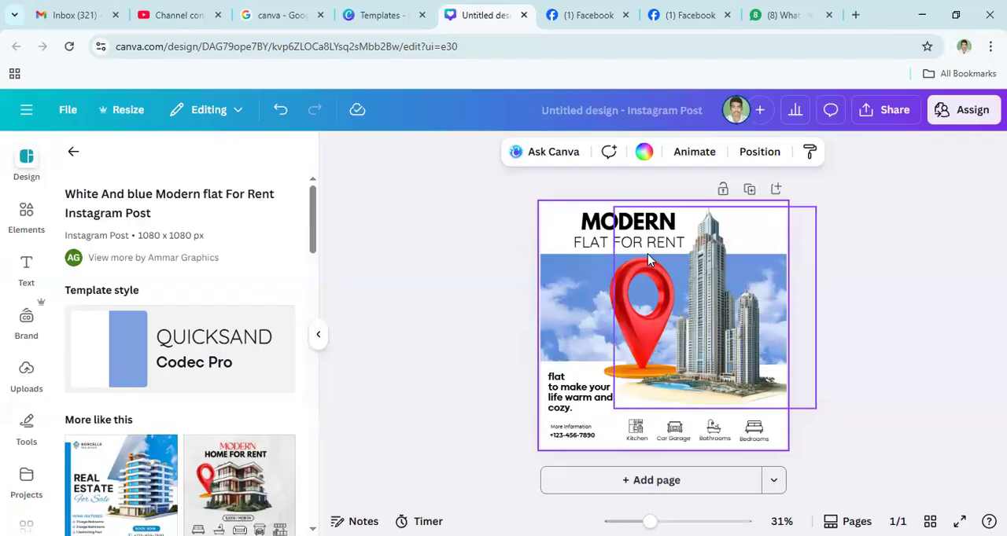
pyautogui.click(648, 359)
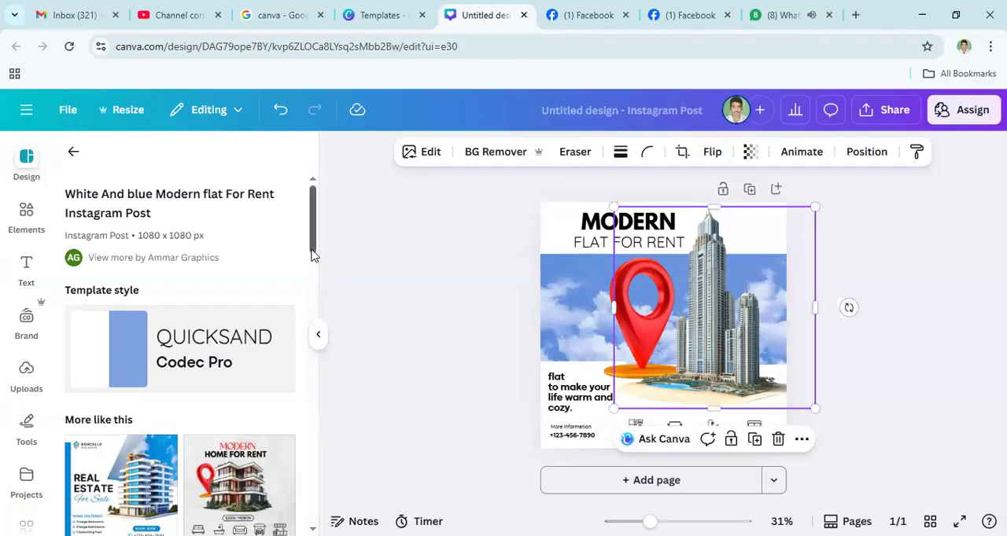
# - Browse the templates similar to the flat-for-rent design and apply the white and blue Luxury Apartments template
pyautogui.scroll(-1, 307, 304)
pyautogui.scroll(-4, 307, 305)
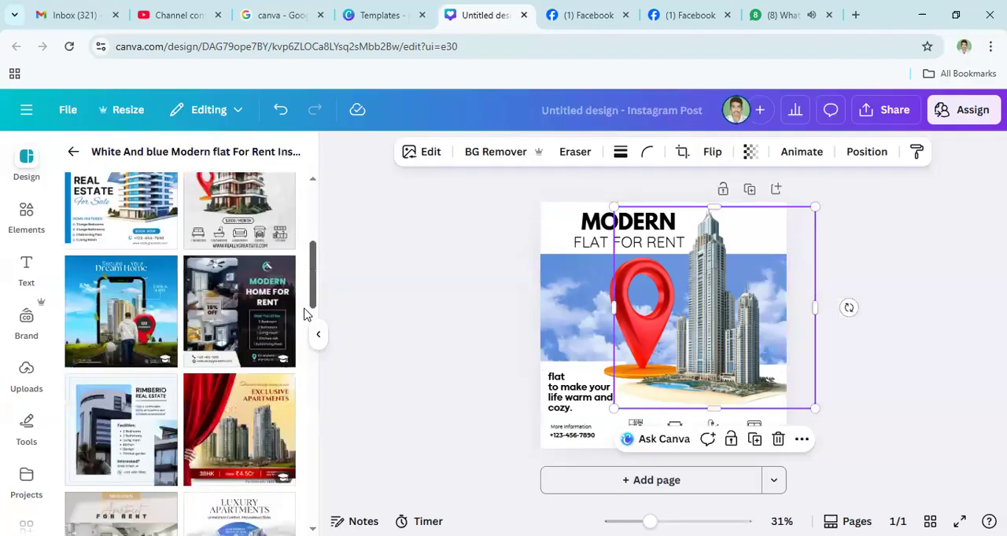
pyautogui.scroll(-1, 306, 318)
pyautogui.scroll(-3, 307, 322)
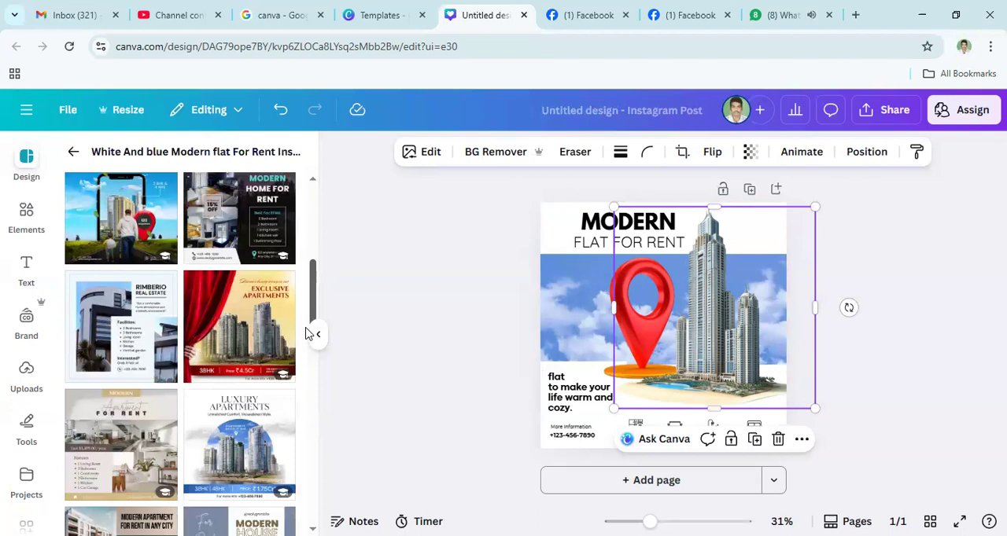
pyautogui.scroll(-1, 307, 334)
pyautogui.scroll(-1, 307, 340)
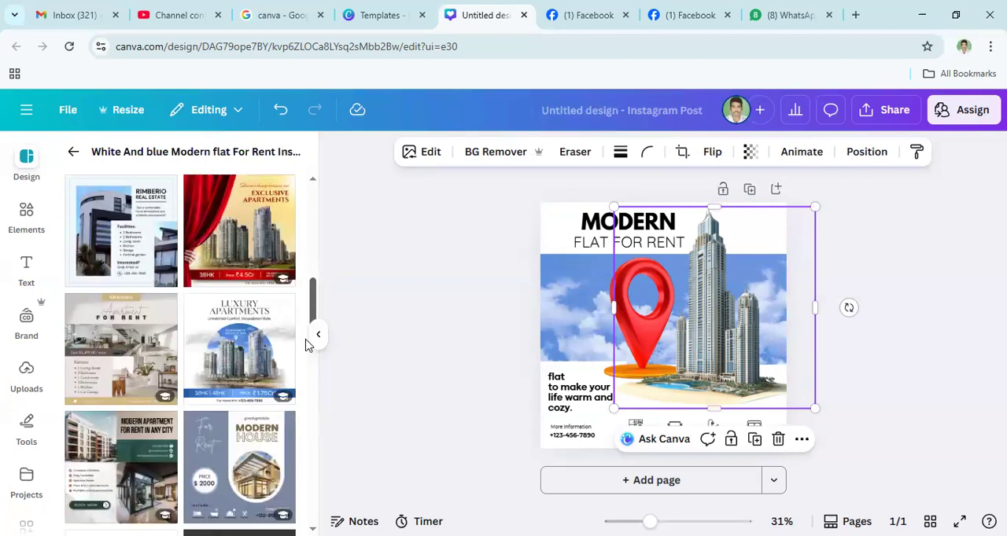
pyautogui.scroll(-1, 306, 346)
pyautogui.scroll(-1, 308, 348)
pyautogui.scroll(-1, 288, 343)
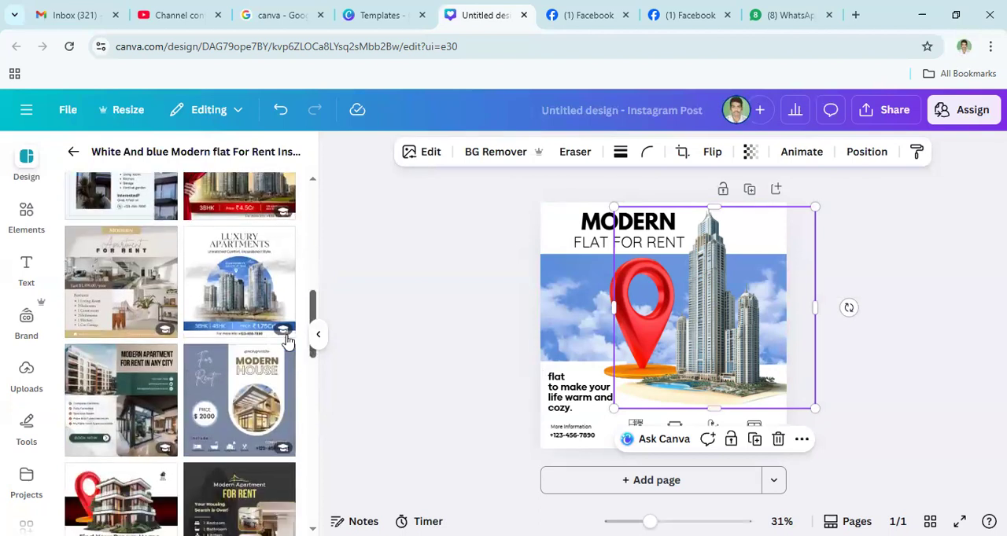
pyautogui.click(245, 296)
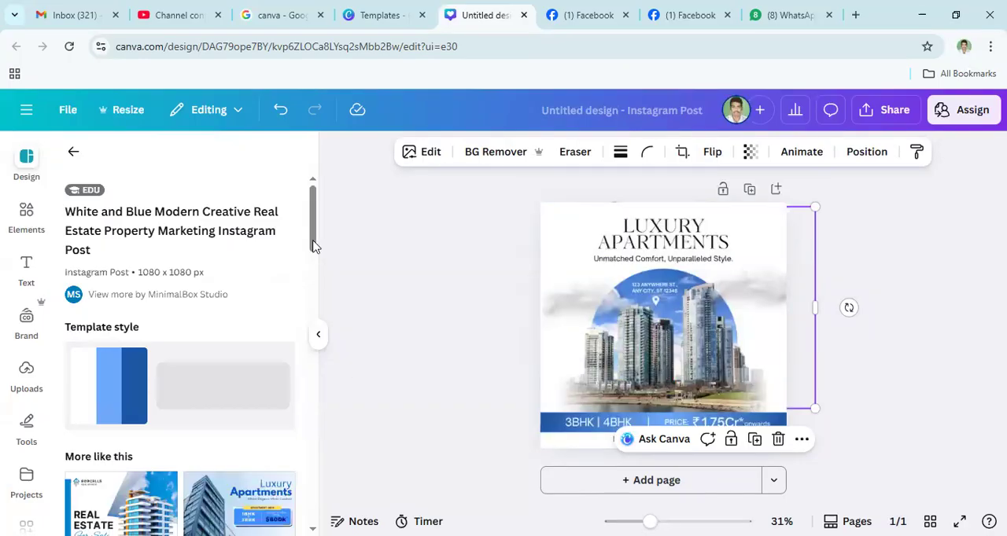
# - Browse further similar templates and replace the page design with the blue and yellow Find Your Perfect Home template
pyautogui.moveTo(311, 241); pyautogui.dragTo(312, 290)
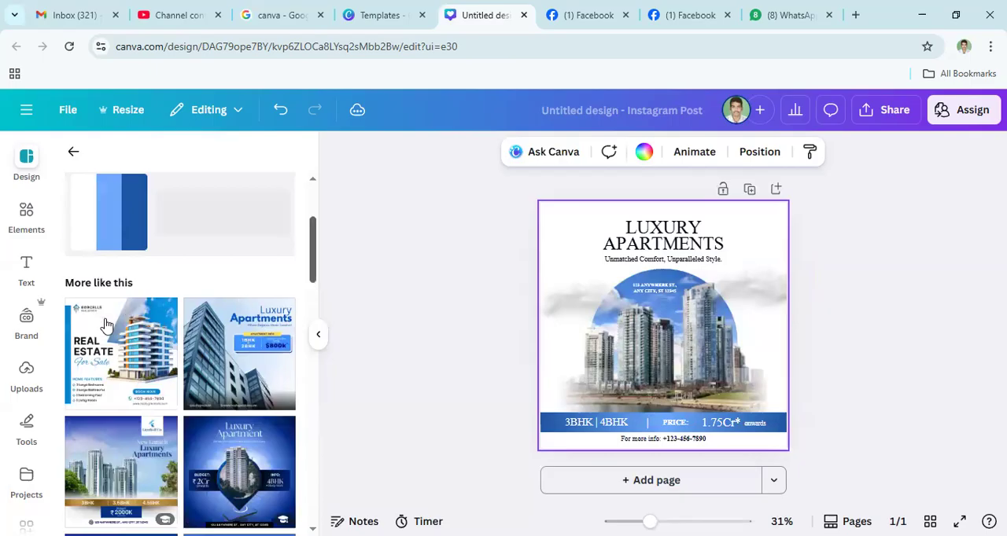
pyautogui.scroll(-1, 110, 322)
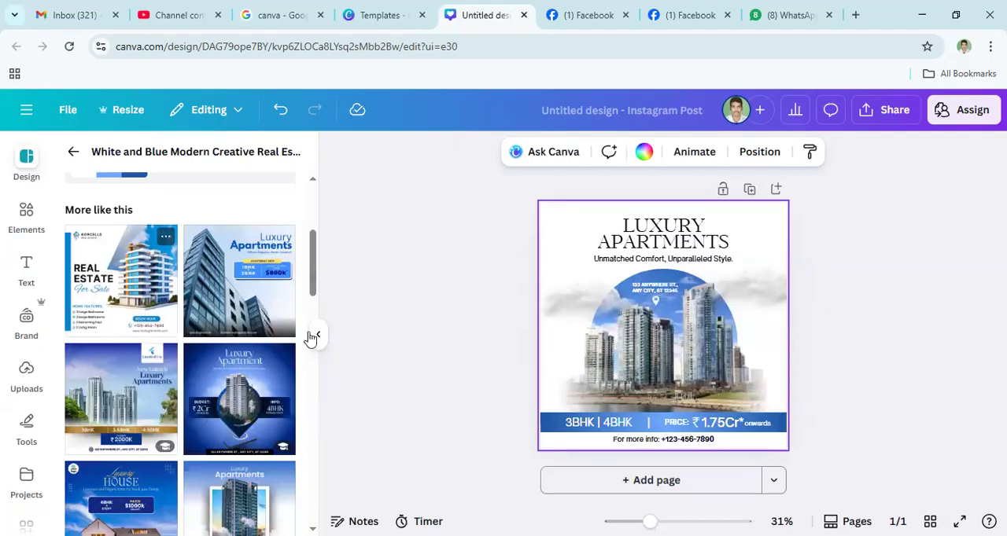
pyautogui.moveTo(313, 295); pyautogui.dragTo(289, 421)
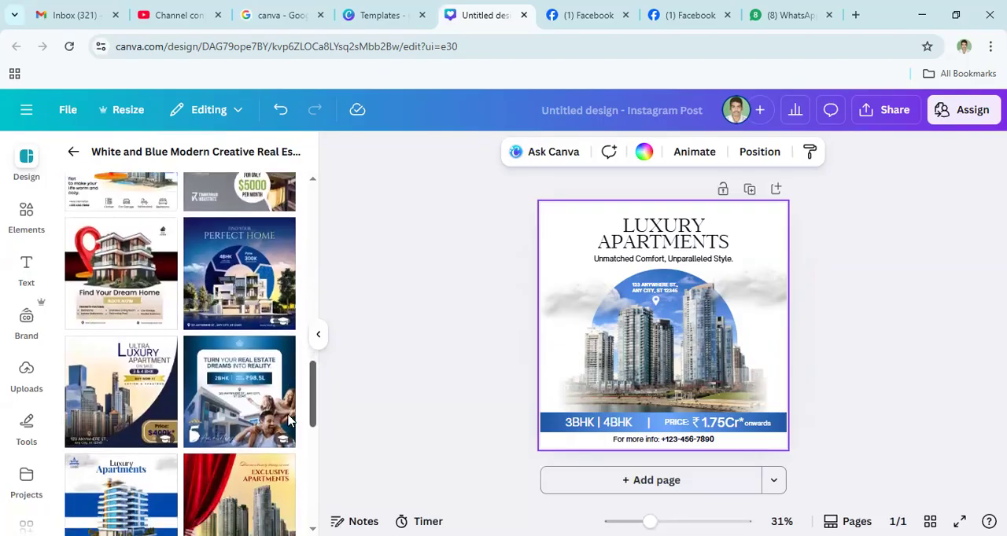
pyautogui.click(252, 280)
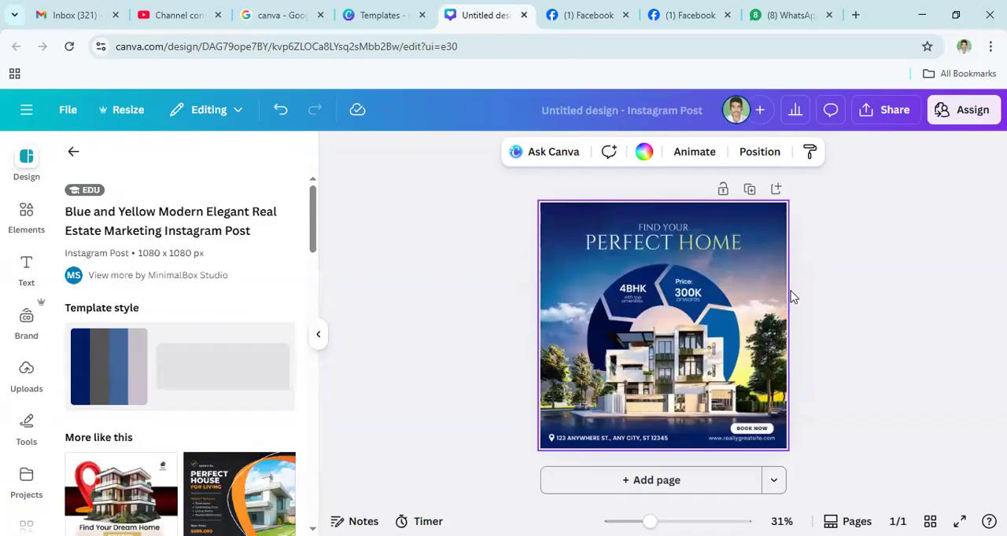
# - Try deleting the house and ring artwork from the centre of the poster and undo the deletion
pyautogui.click(653, 341)
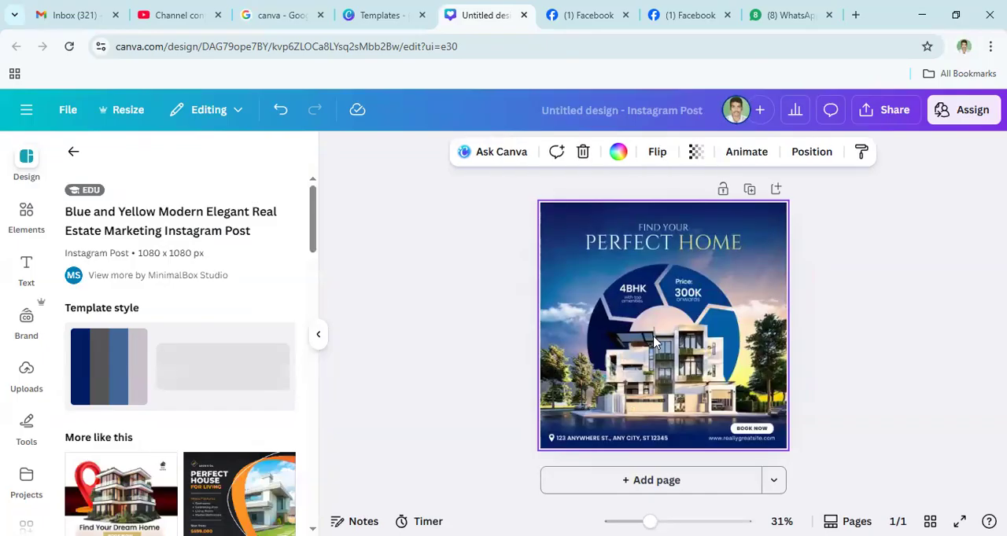
pyautogui.press('Delete')
pyautogui.click(653, 342)
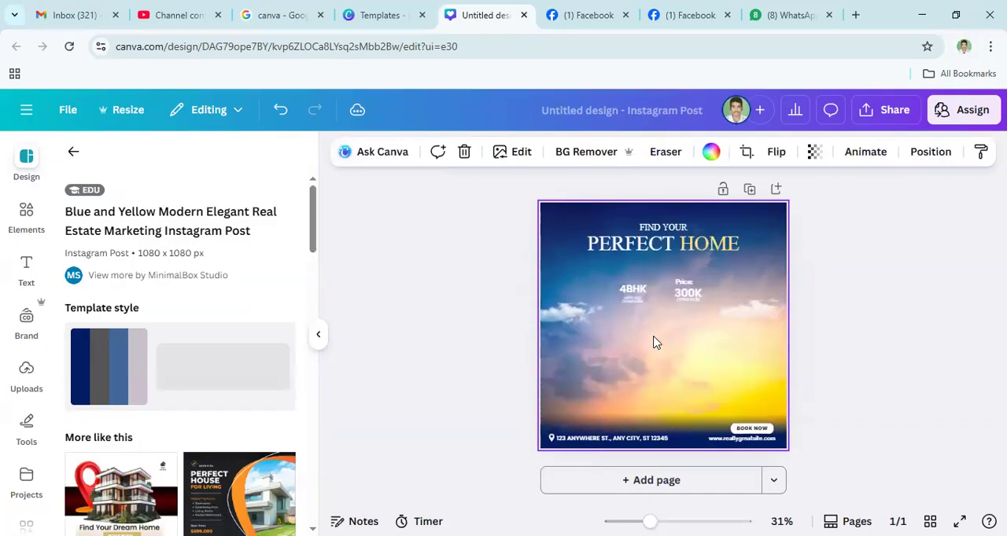
pyautogui.hotkey('ctrl', 'z')
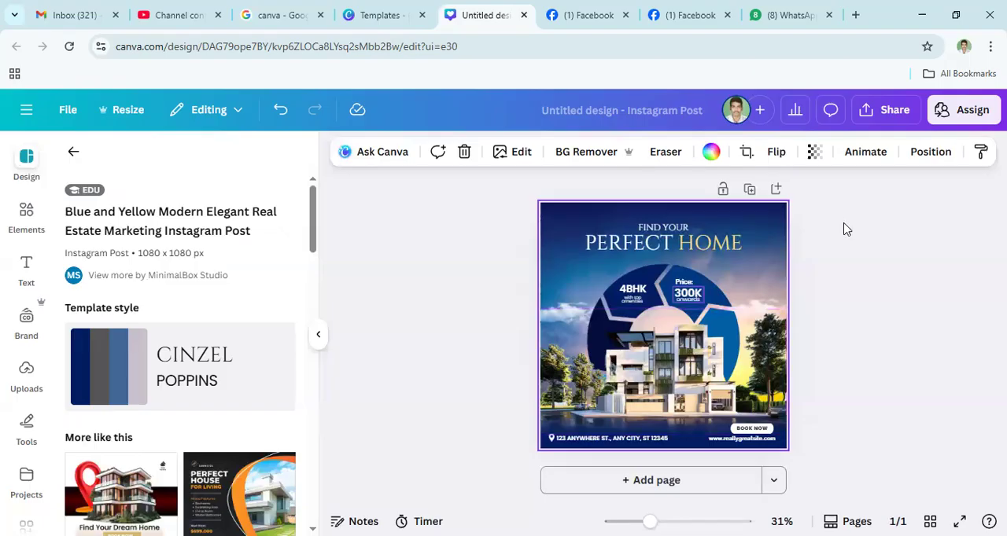
# - Replace the poster's Find Your Perfect Home heading with HYD and REAL ESTATE on two lines
pyautogui.click(648, 249)
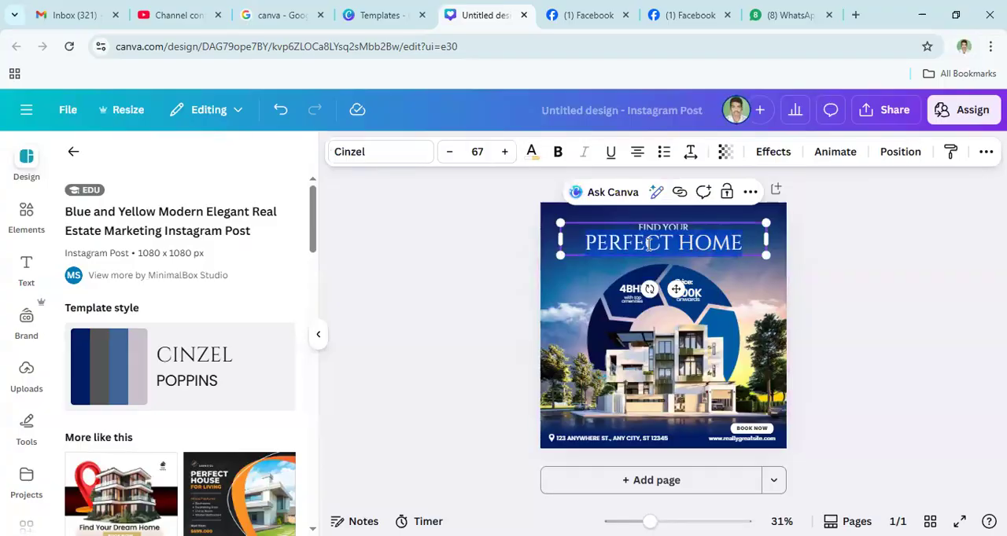
pyautogui.press('BackSpace')
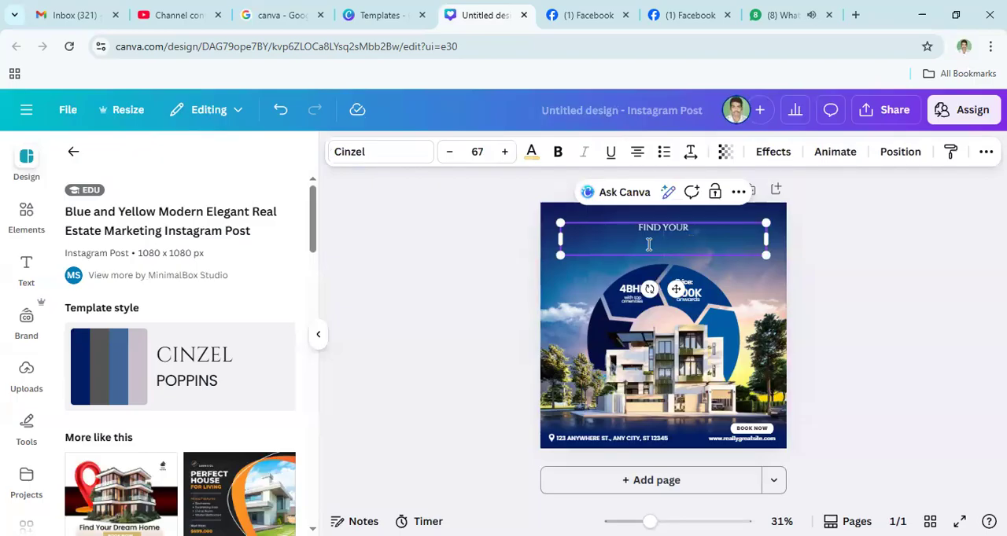
pyautogui.doubleClick(690, 228)
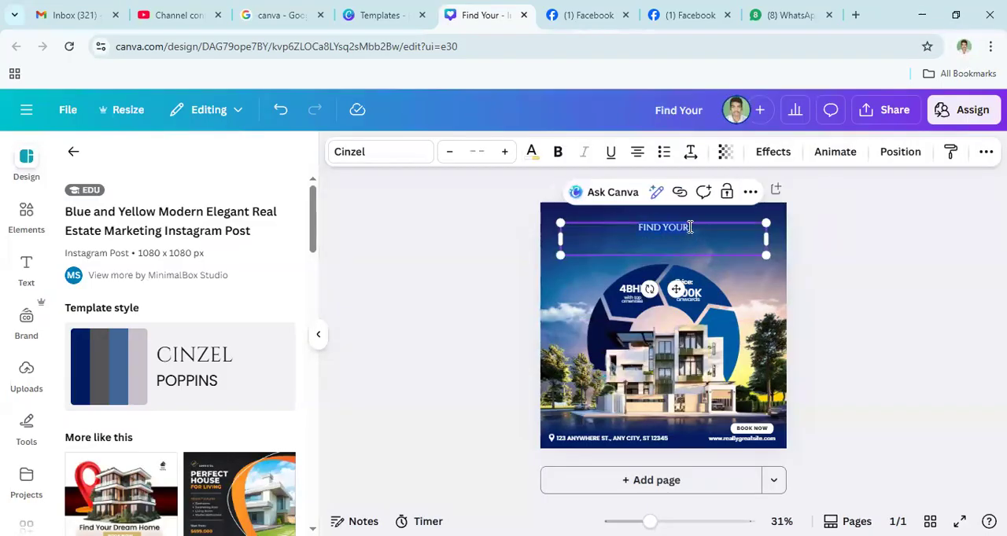
pyautogui.write('HYD')
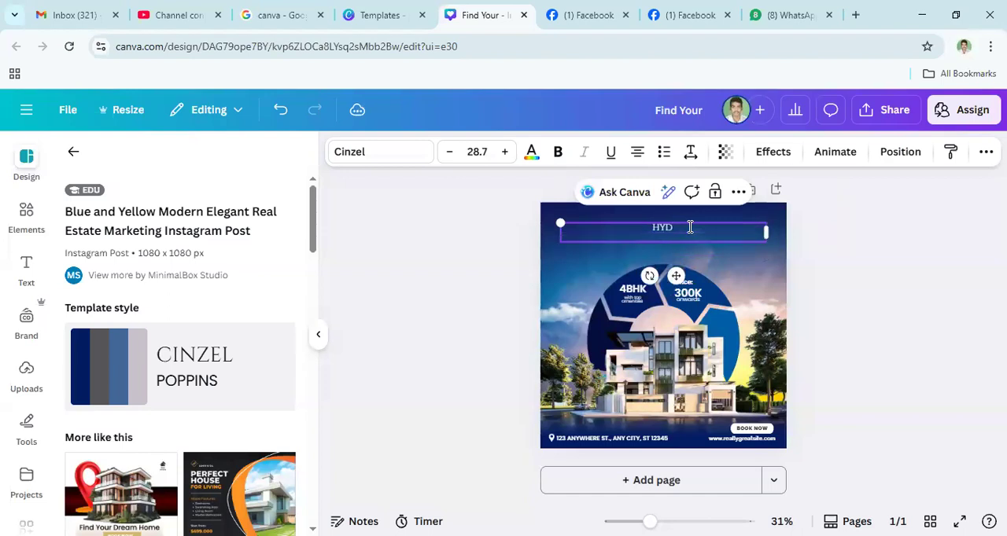
pyautogui.press('Return')
pyautogui.write('REAL ESTATE')
pyautogui.click(593, 242)
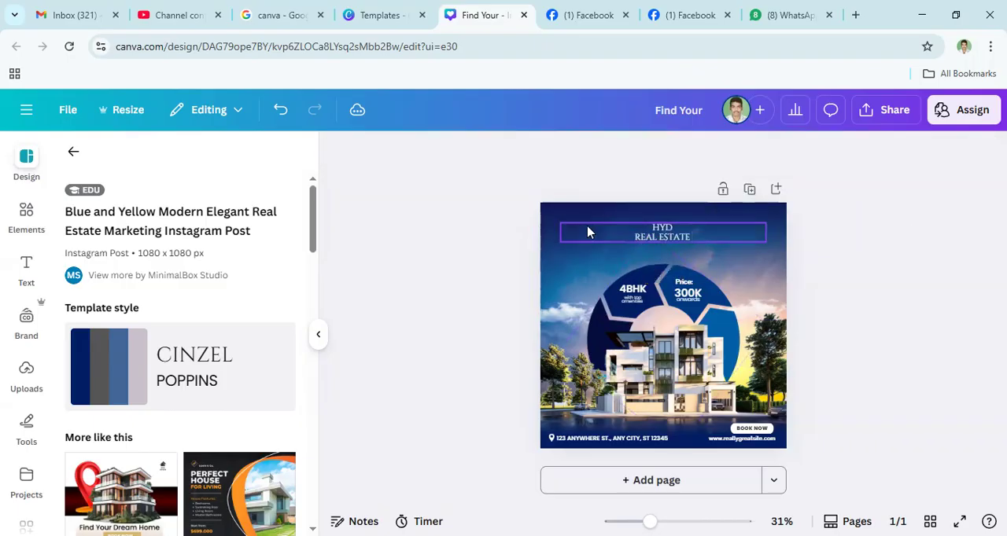
# - Enlarge the HYD REAL ESTATE heading to font size 38.2, narrow its text box and reposition it near the poster's upper edge
pyautogui.click(587, 227)
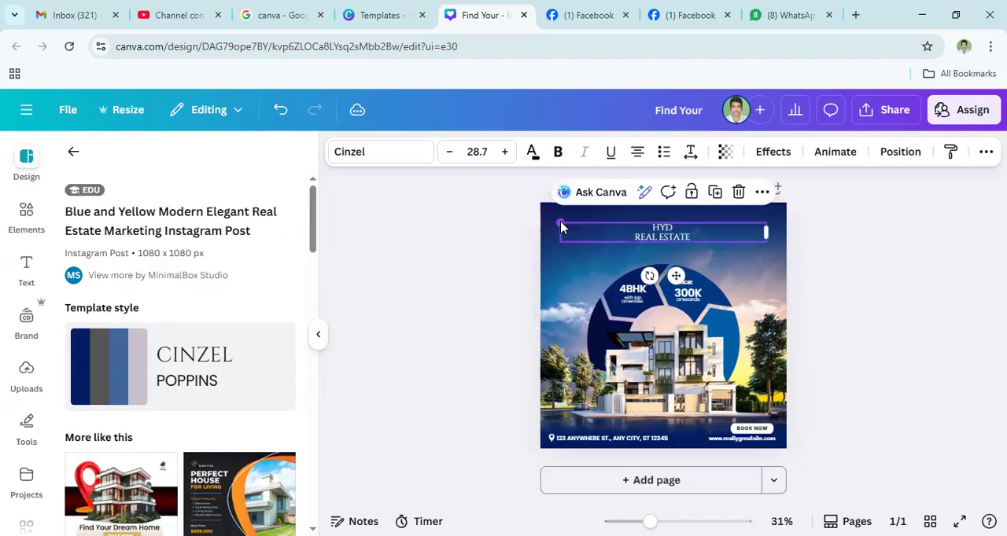
pyautogui.moveTo(561, 227); pyautogui.dragTo(493, 211)
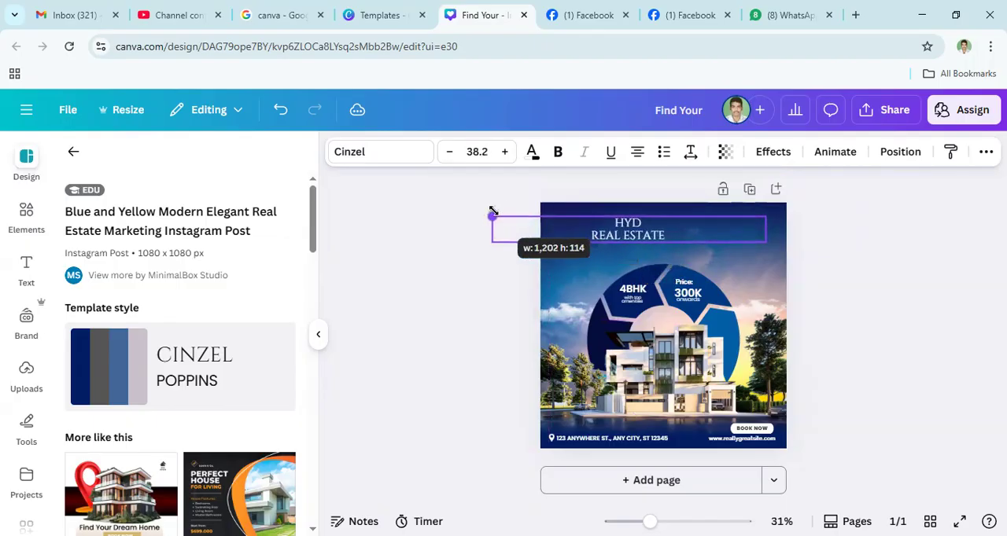
pyautogui.moveTo(631, 241); pyautogui.dragTo(666, 246)
pyautogui.moveTo(801, 233); pyautogui.dragTo(692, 241)
pyautogui.moveTo(633, 233); pyautogui.dragTo(678, 226)
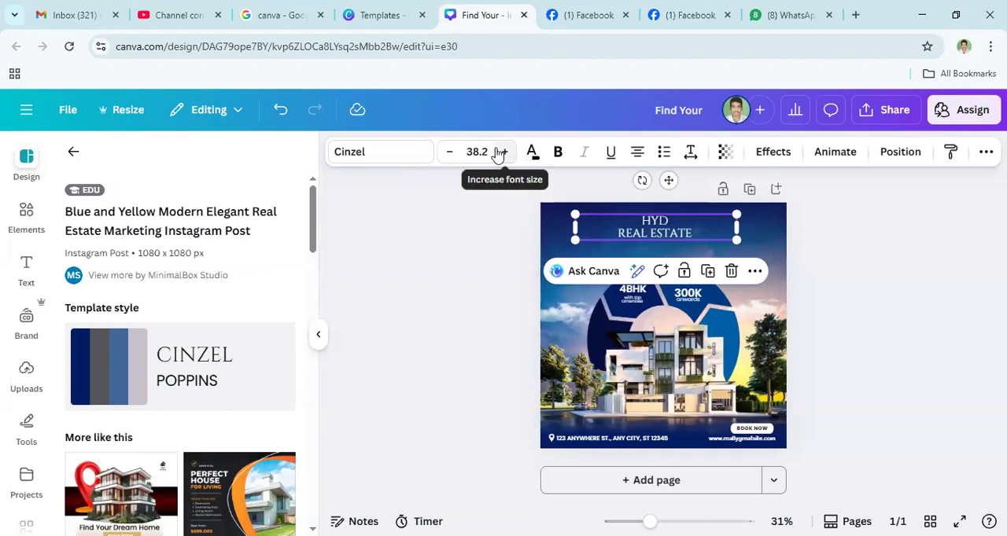
# - Adjust the HYD REAL ESTATE heading's font size to 48.2
pyautogui.doubleClick(505, 155)
pyautogui.doubleClick(505, 155)
pyautogui.doubleClick(505, 155)
pyautogui.doubleClick(505, 154)
pyautogui.tripleClick(505, 154)
pyautogui.tripleClick(505, 154)
pyautogui.doubleClick(505, 154)
pyautogui.click(505, 154)
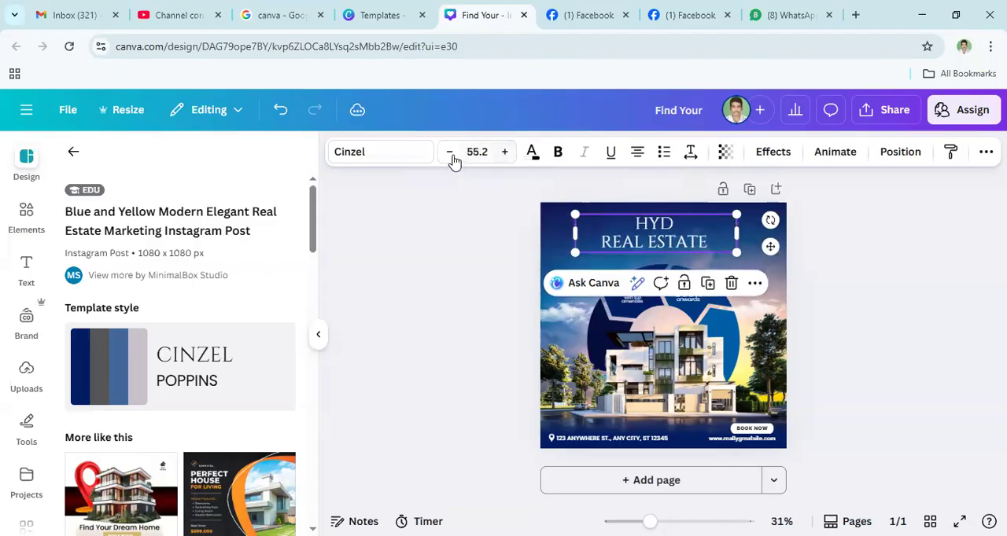
pyautogui.doubleClick(451, 155)
pyautogui.tripleClick(452, 156)
pyautogui.doubleClick(451, 156)
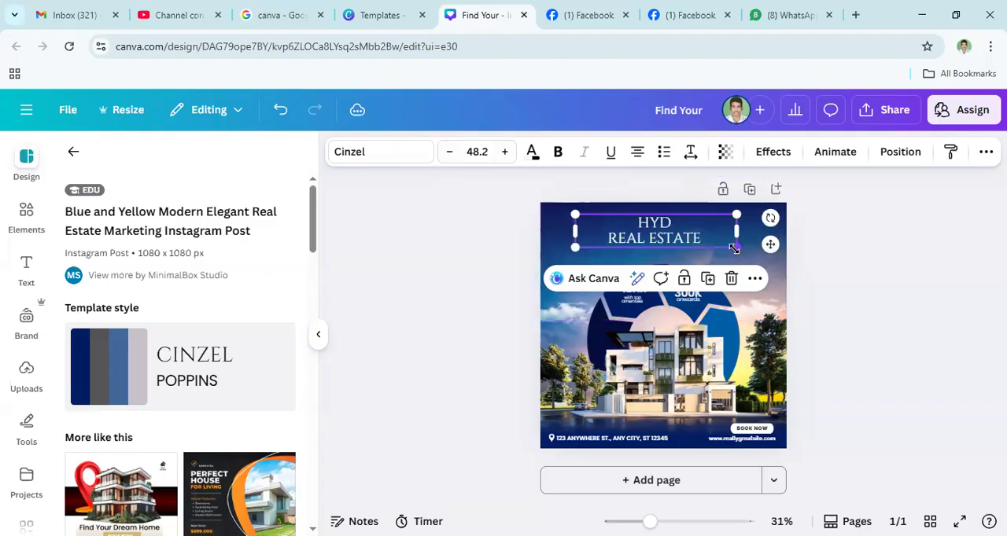
# - Scale the heading up to font size 76.6 and centre it horizontally at the poster's upper edge
pyautogui.moveTo(733, 249); pyautogui.dragTo(832, 267)
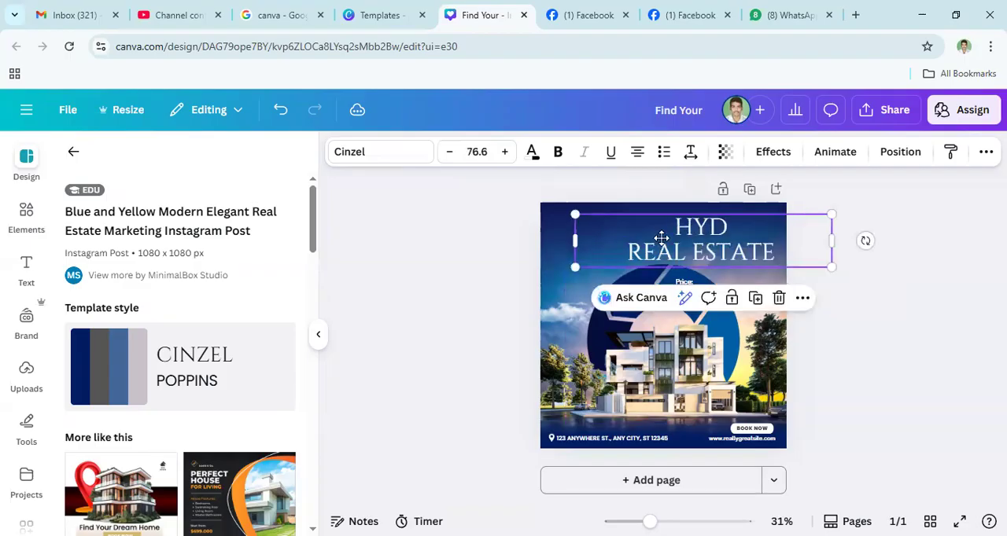
pyautogui.moveTo(653, 222); pyautogui.dragTo(614, 211)
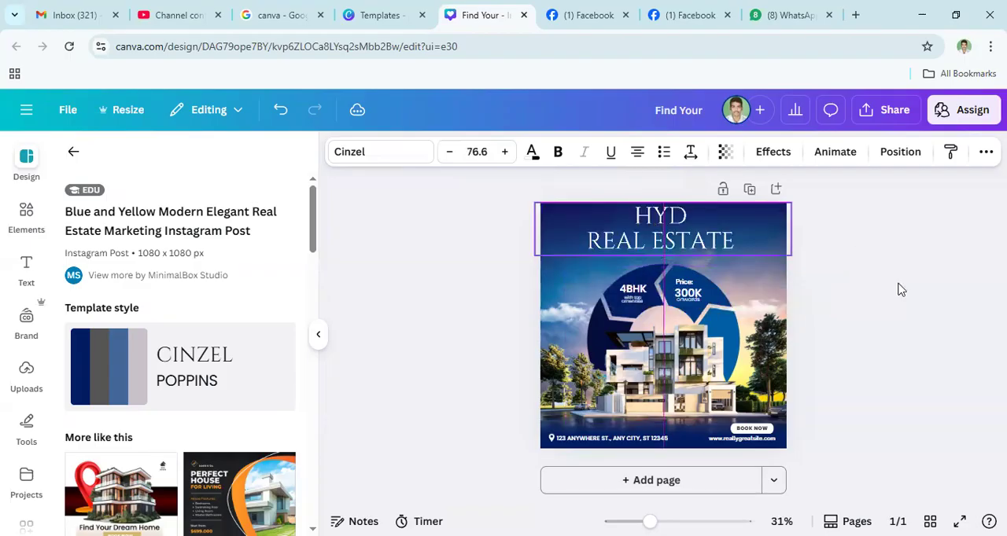
pyautogui.click(481, 244)
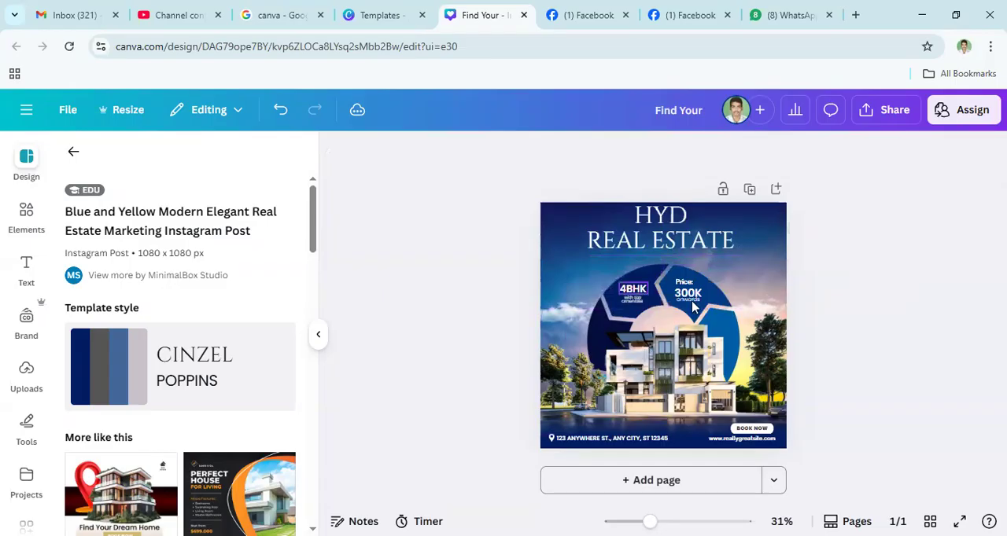
pyautogui.click(649, 298)
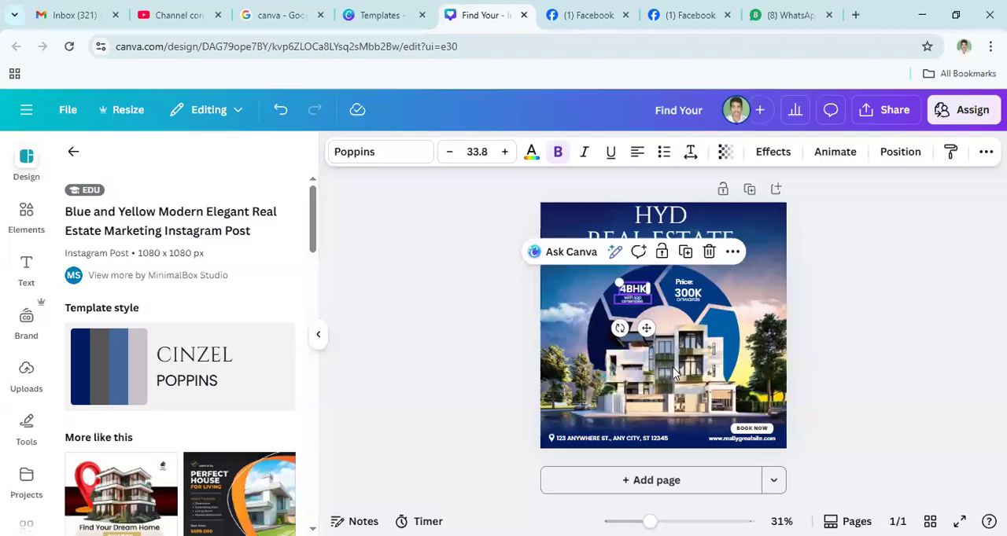
pyautogui.click(761, 291)
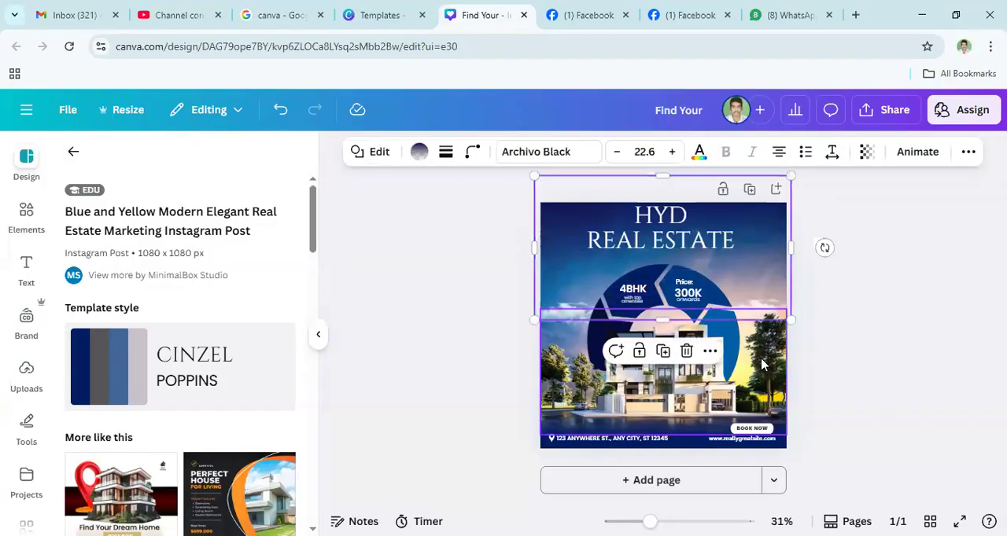
pyautogui.click(767, 363)
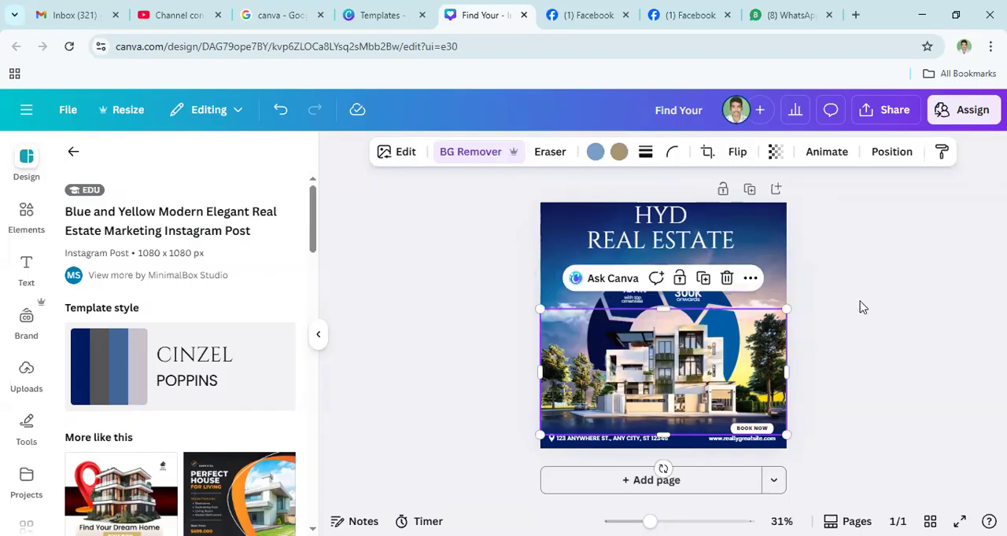
pyautogui.click(789, 413)
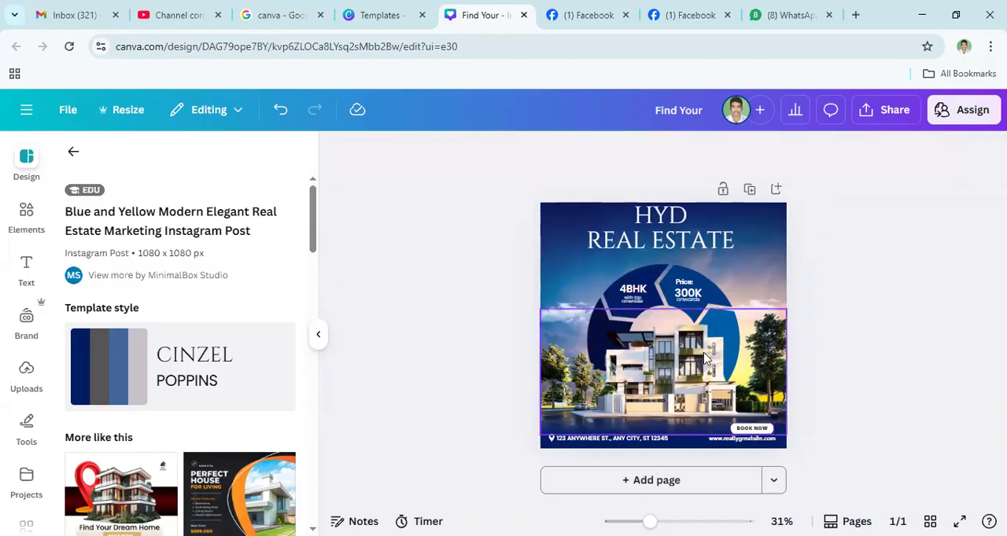
pyautogui.click(651, 404)
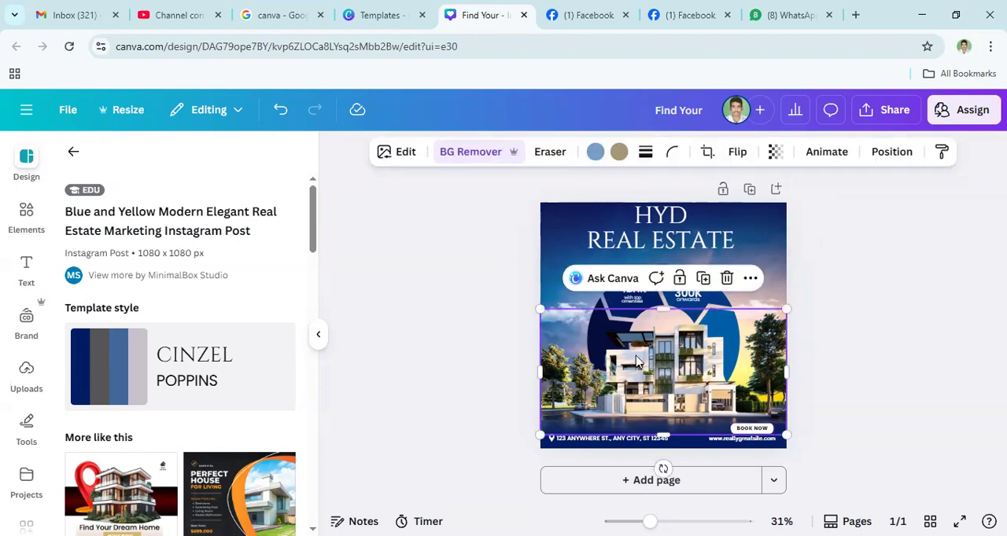
# - Try colouring the heading's REAL ESTATE line dark grey #333333
pyautogui.click(677, 240)
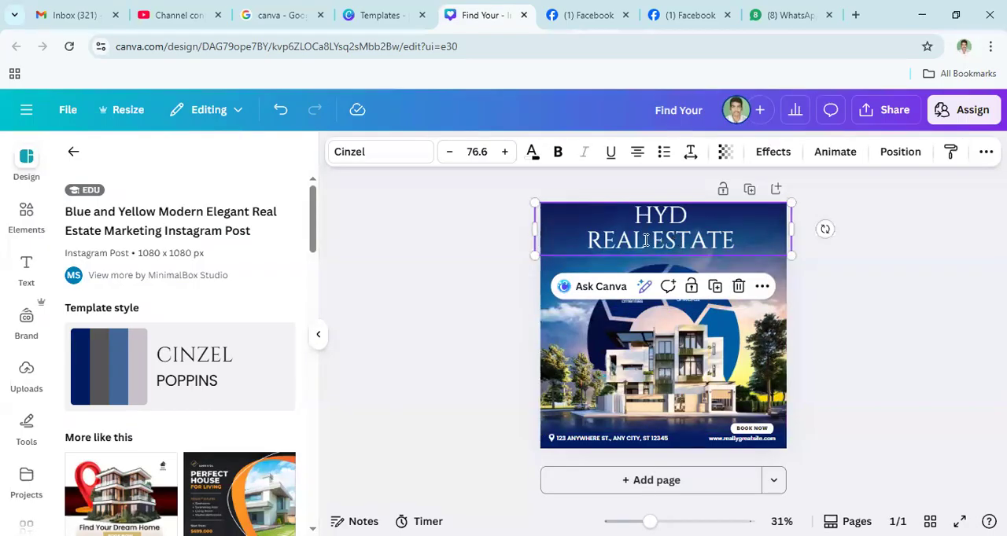
pyautogui.doubleClick(644, 241)
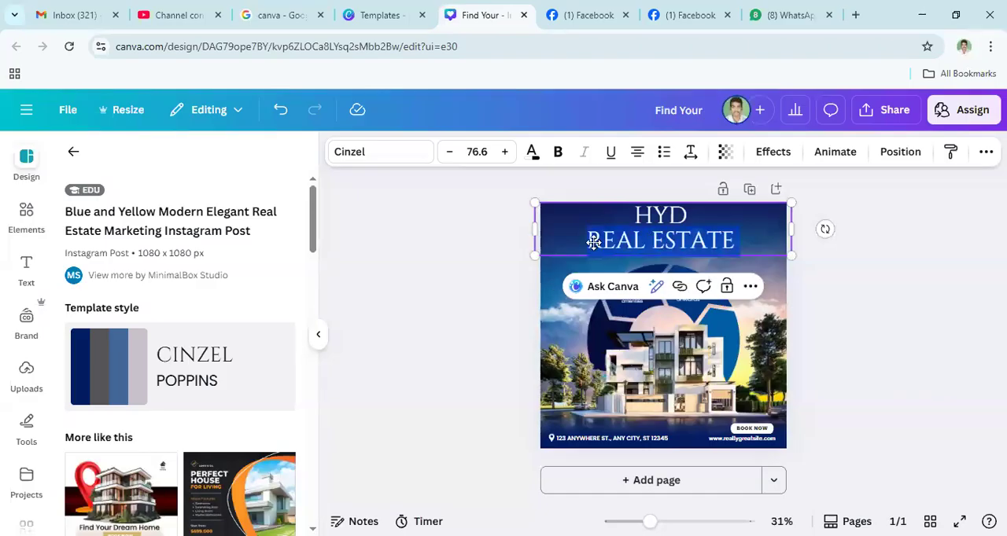
pyautogui.click(667, 244)
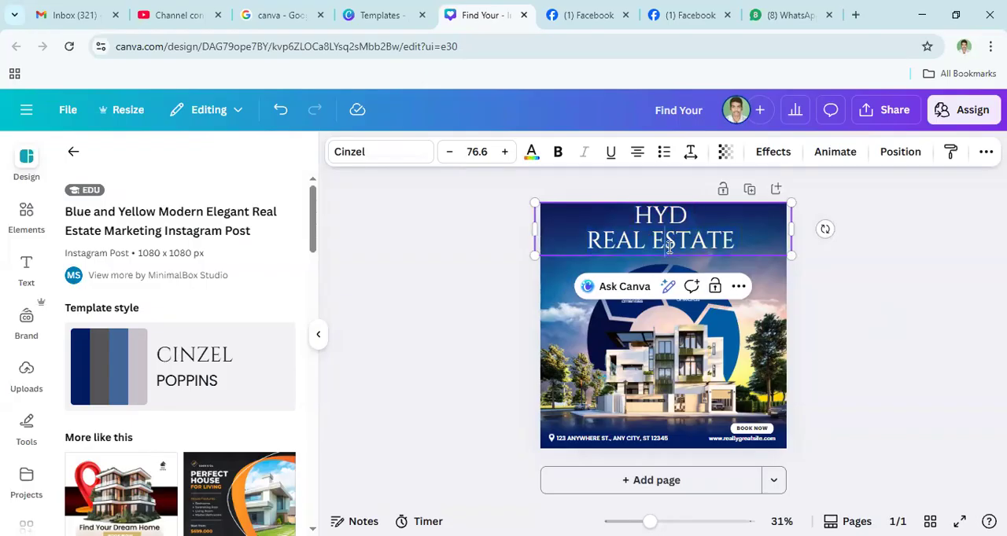
pyautogui.tripleClick(668, 246)
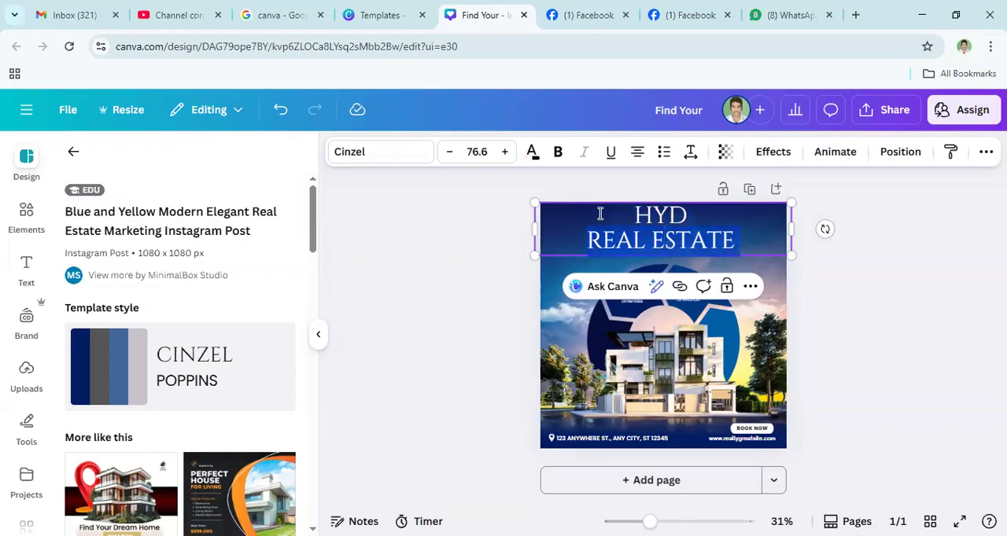
pyautogui.click(532, 159)
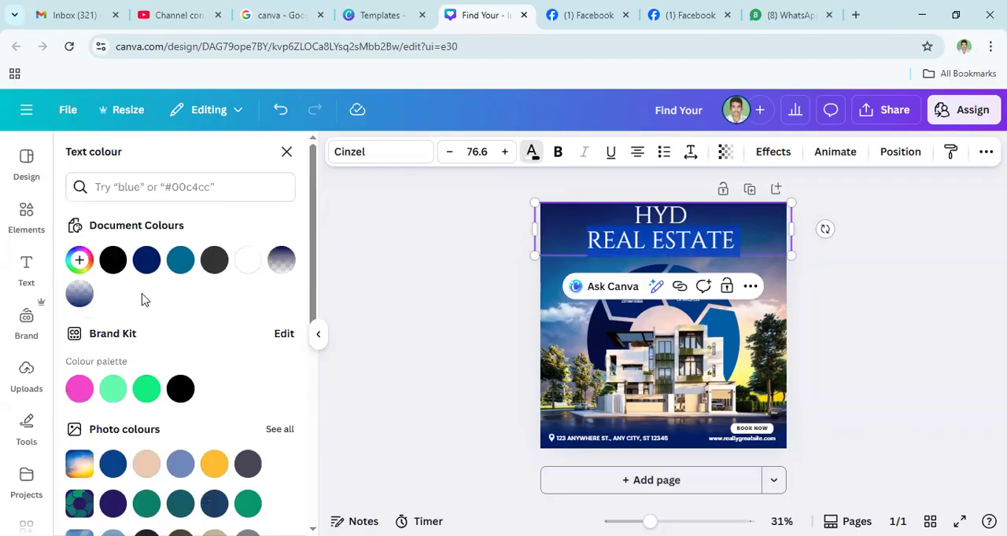
pyautogui.click(222, 264)
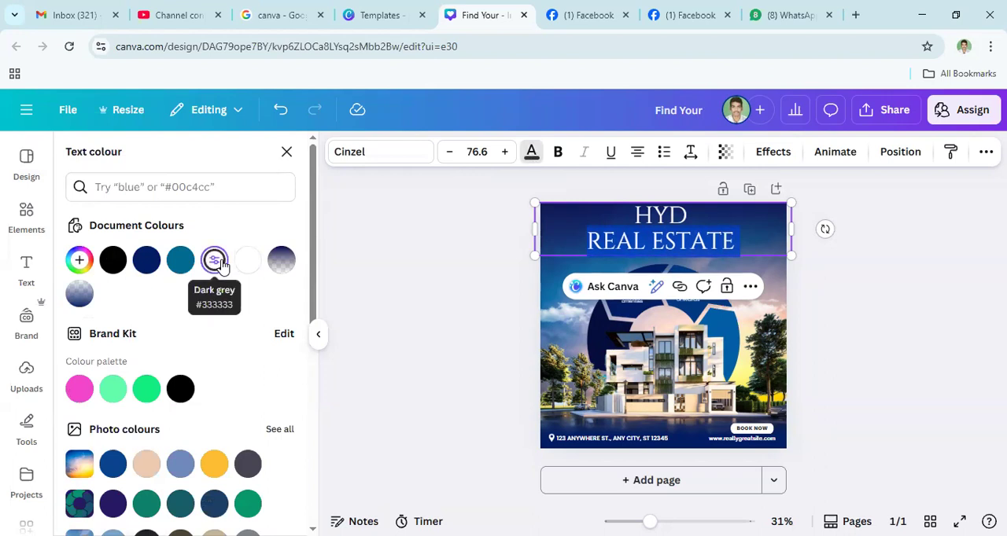
pyautogui.click(650, 240)
pyautogui.tripleClick(650, 239)
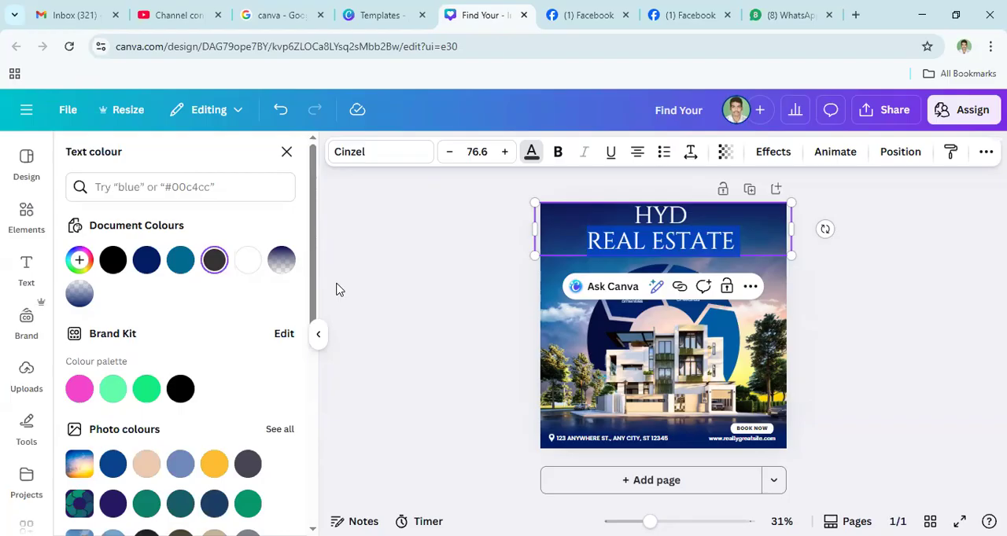
pyautogui.click(625, 245)
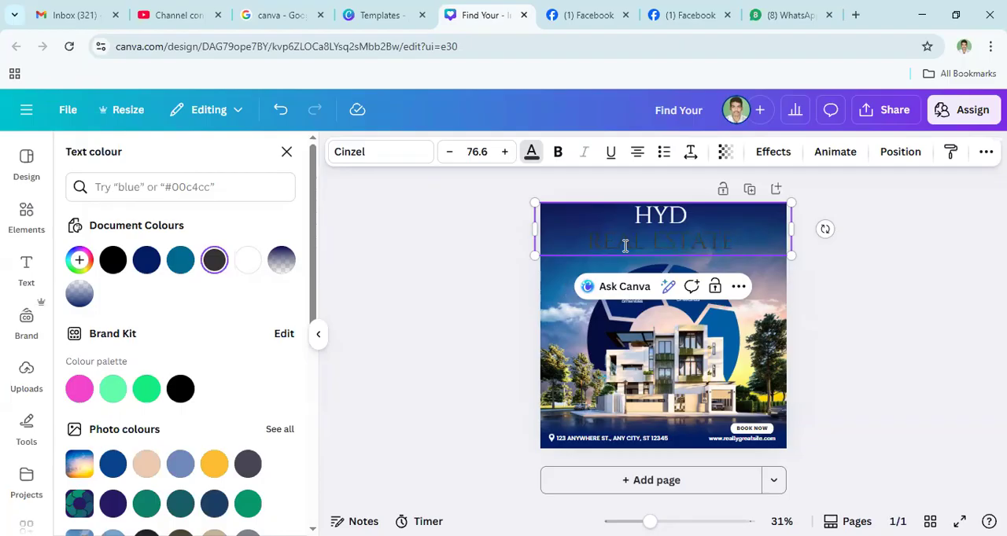
# - Try navy blue and black #000000 as the text colour of the heading's REAL ESTATE line
pyautogui.tripleClick(625, 245)
pyautogui.click(152, 270)
pyautogui.click(585, 241)
pyautogui.tripleClick(631, 243)
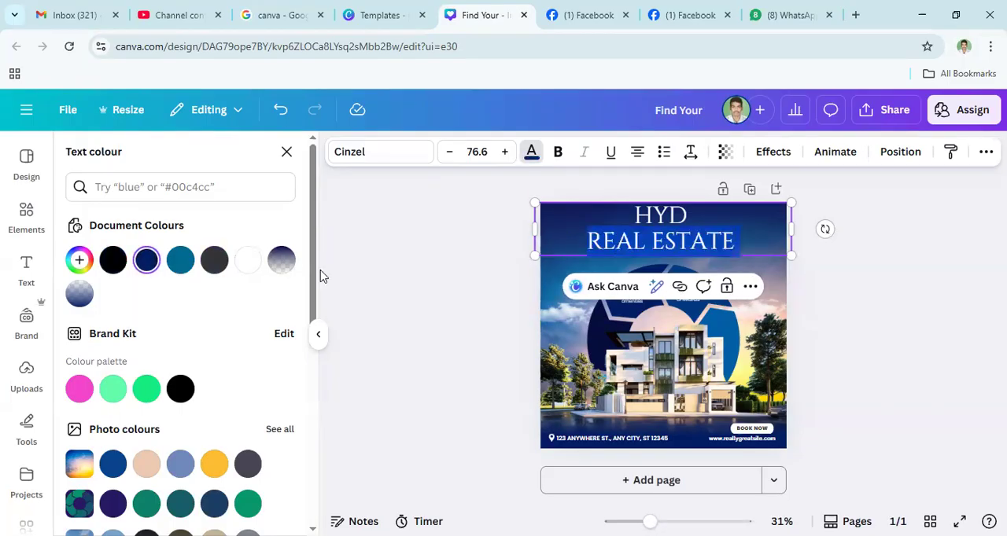
pyautogui.click(179, 389)
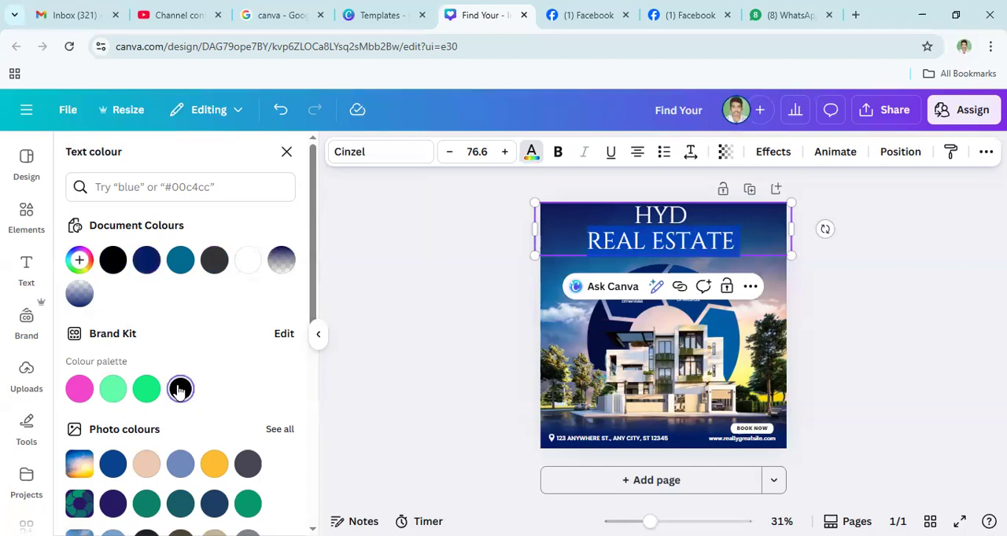
pyautogui.click(715, 241)
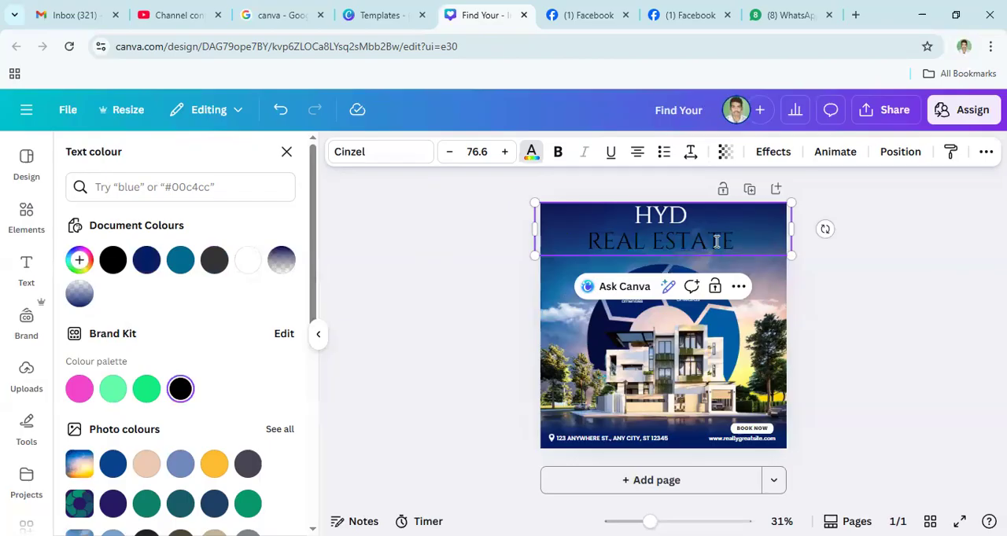
# - Try a default blue-to-purple gradient as the text colour of the heading's REAL ESTATE line
pyautogui.doubleClick(656, 242)
pyautogui.moveTo(655, 242); pyautogui.dragTo(512, 292)
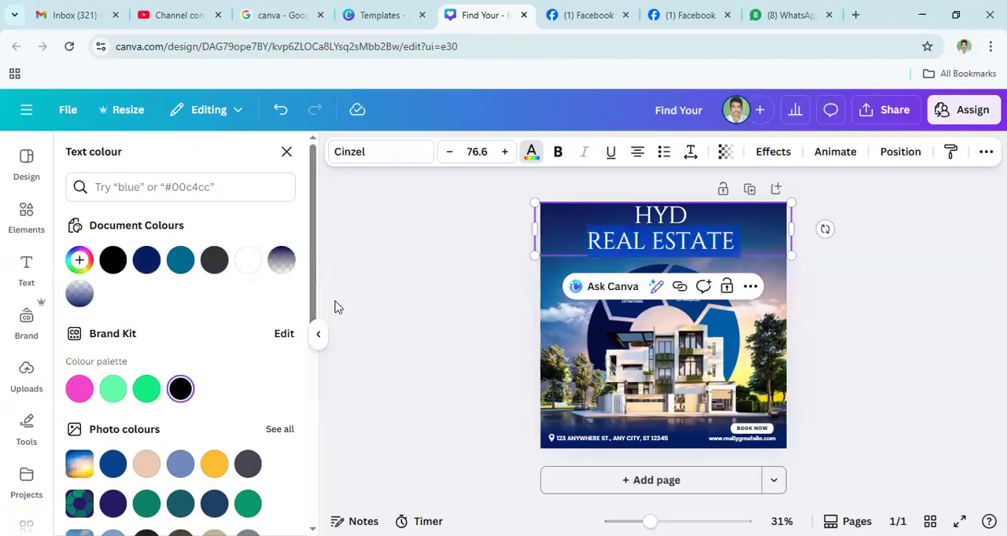
pyautogui.moveTo(315, 308); pyautogui.dragTo(312, 465)
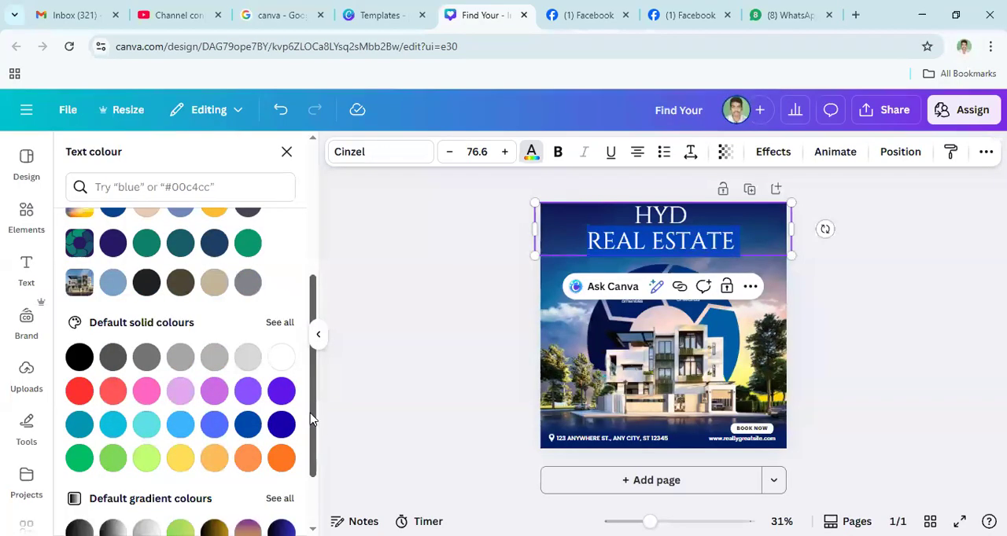
pyautogui.scroll(-1, 218, 483)
pyautogui.click(215, 477)
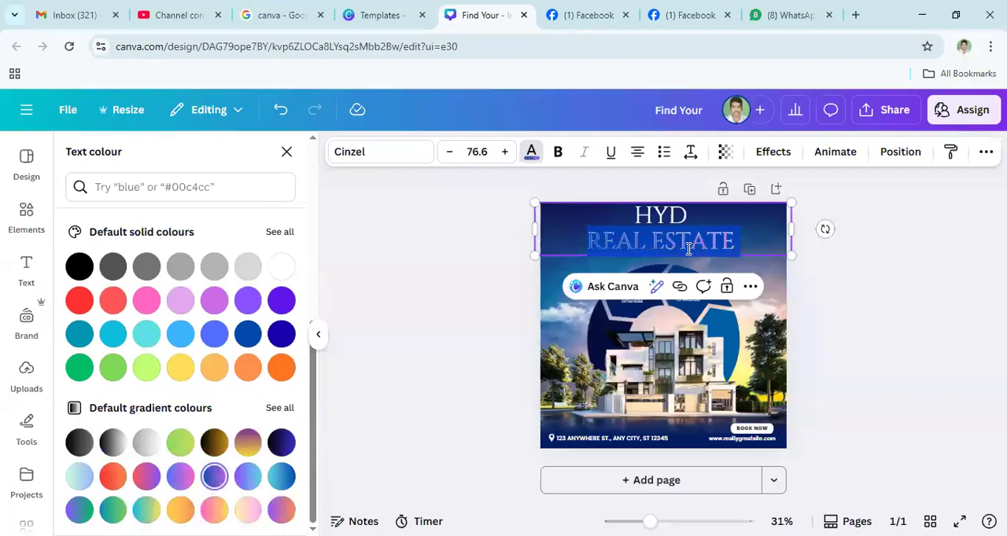
pyautogui.tripleClick(707, 244)
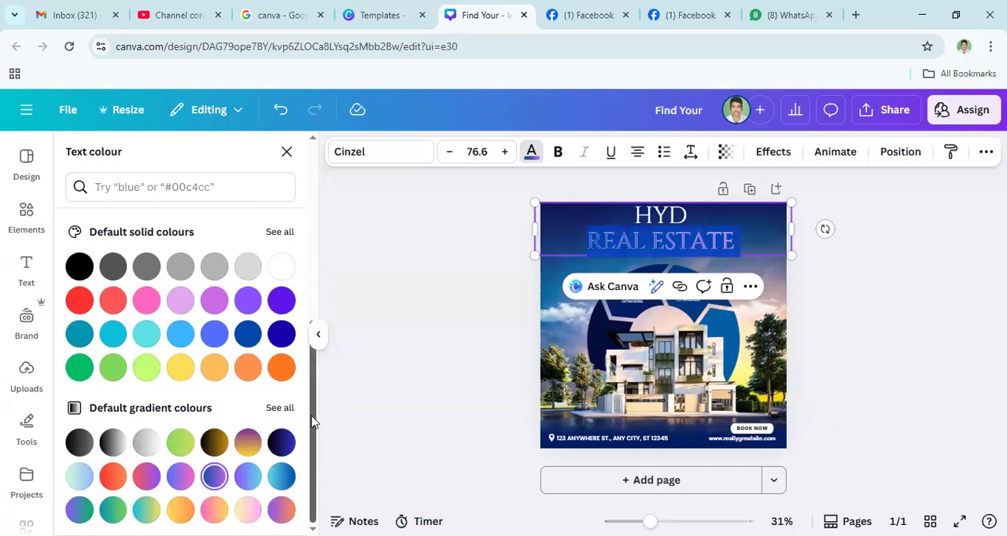
# - Examine the custom gradient settings and the available colour palettes for the REAL ESTATE line
pyautogui.moveTo(312, 422); pyautogui.dragTo(317, 219)
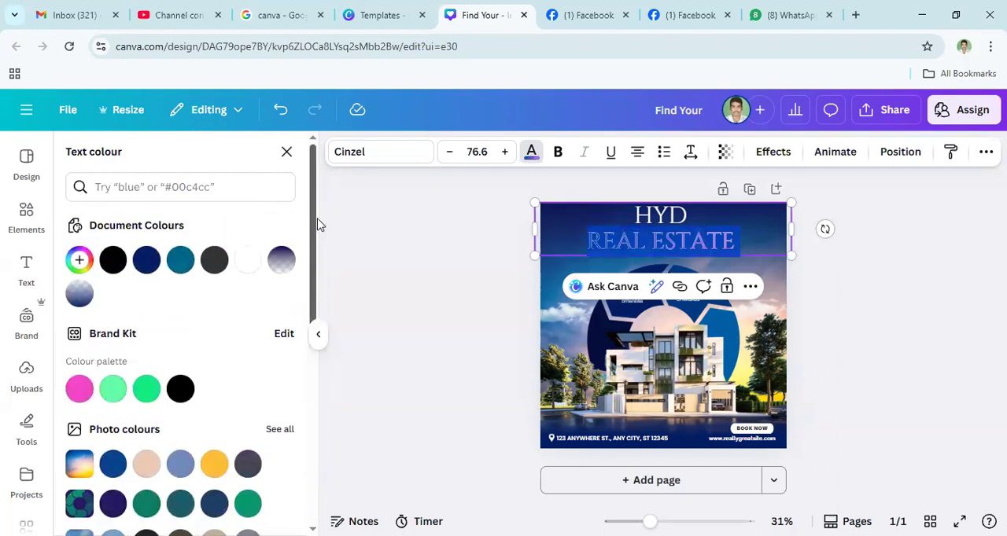
pyautogui.click(80, 262)
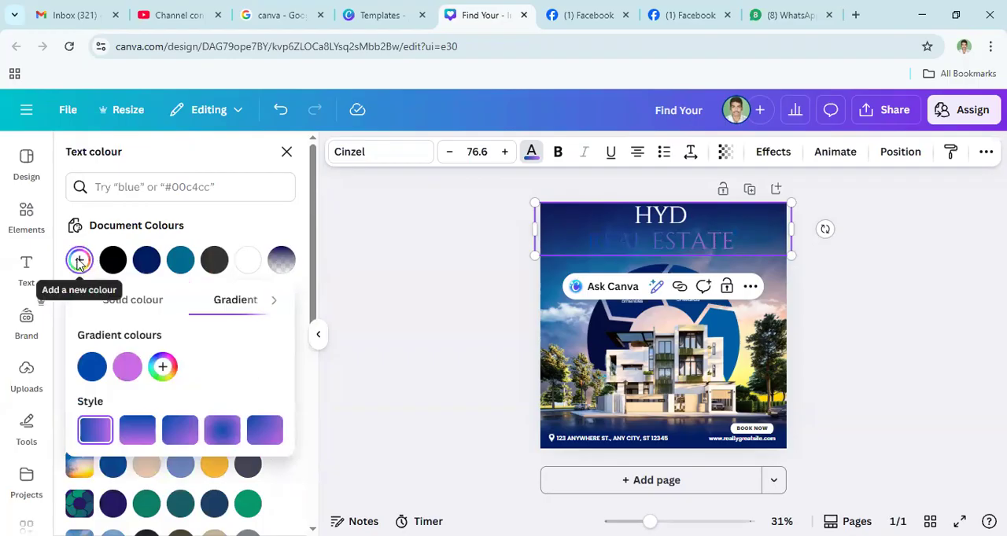
pyautogui.click(79, 261)
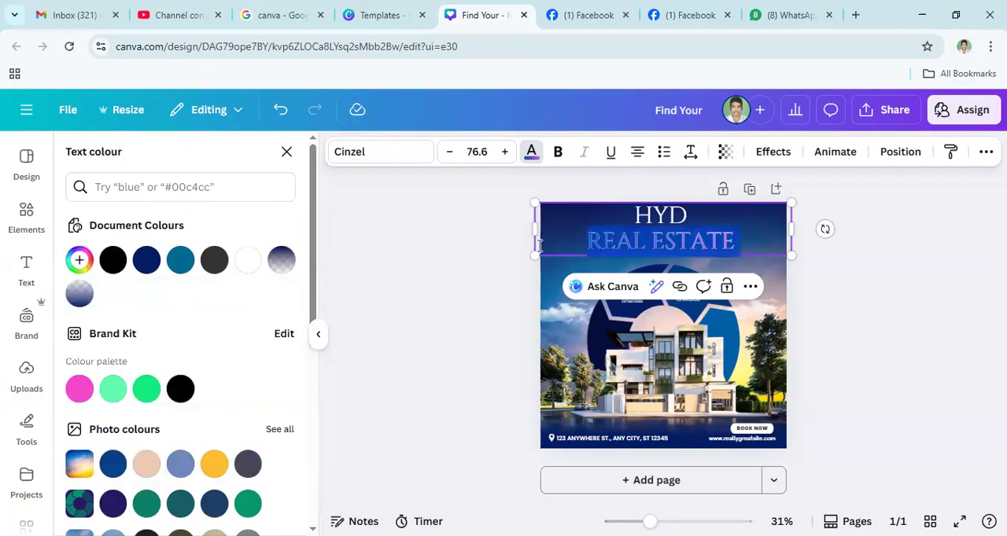
pyautogui.click(80, 261)
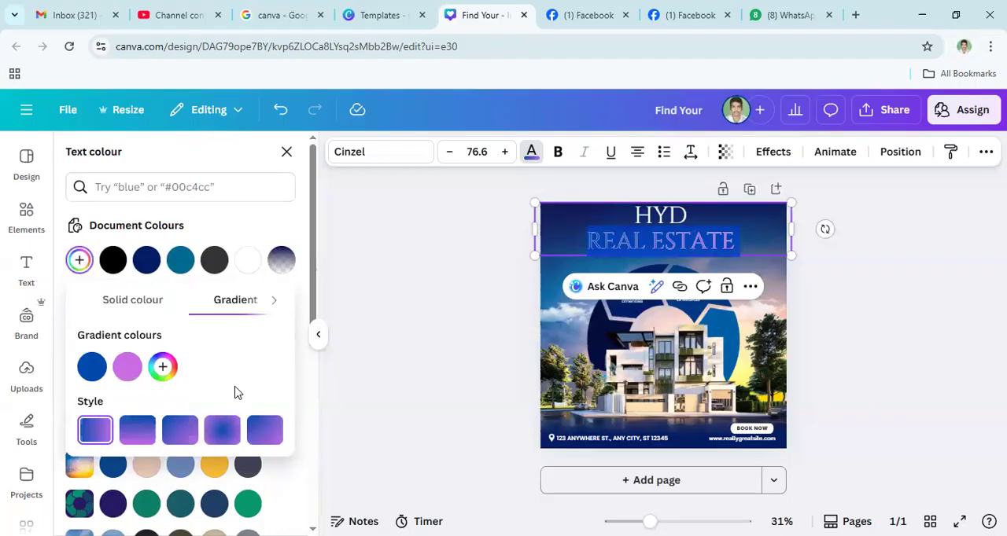
pyautogui.scroll(-1, 303, 283)
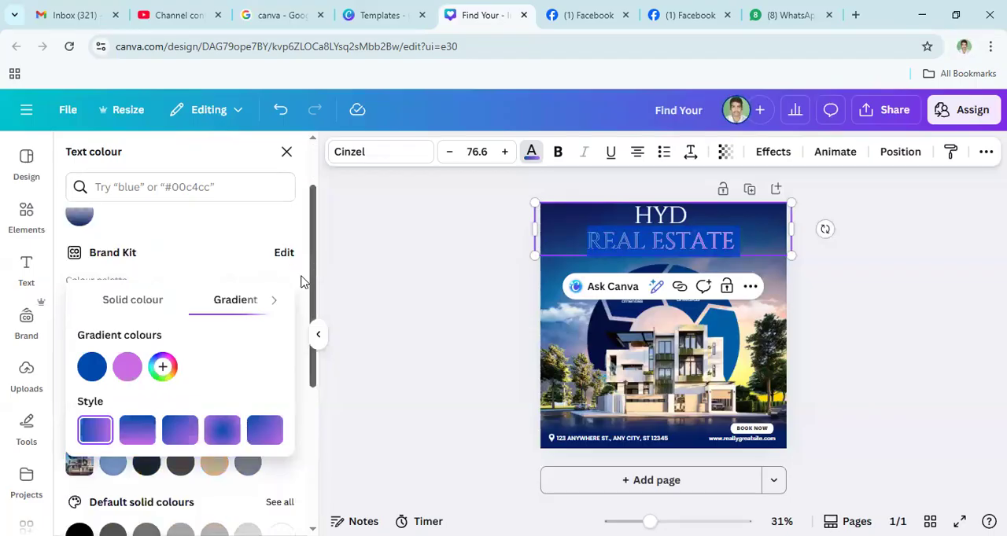
pyautogui.click(302, 295)
pyautogui.scroll(-1, 302, 277)
pyautogui.scroll(2, 274, 261)
# - Try solid navy #001D64, brown #644E00 and plum #640033 as the text colour of the heading's REAL ESTATE line
pyautogui.click(146, 264)
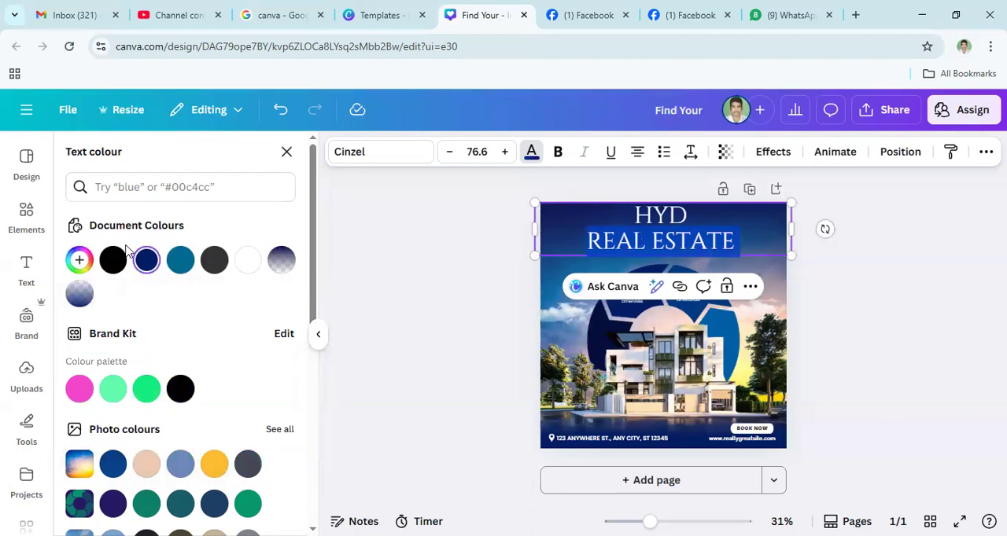
pyautogui.click(79, 262)
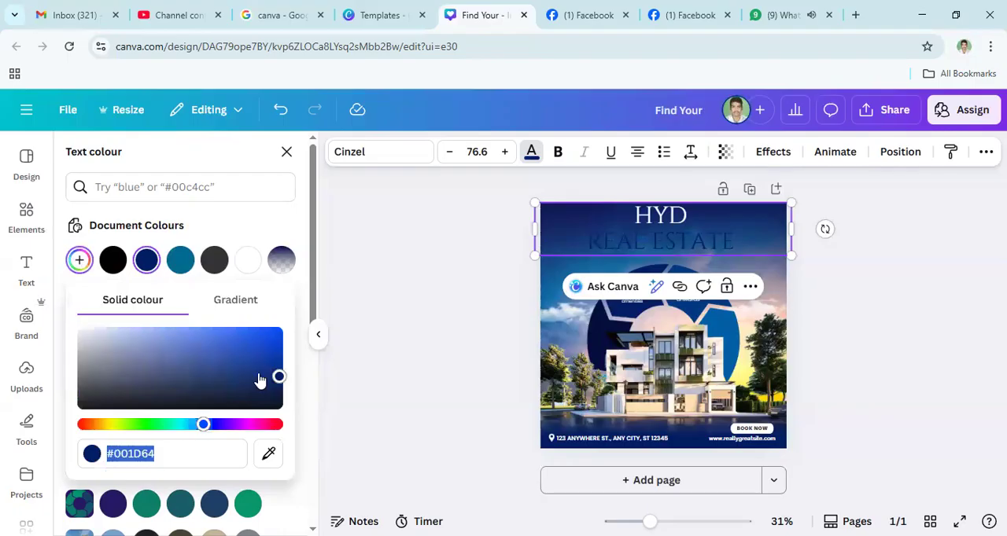
pyautogui.click(203, 426)
pyautogui.moveTo(203, 426); pyautogui.dragTo(107, 427)
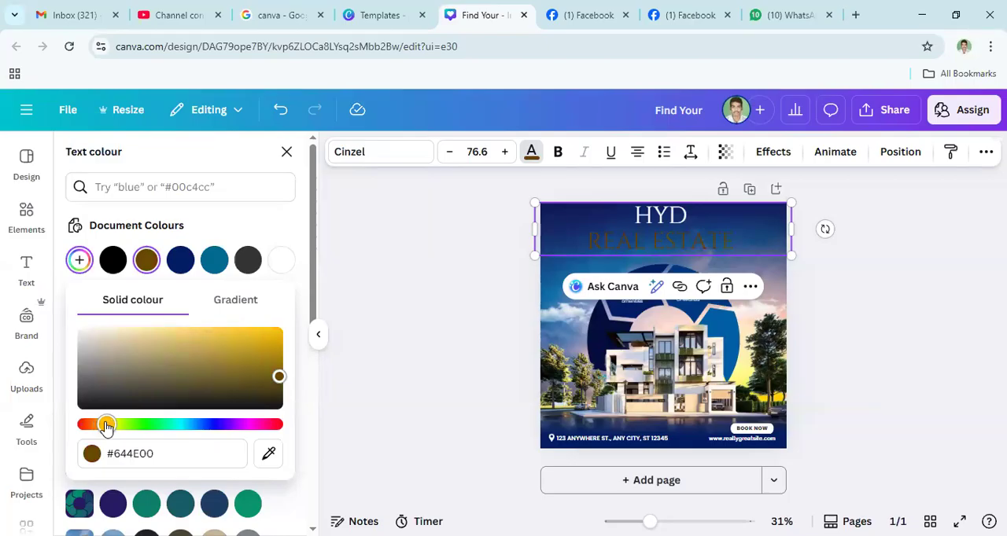
pyautogui.moveTo(107, 426); pyautogui.dragTo(246, 433)
pyautogui.moveTo(246, 429); pyautogui.dragTo(263, 426)
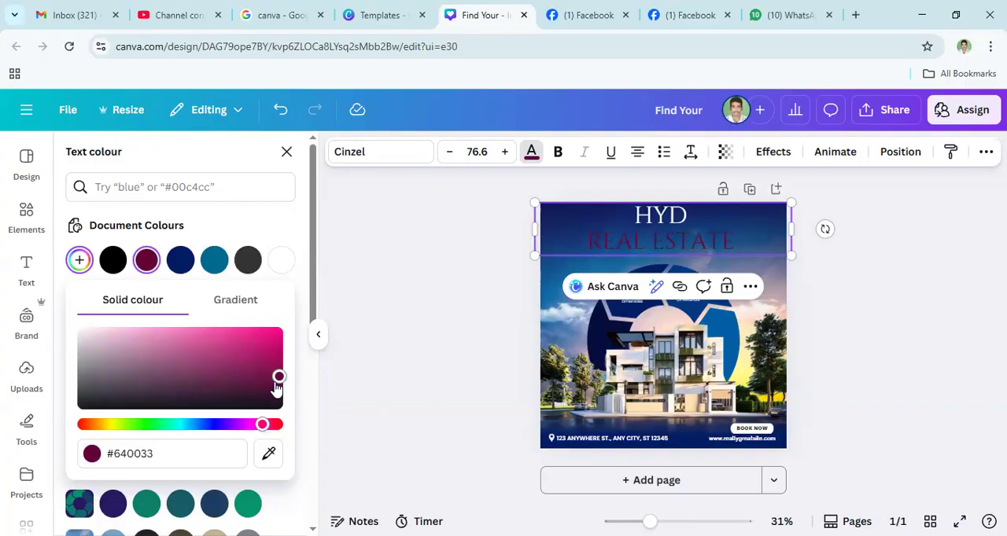
# - Try pink #FA0381 on the heading's REAL ESTATE line and set its text colour to white #FFFFFF
pyautogui.tripleClick(637, 242)
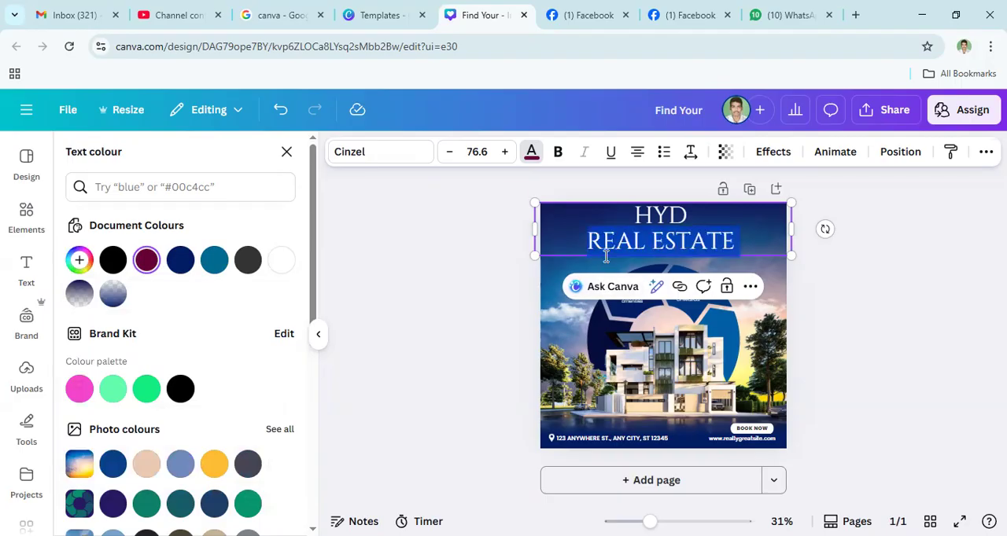
pyautogui.click(78, 260)
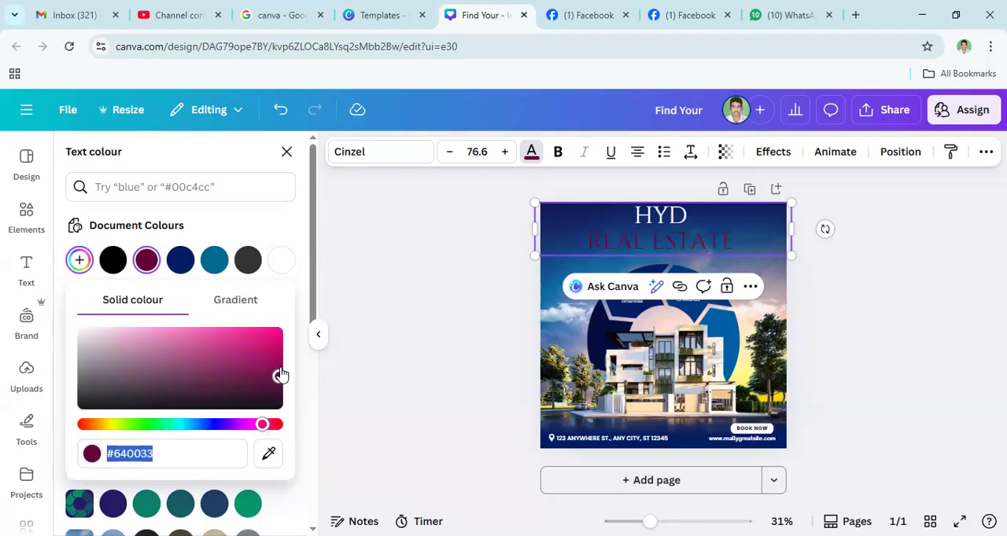
pyautogui.moveTo(280, 376); pyautogui.dragTo(280, 336)
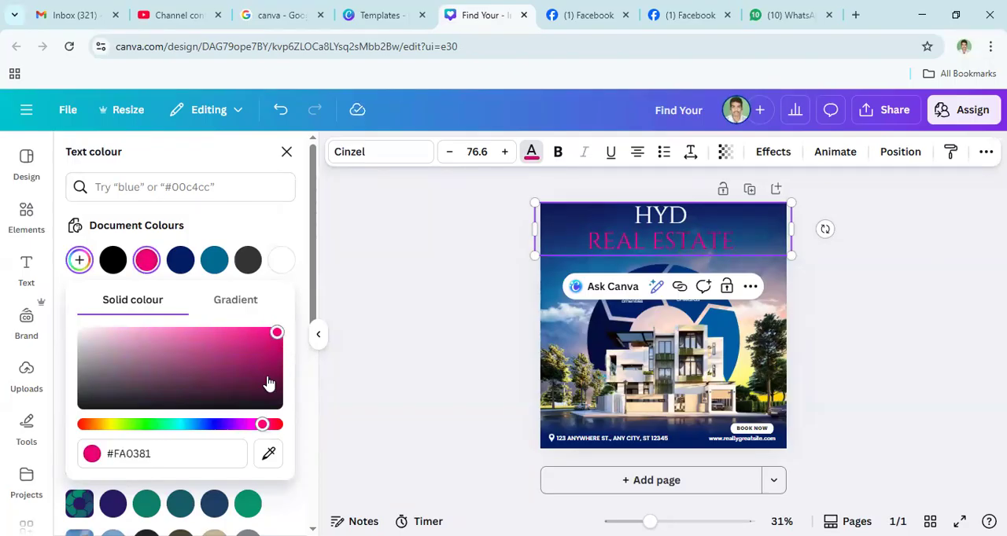
pyautogui.moveTo(280, 336); pyautogui.dragTo(52, 334)
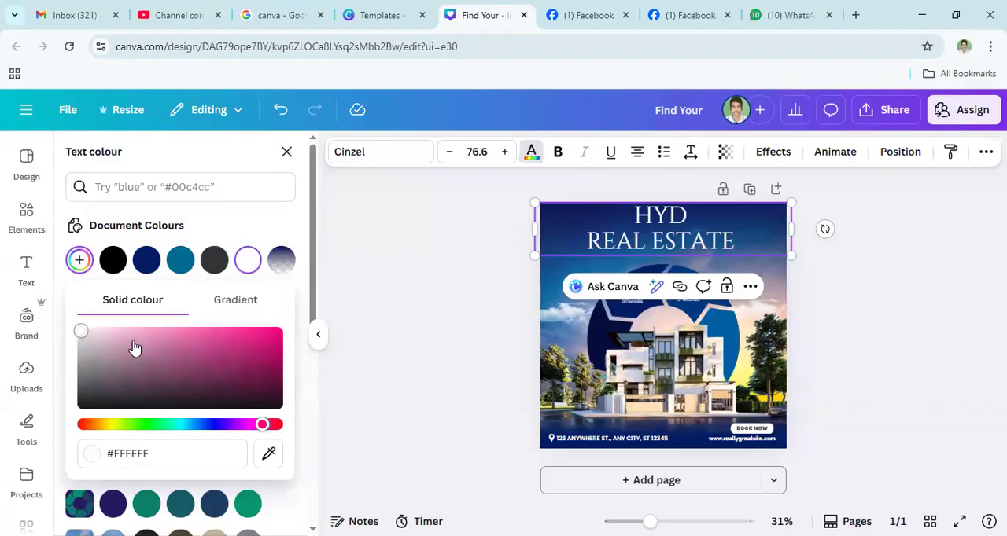
pyautogui.click(275, 425)
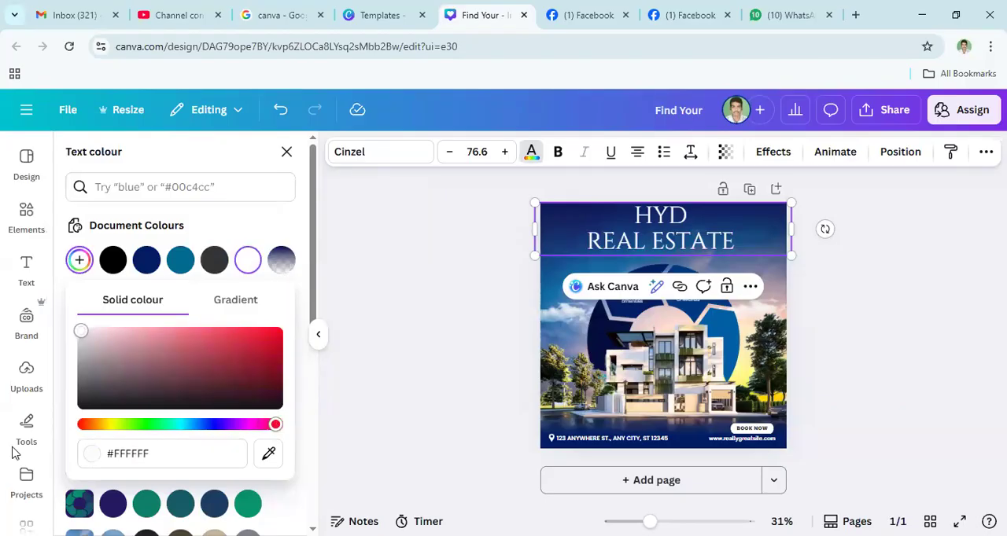
pyautogui.click(82, 425)
pyautogui.moveTo(81, 334)
pyautogui.mouseDown()
pyautogui.moveTo(351, 340)
pyautogui.moveTo(170, 368)
pyautogui.moveTo(139, 346)
pyautogui.moveTo(145, 338)
pyautogui.moveTo(80, 329)
pyautogui.mouseUp()
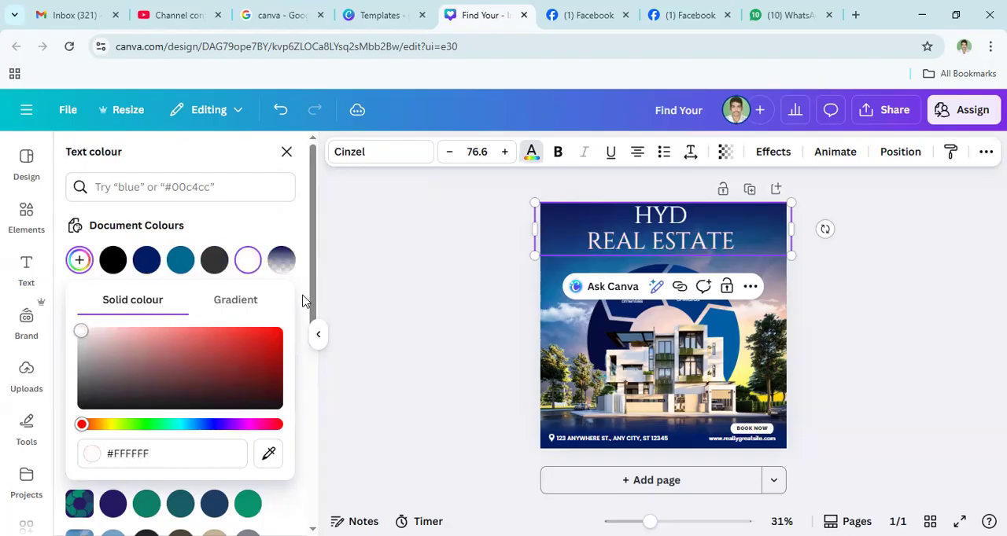
# - Make the heading's REAL ESTATE line bold
pyautogui.tripleClick(659, 247)
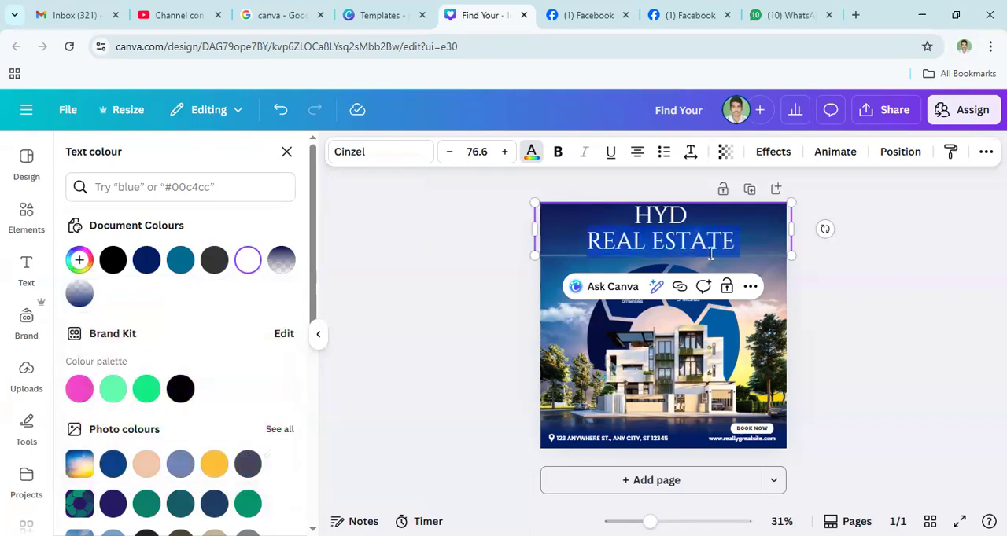
pyautogui.click(671, 246)
pyautogui.tripleClick(671, 246)
pyautogui.click(558, 153)
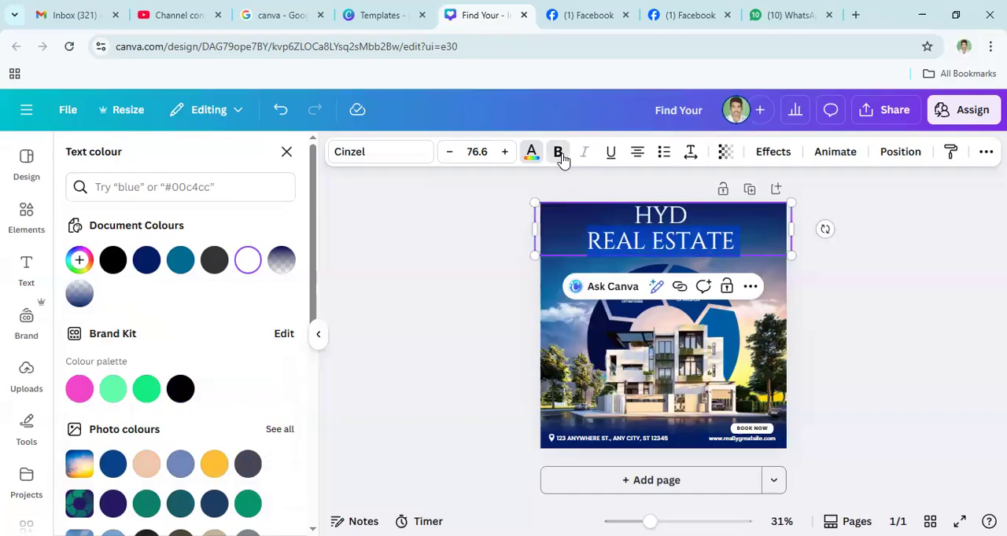
pyautogui.click(649, 250)
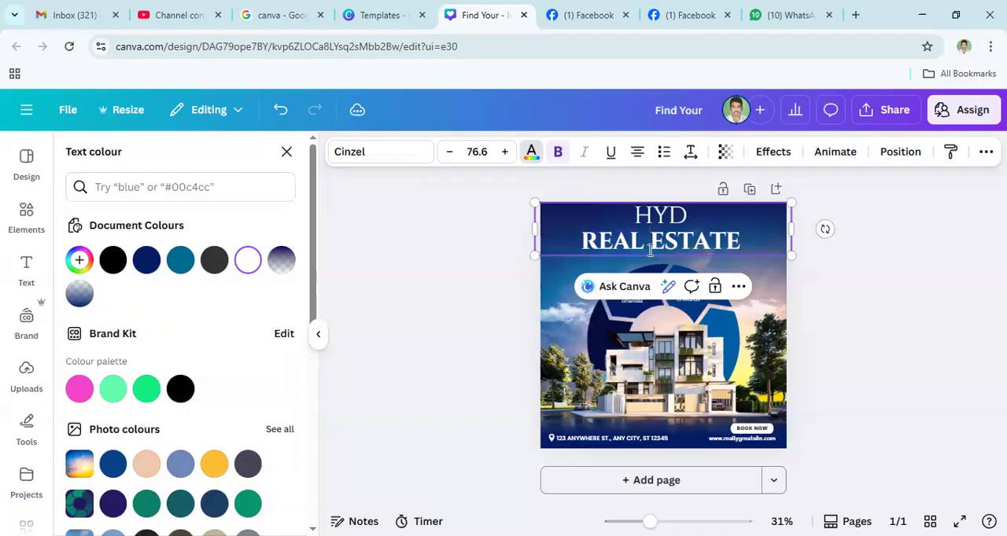
# - Try underlining the heading's HYD line and remove the underline again
pyautogui.doubleClick(662, 219)
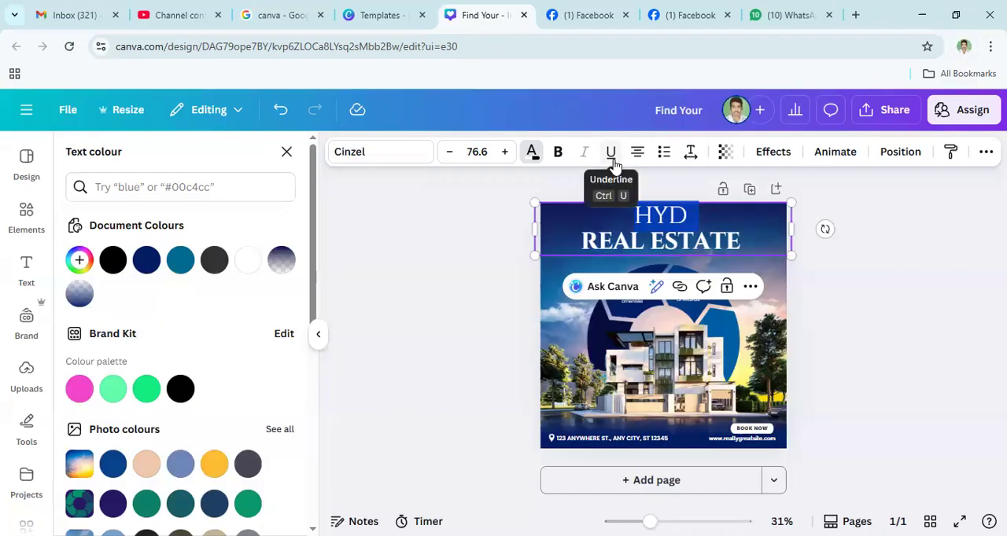
pyautogui.click(613, 162)
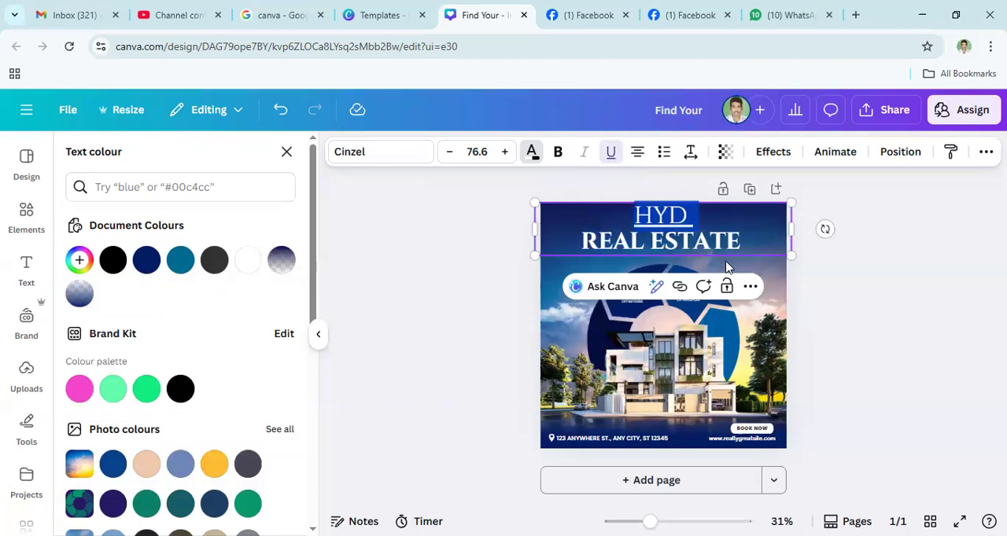
pyautogui.click(665, 222)
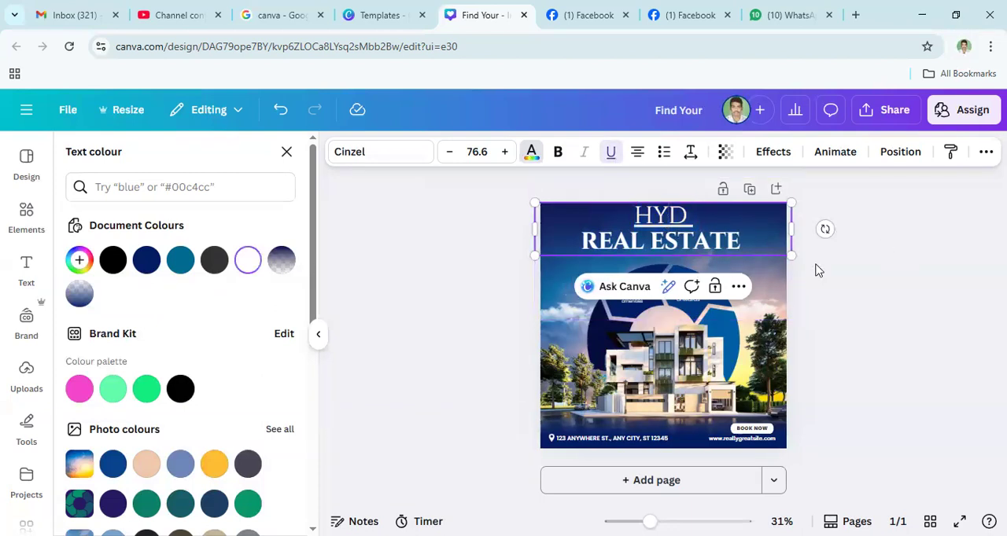
pyautogui.click(815, 265)
pyautogui.click(669, 218)
pyautogui.doubleClick(668, 218)
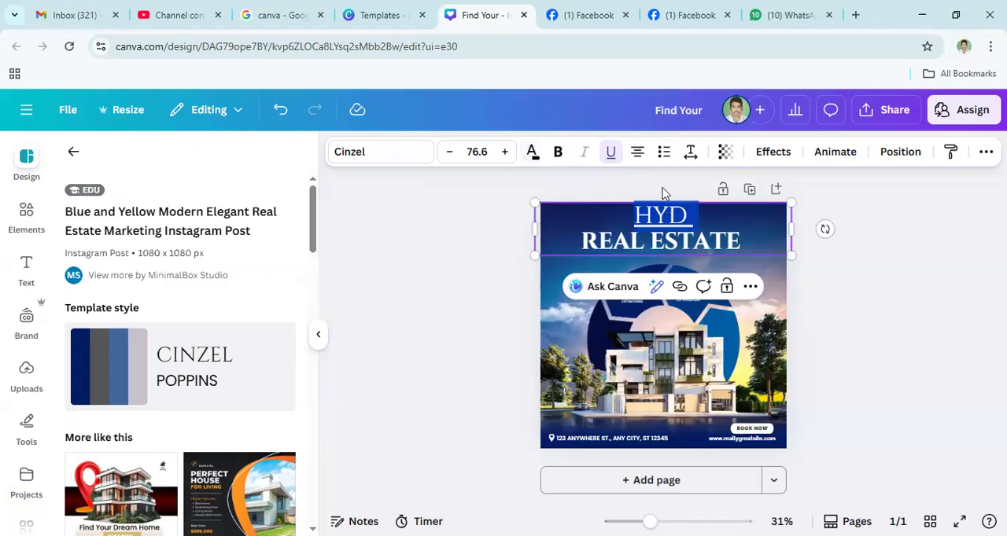
pyautogui.click(612, 159)
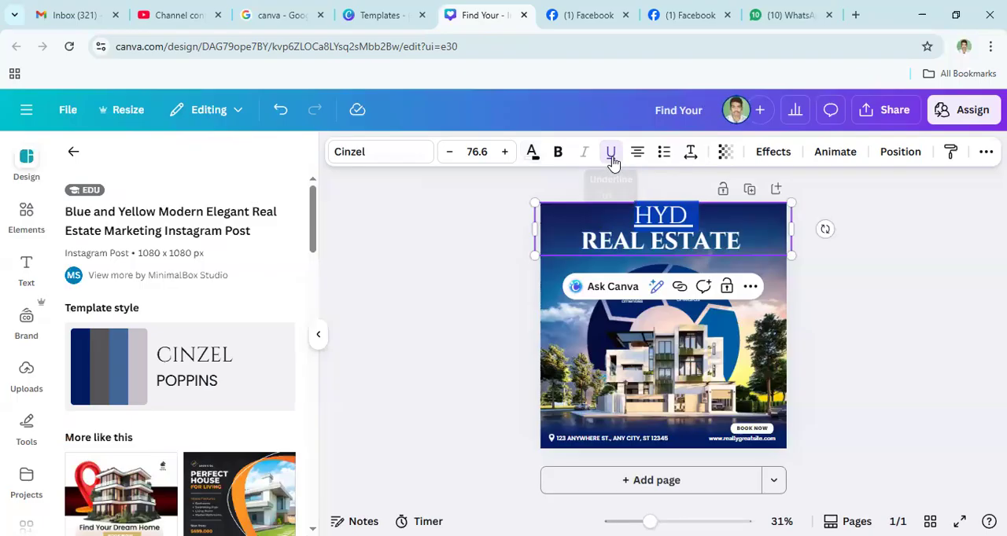
# - Try underlining the heading's REAL ESTATE line
pyautogui.click(656, 244)
pyautogui.tripleClick(657, 243)
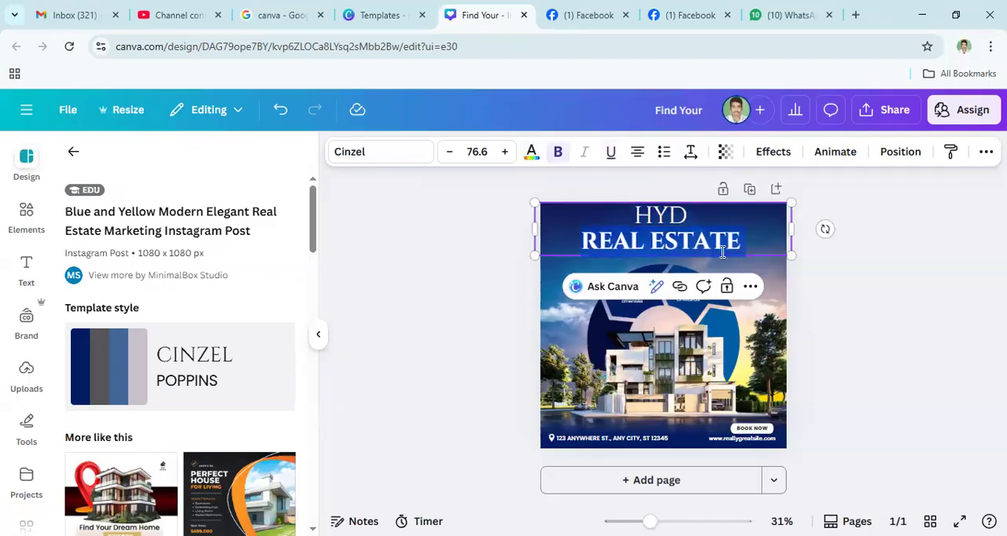
pyautogui.click(611, 158)
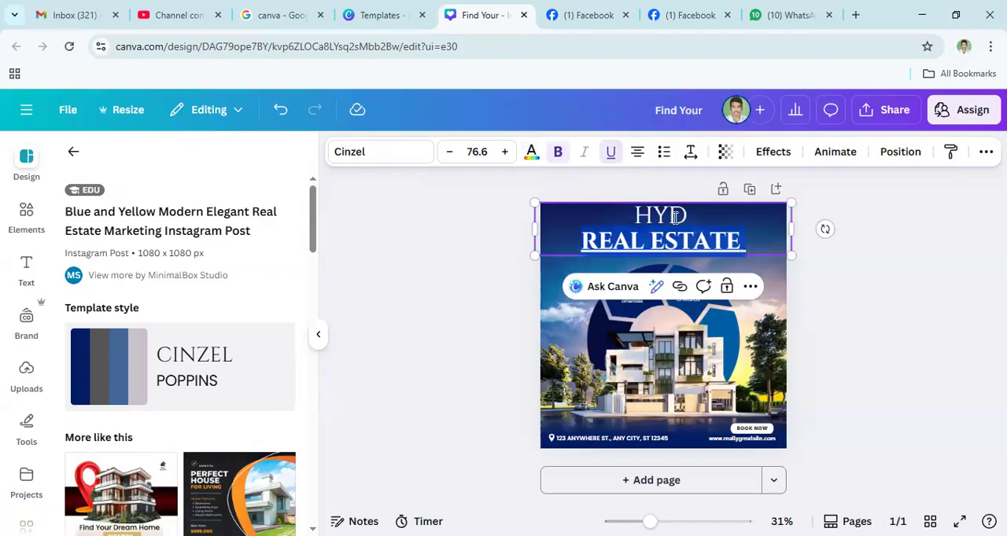
pyautogui.click(915, 294)
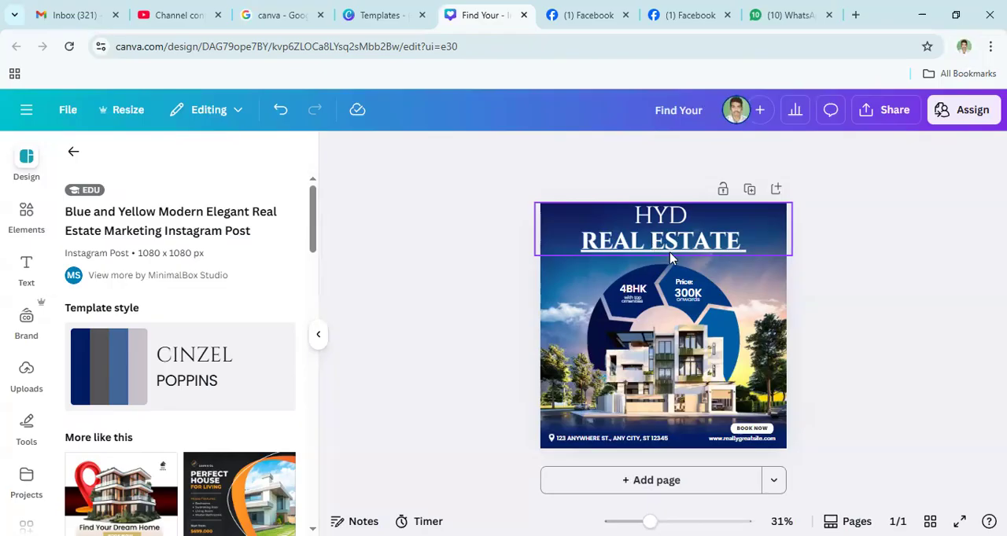
# - Underline the whole heading and remove the underline from its REAL ESTATE line
pyautogui.click(644, 247)
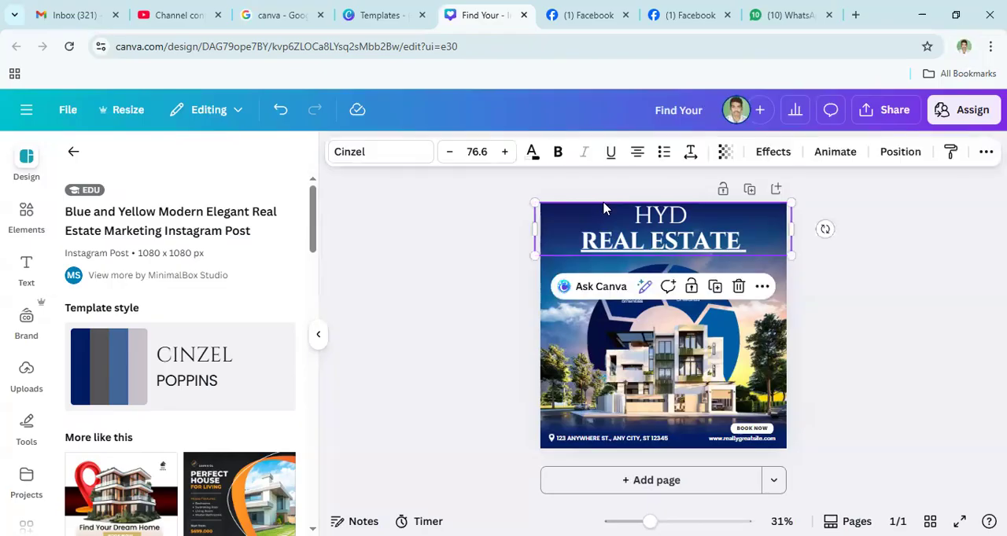
pyautogui.click(611, 154)
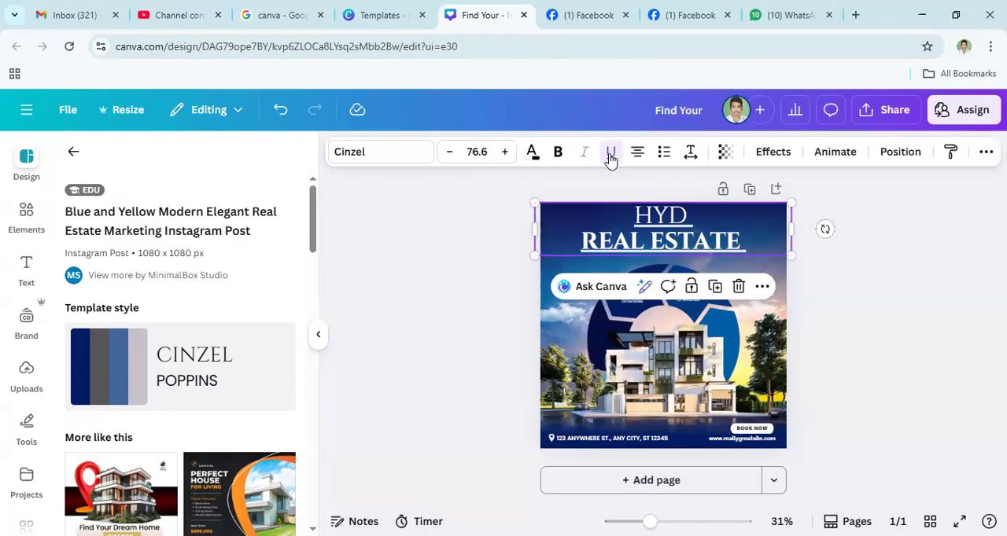
pyautogui.tripleClick(656, 246)
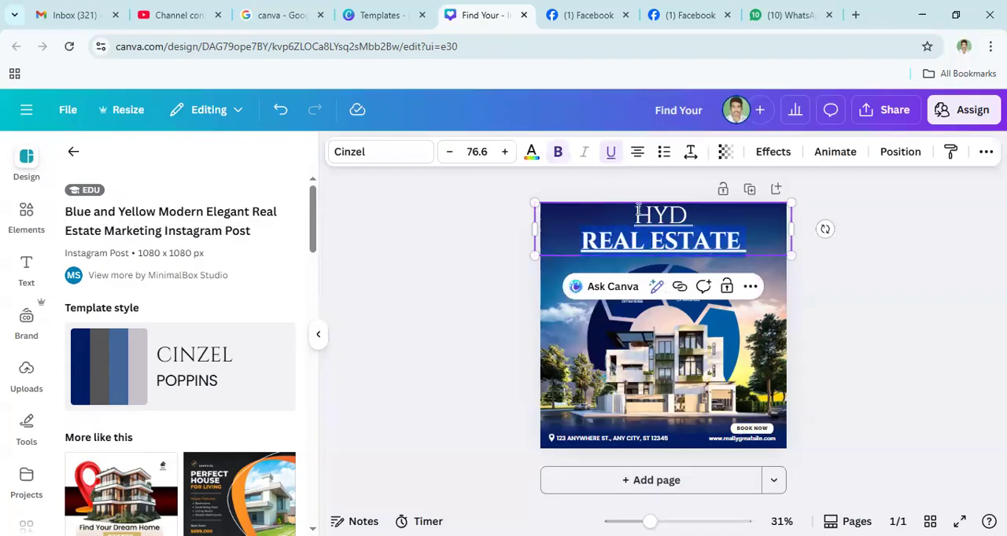
pyautogui.click(612, 154)
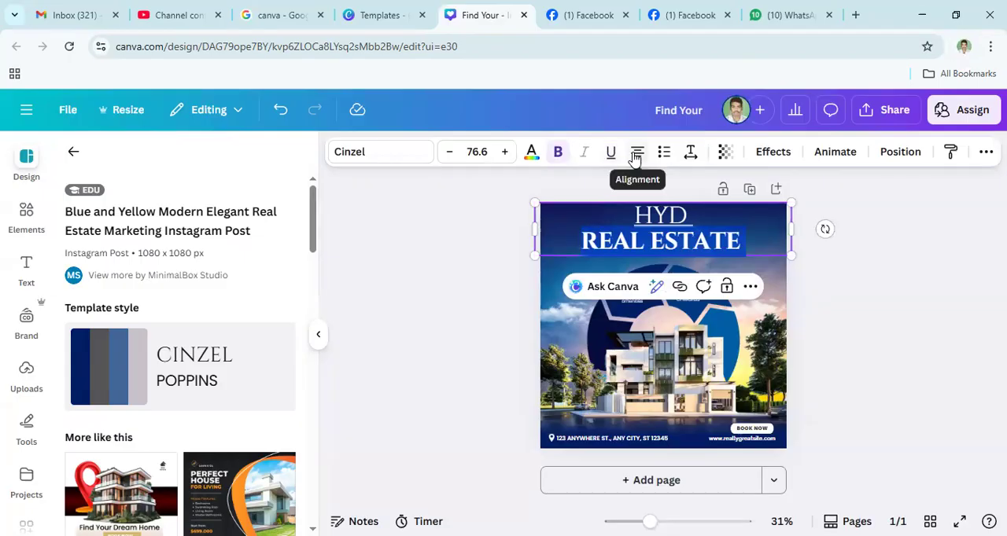
# - Try left and right alignment on the heading's REAL ESTATE line and return it to centre alignment
pyautogui.click(635, 154)
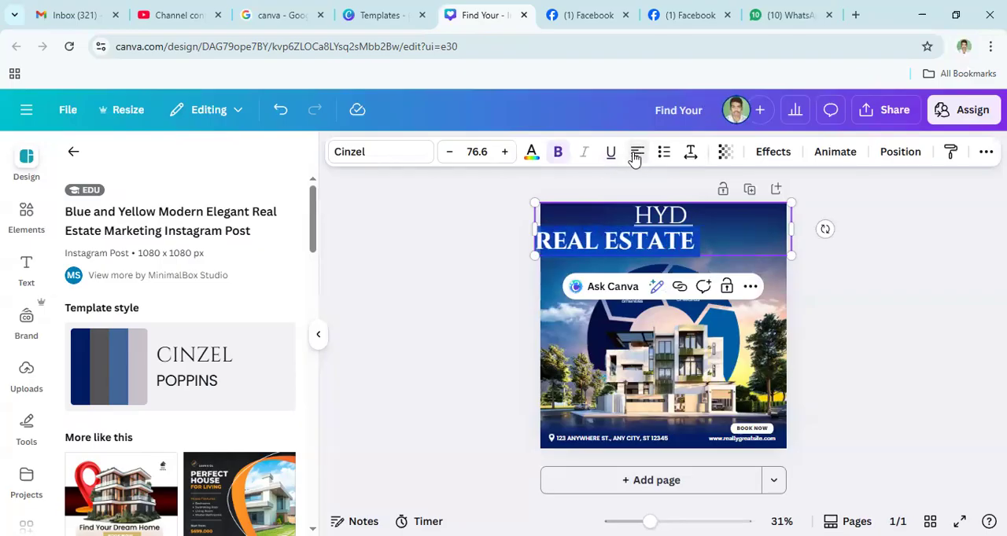
pyautogui.click(635, 158)
pyautogui.click(639, 154)
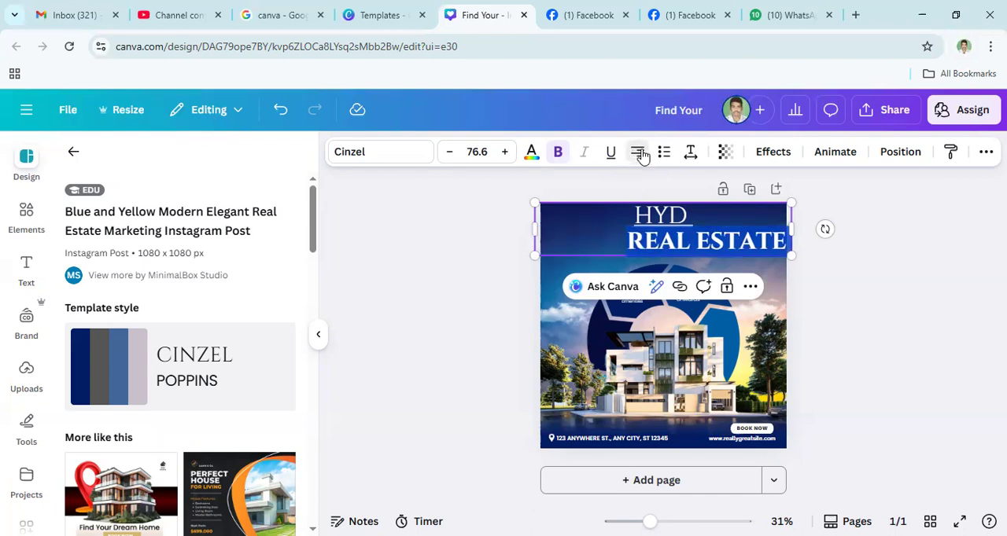
pyautogui.click(639, 154)
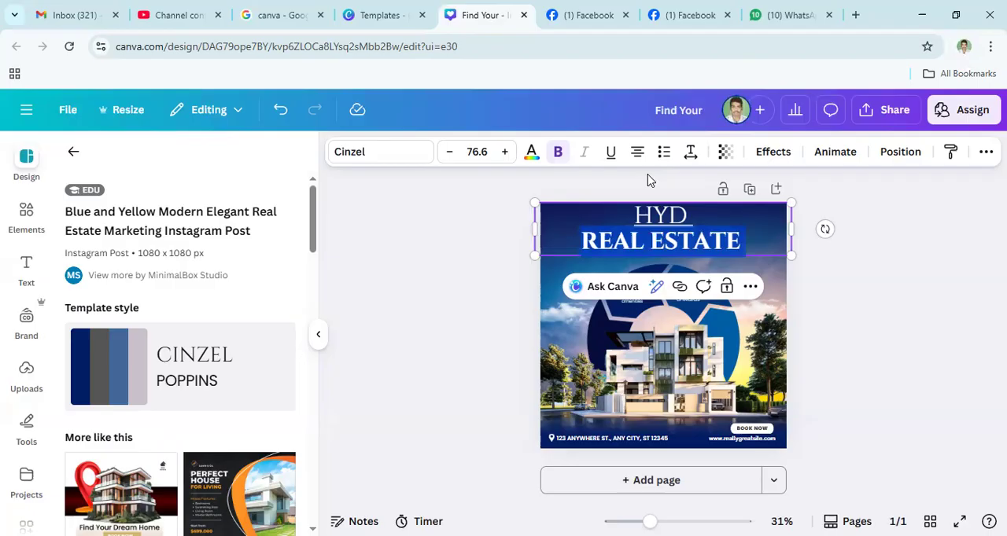
# - Try left and right alignment on both heading lines together and return them to centre alignment
pyautogui.hotkey('ctrl', 'a')
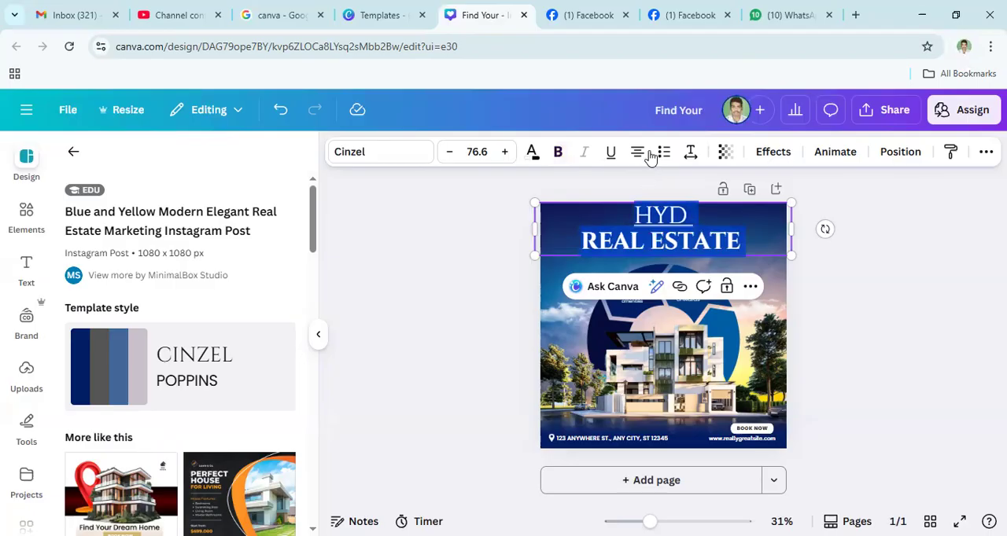
pyautogui.click(640, 154)
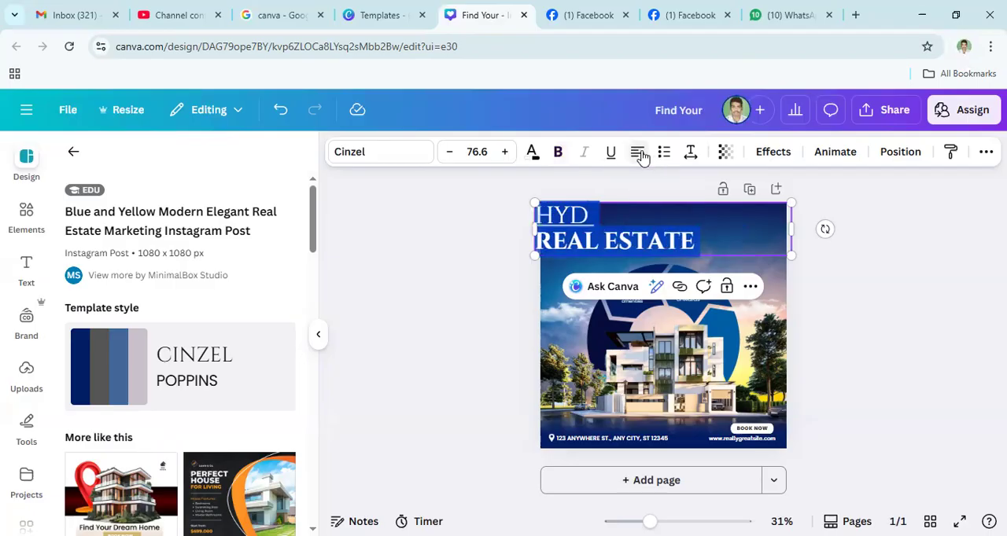
pyautogui.click(641, 156)
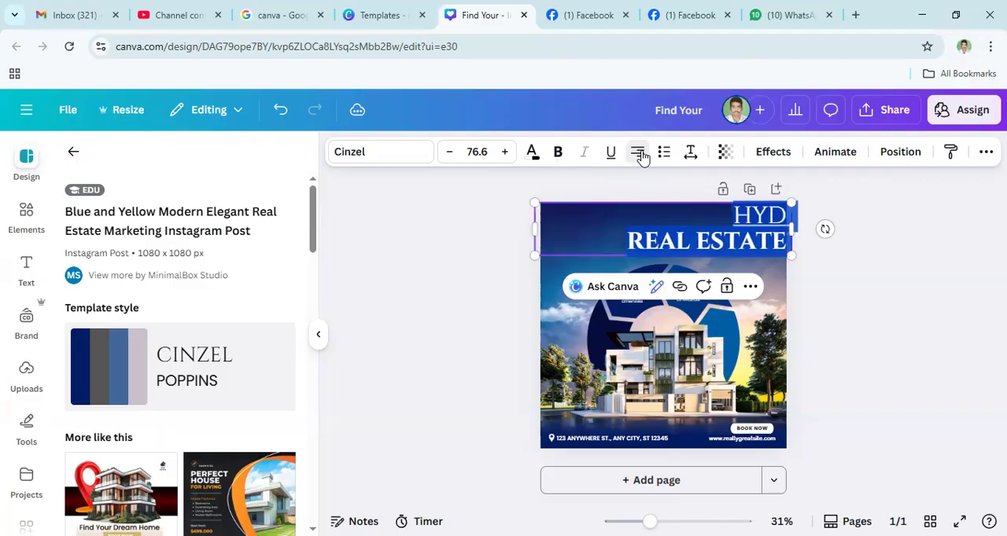
pyautogui.click(641, 155)
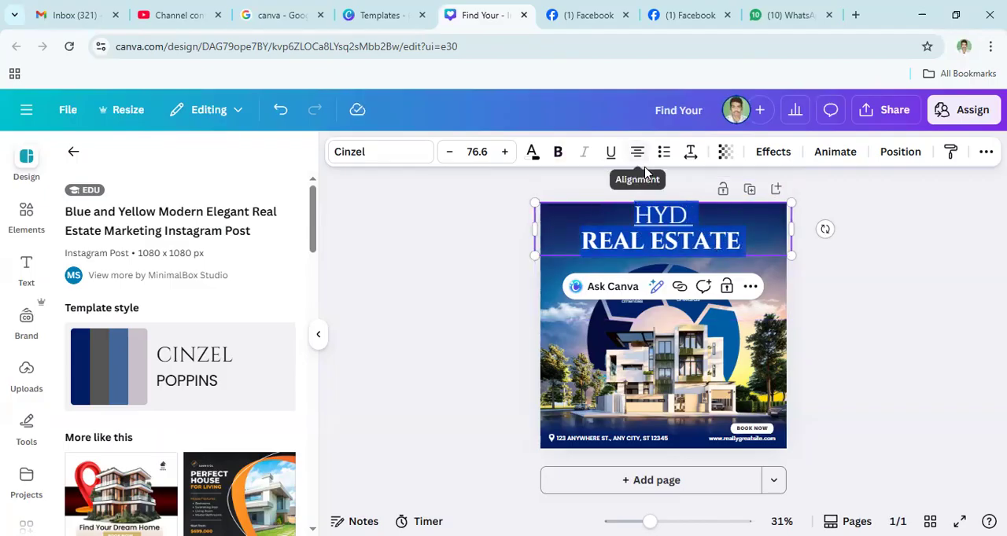
pyautogui.click(673, 240)
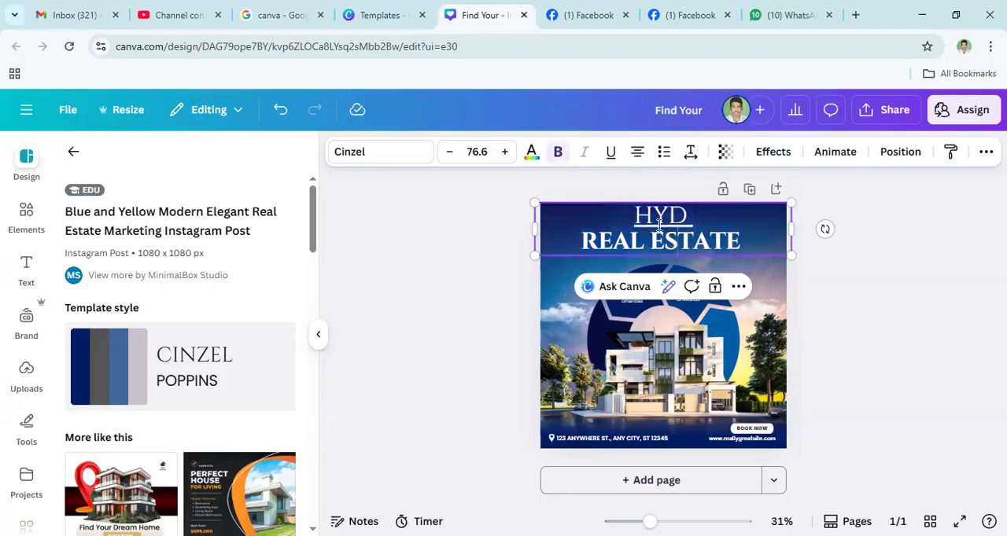
pyautogui.moveTo(668, 211); pyautogui.dragTo(695, 208)
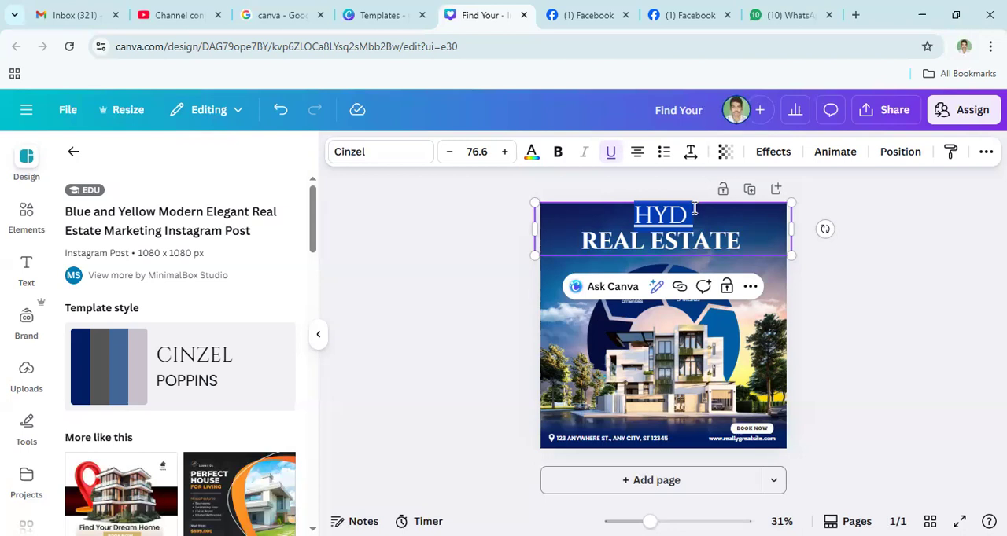
pyautogui.click(662, 222)
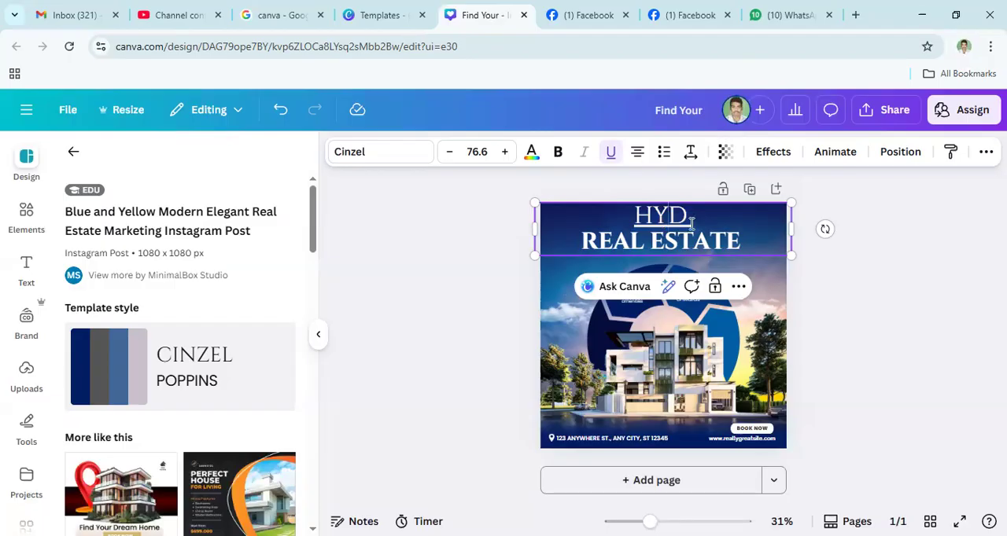
# - Remove the underline from the heading's HYD line
pyautogui.doubleClick(652, 217)
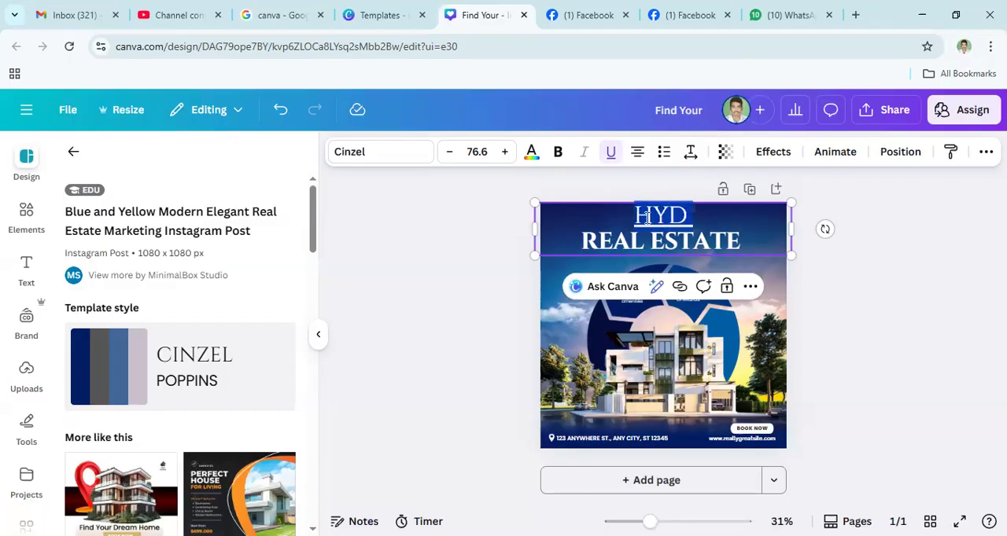
pyautogui.click(609, 155)
pyautogui.click(672, 218)
pyautogui.doubleClick(673, 219)
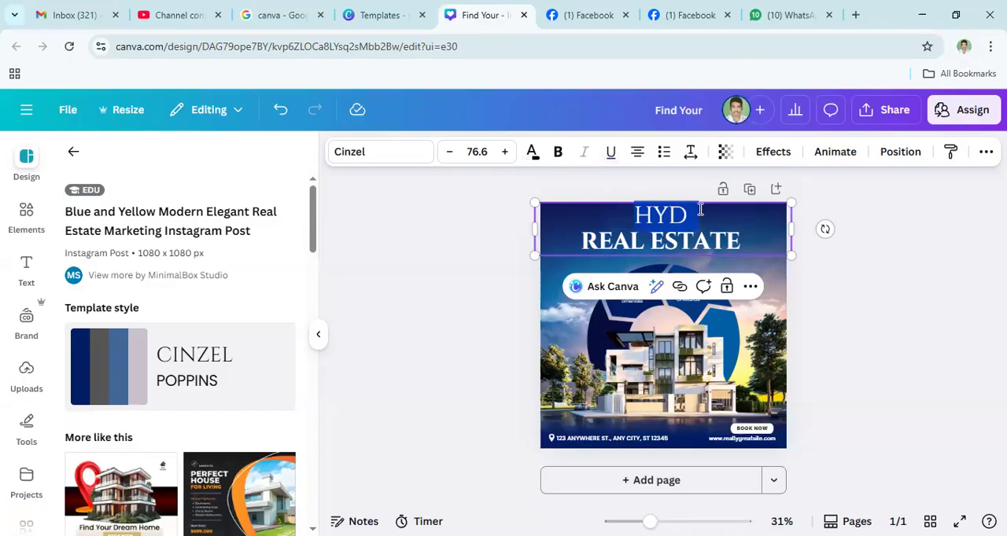
pyautogui.tripleClick(690, 246)
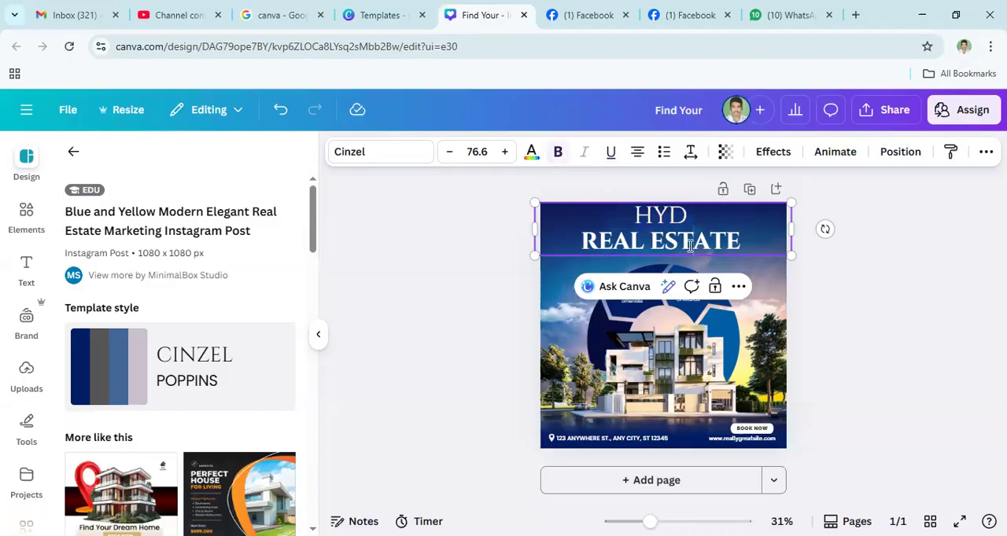
pyautogui.click(738, 240)
pyautogui.moveTo(722, 245); pyautogui.dragTo(567, 250)
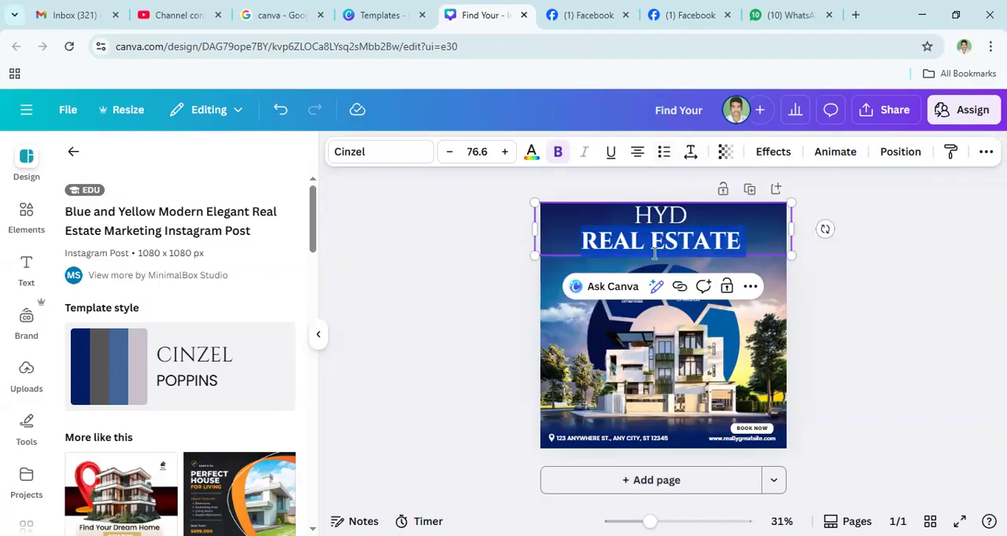
pyautogui.click(575, 337)
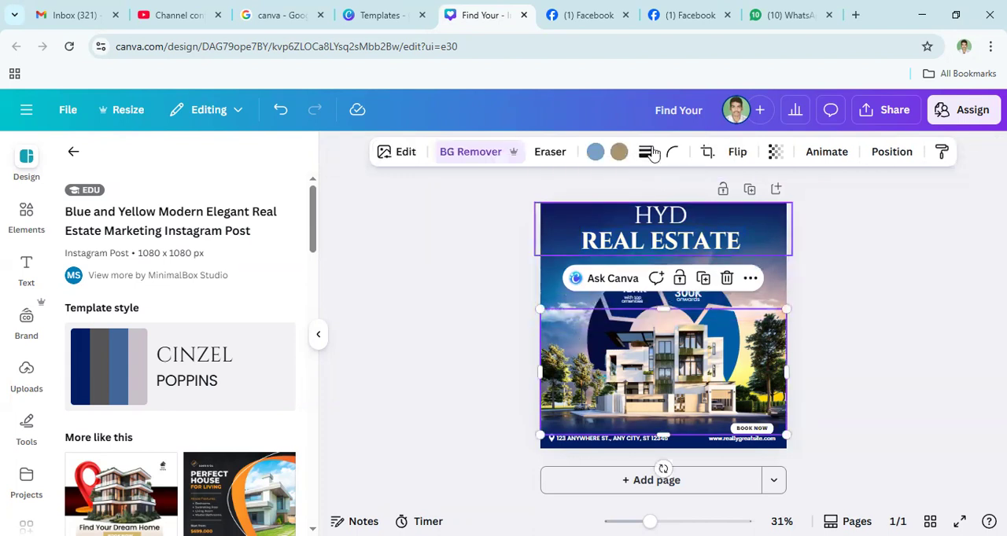
# - Try list formatting on the whole heading and return it to plain text without list markers
pyautogui.click(606, 240)
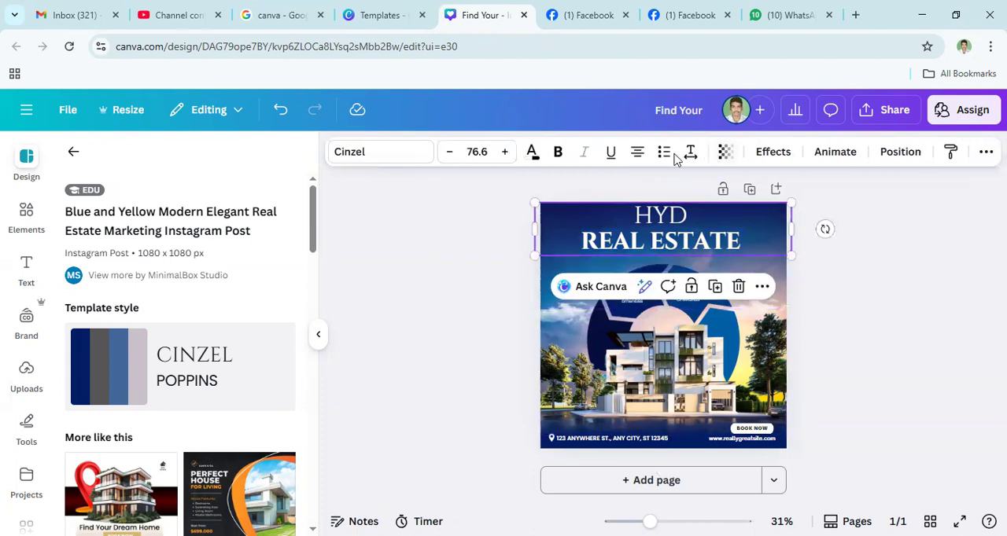
pyautogui.click(663, 153)
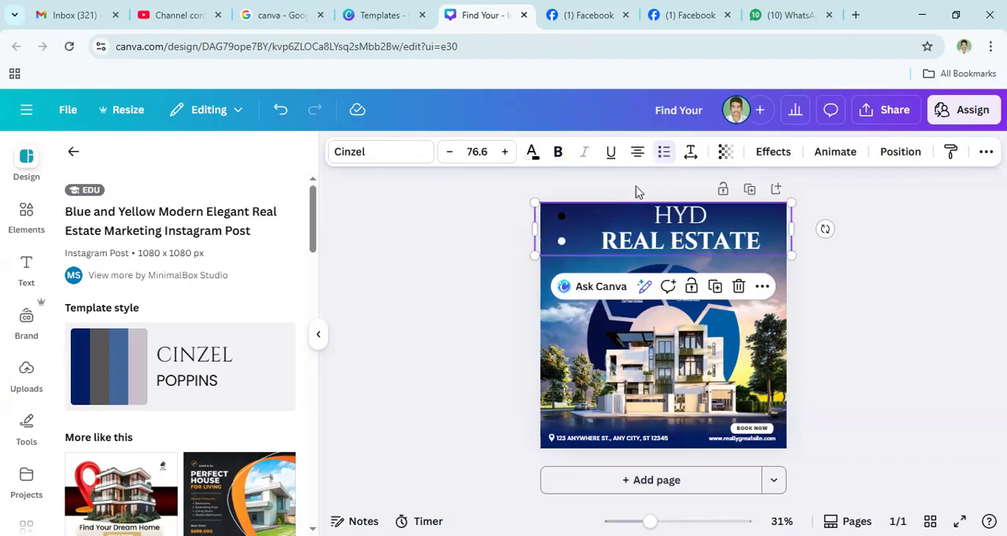
pyautogui.click(665, 154)
pyautogui.click(665, 154)
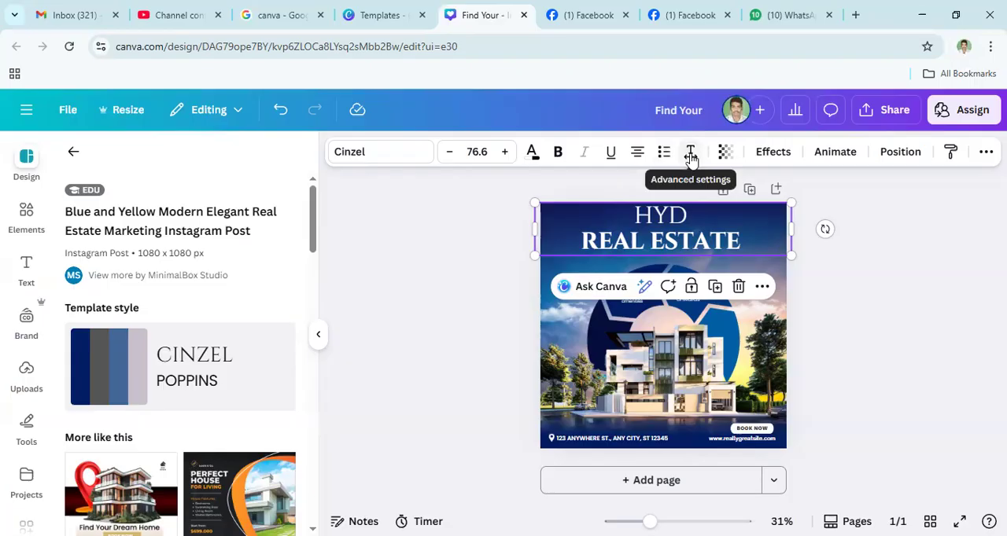
pyautogui.click(690, 154)
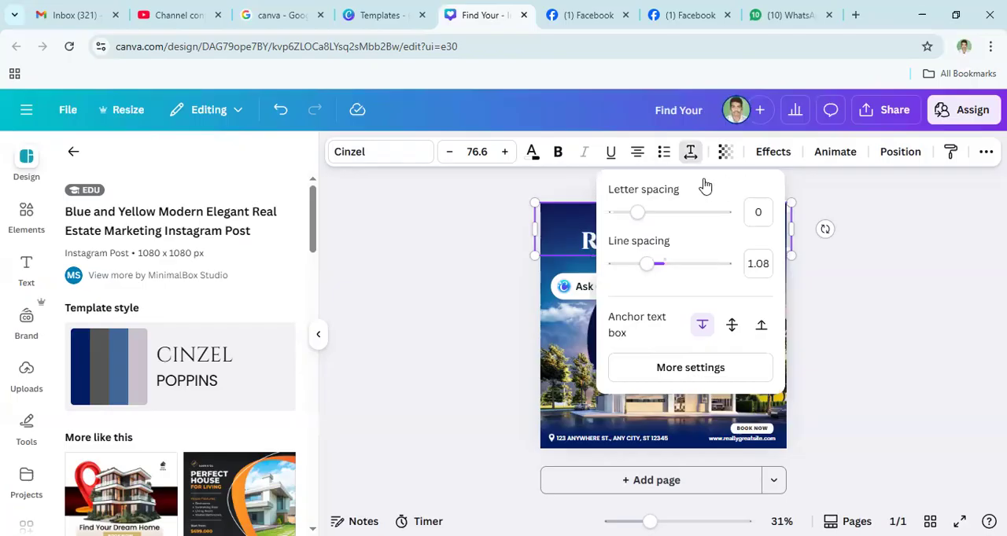
pyautogui.click(560, 267)
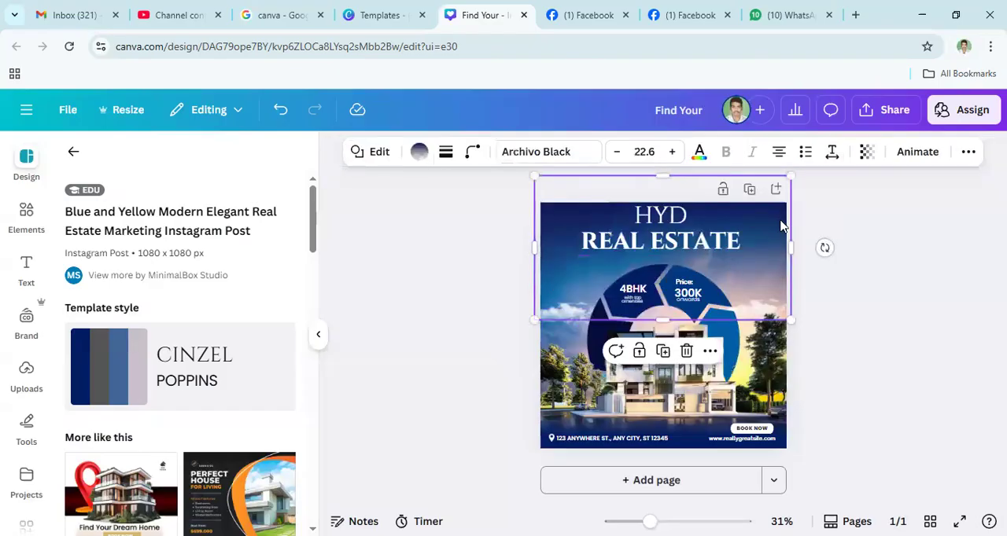
pyautogui.click(876, 326)
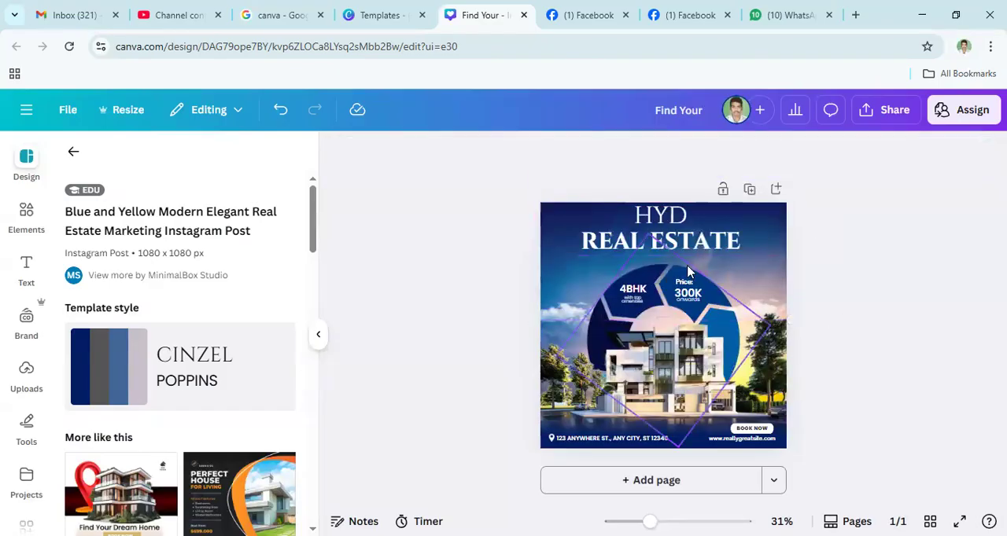
pyautogui.click(771, 273)
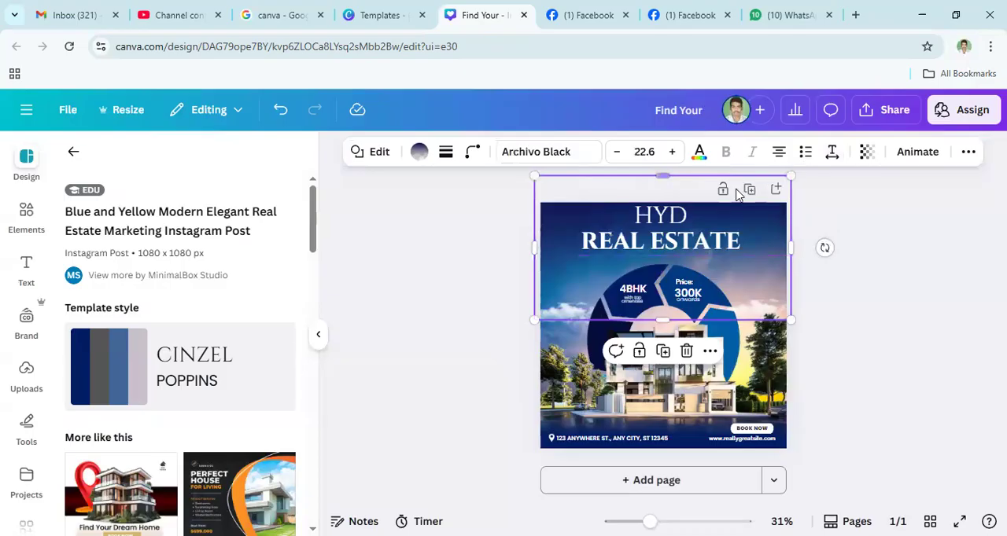
# - Widen the letter spacing of the whole heading to 464
pyautogui.click(698, 248)
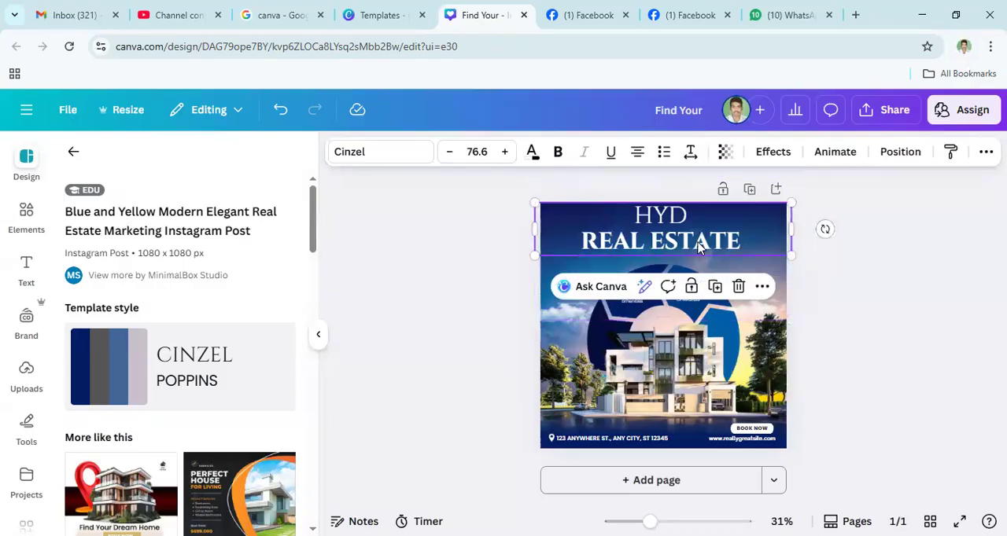
pyautogui.click(691, 152)
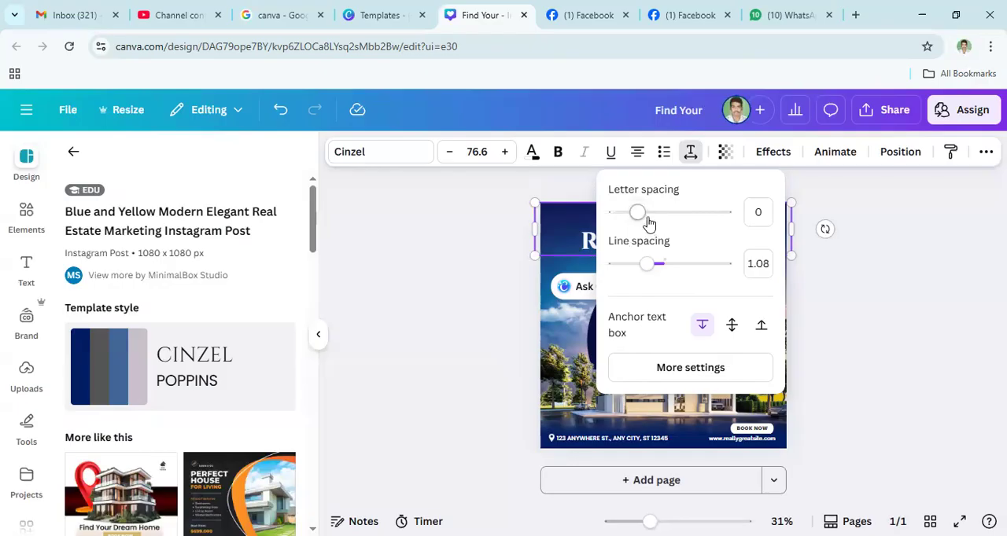
pyautogui.moveTo(638, 219); pyautogui.dragTo(689, 220)
pyautogui.click(690, 152)
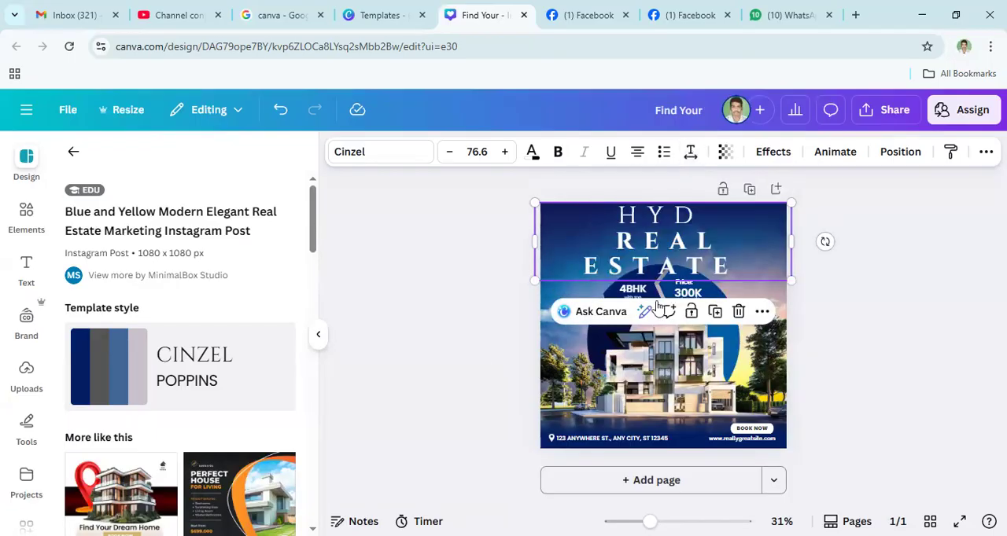
# - Reduce the letter spacing of only the heading's REAL ESTATE line to 37
pyautogui.doubleClick(695, 275)
pyautogui.tripleClick(695, 275)
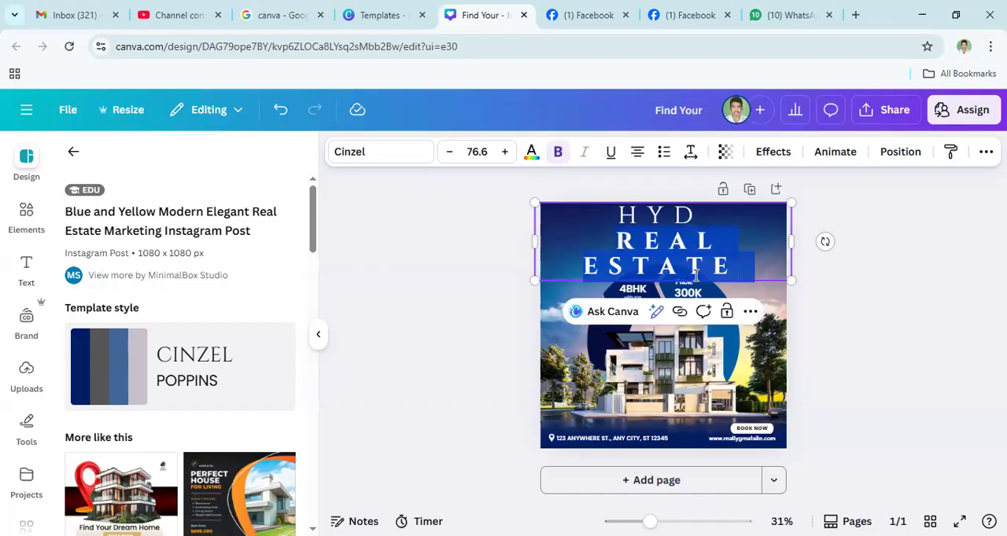
pyautogui.click(691, 154)
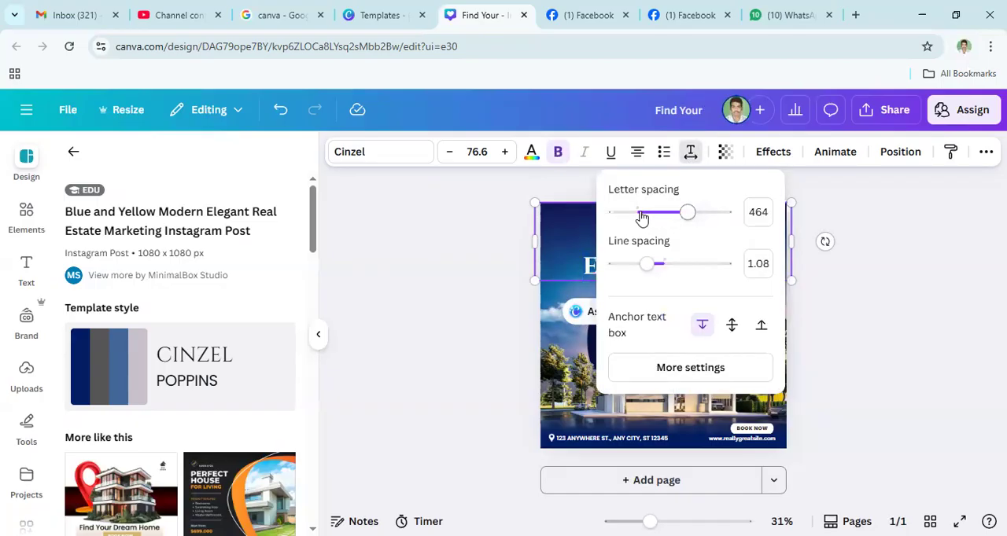
pyautogui.click(641, 213)
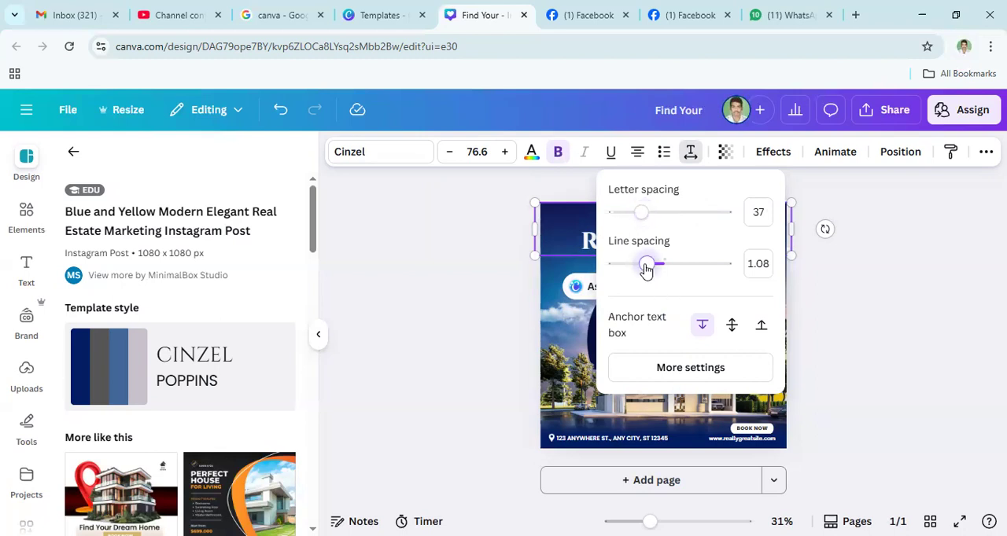
# - Try line spacings of 2.26 and 1.4 on the heading's REAL ESTATE line
pyautogui.moveTo(652, 272); pyautogui.dragTo(718, 270)
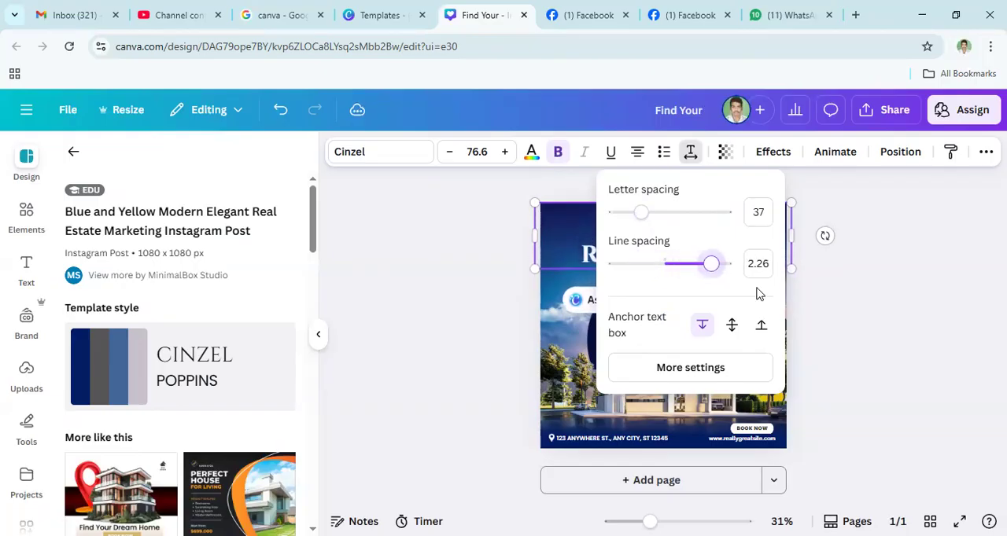
pyautogui.click(691, 152)
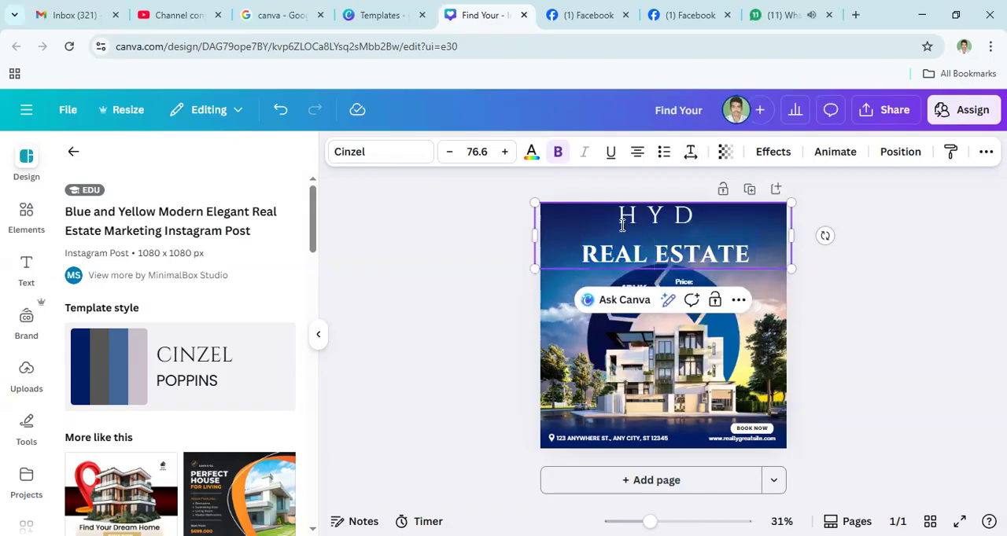
pyautogui.click(644, 260)
pyautogui.tripleClick(669, 260)
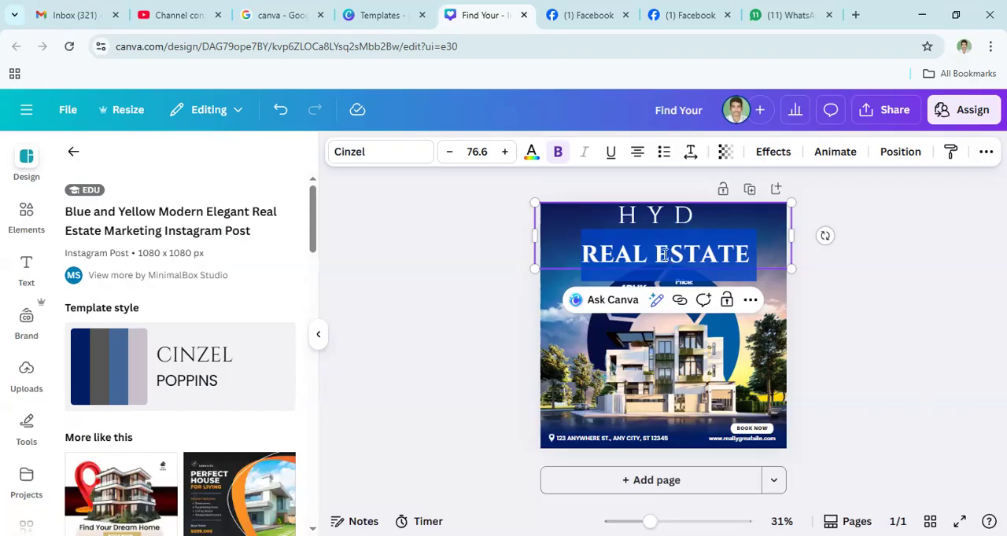
pyautogui.click(664, 254)
pyautogui.doubleClick(683, 233)
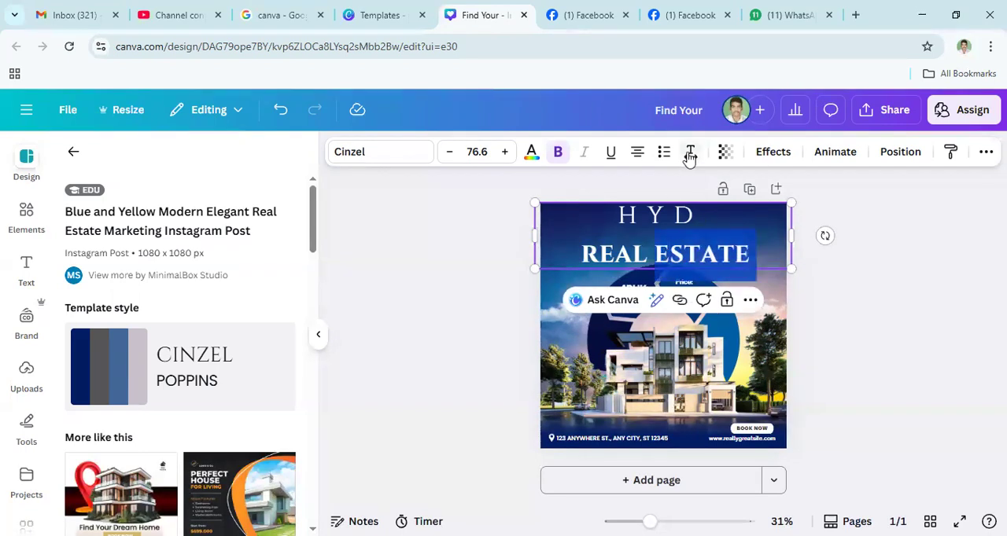
pyautogui.click(689, 152)
pyautogui.moveTo(711, 272); pyautogui.dragTo(665, 271)
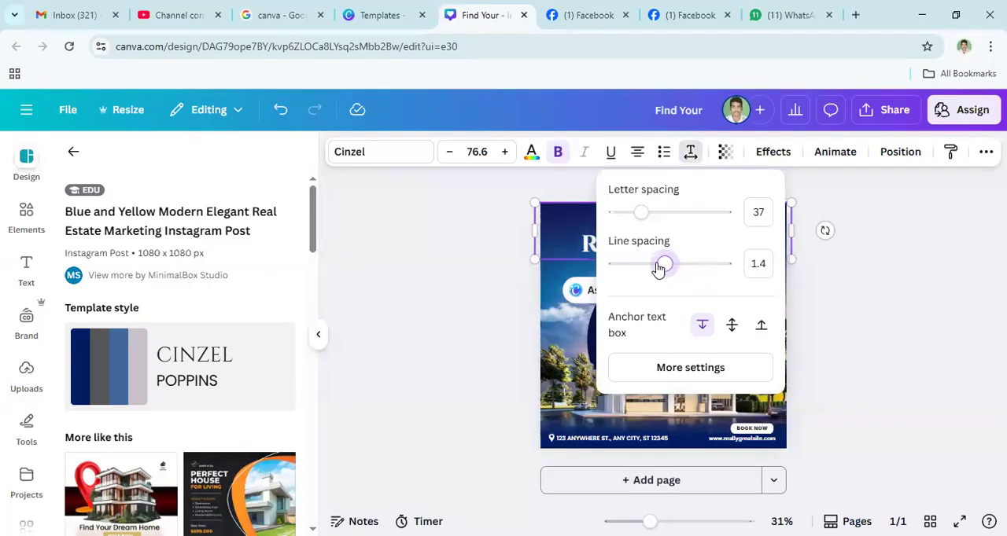
# - Try a tight line spacing of 0.53 on the heading's REAL ESTATE line
pyautogui.click(882, 297)
pyautogui.tripleClick(598, 244)
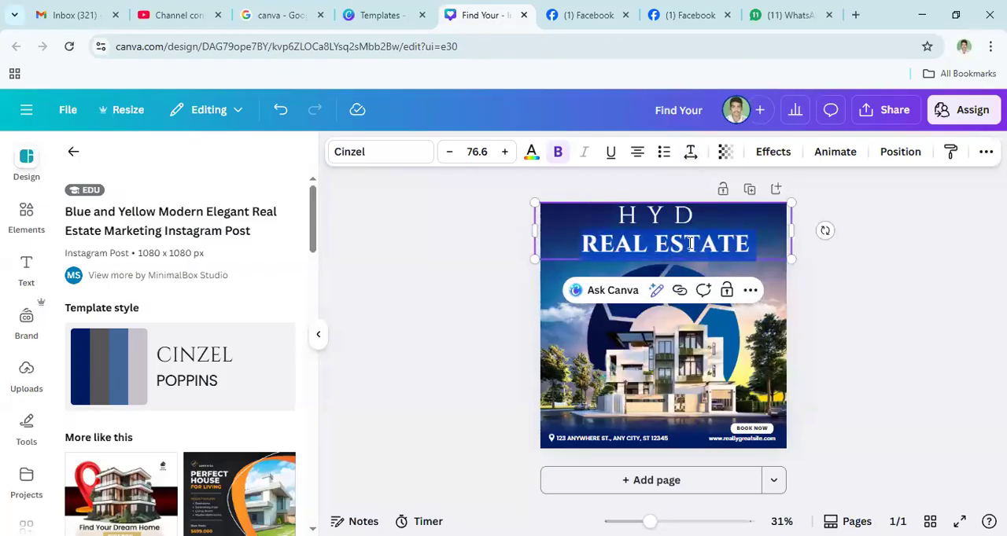
pyautogui.click(690, 151)
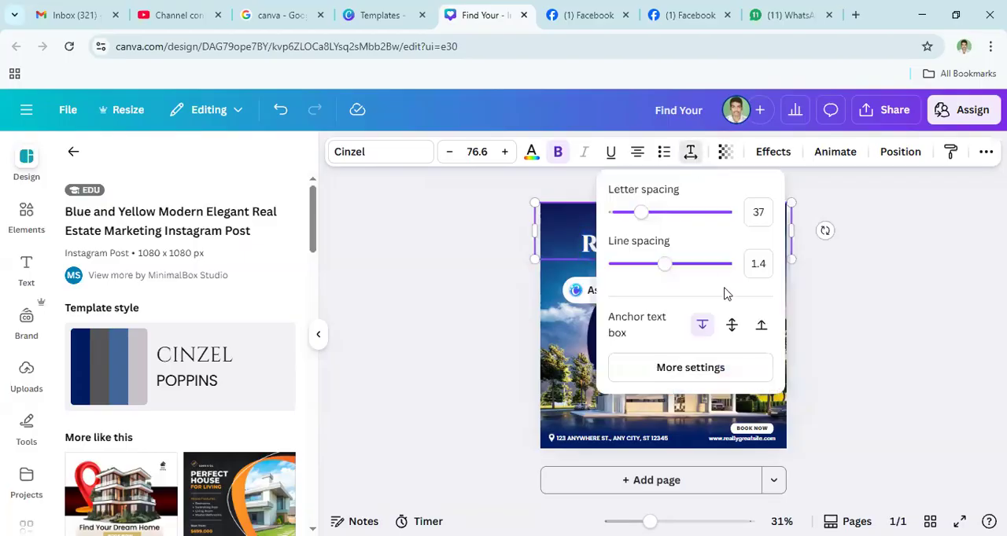
pyautogui.moveTo(651, 270); pyautogui.dragTo(616, 273)
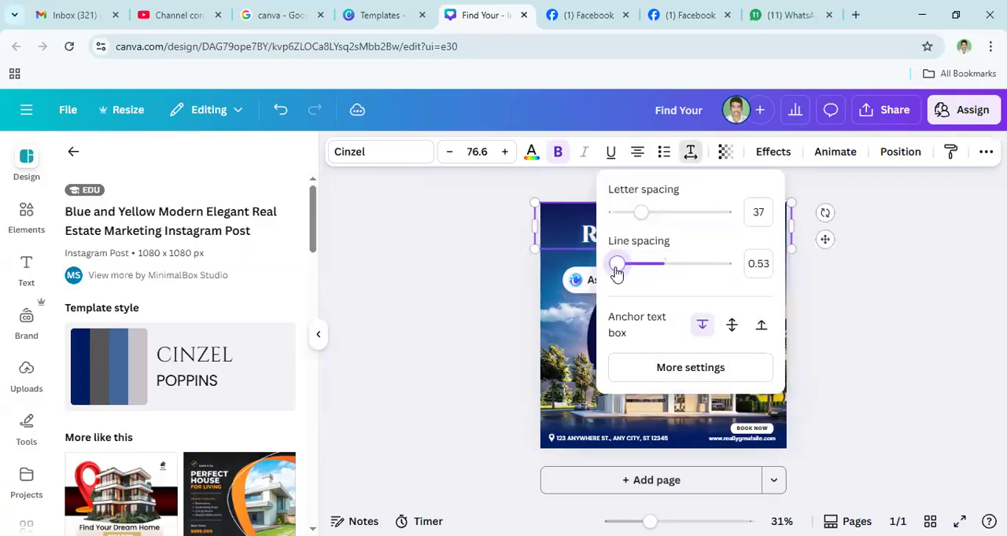
pyautogui.click(906, 328)
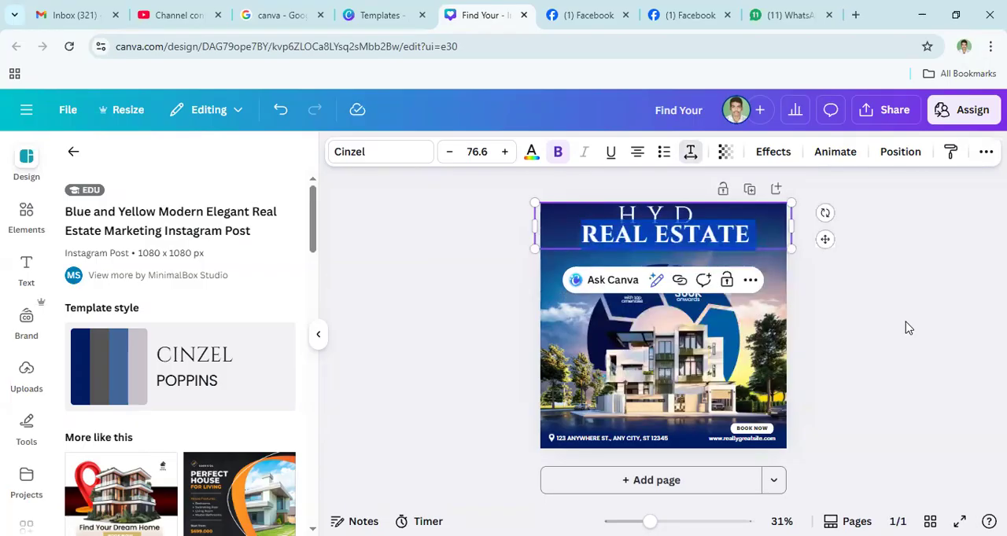
# - Set the line spacing of the heading's REAL ESTATE line to 1.04
pyautogui.tripleClick(658, 233)
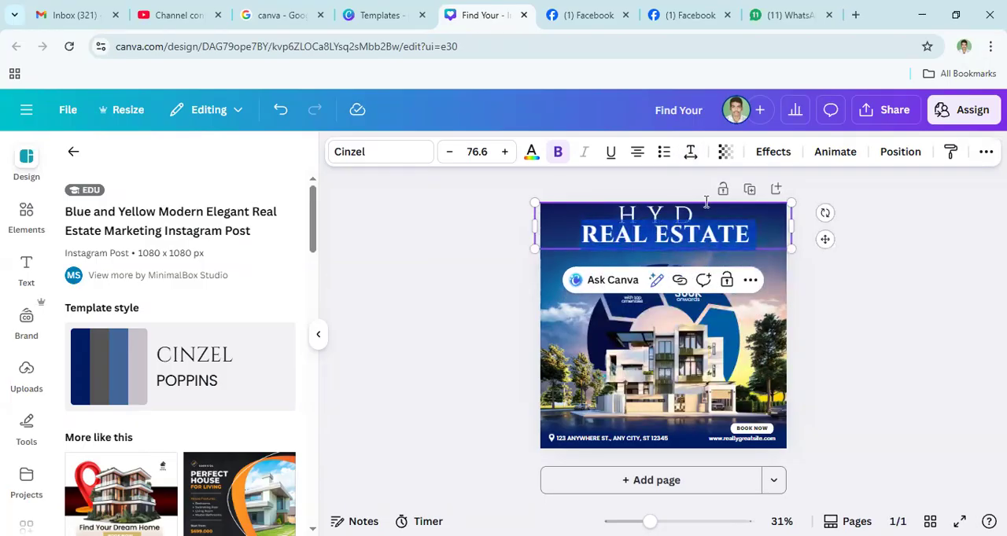
pyautogui.click(691, 152)
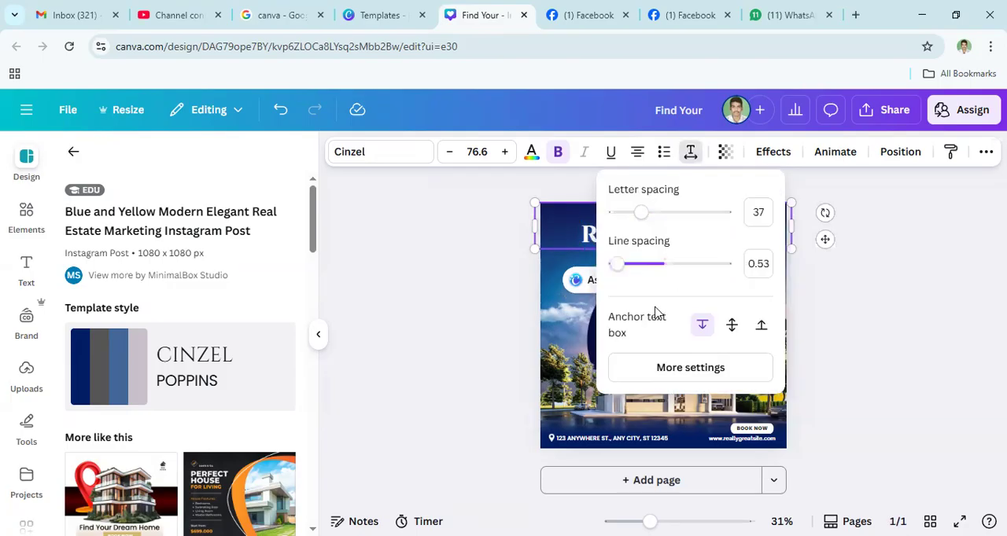
pyautogui.moveTo(618, 264); pyautogui.dragTo(645, 264)
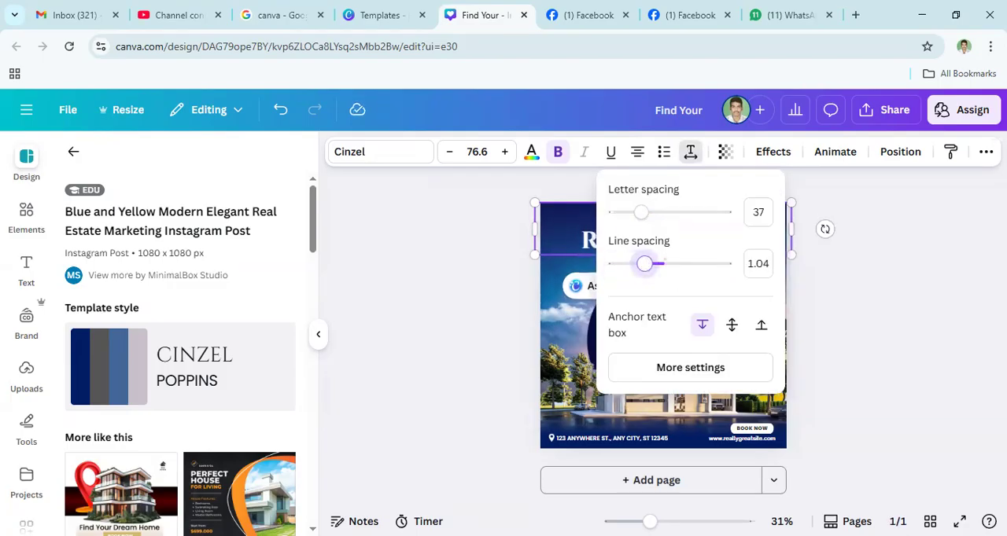
pyautogui.click(690, 152)
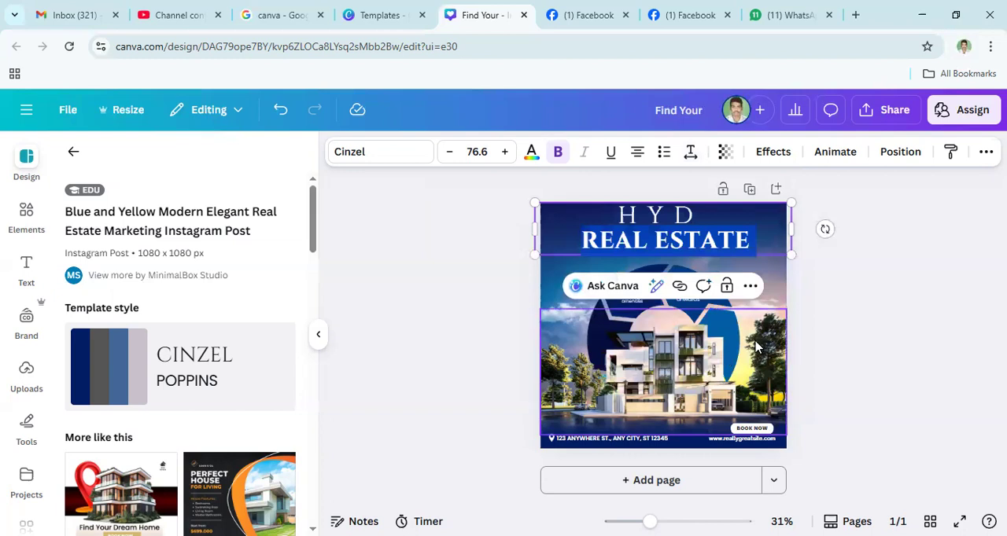
pyautogui.click(591, 443)
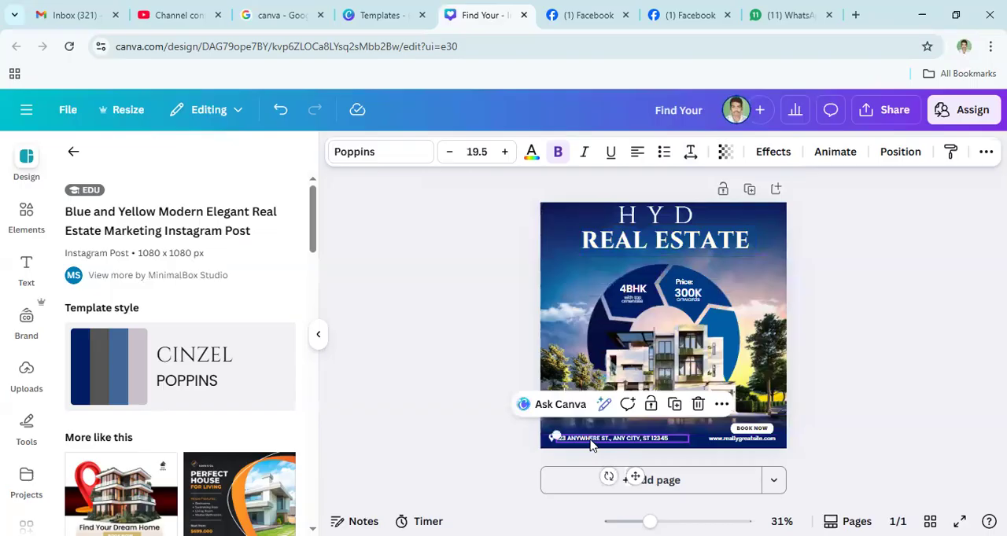
pyautogui.click(591, 439)
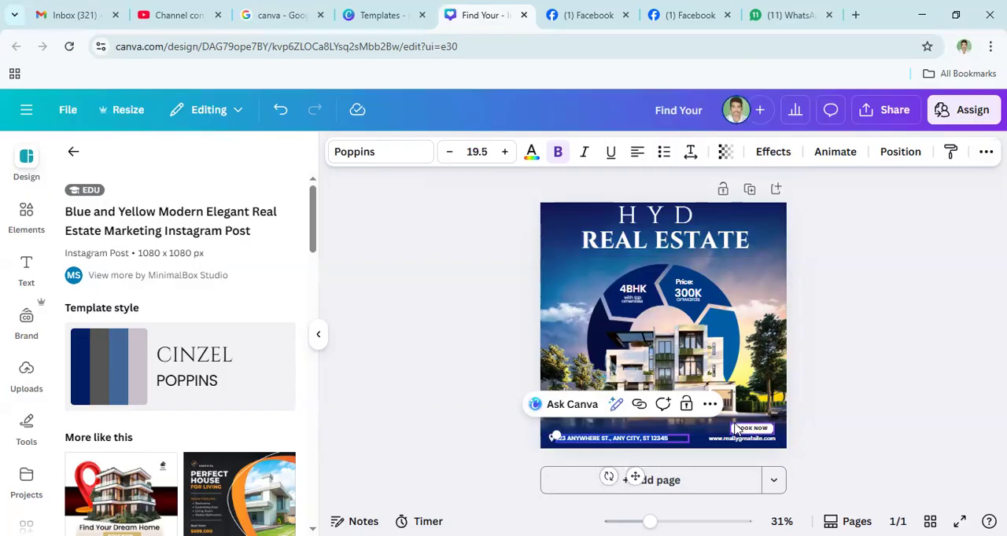
pyautogui.click(478, 484)
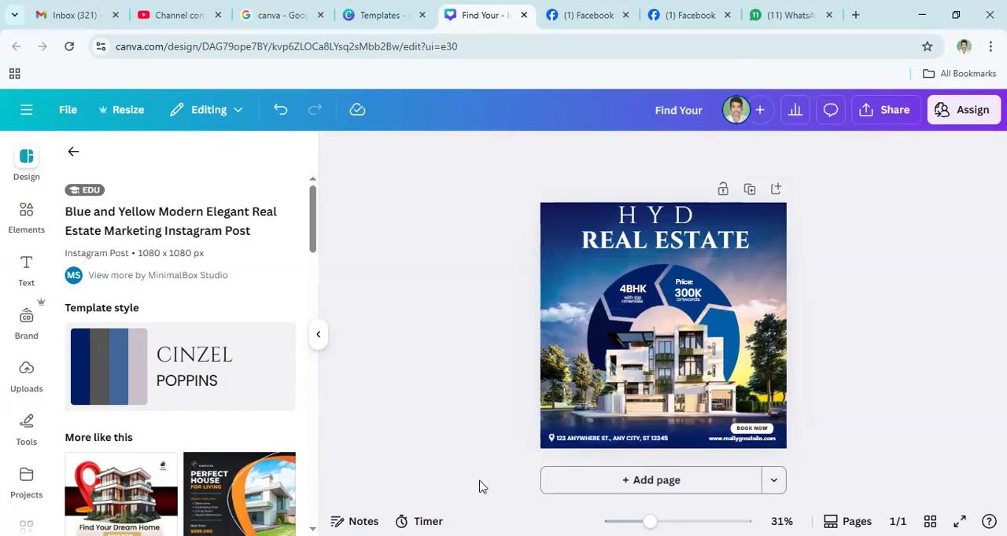
# - Search the elements for "map icon" and place the multicoloured map pin, scaled down, over the small pin beside the address
pyautogui.click(552, 440)
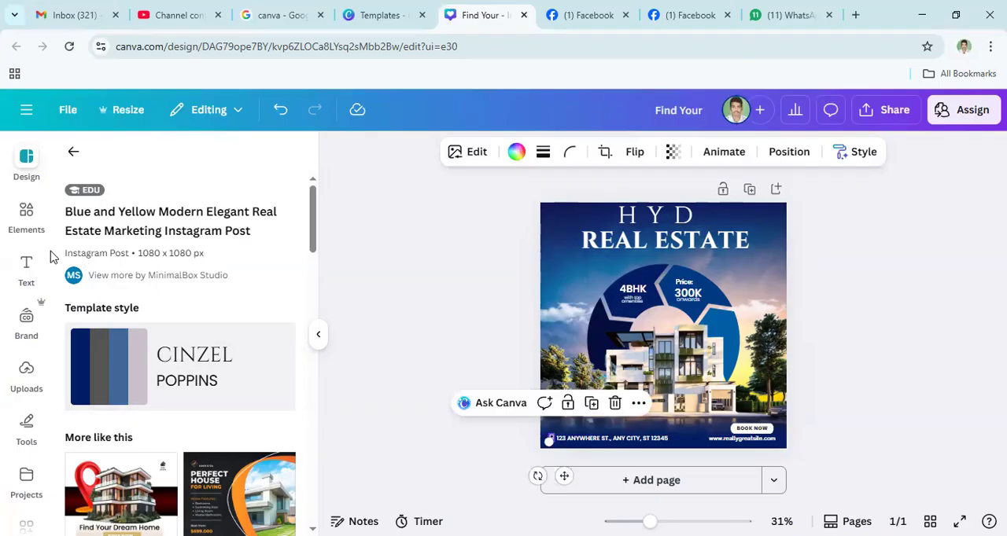
pyautogui.click(26, 212)
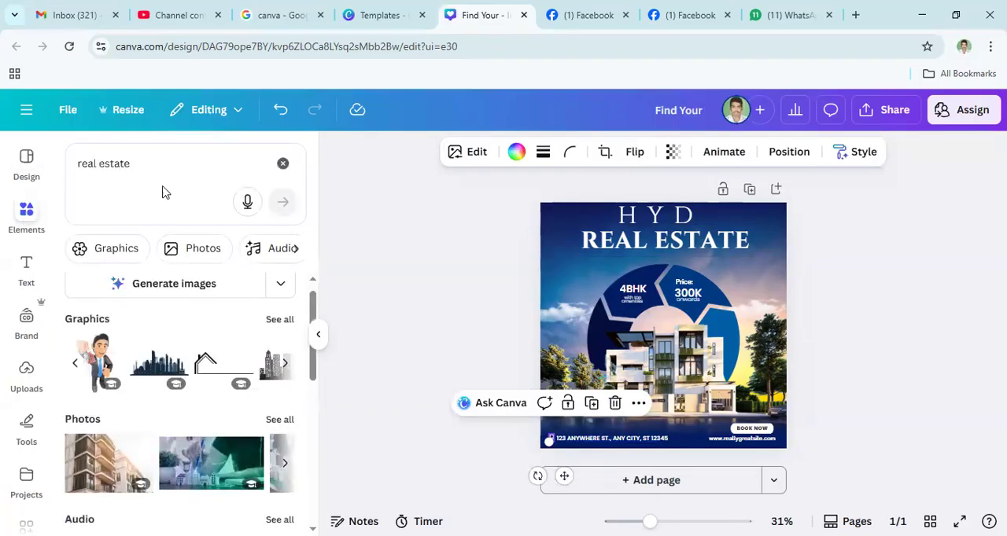
pyautogui.click(158, 164)
pyautogui.press('BackSpace')
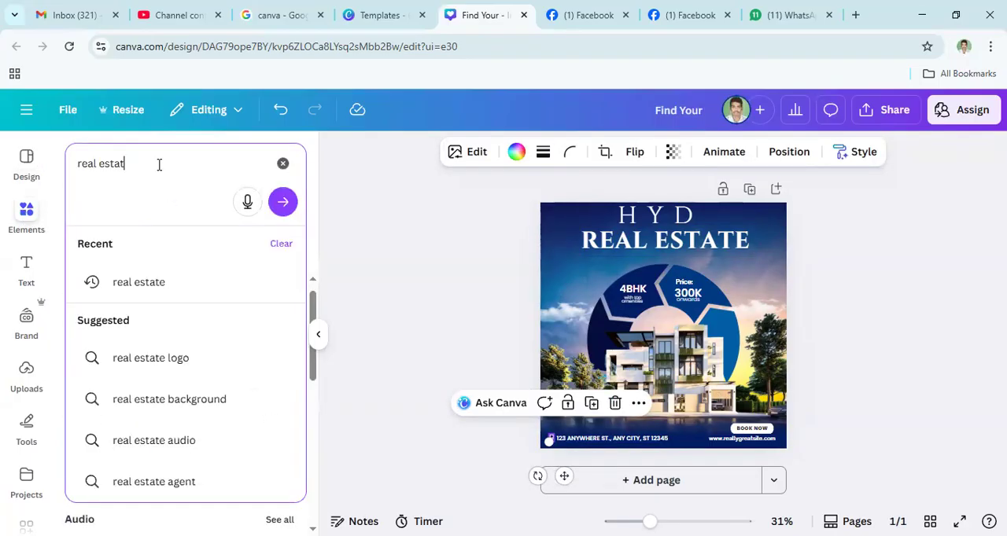
pyautogui.press('BackSpace')
pyautogui.press('BackSpace')
pyautogui.press('BackSpace')
pyautogui.press('BackSpace')
pyautogui.press('BackSpace')
pyautogui.press('BackSpace')
pyautogui.press('BackSpace')
pyautogui.press('BackSpace')
pyautogui.press('BackSpace')
pyautogui.press('BackSpace')
pyautogui.write('map')
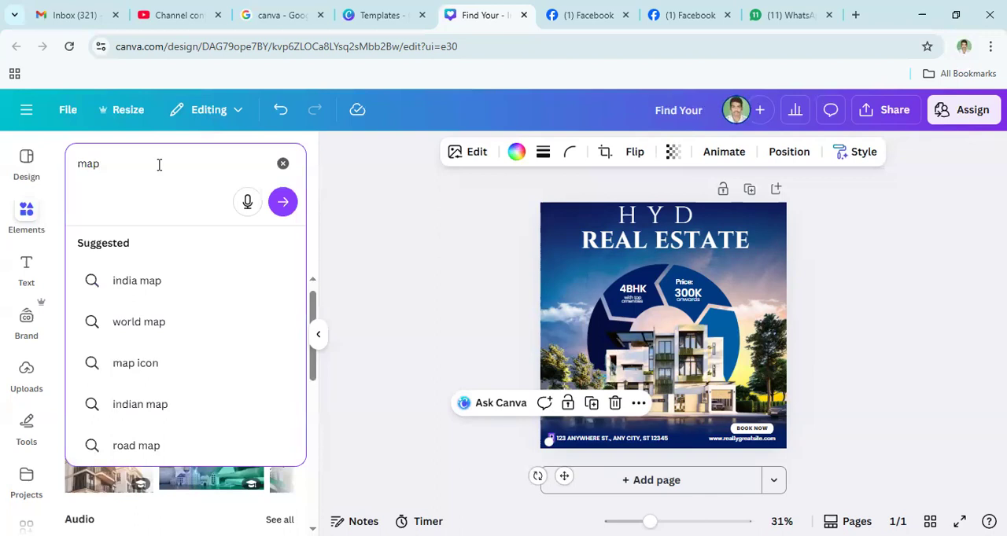
pyautogui.click(138, 366)
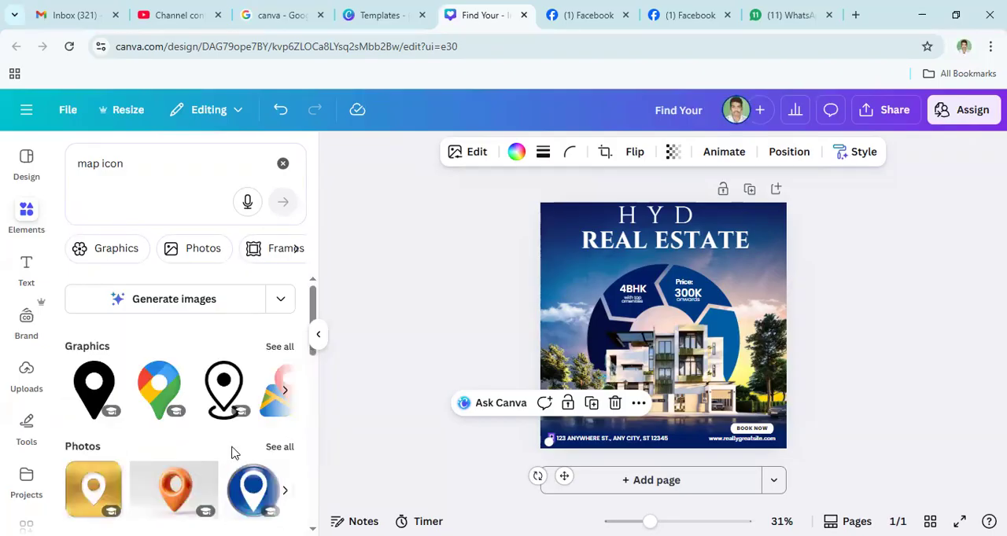
pyautogui.click(173, 391)
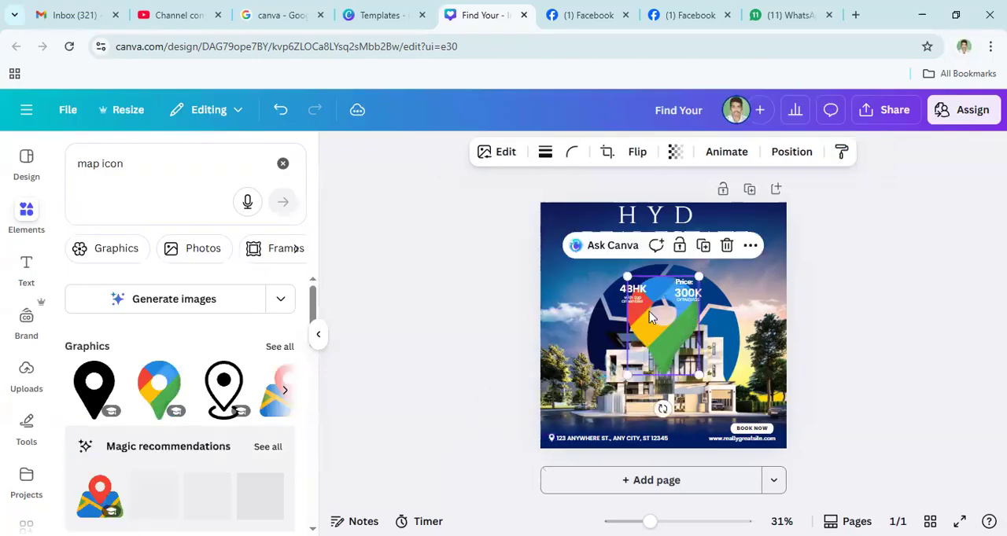
pyautogui.moveTo(628, 277); pyautogui.dragTo(549, 433)
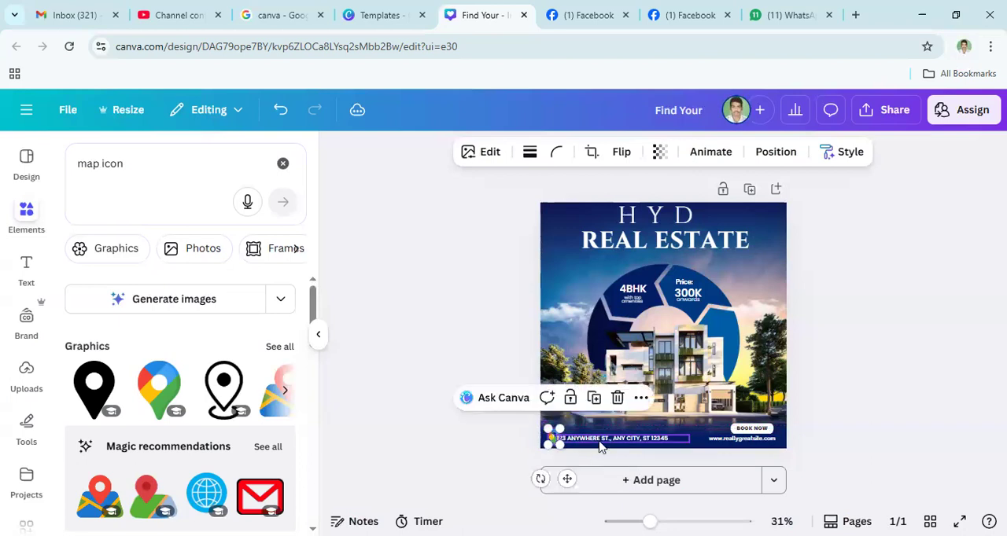
# - Replace the placeholder street address in the design's footer with the word FRUTURE
pyautogui.click(606, 439)
pyautogui.click(593, 438)
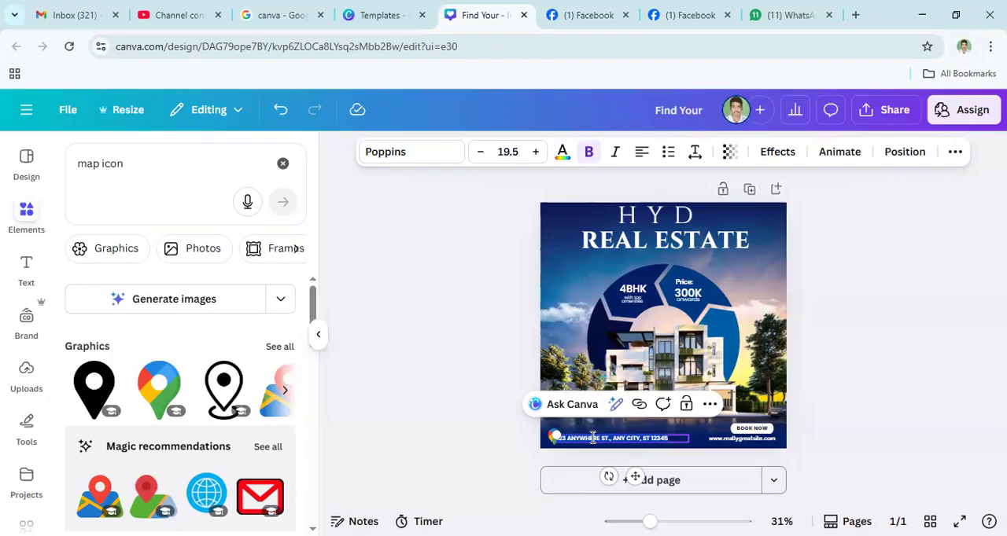
pyautogui.press('BackSpace')
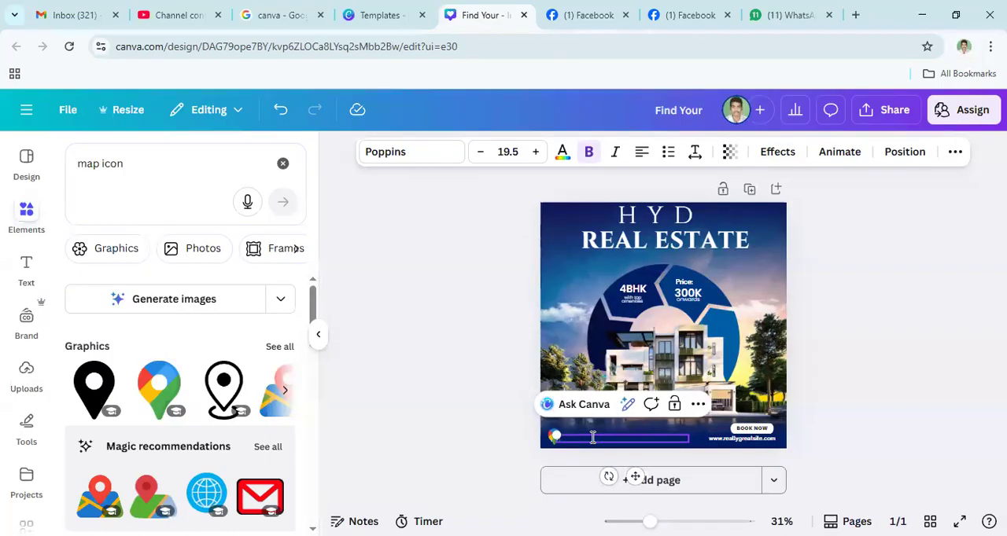
pyautogui.press('BackSpace')
pyautogui.write('RE')
pyautogui.click(849, 413)
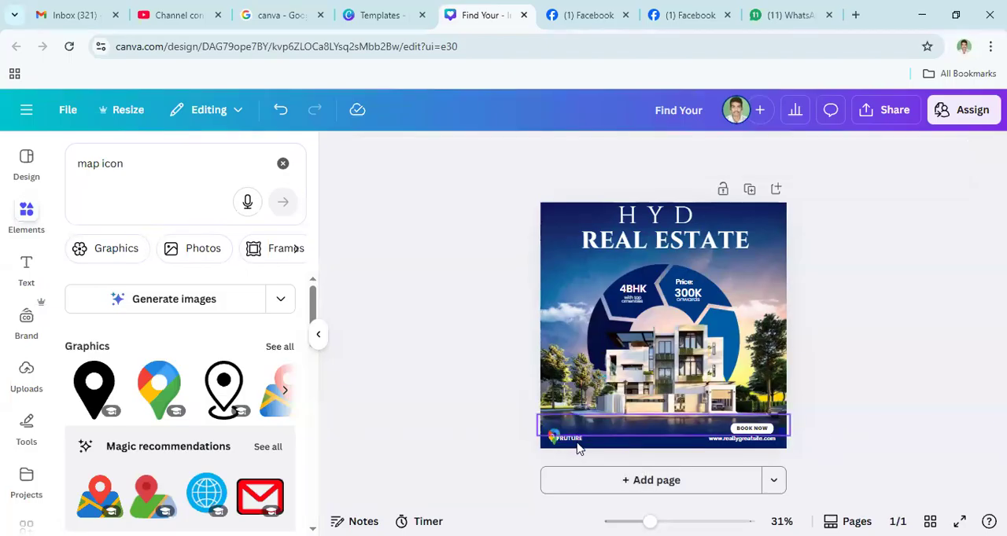
# - Shift the FRUTURE text to the right so that it clears the multicoloured map pin
pyautogui.click(578, 448)
pyautogui.click(582, 445)
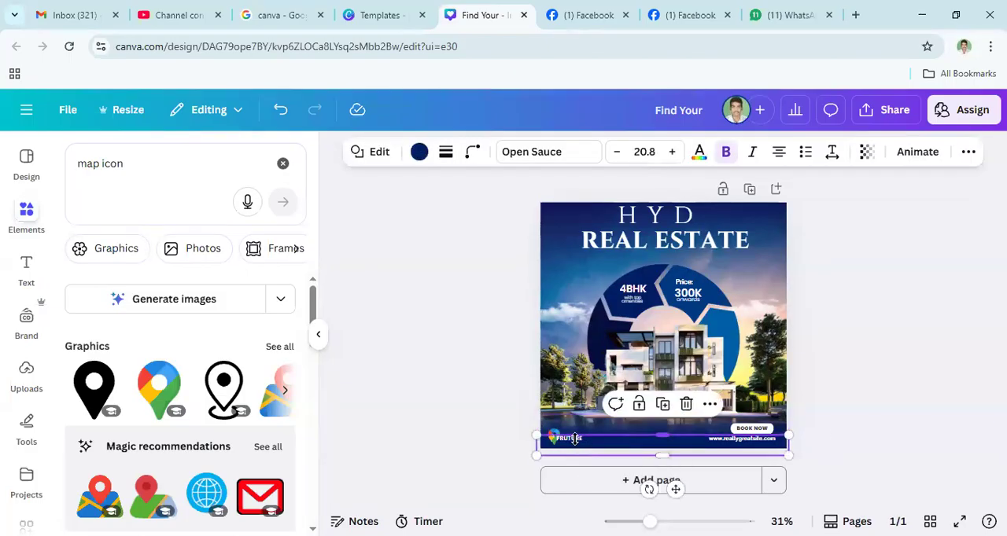
pyautogui.moveTo(541, 434)
pyautogui.mouseDown()
pyautogui.moveTo(552, 436)
pyautogui.moveTo(537, 436)
pyautogui.mouseUp()
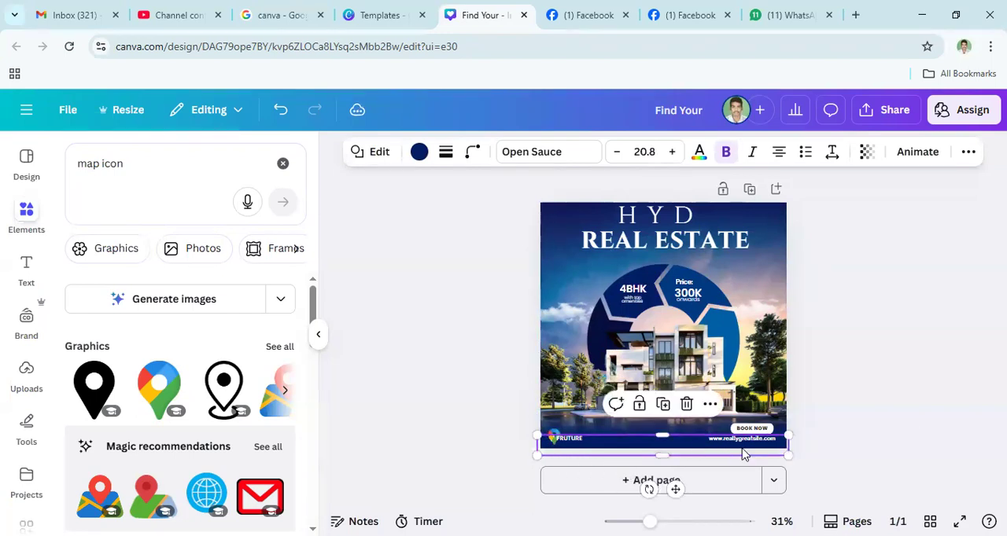
pyautogui.click(574, 441)
pyautogui.moveTo(574, 445); pyautogui.dragTo(586, 443)
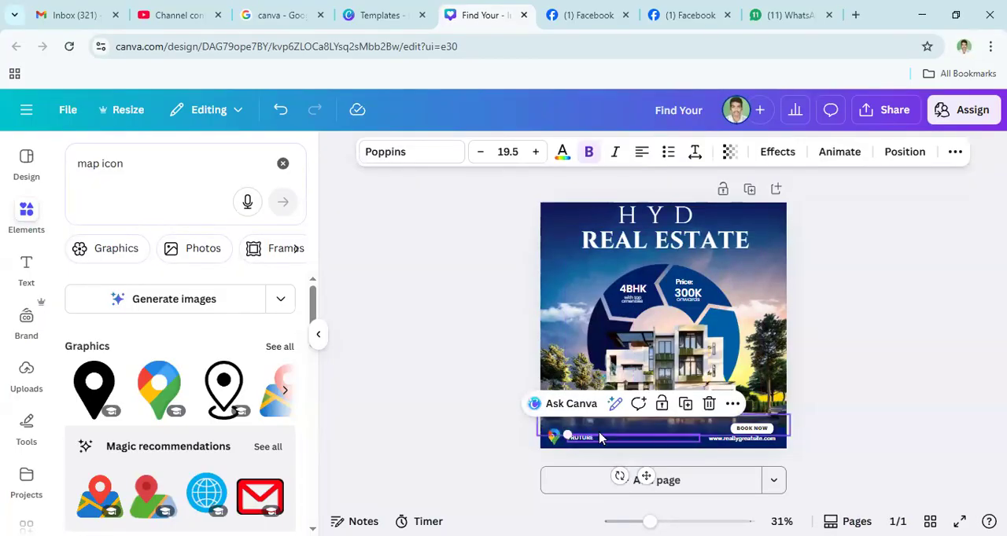
# - Extend the footer location text to read "FRUTURE CITY HYDERABAD – 72"
pyautogui.click(603, 439)
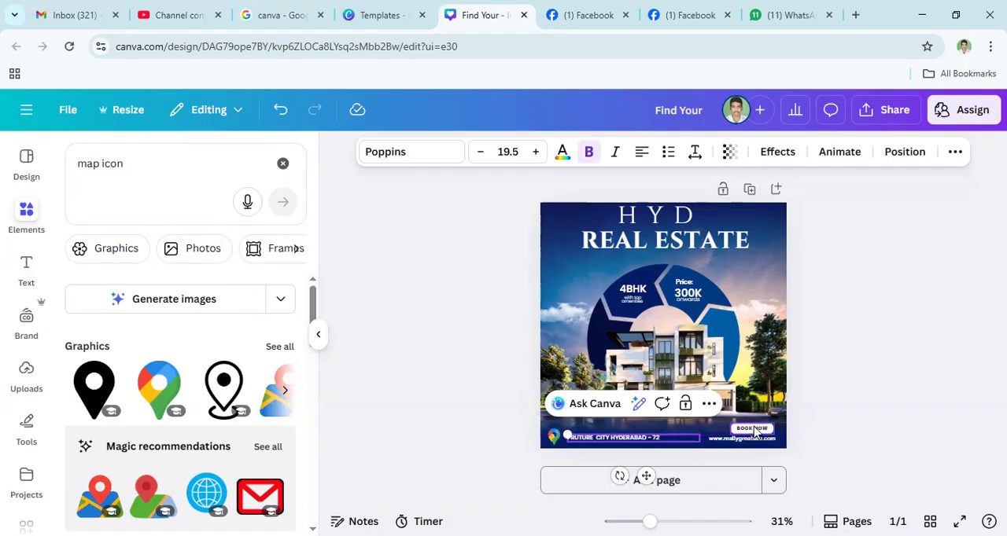
pyautogui.click(739, 449)
pyautogui.click(739, 448)
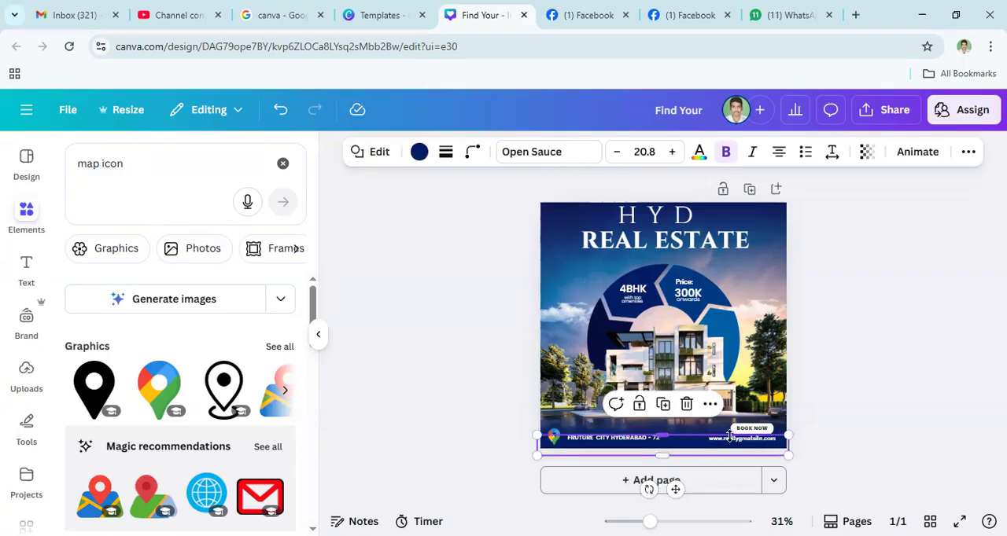
pyautogui.click(862, 417)
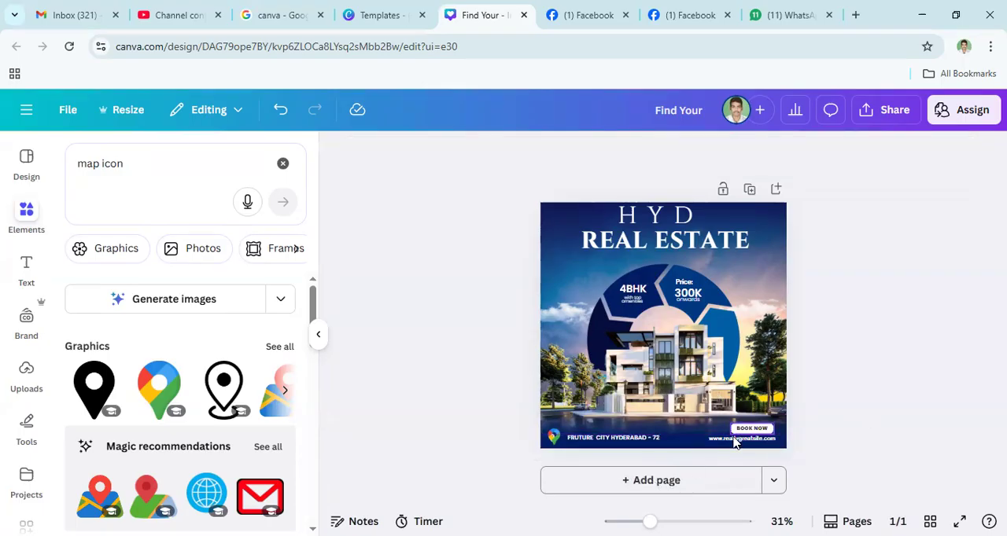
# - Enlarge the footer's website text to size 28.8 and realign the dark blue band behind it with the design's lower edge
pyautogui.click(710, 441)
pyautogui.moveTo(699, 434); pyautogui.dragTo(650, 408)
pyautogui.click(737, 448)
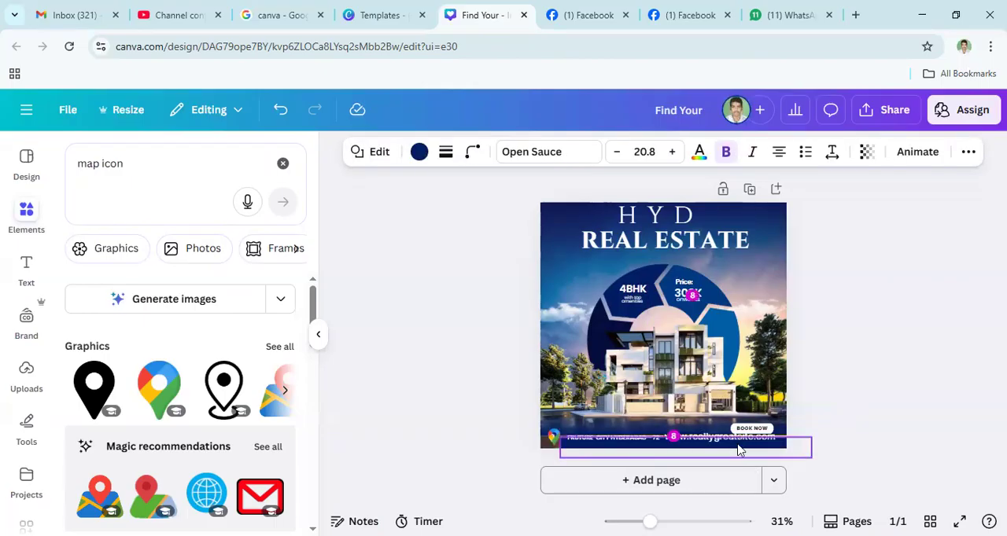
pyautogui.click(766, 468)
pyautogui.moveTo(603, 446); pyautogui.dragTo(585, 436)
pyautogui.click(681, 463)
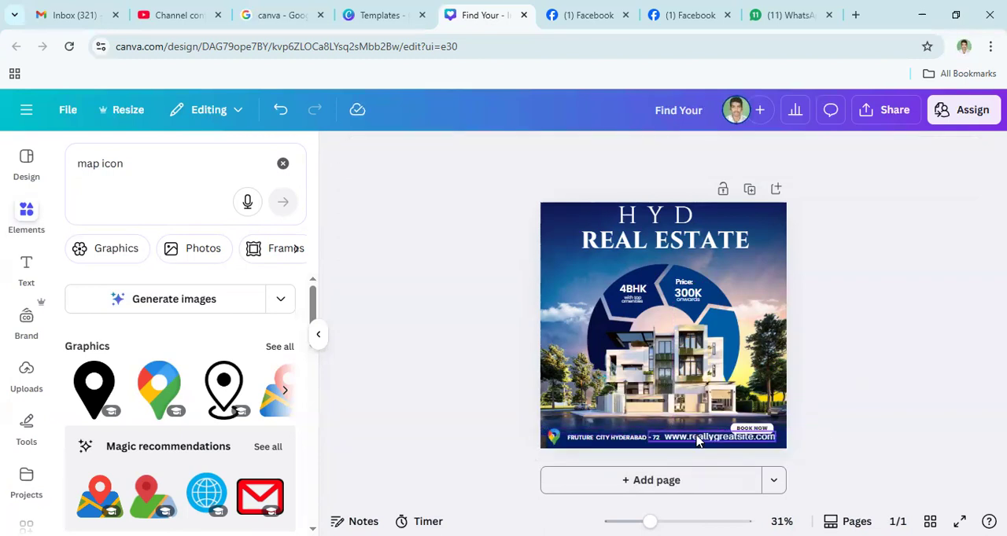
pyautogui.click(668, 431)
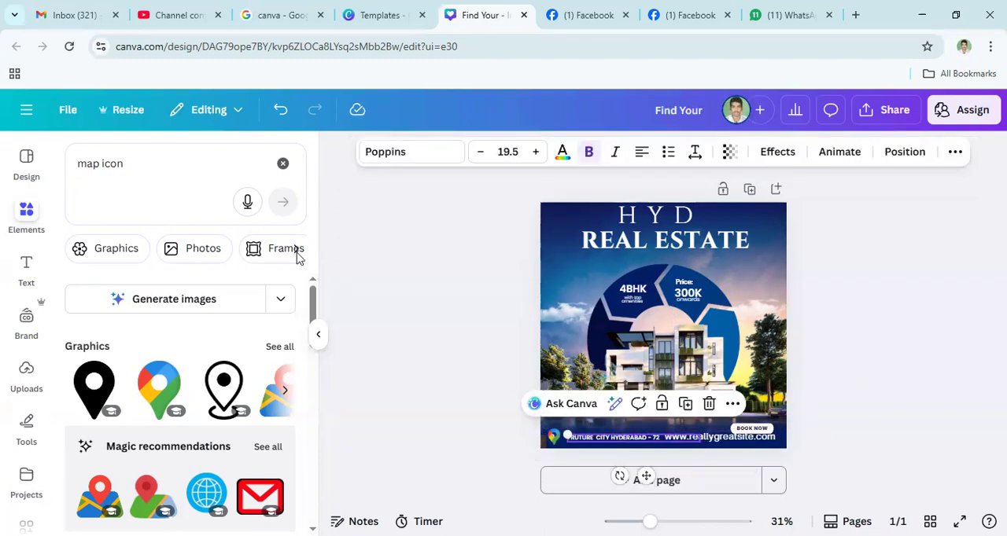
# - Search the elements for "call icon" and place the green call icon, scaled down, in the footer after the location text
pyautogui.click(143, 165)
pyautogui.press('BackSpace')
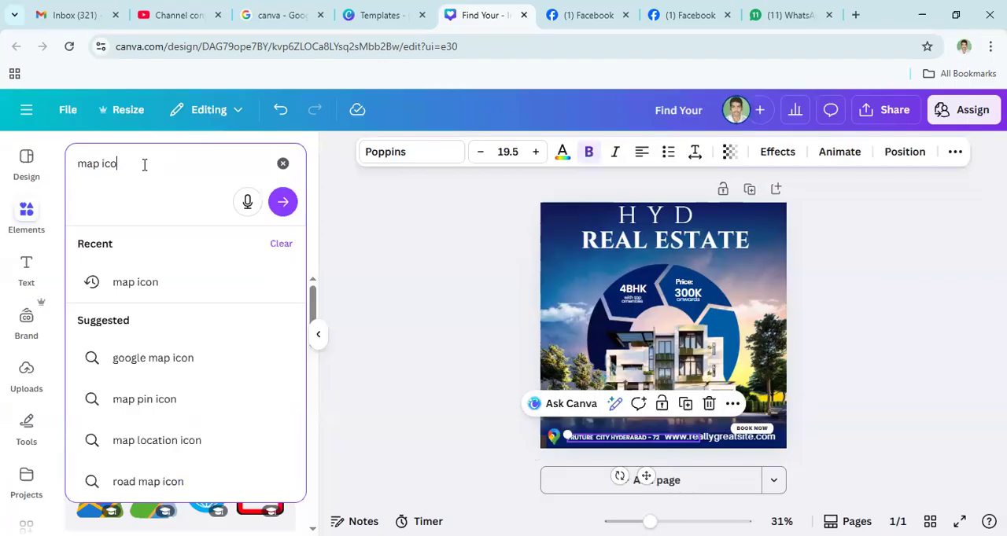
pyautogui.press('BackSpace')
pyautogui.press('BackSpace')
pyautogui.press('BackSpace')
pyautogui.press('BackSpace')
pyautogui.press('BackSpace')
pyautogui.press('BackSpace')
pyautogui.press('BackSpace')
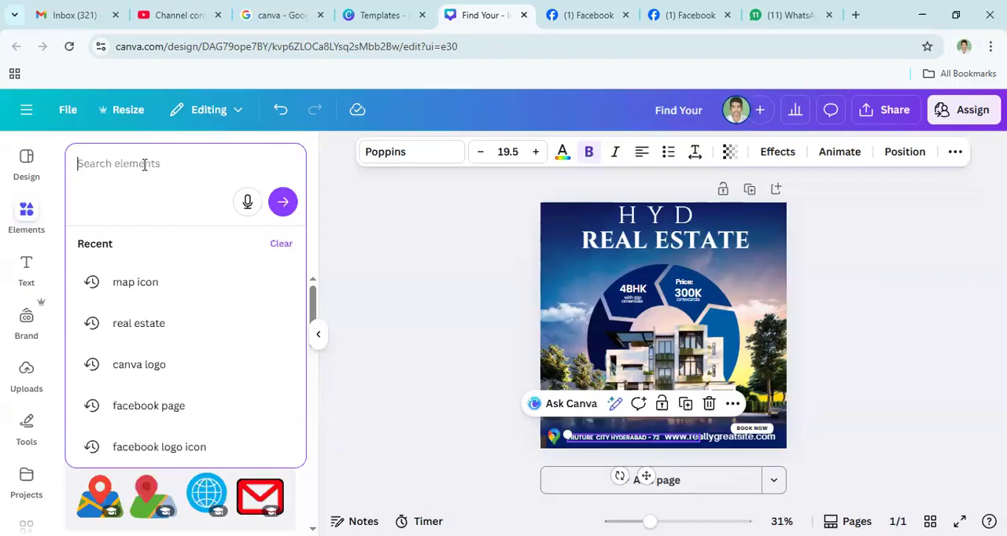
pyautogui.write('call')
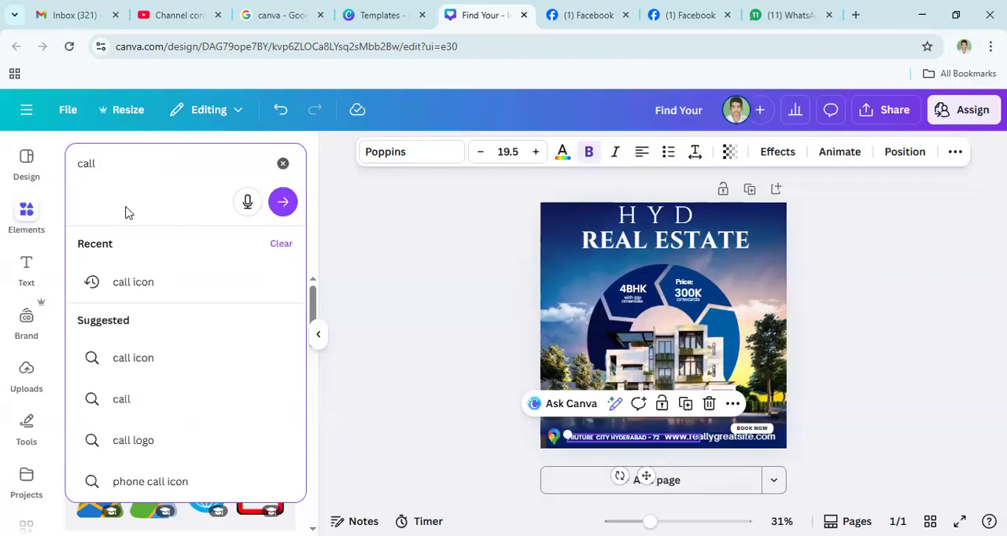
pyautogui.click(127, 292)
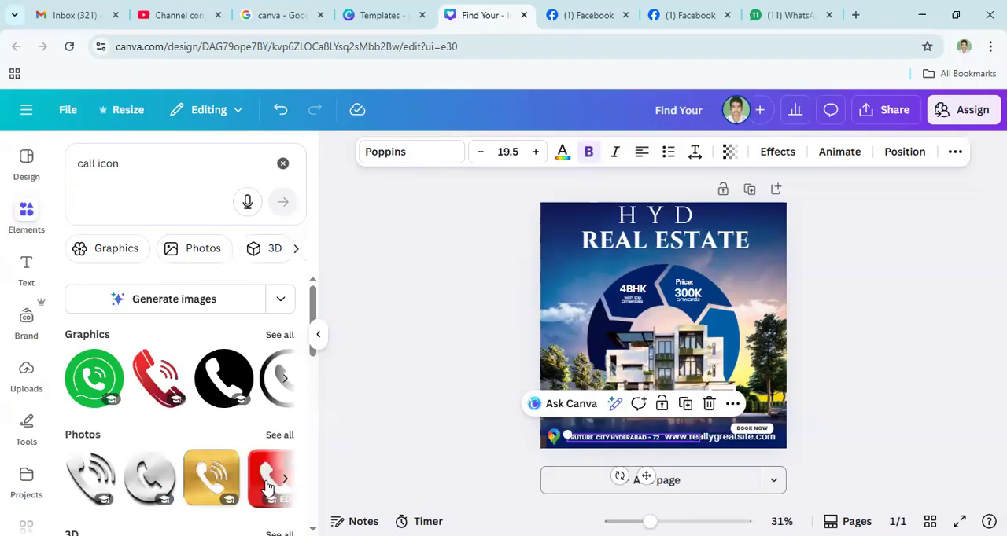
pyautogui.click(89, 380)
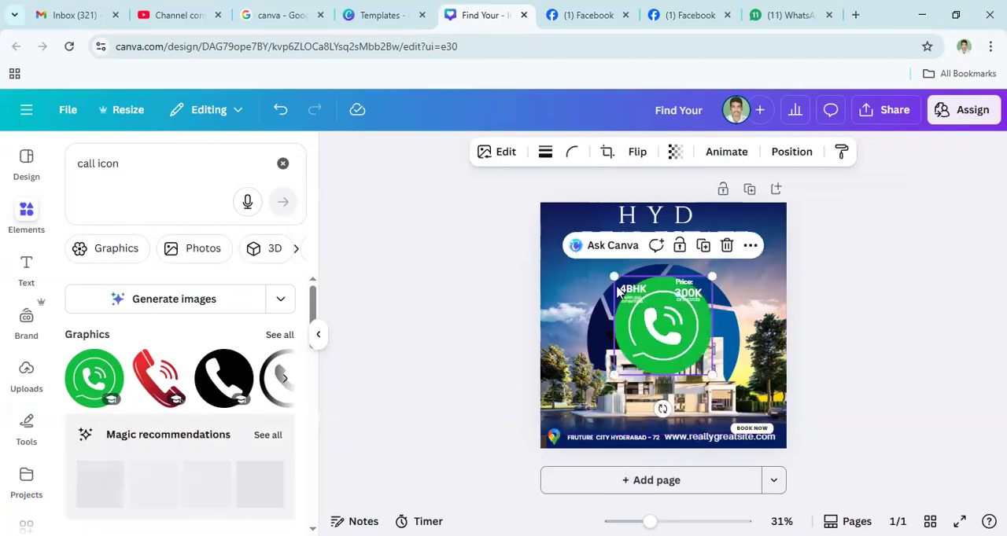
pyautogui.moveTo(659, 324); pyautogui.dragTo(676, 429)
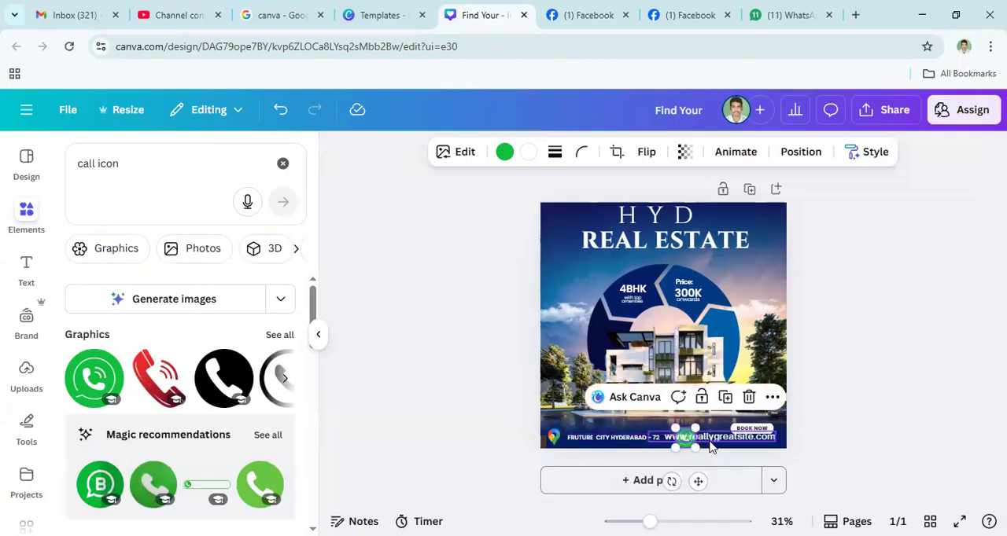
# - Replace the website text with the contact phone number and position it beside the green call icon
pyautogui.click(717, 443)
pyautogui.click(719, 442)
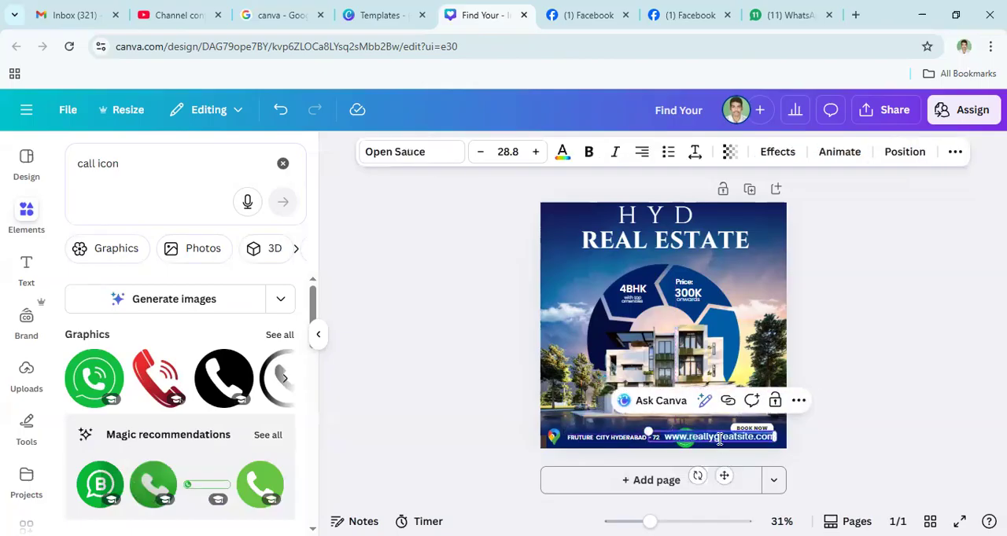
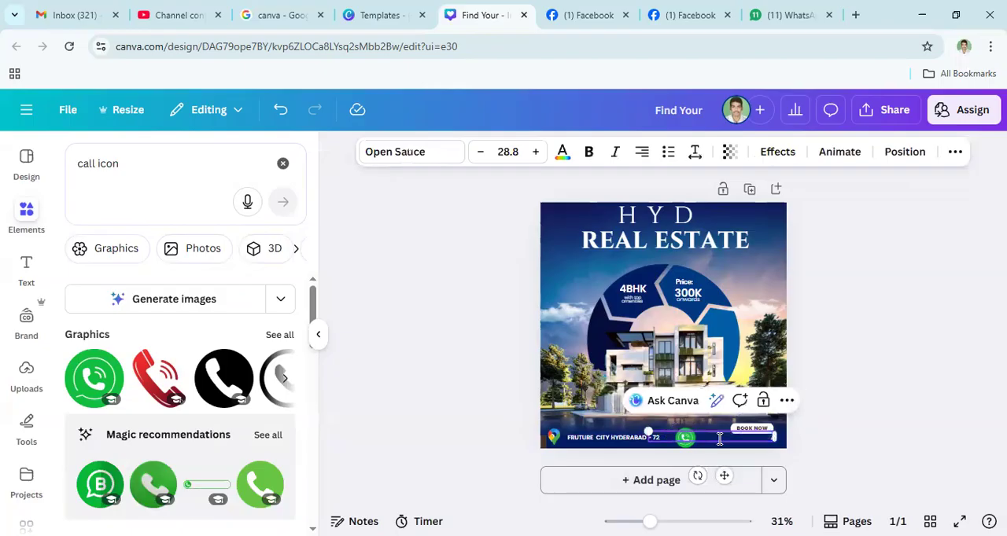
pyautogui.click(831, 424)
pyautogui.moveTo(715, 437); pyautogui.dragTo(707, 439)
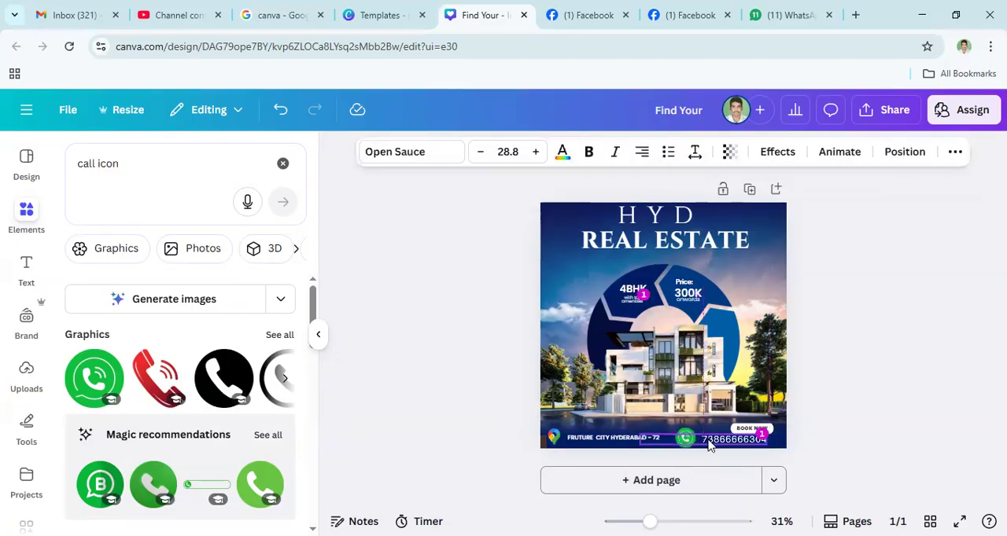
pyautogui.click(803, 430)
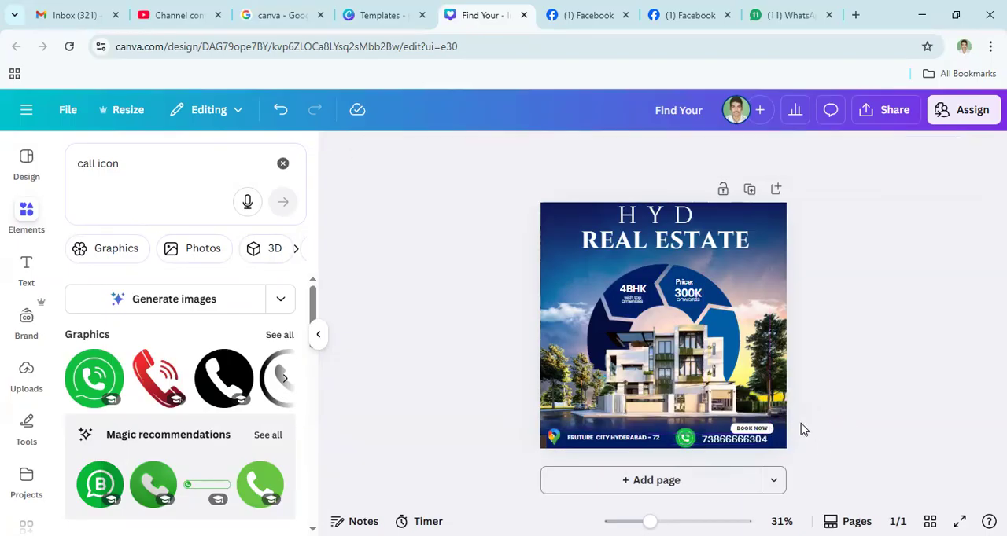
# - Move the BOOK NOW button up and left so that it sits clear above the phone number
pyautogui.click(735, 433)
pyautogui.moveTo(735, 433); pyautogui.dragTo(707, 424)
pyautogui.click(850, 417)
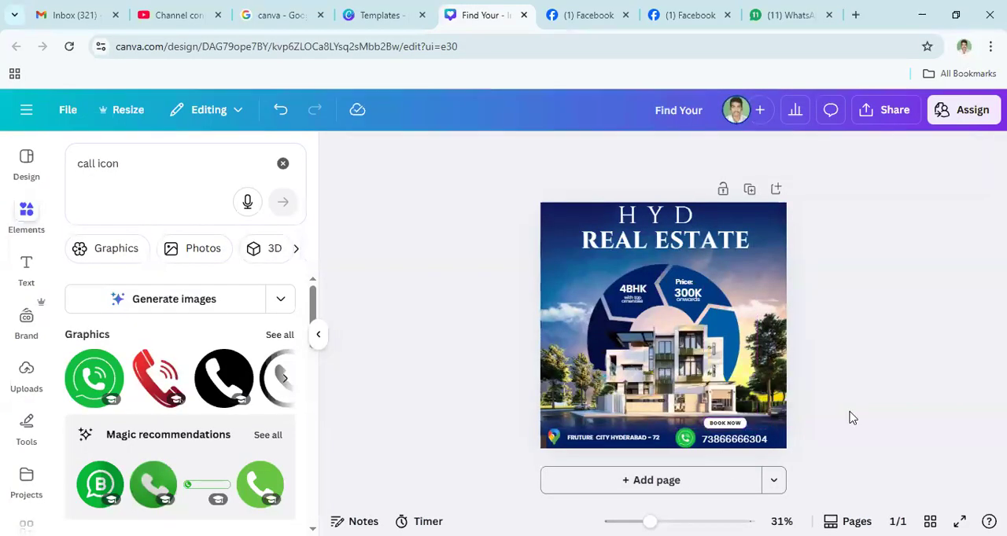
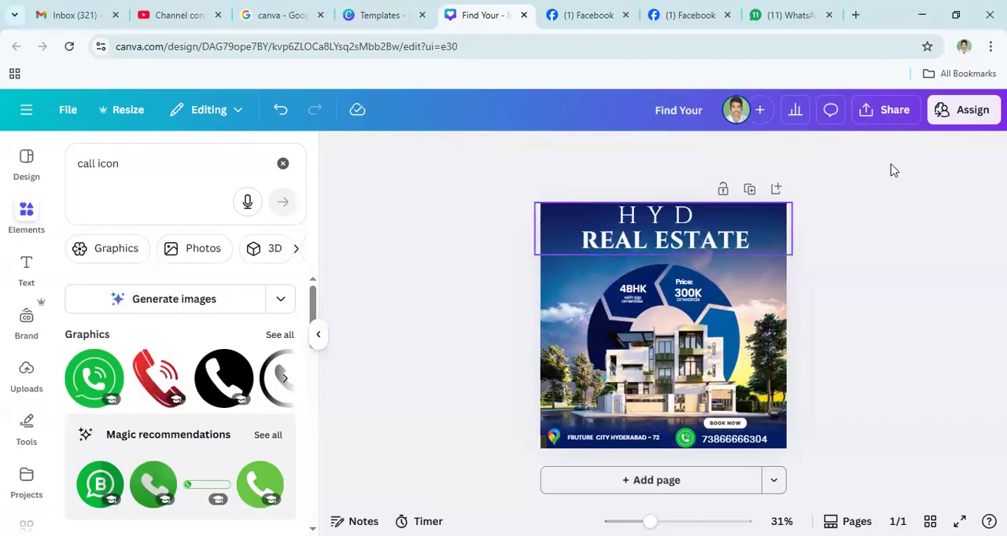
# - Download the finished design as a JPG at 1,080 × 1,080 px and show the downloaded file in its folder
pyautogui.click(889, 111)
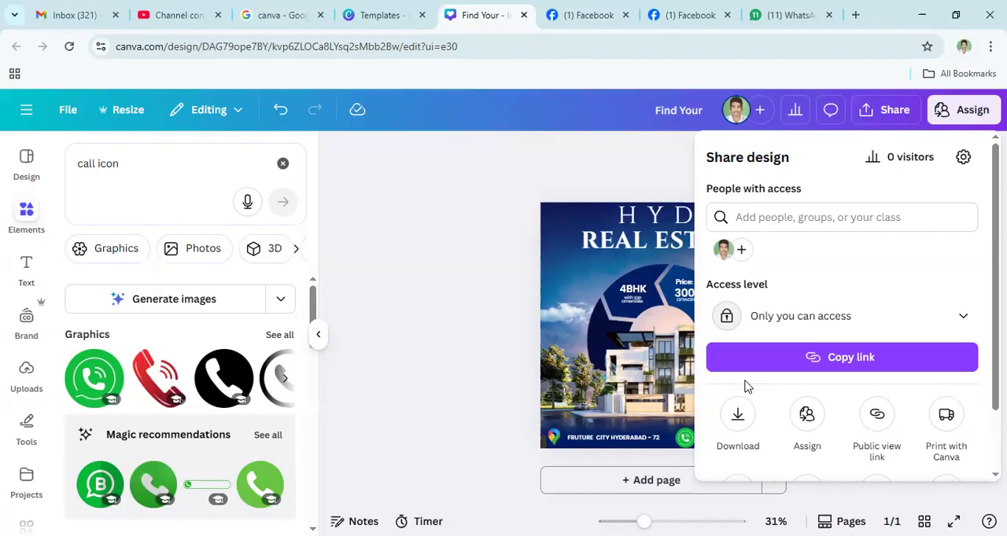
pyautogui.click(738, 417)
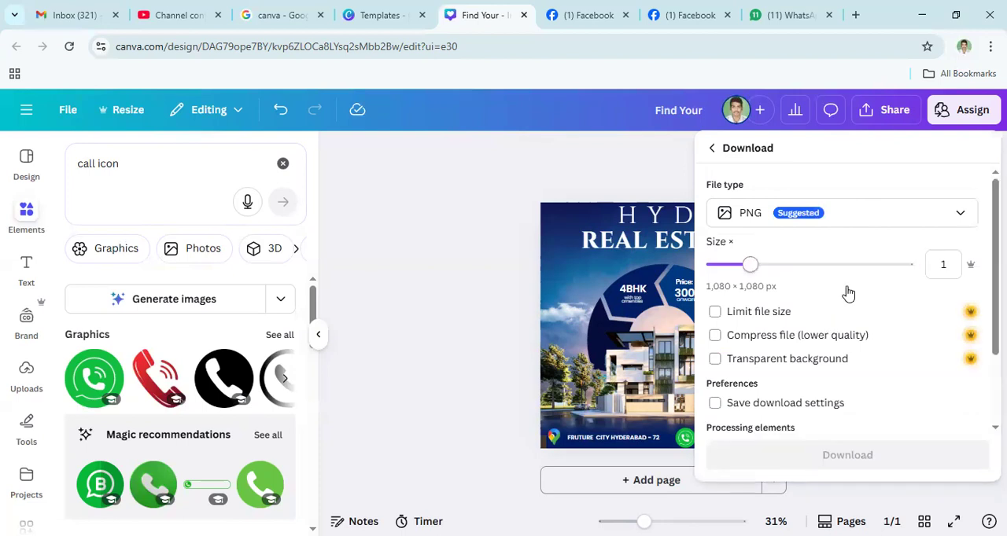
pyautogui.click(862, 224)
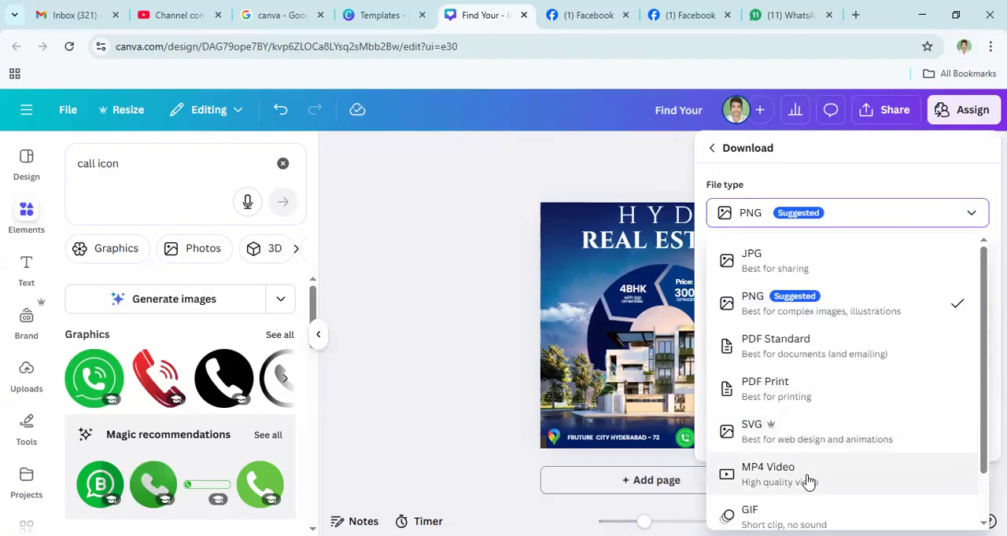
pyautogui.click(785, 263)
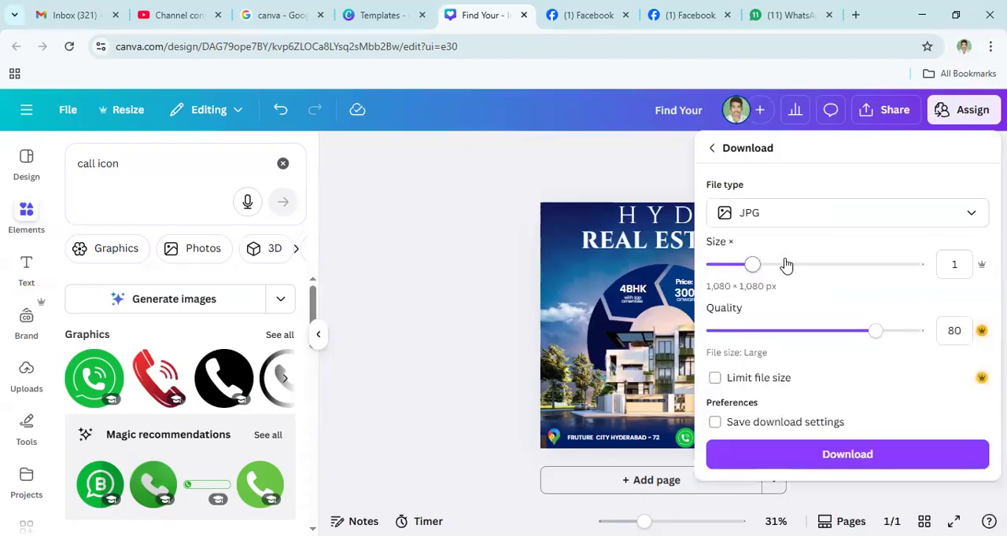
pyautogui.click(851, 454)
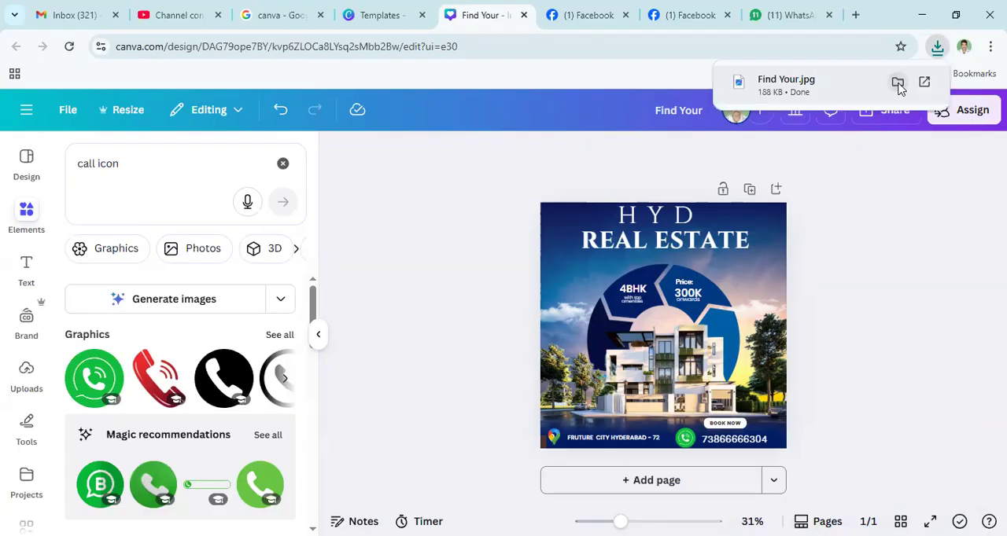
pyautogui.click(898, 83)
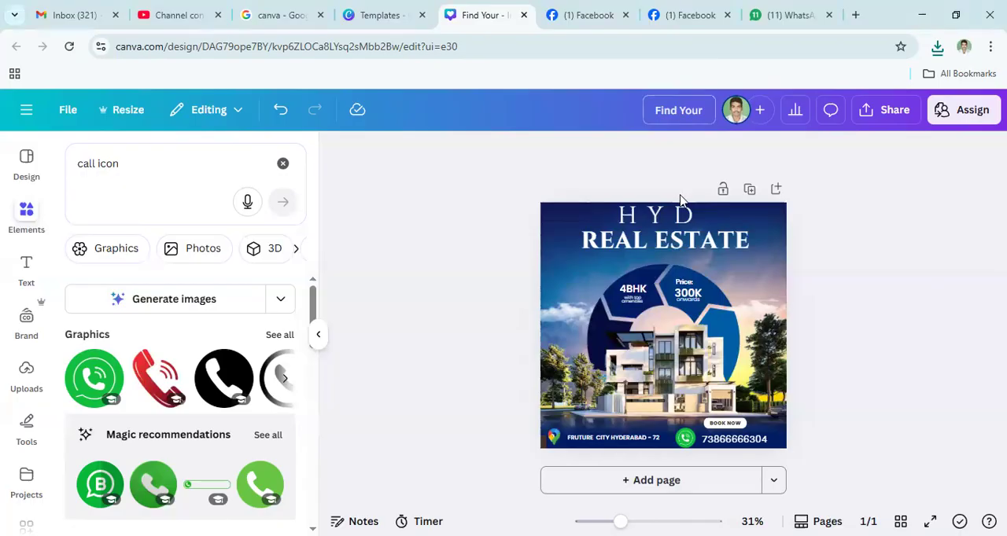
# - Replace the design's title with a person's first name
pyautogui.hotkey('ctrl', 'shift', 'Left')
pyautogui.hotkey('ctrl', 'shift', 'Left')
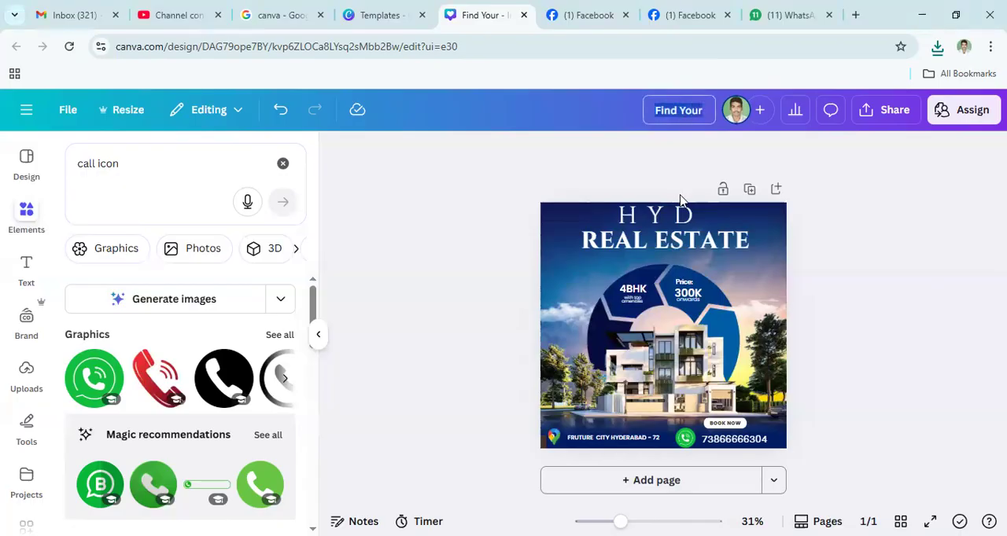
pyautogui.hotkey('ctrl', 'shift', 'Right')
pyautogui.hotkey('ctrl', 'shift', 'Left')
pyautogui.write('Sury')
pyautogui.press('Return')
pyautogui.write('a')
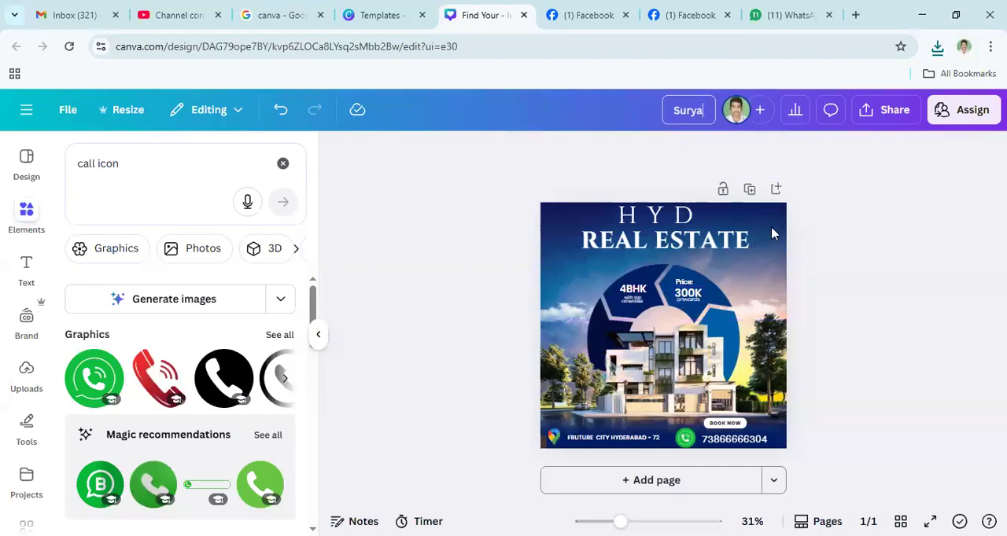
pyautogui.hotkey('ctrl', 'a')
pyautogui.click(782, 169)
pyautogui.hotkey('ctrl', 'a')
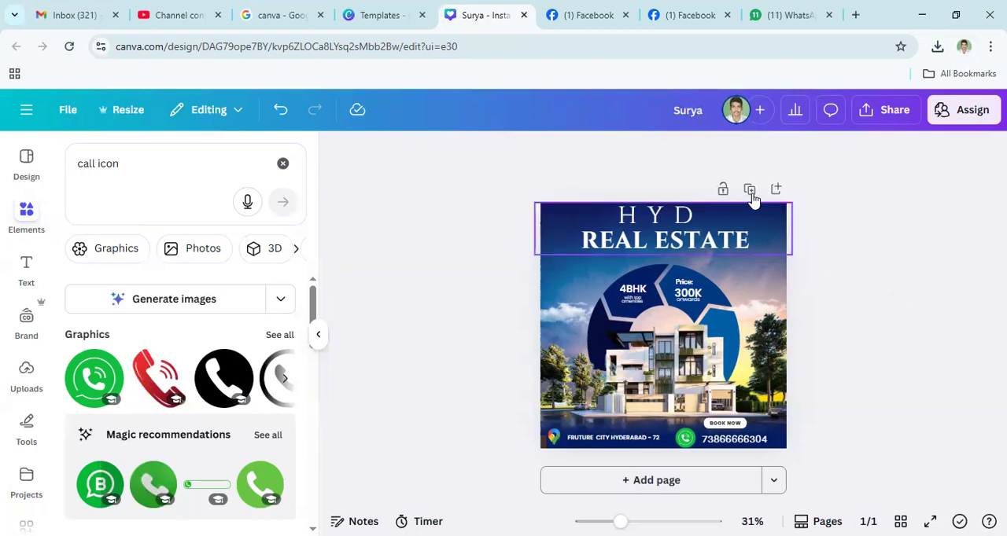
# - Add a blank second page and return to the real estate template results
pyautogui.click(771, 286)
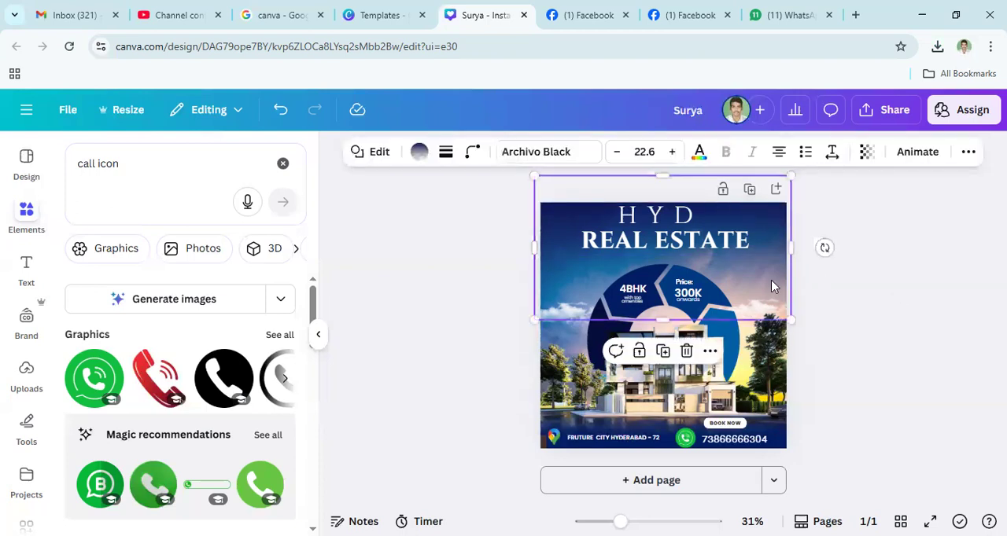
pyautogui.click(666, 489)
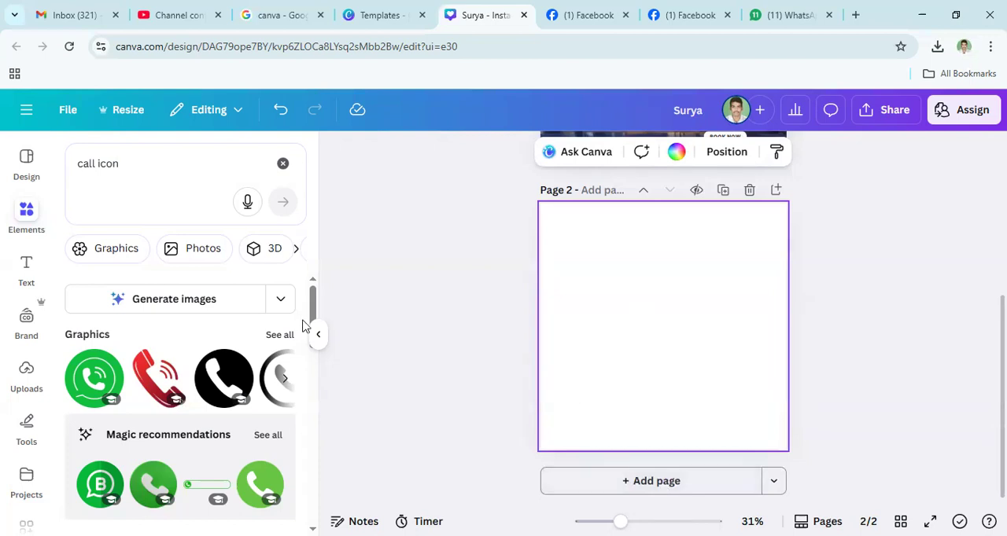
pyautogui.click(27, 160)
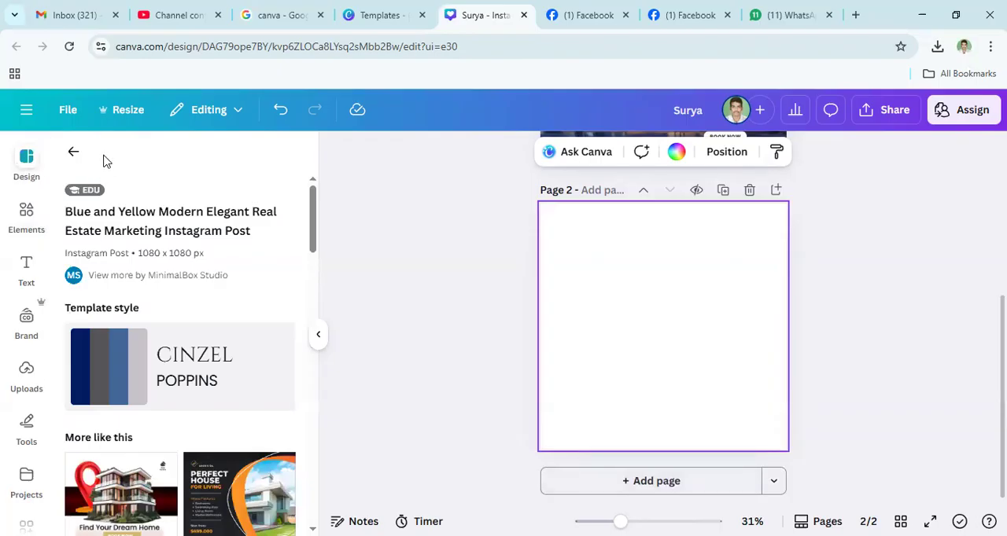
pyautogui.click(73, 152)
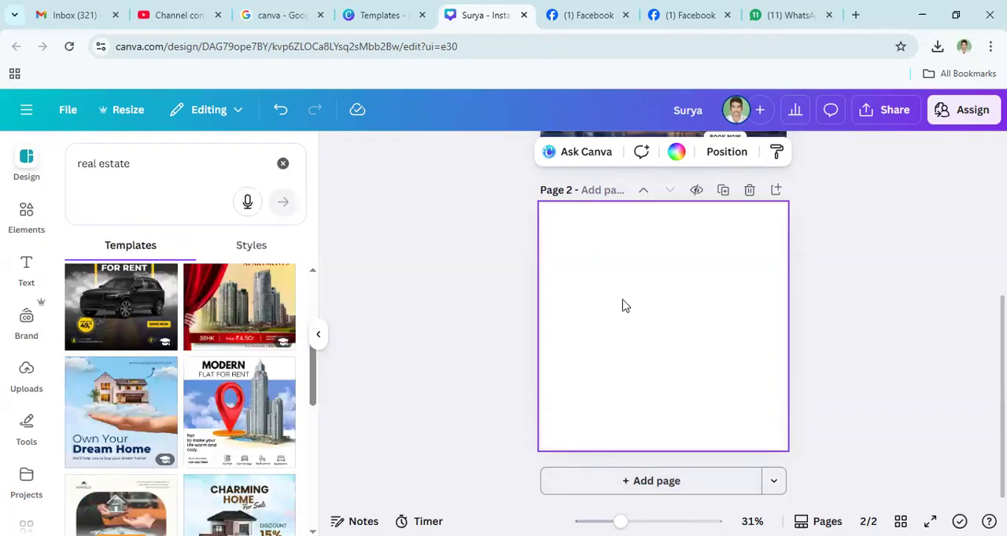
pyautogui.tripleClick(149, 174)
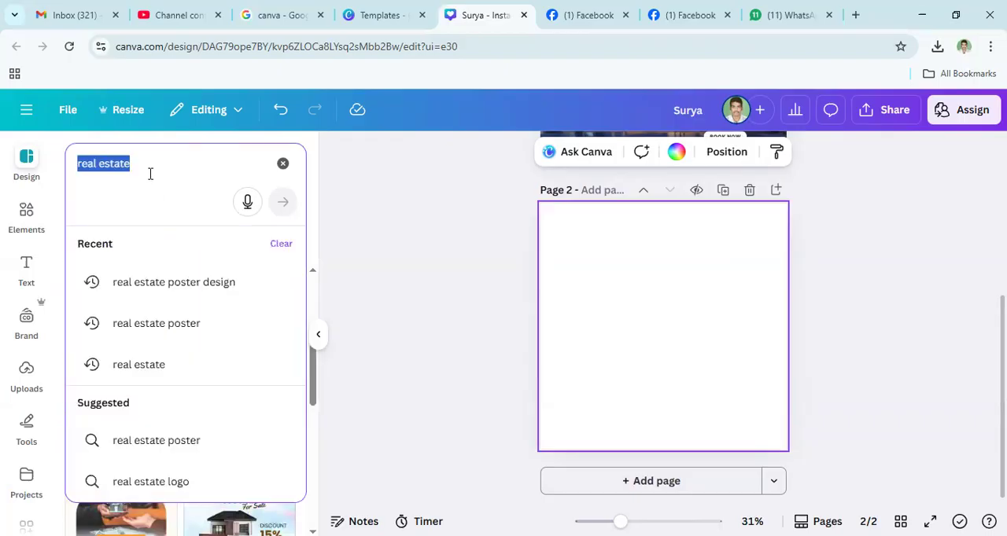
pyautogui.click(107, 206)
pyautogui.click(29, 218)
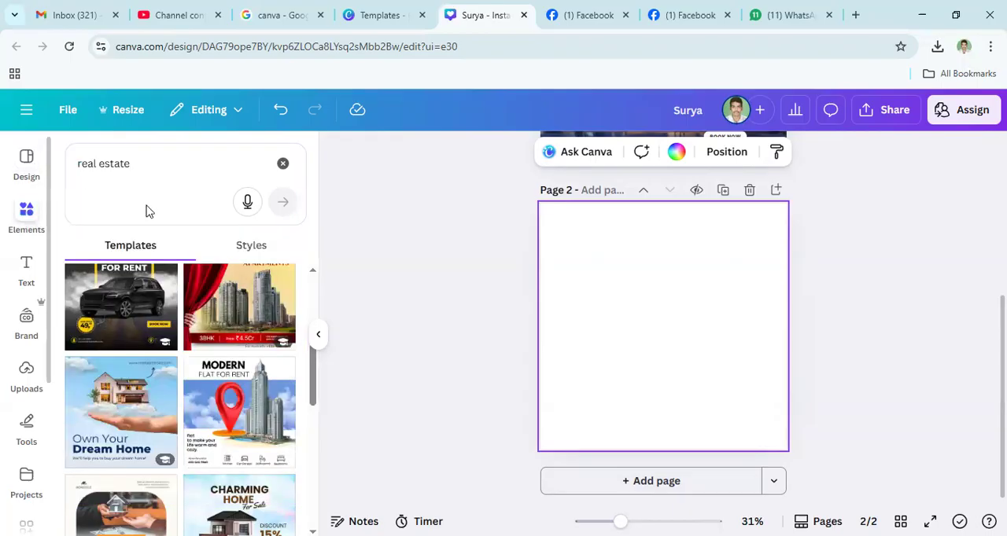
pyautogui.click(135, 172)
pyautogui.doubleClick(136, 168)
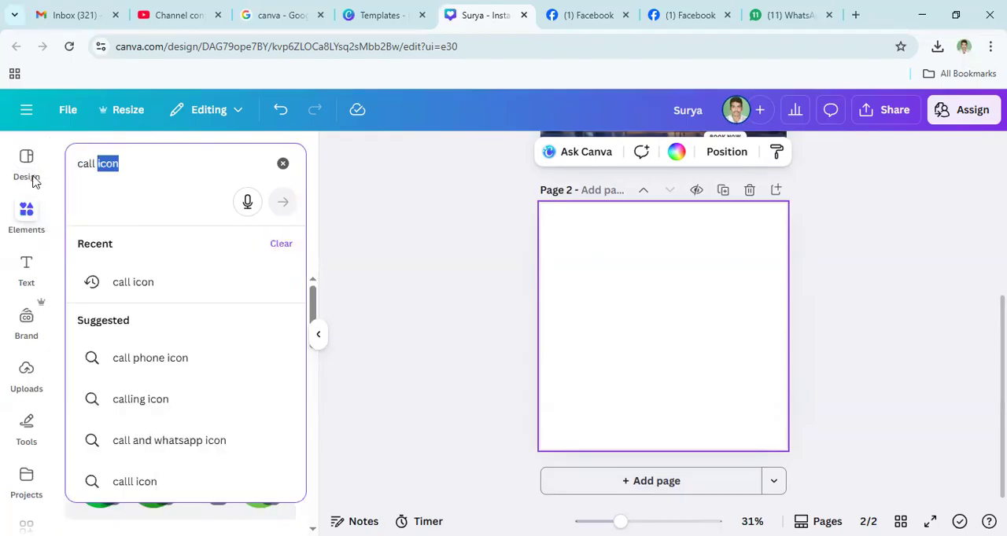
pyautogui.click(26, 159)
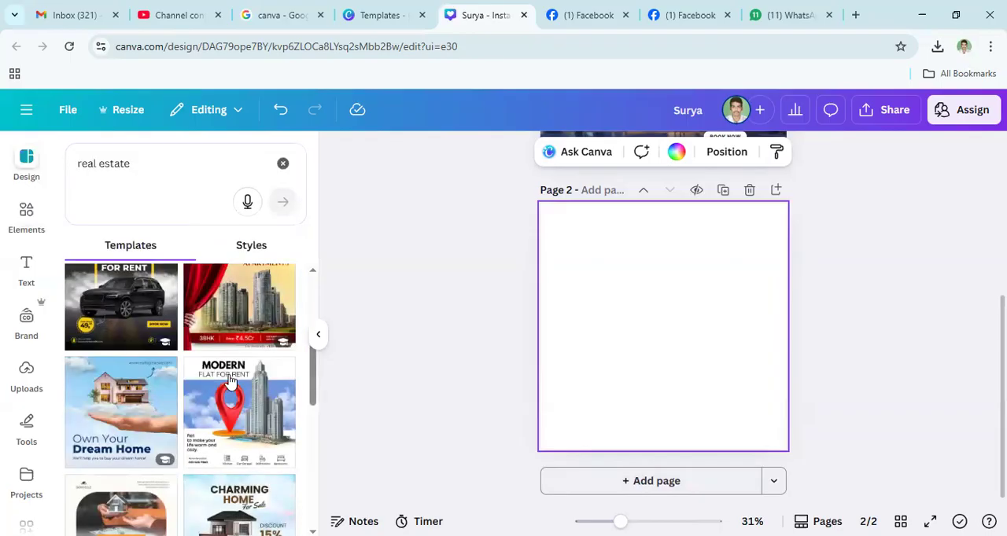
pyautogui.scroll(-3, 254, 317)
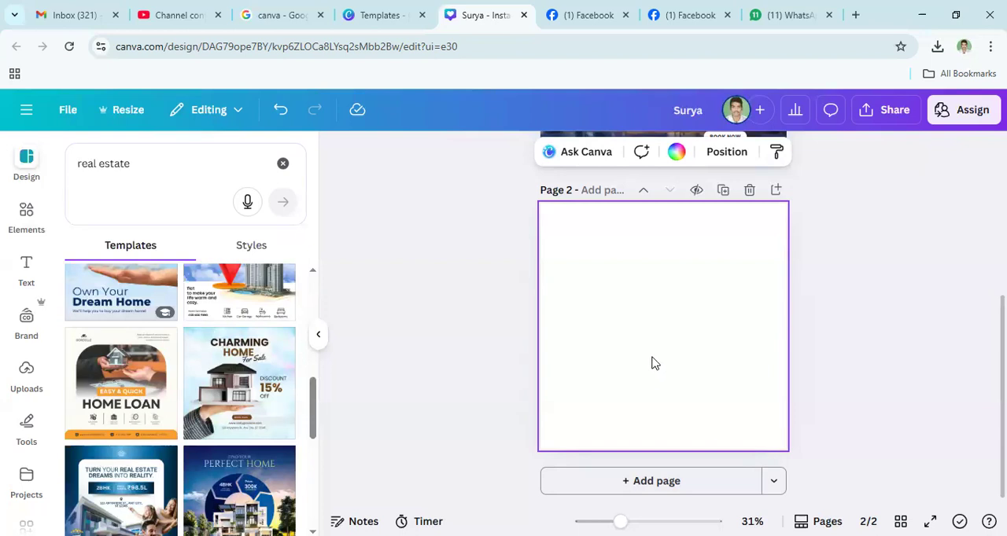
# - Search the elements for "real estate"
pyautogui.click(28, 221)
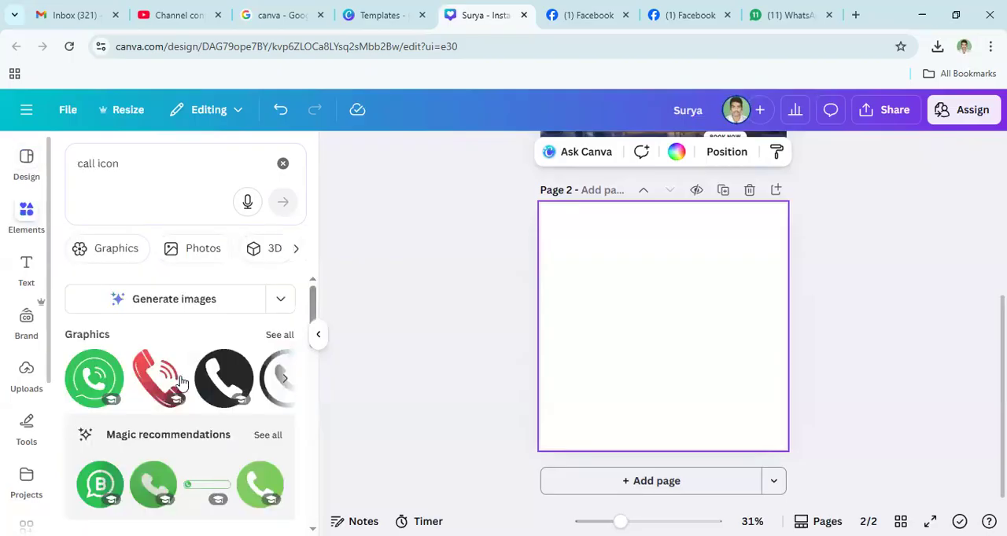
pyautogui.tripleClick(149, 168)
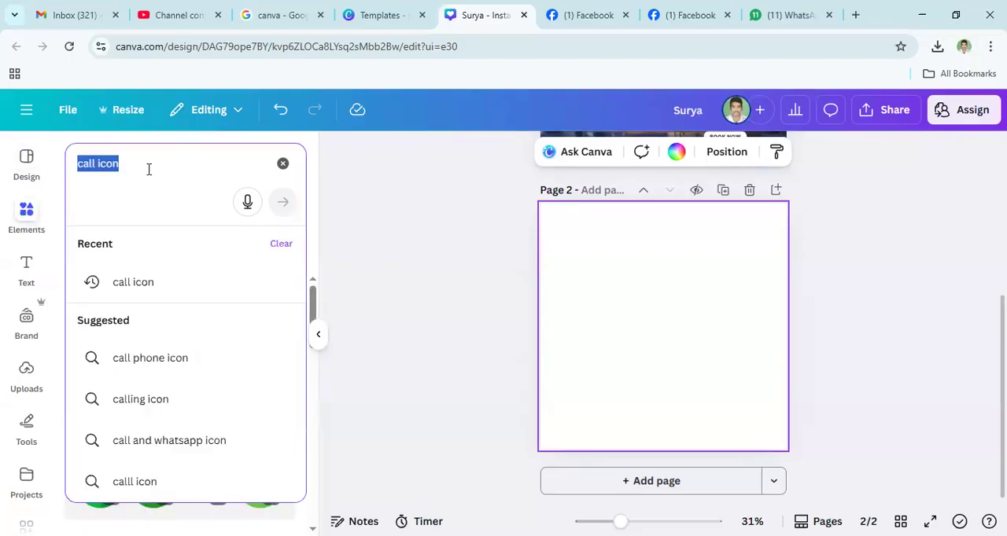
pyautogui.write('real')
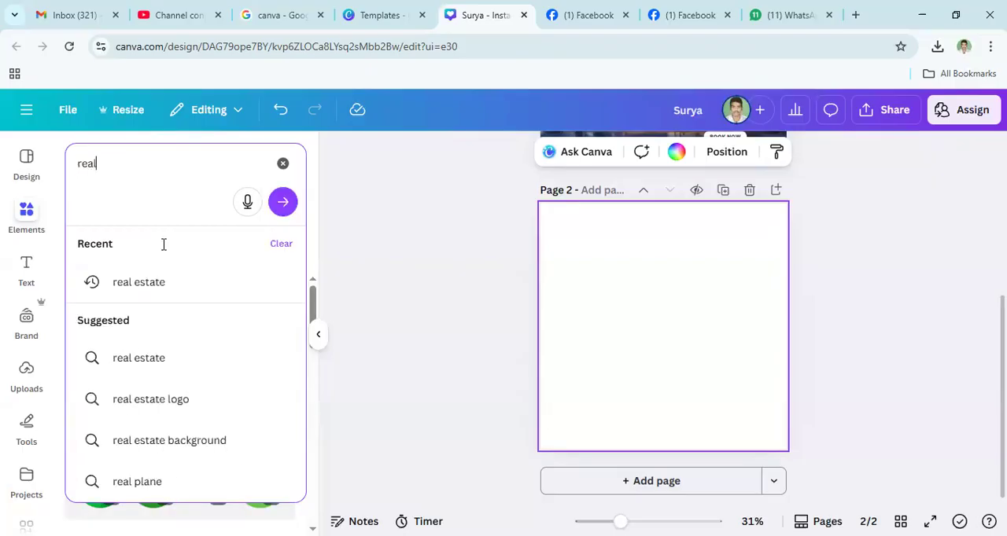
pyautogui.click(149, 285)
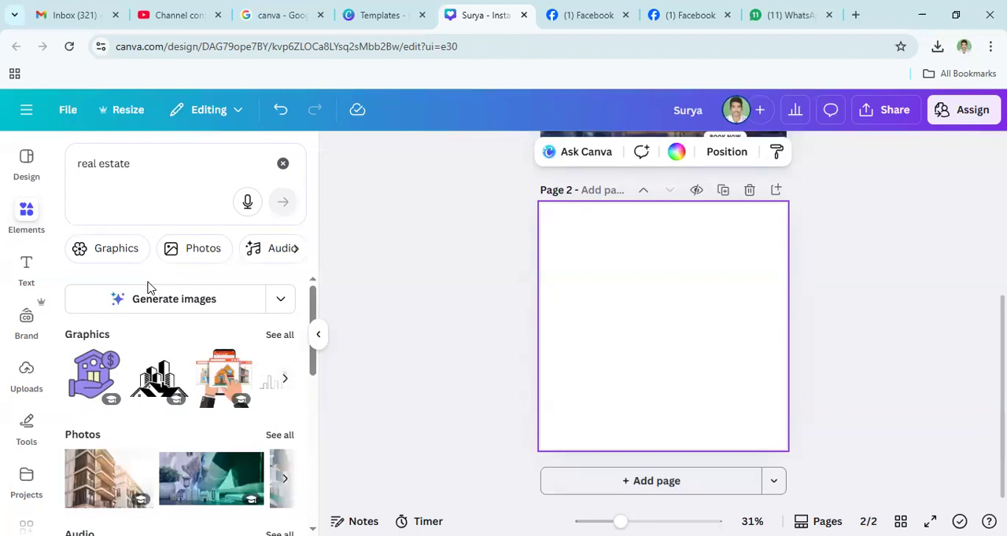
pyautogui.click(151, 172)
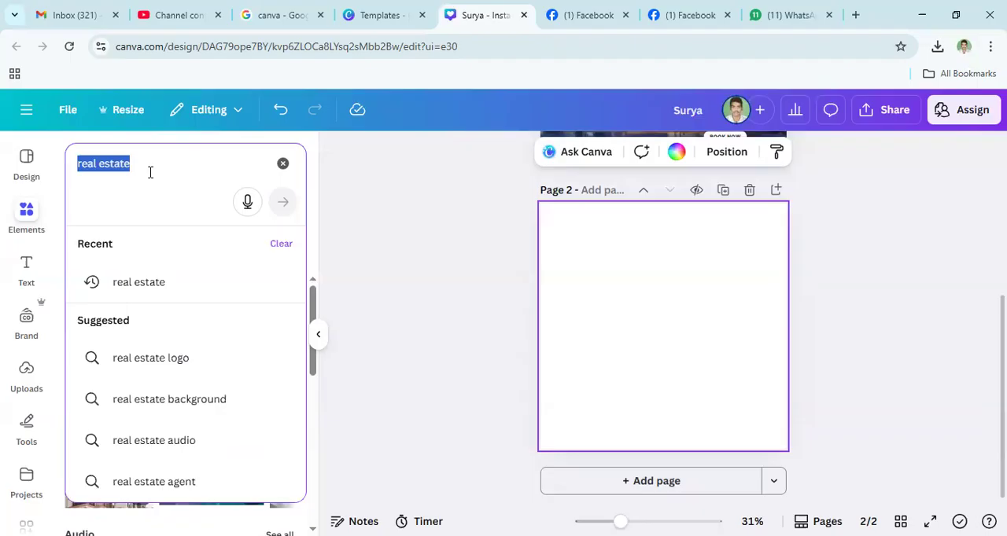
pyautogui.write('free')
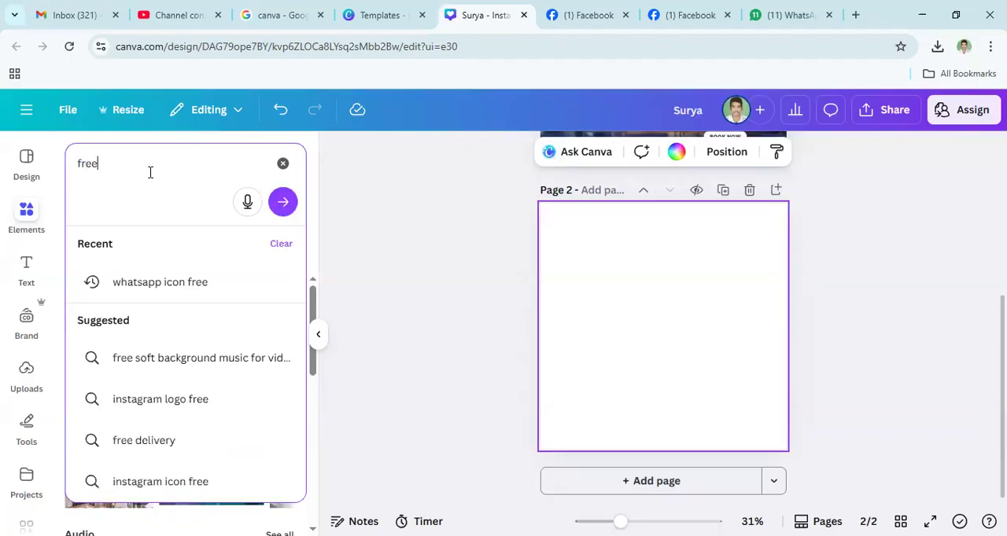
pyautogui.write('pik')
pyautogui.moveTo(120, 167); pyautogui.dragTo(67, 167)
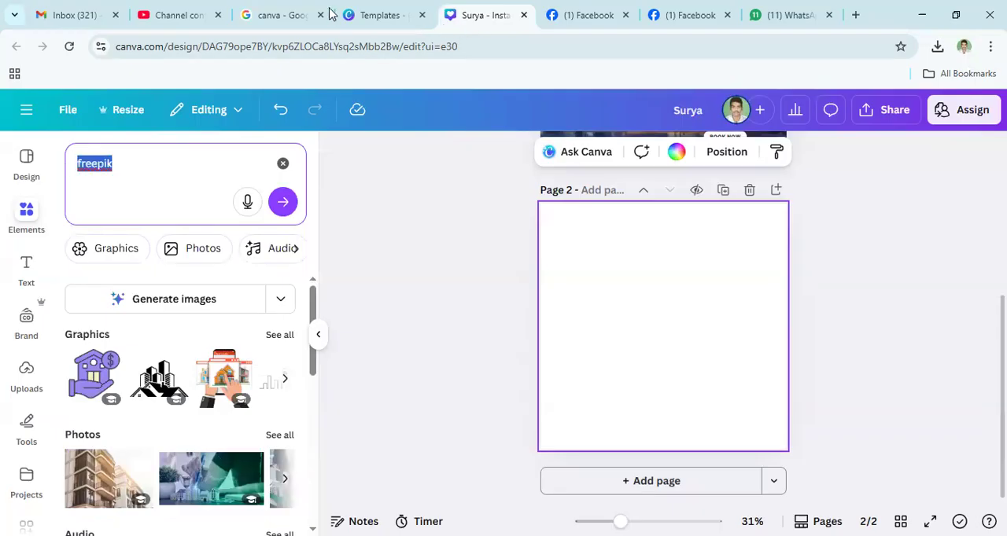
# - Switch to the Google results, search for "freepik" and open the Freepik website
pyautogui.click(277, 18)
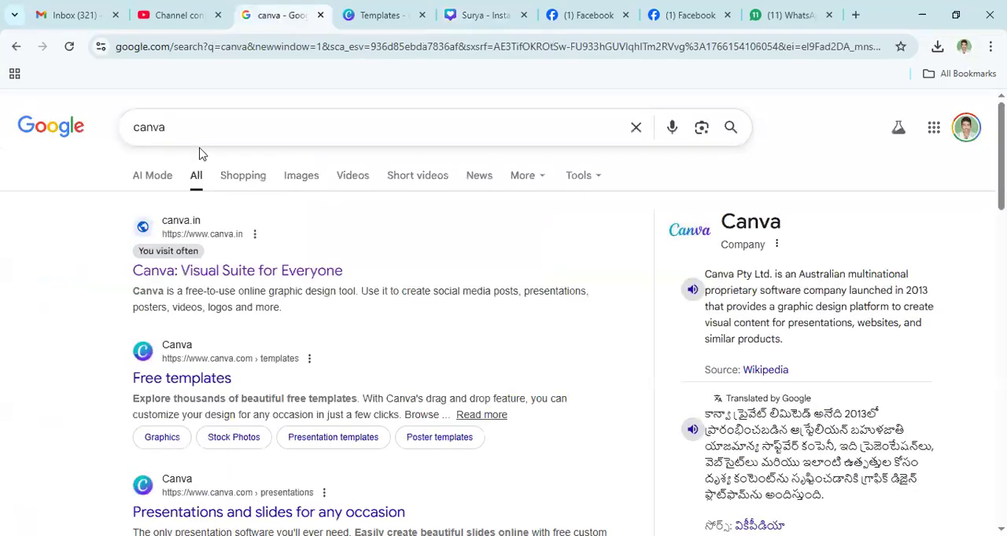
pyautogui.click(199, 149)
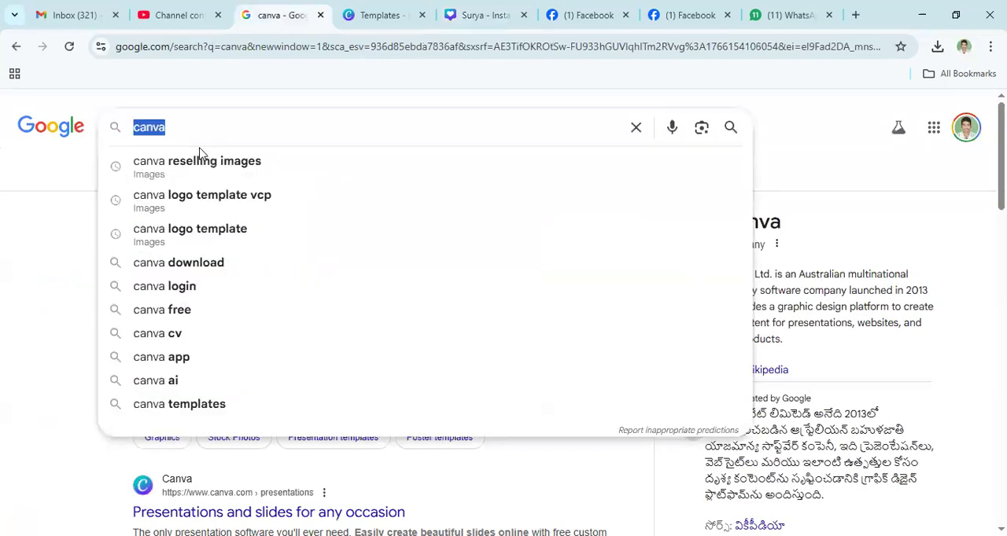
pyautogui.write('freepi')
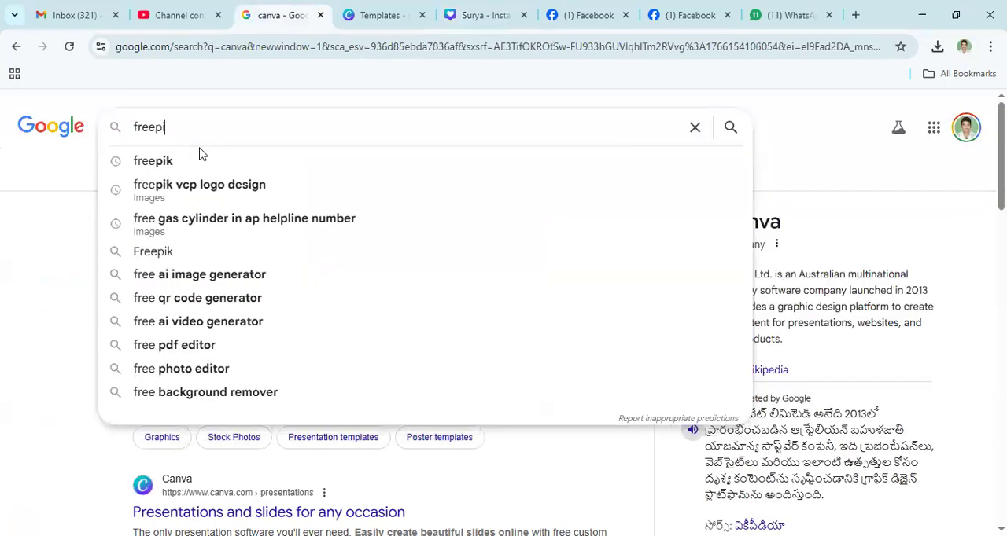
pyautogui.write('c')
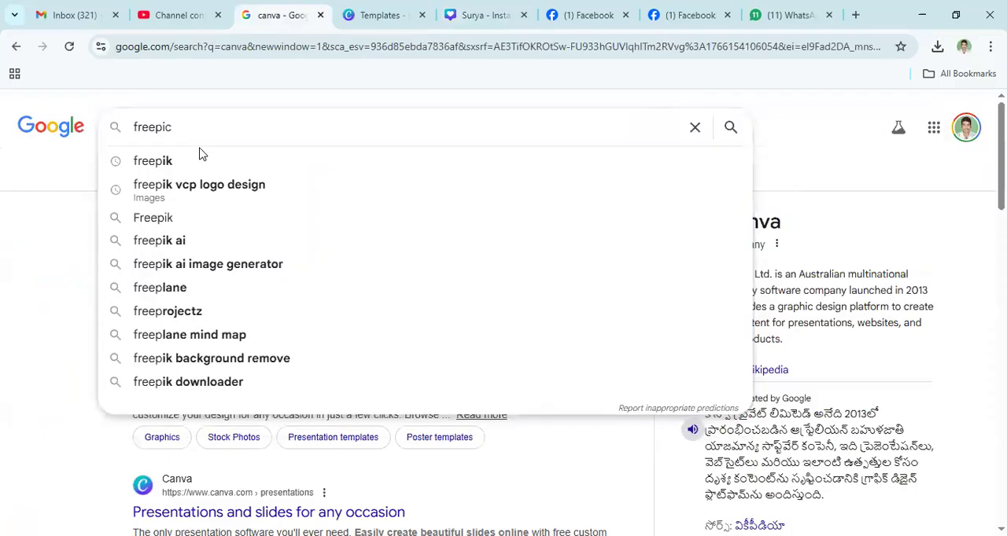
pyautogui.press('BackSpace')
pyautogui.write('k')
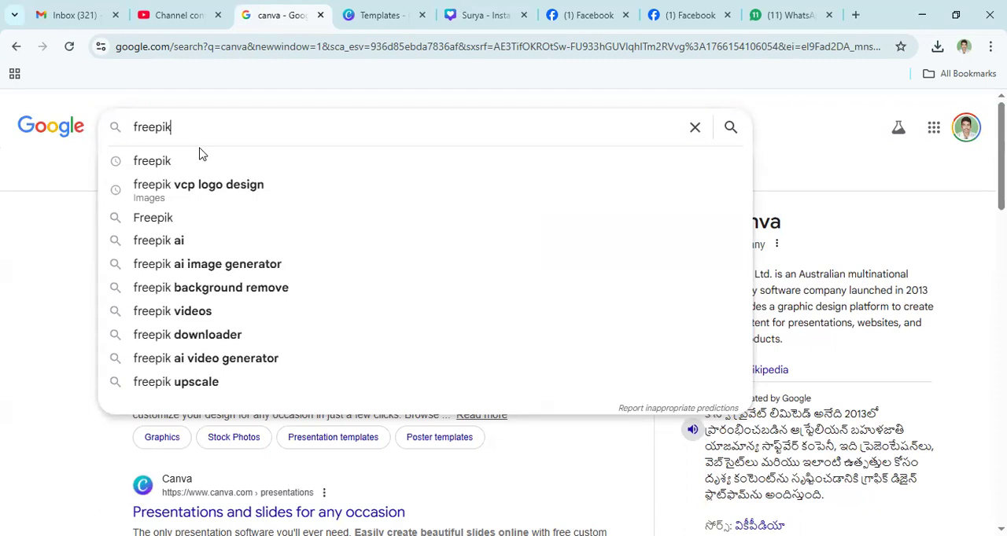
pyautogui.press('Return')
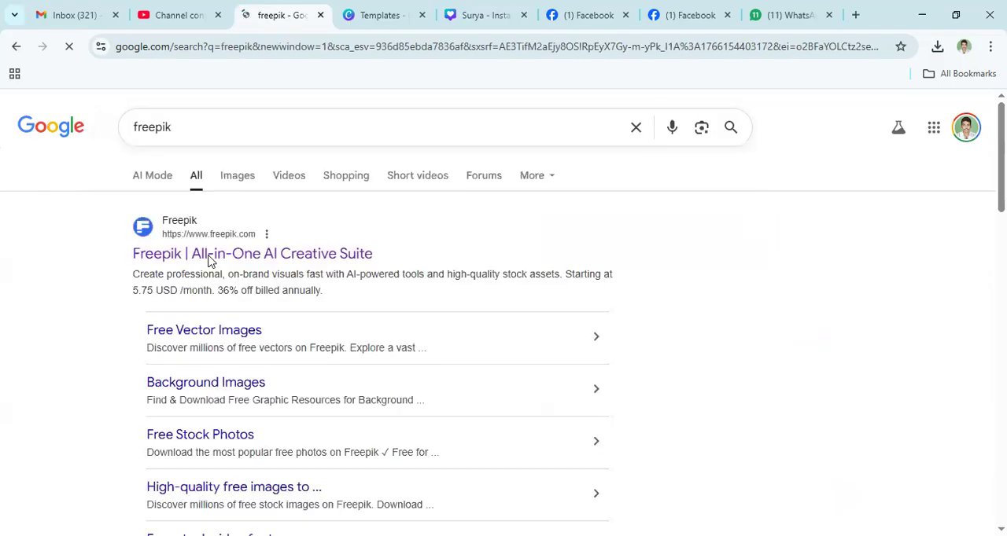
pyautogui.click(275, 260)
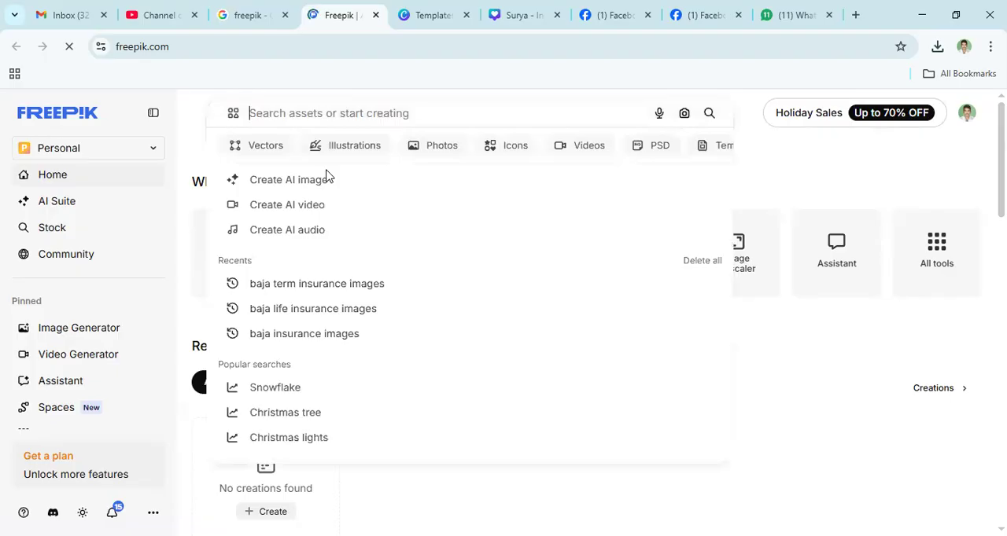
# - Search Freepik's assets for "real estate"
pyautogui.write('r')
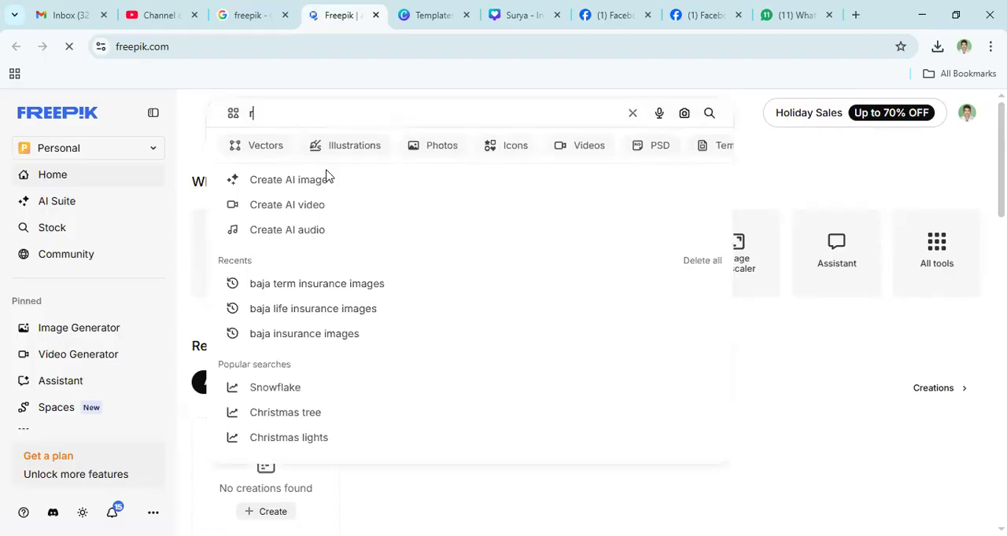
pyautogui.write('eal estate')
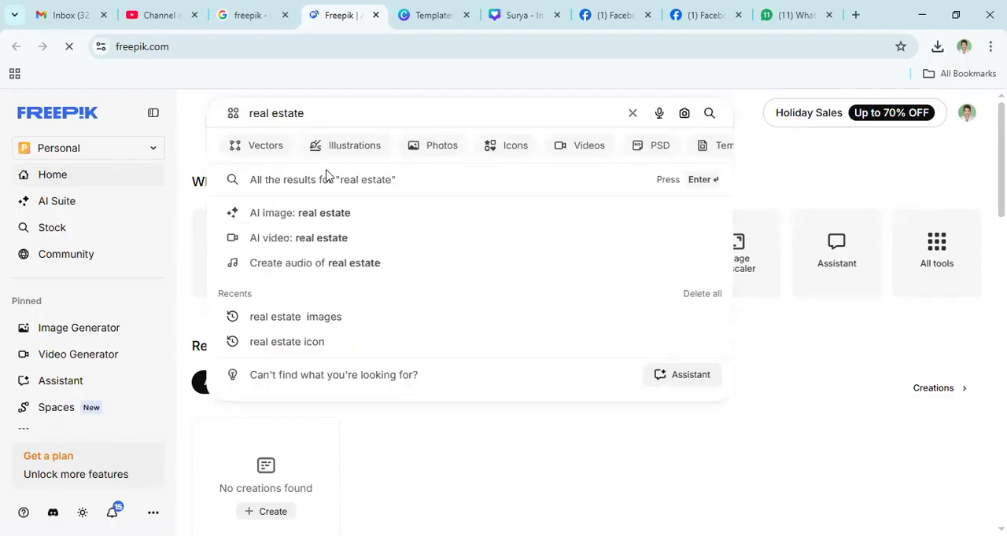
pyautogui.press('Return')
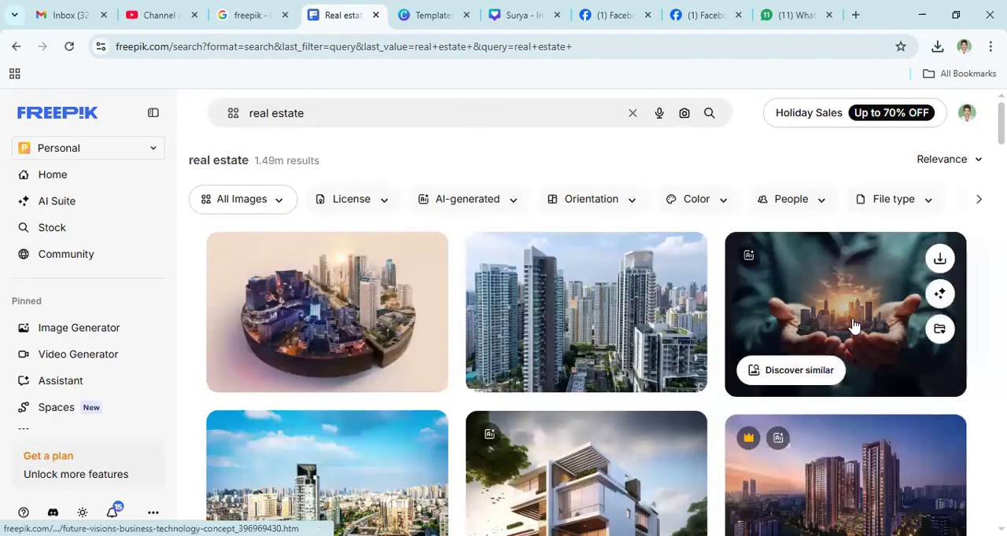
# - Browse the Freepik real estate results and download the aerial photo of high-rise towers beside the hands-holding-city image
pyautogui.scroll(-2, 704, 472)
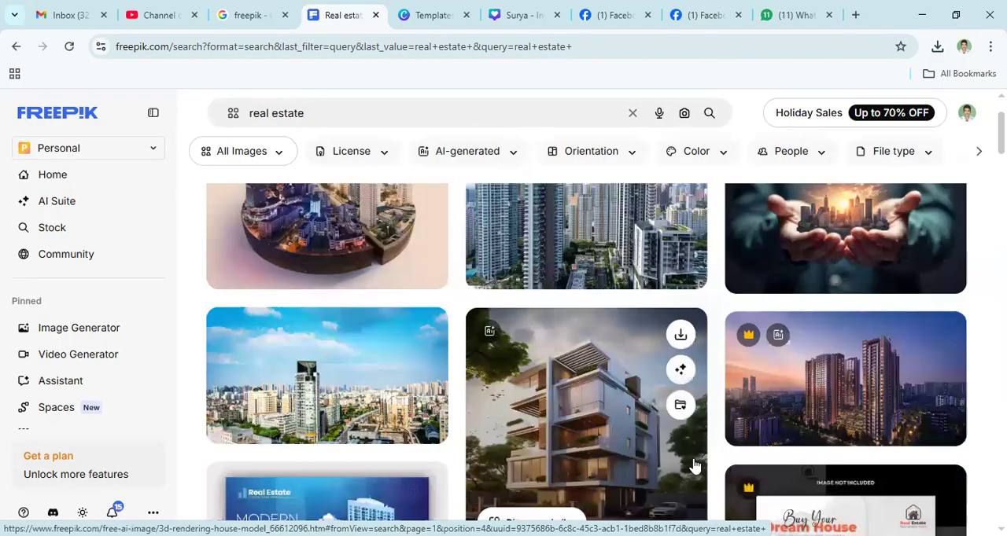
pyautogui.scroll(-1, 694, 467)
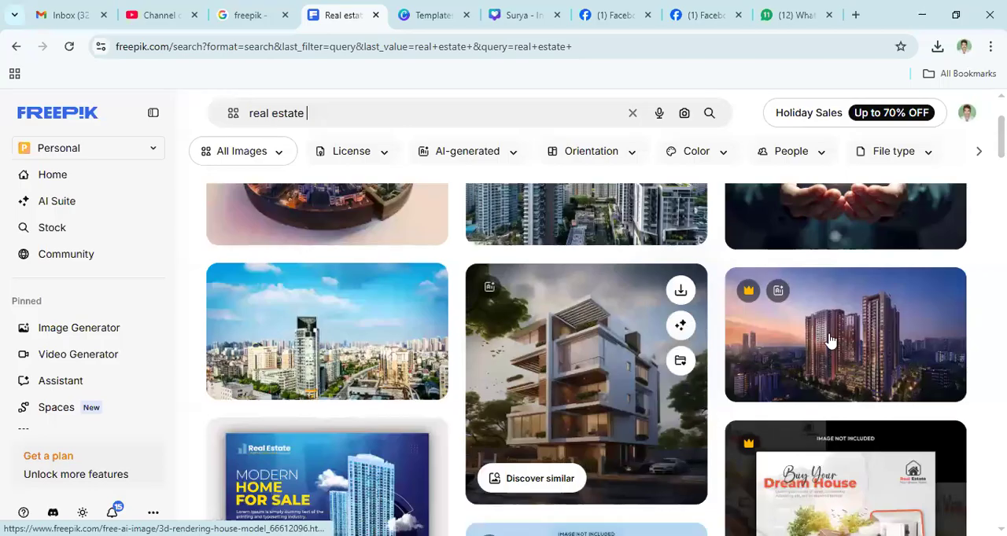
pyautogui.scroll(1, 830, 339)
pyautogui.scroll(1, 645, 346)
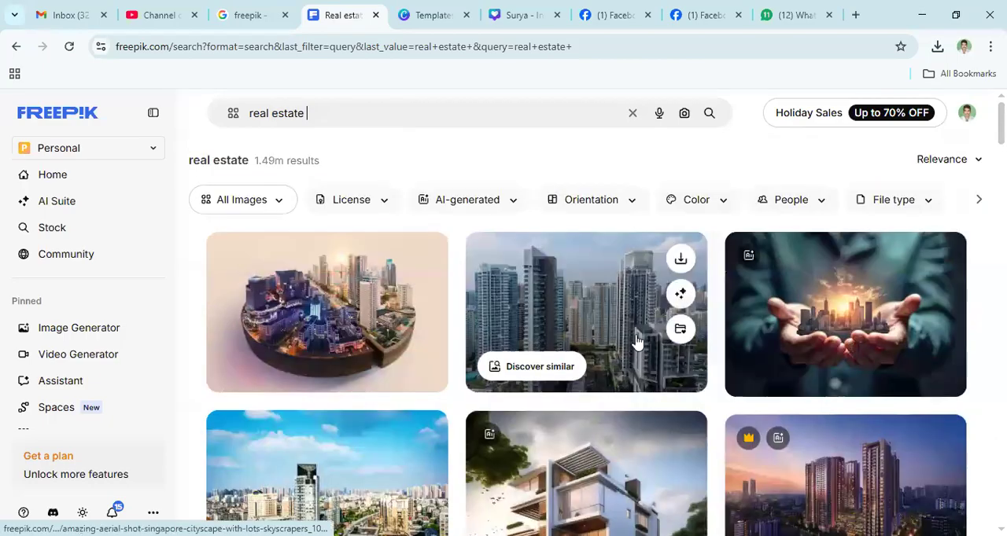
pyautogui.click(689, 258)
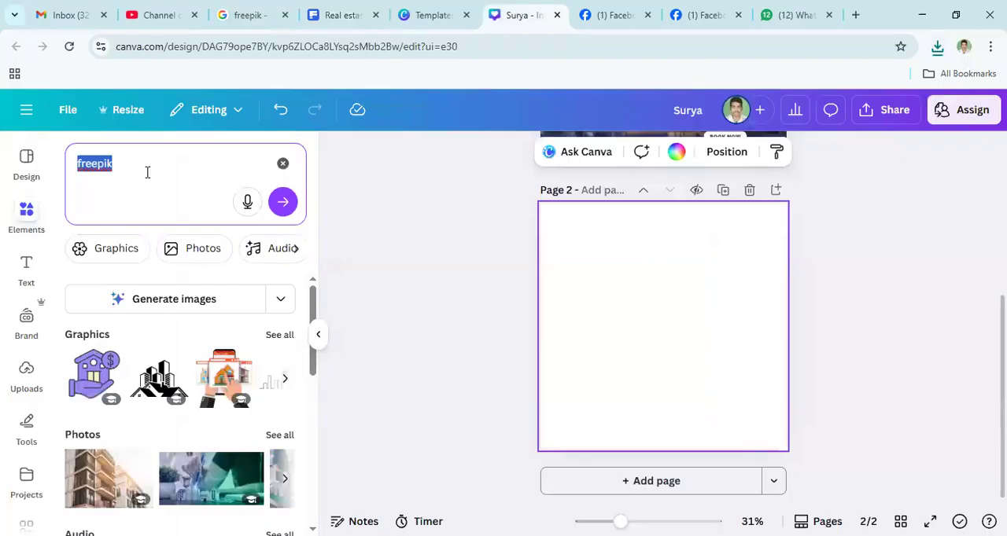
# - In the Canva design, clear the element search and upload amazing-aerial-shot-singapore-cityscape-with-lots-skyscrapers from the Downloads folder
pyautogui.press('BackSpace')
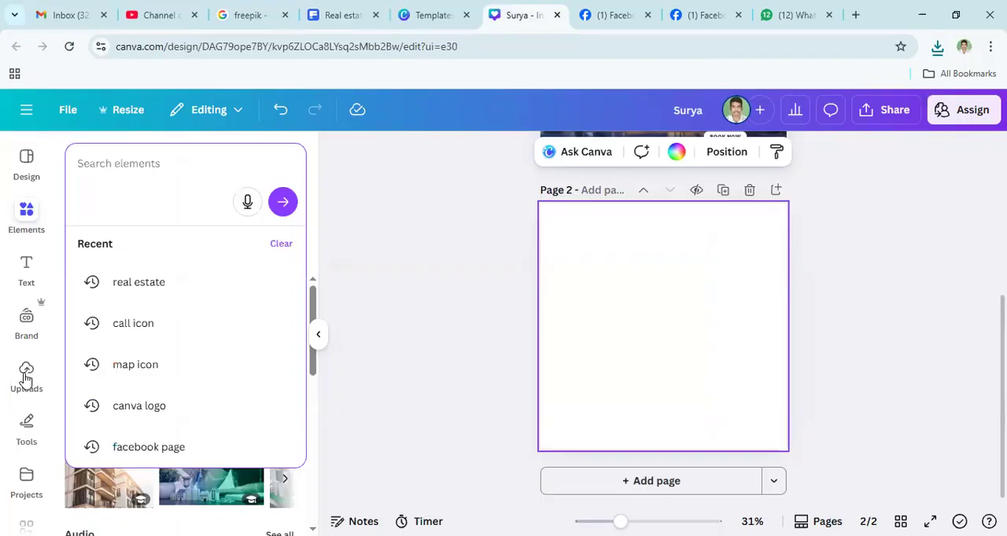
pyautogui.click(27, 376)
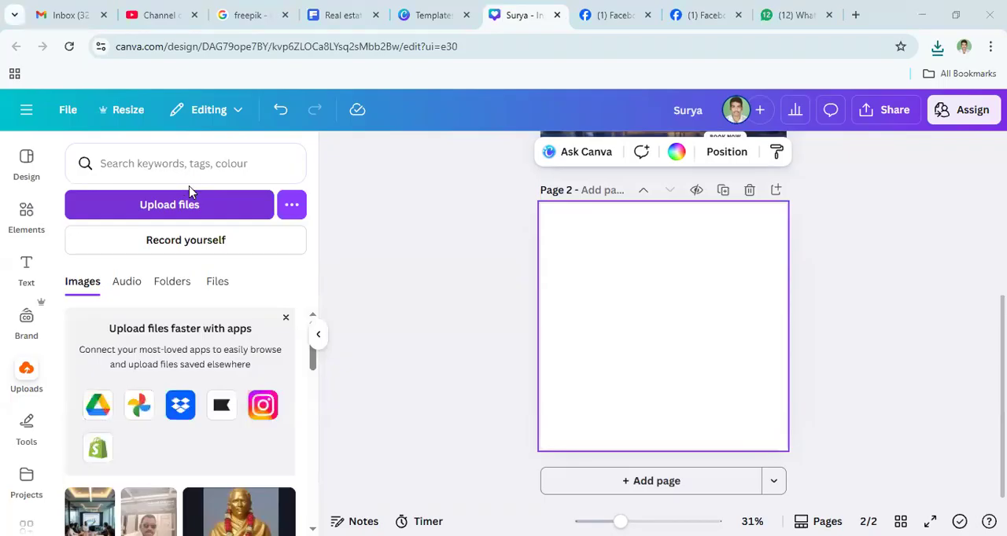
pyautogui.click(190, 193)
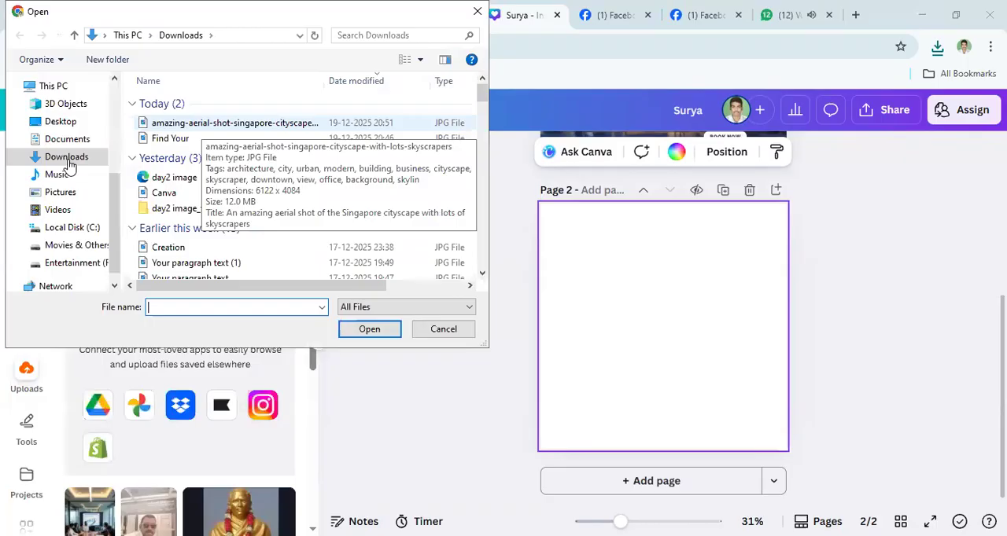
pyautogui.click(235, 123)
pyautogui.click(368, 328)
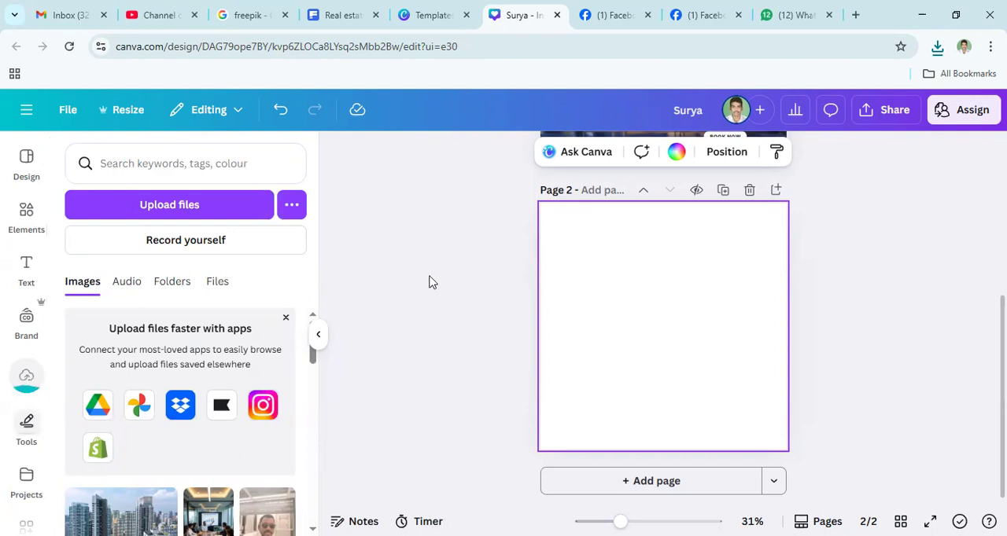
pyautogui.scroll(-2, 118, 395)
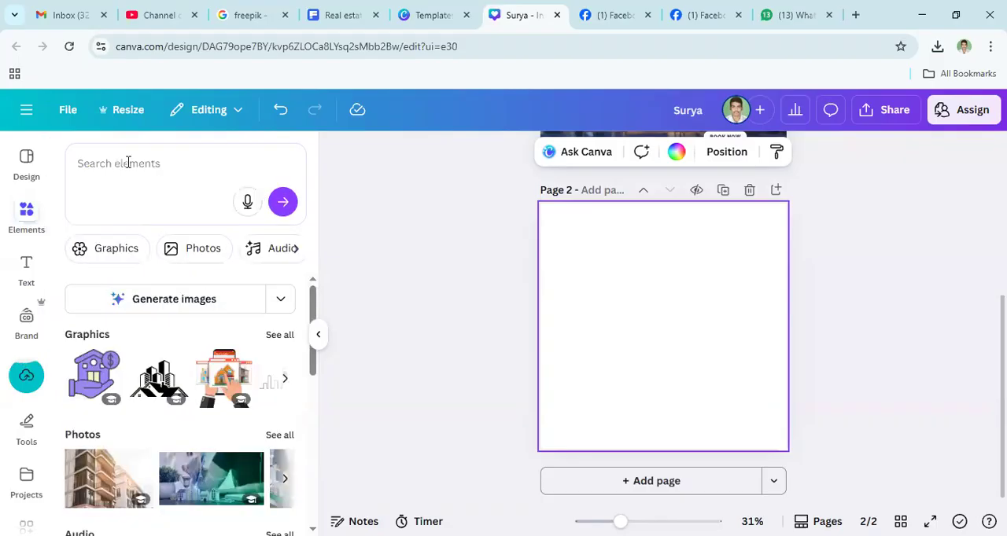
# - Search the elements for "real estate", add the brown high-rise building graphic to page 2 and enlarge it slightly
pyautogui.click(126, 163)
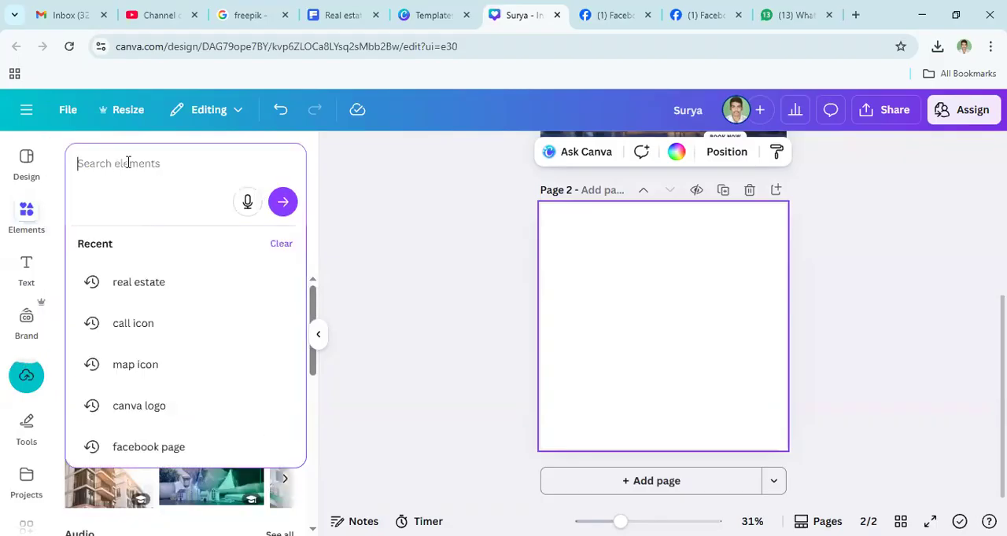
pyautogui.click(139, 282)
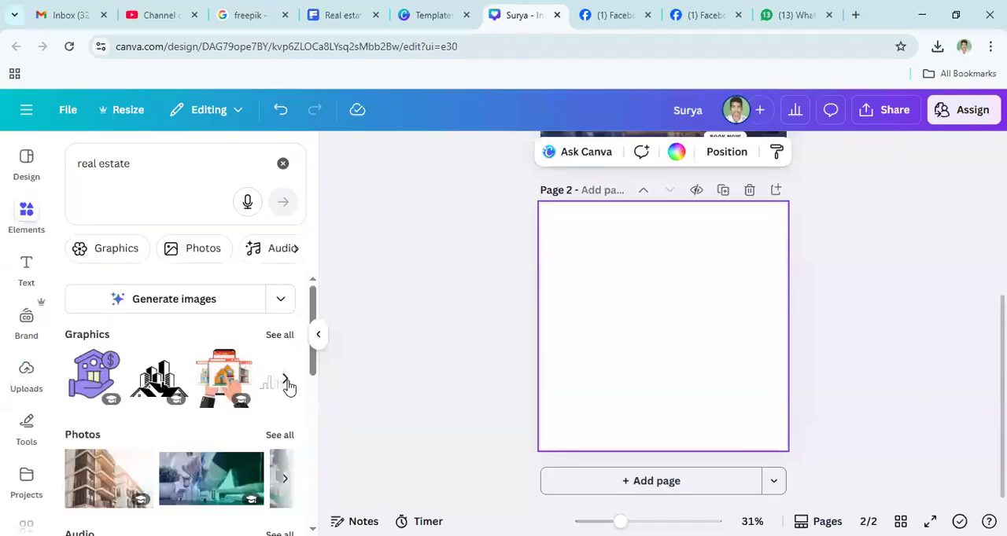
pyautogui.click(285, 382)
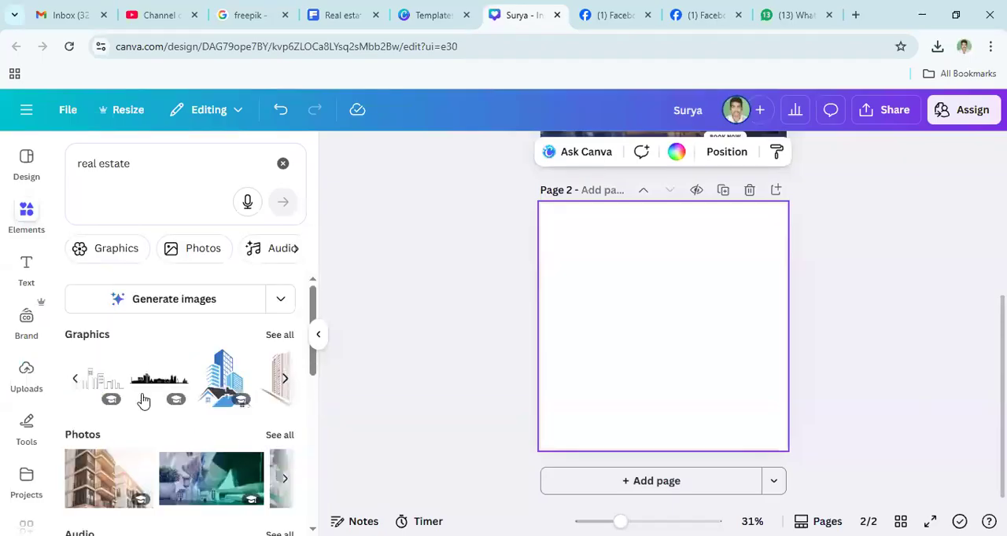
pyautogui.click(77, 379)
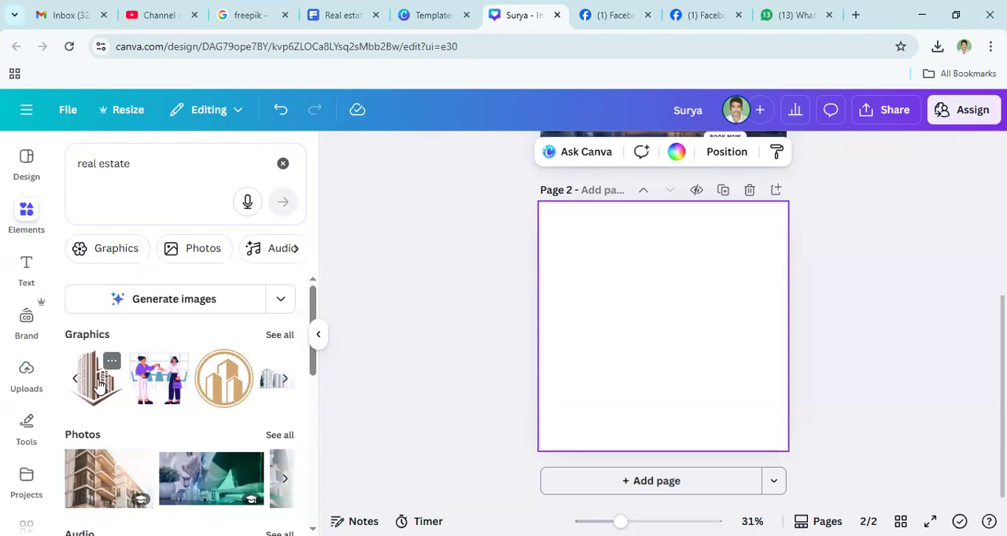
pyautogui.click(100, 386)
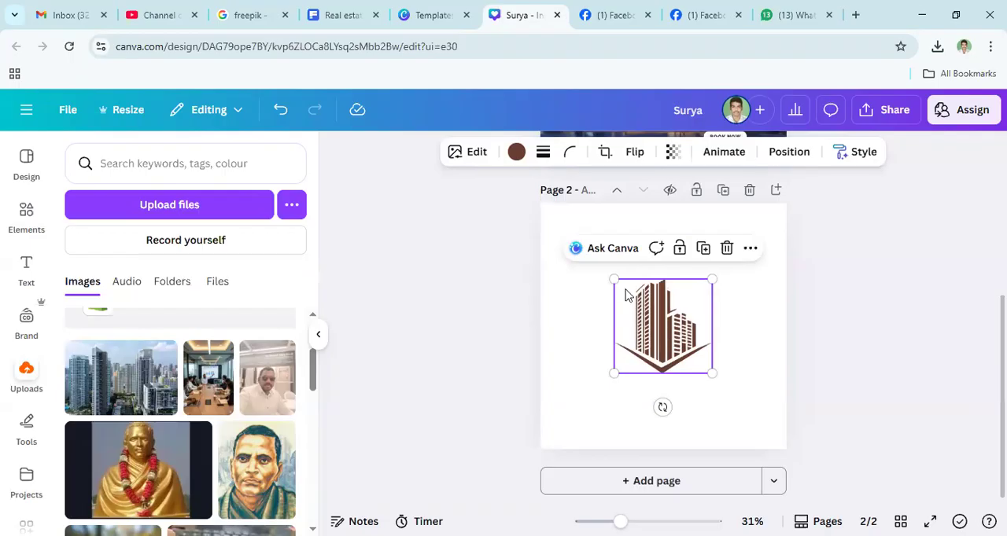
pyautogui.moveTo(613, 280); pyautogui.dragTo(602, 268)
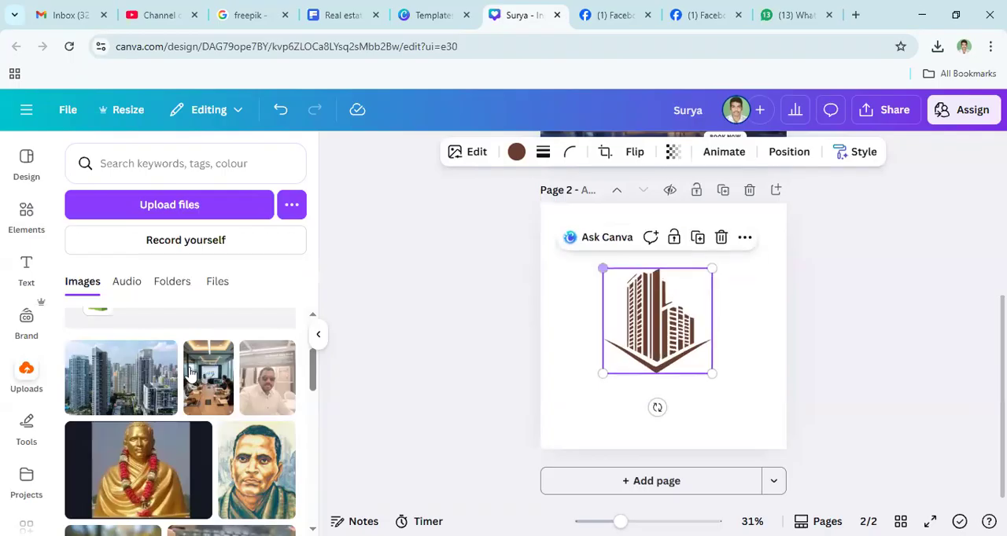
# - Add the uploaded cityscape photo to page 2, enlarge it to nearly page width and place it over the building graphic
pyautogui.click(113, 395)
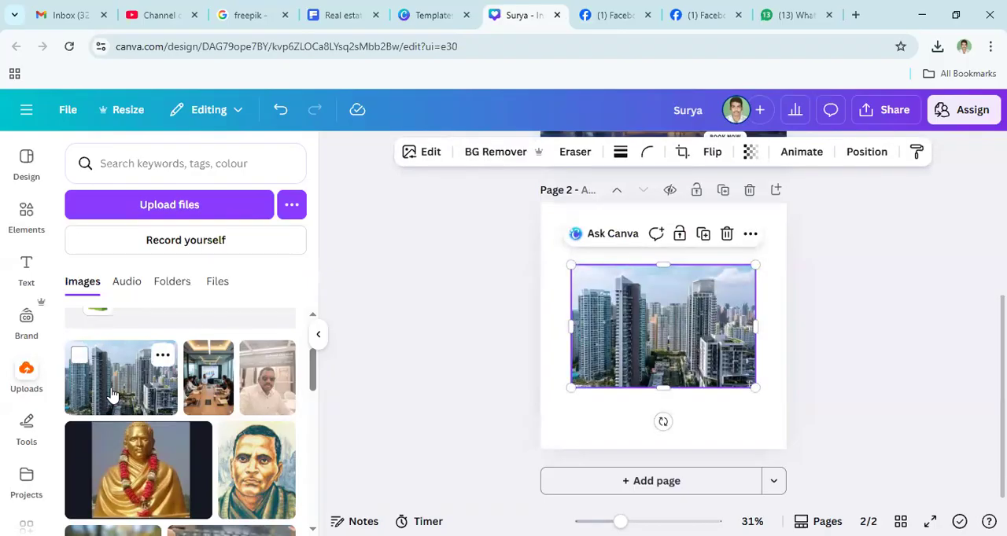
pyautogui.moveTo(634, 335); pyautogui.dragTo(653, 386)
pyautogui.moveTo(594, 322); pyautogui.dragTo(600, 200)
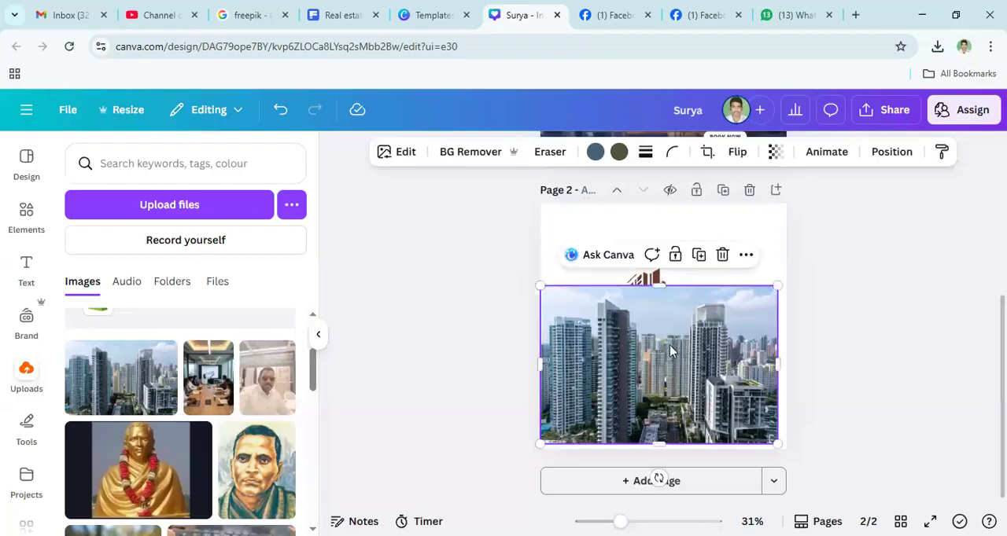
pyautogui.moveTo(675, 346); pyautogui.dragTo(684, 347)
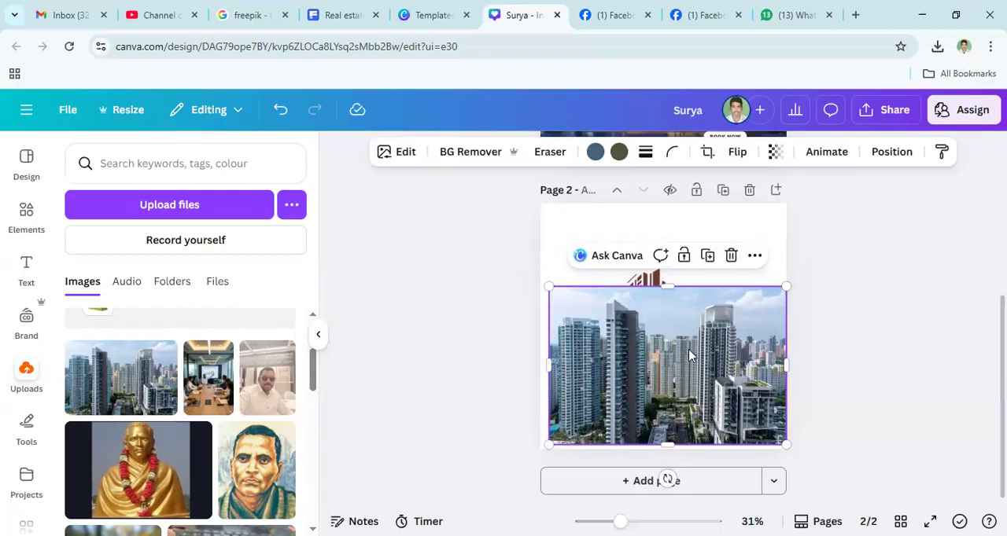
# - Select the building graphic behind the cityscape photo and bring it to the front
pyautogui.click(637, 283)
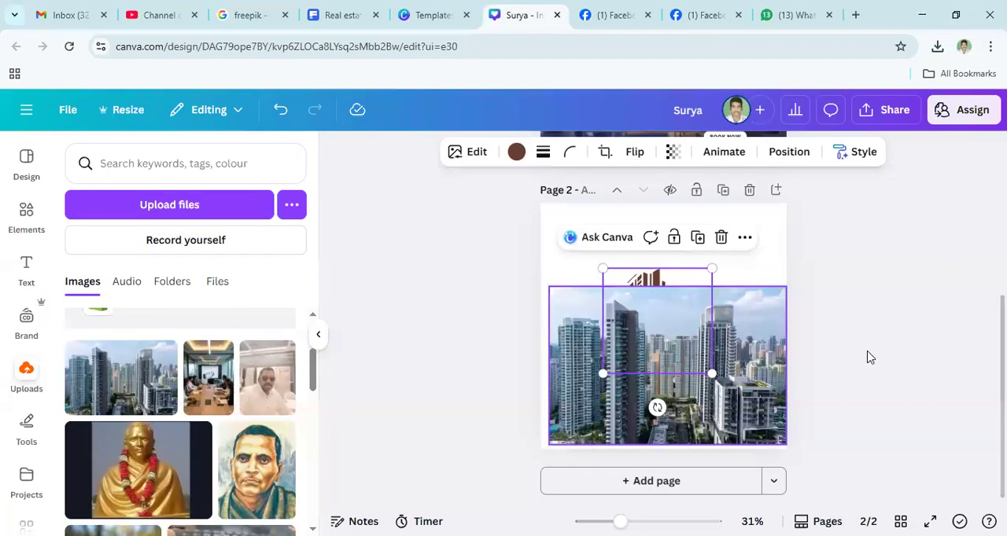
pyautogui.click(639, 287)
pyautogui.click(638, 284)
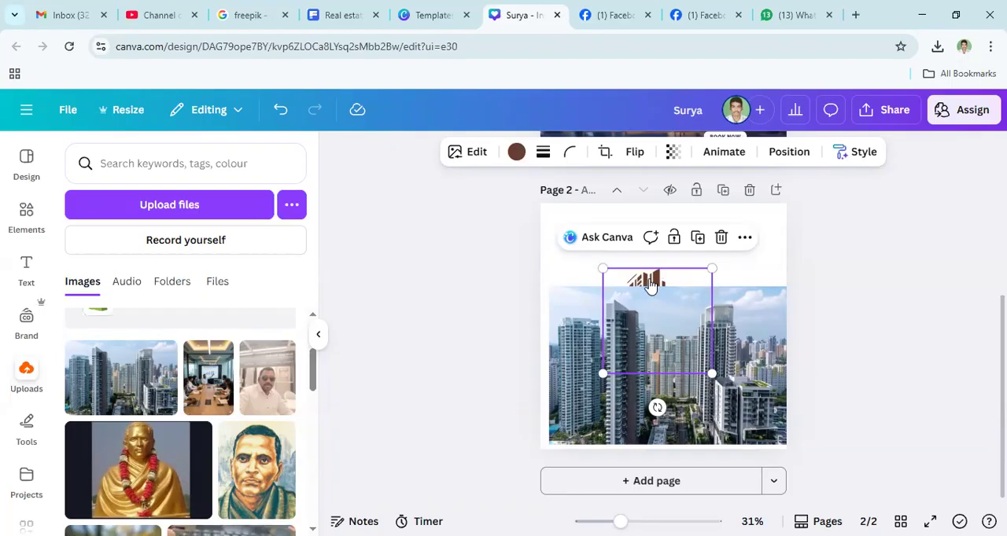
pyautogui.rightClick(649, 285)
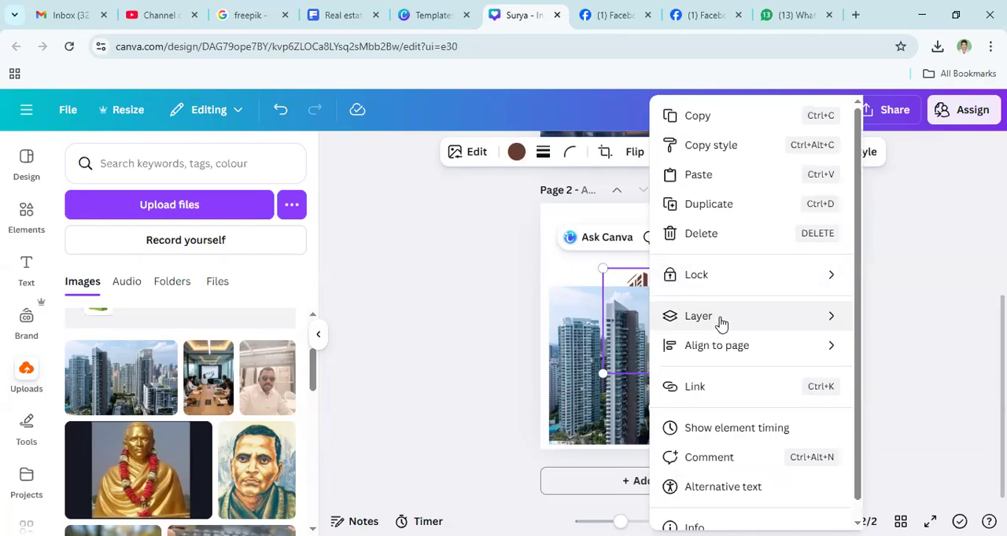
pyautogui.moveTo(719, 324)
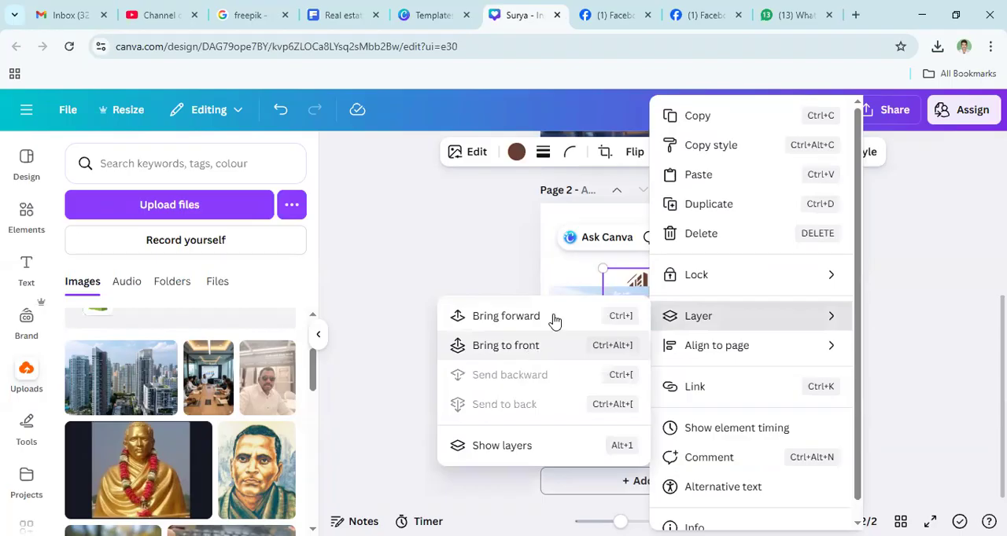
pyautogui.click(526, 352)
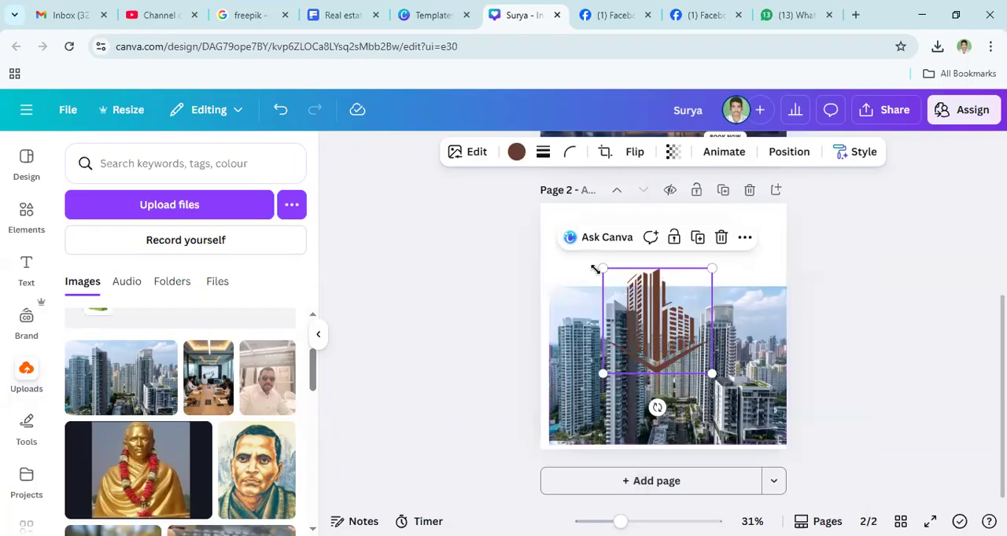
# - Send the building graphic to the back, and bring it forward again above the cityscape photo
pyautogui.rightClick(674, 333)
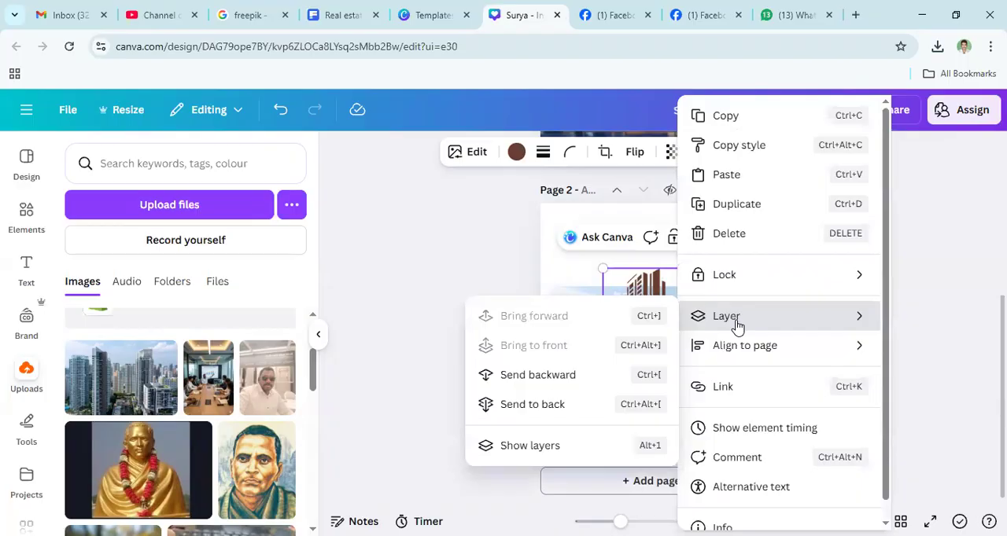
pyautogui.click(534, 404)
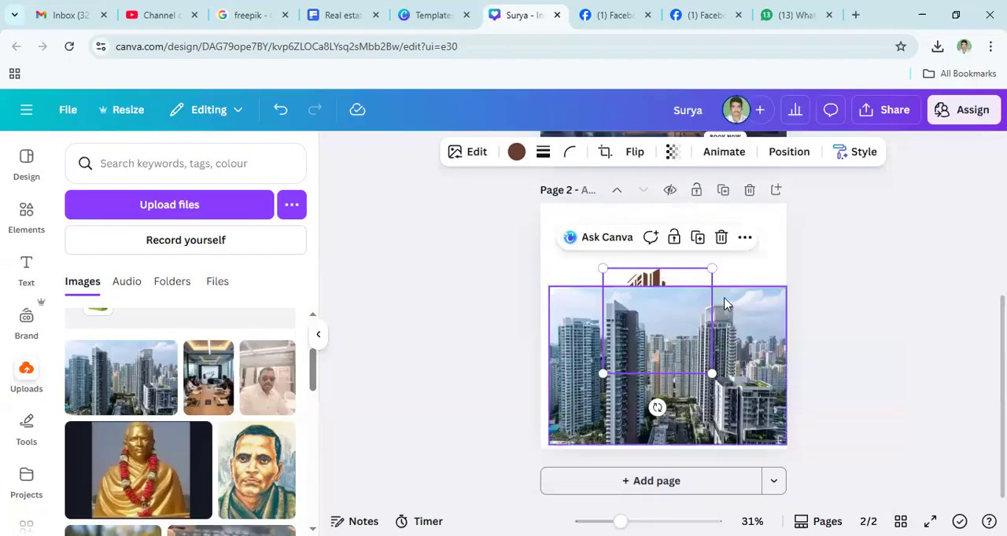
pyautogui.rightClick(658, 281)
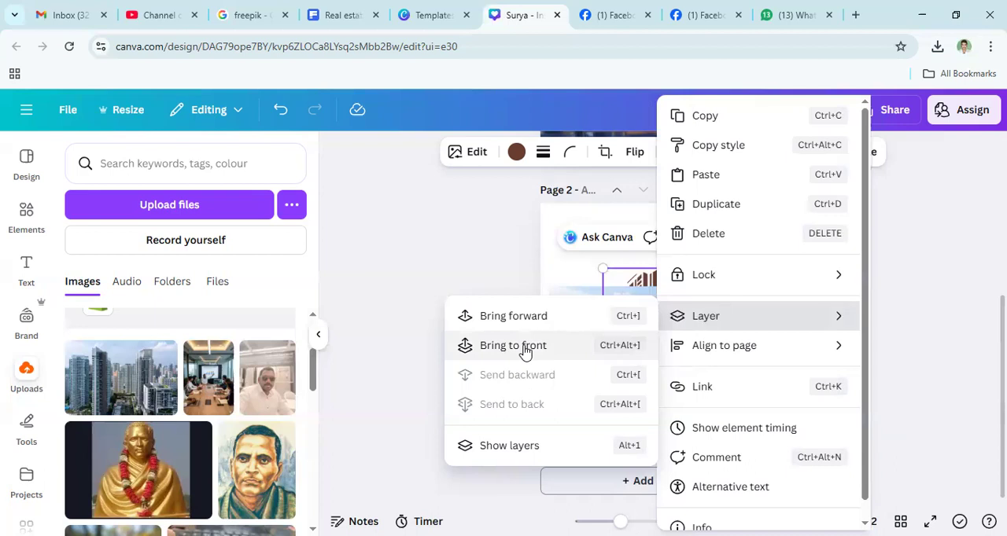
pyautogui.click(527, 323)
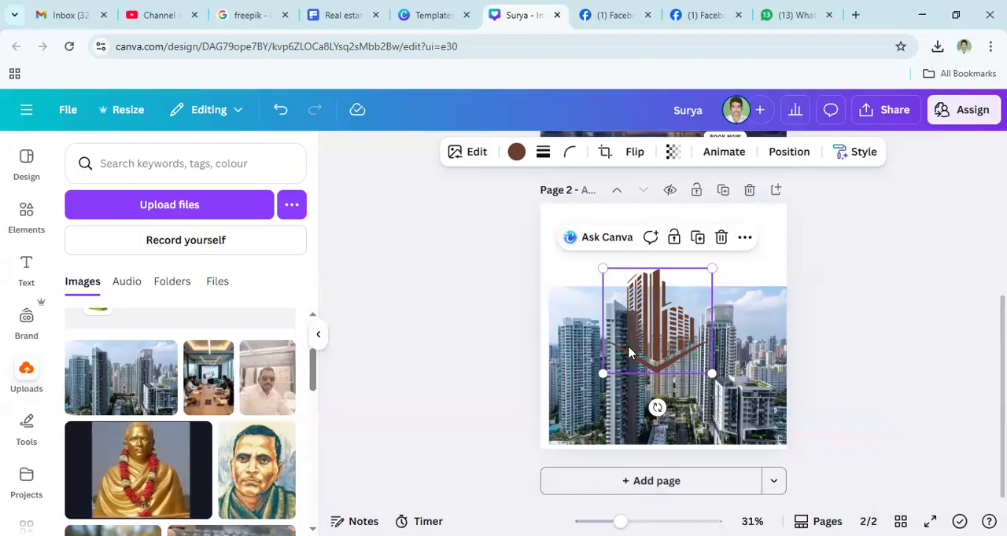
# - Shrink the cityscape photo toward the page's lower-right corner and delete it from page 2
pyautogui.click(586, 314)
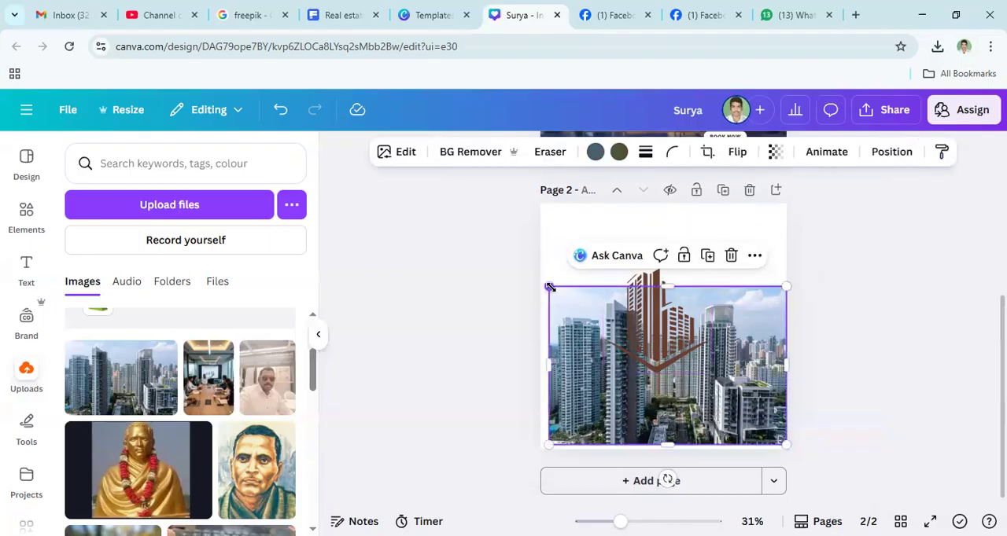
pyautogui.moveTo(551, 275); pyautogui.dragTo(706, 391)
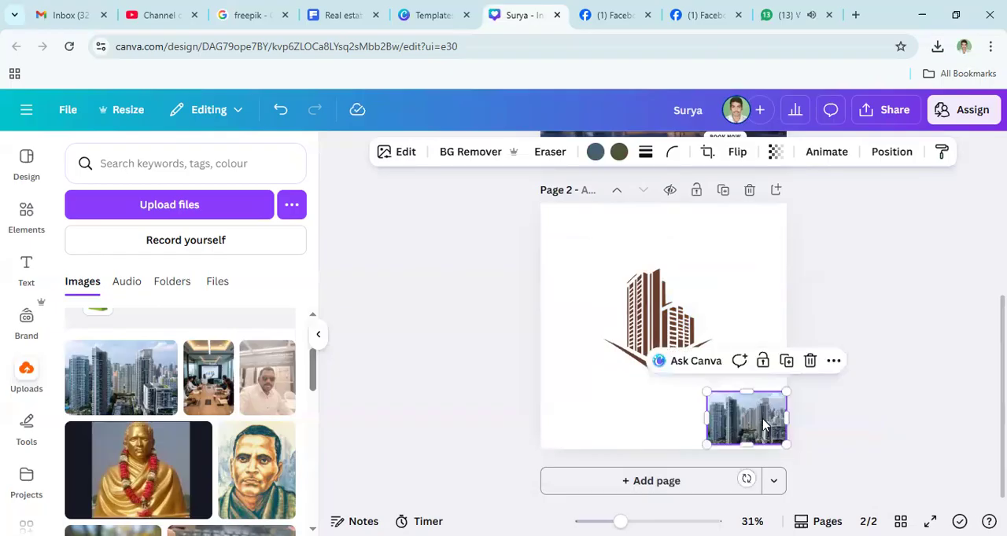
pyautogui.click(811, 362)
# - Enlarge the building graphic to about 768 × 737, centre it roughly on page 2 and give it a solid stroke of weight 5
pyautogui.click(682, 330)
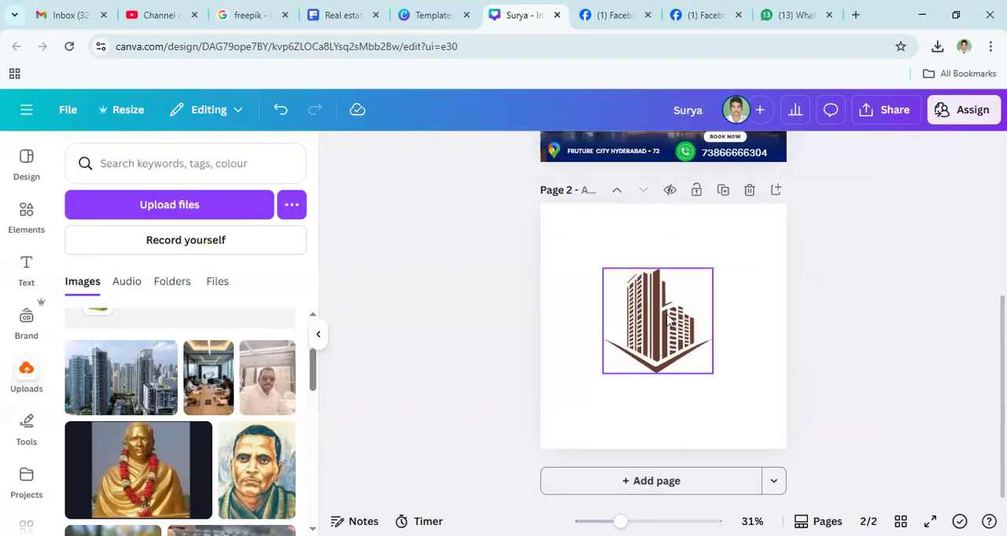
pyautogui.moveTo(591, 261); pyautogui.dragTo(564, 232)
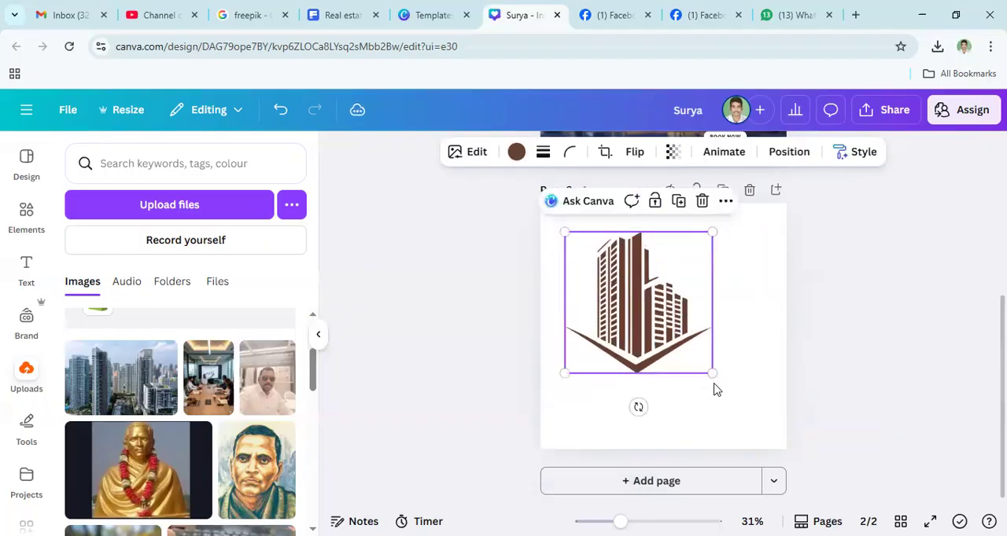
pyautogui.moveTo(723, 386); pyautogui.dragTo(740, 401)
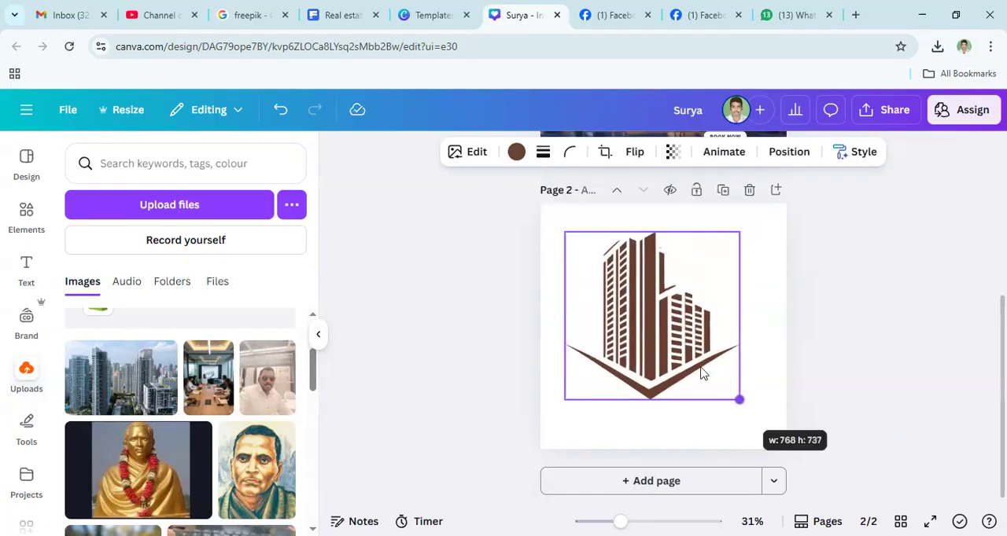
pyautogui.moveTo(647, 310); pyautogui.dragTo(645, 312)
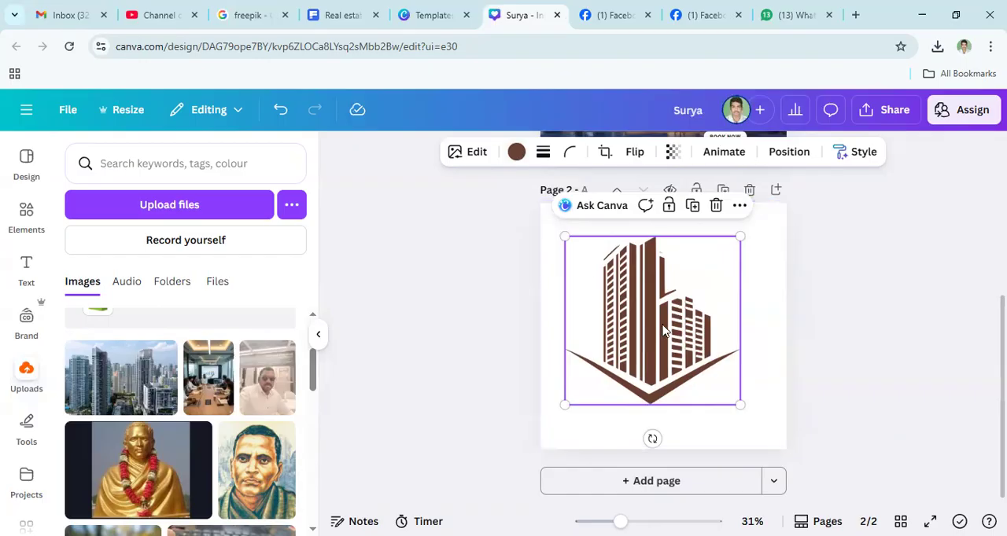
pyautogui.click(541, 156)
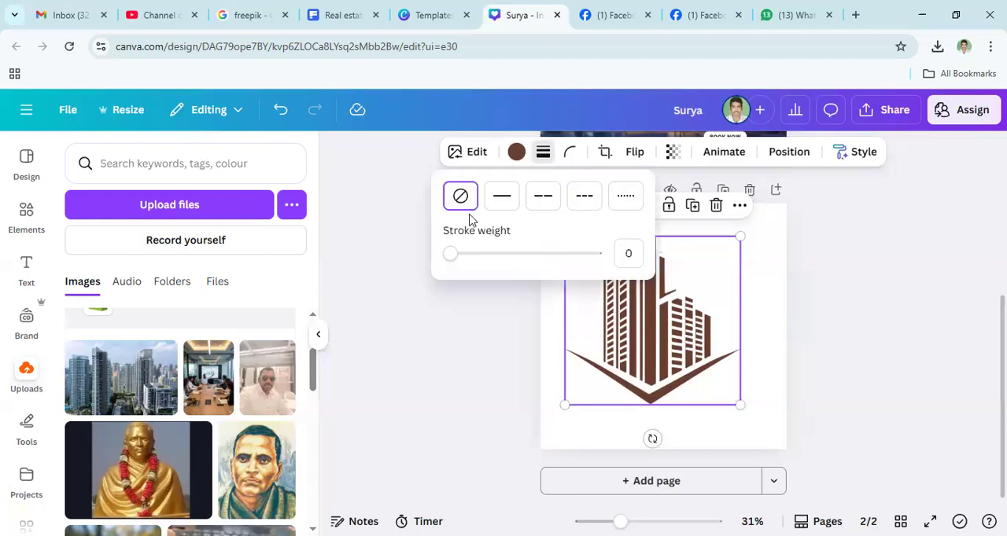
pyautogui.moveTo(450, 257)
pyautogui.mouseDown()
pyautogui.moveTo(540, 262)
pyautogui.moveTo(456, 263)
pyautogui.mouseUp()
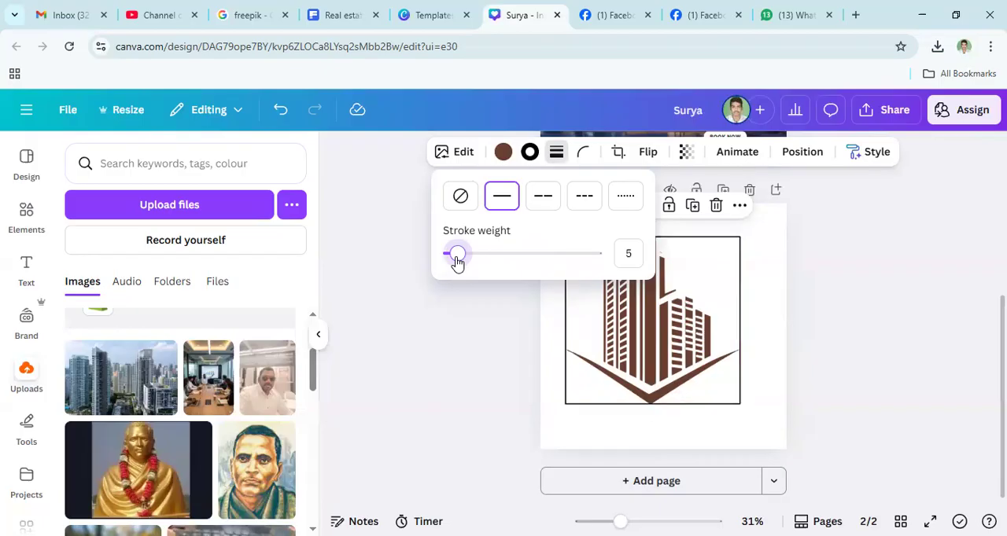
# - Reduce the building graphic's stroke weight to 3, and lower it further to 0
pyautogui.moveTo(457, 259); pyautogui.dragTo(454, 258)
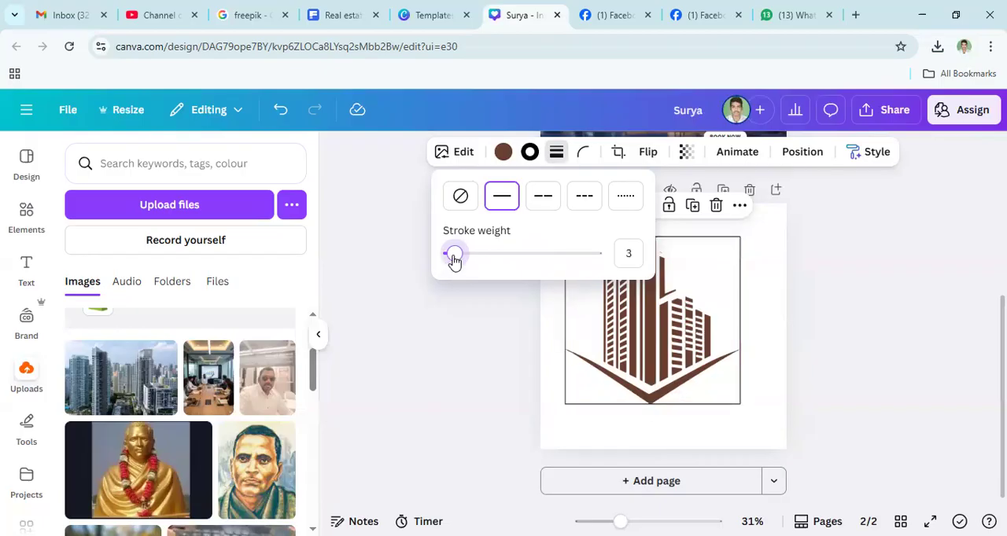
pyautogui.click(629, 255)
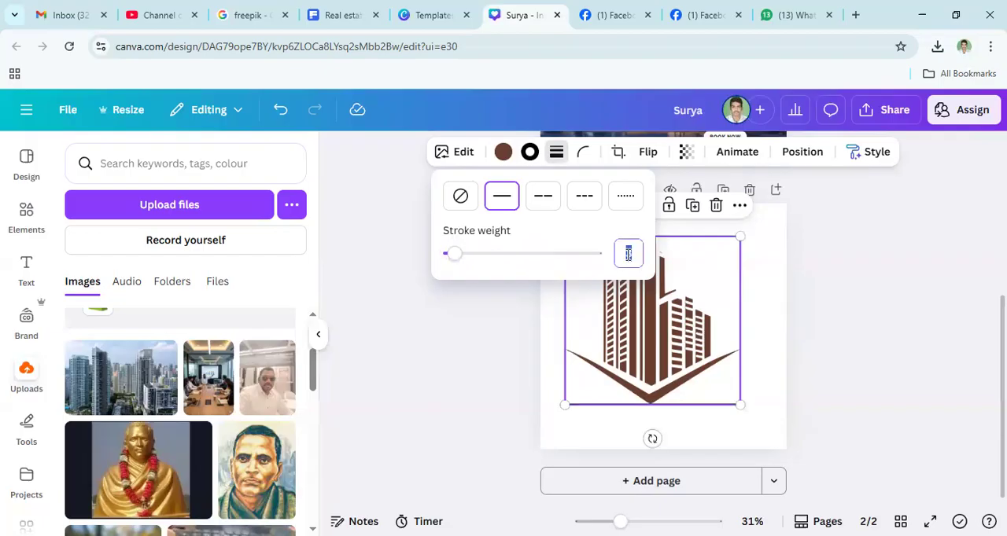
pyautogui.hotkey('ctrl', 'a')
pyautogui.click(626, 254)
pyautogui.doubleClick(630, 253)
pyautogui.click(638, 294)
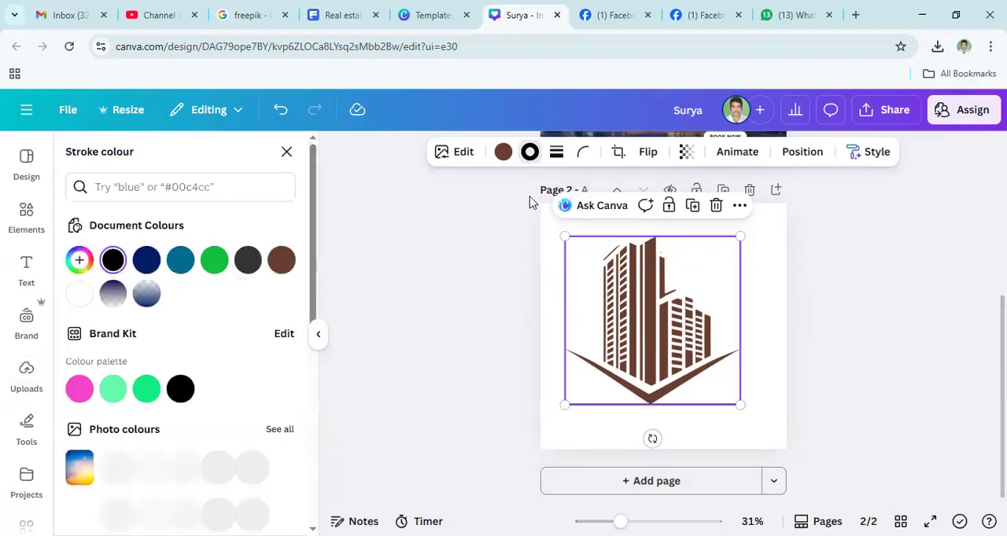
pyautogui.click(555, 153)
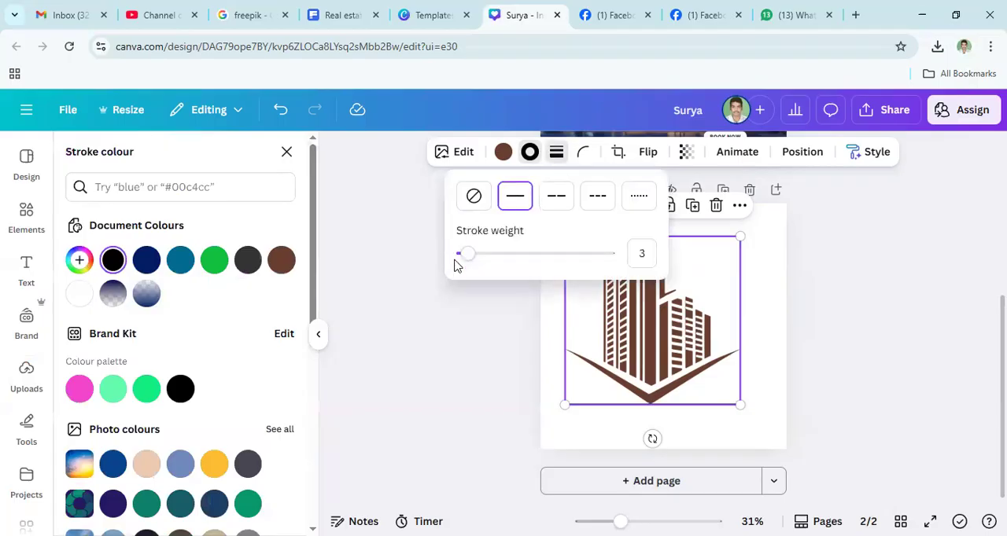
pyautogui.moveTo(467, 261); pyautogui.dragTo(453, 258)
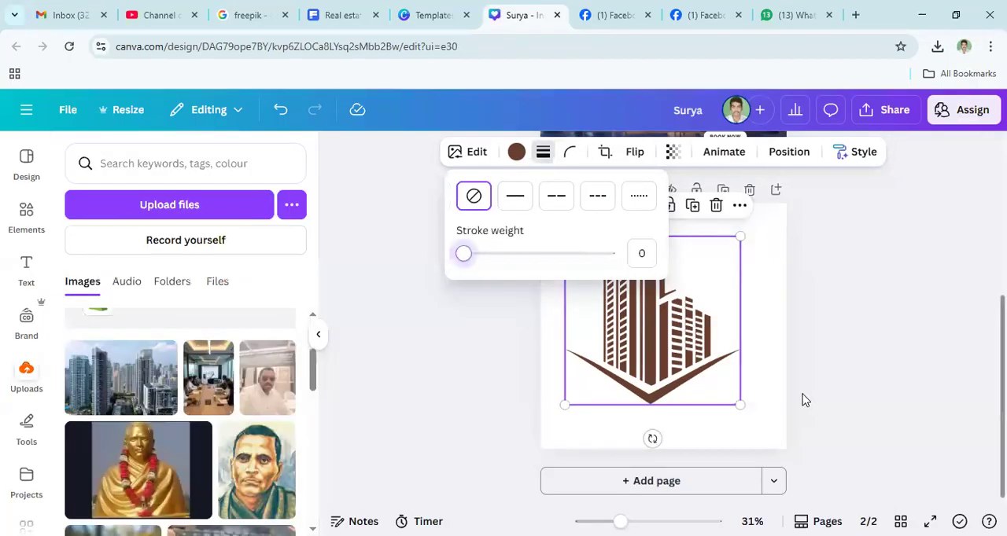
# - Try other stroke styles on the building graphic, including the dotted line, and return the stroke weight to 0
pyautogui.click(525, 203)
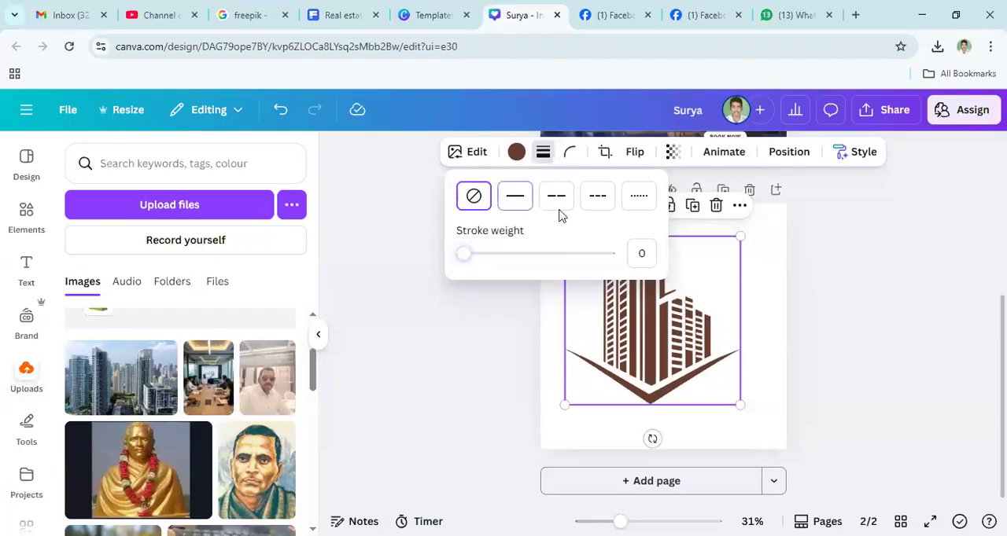
pyautogui.click(596, 203)
pyautogui.click(638, 198)
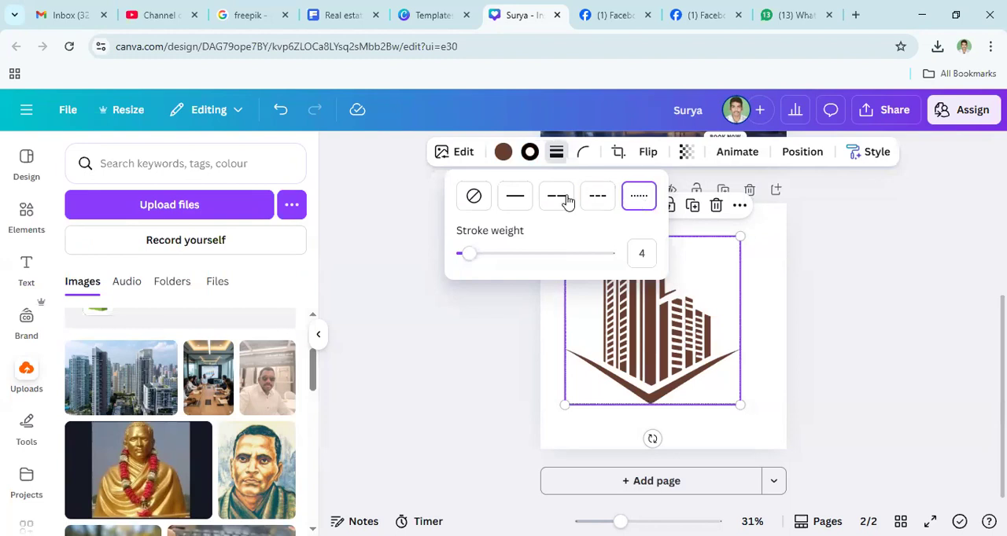
pyautogui.moveTo(475, 263)
pyautogui.mouseDown()
pyautogui.moveTo(606, 265)
pyautogui.moveTo(462, 268)
pyautogui.mouseUp()
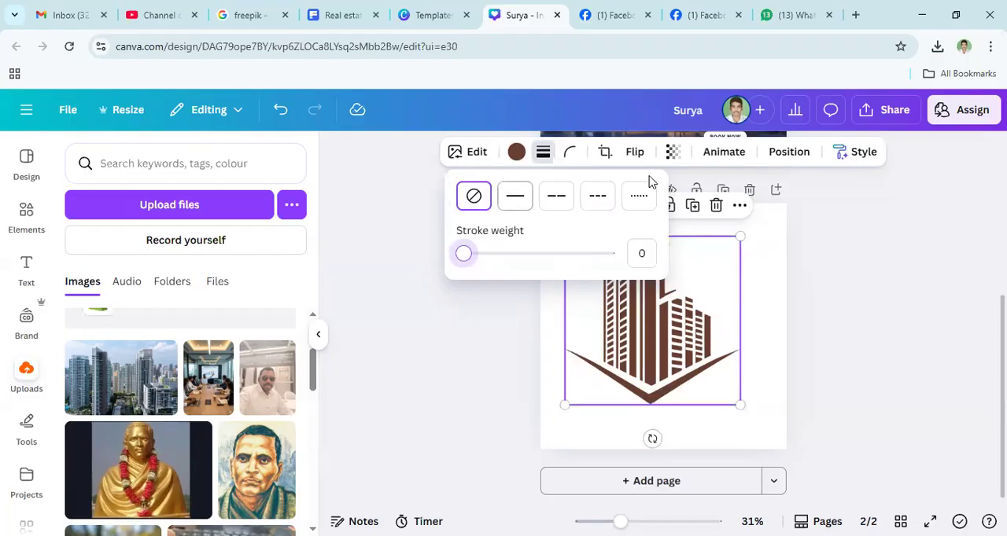
# - Try dark blue #001d64, teal #006A91 and the custom colour #306072 on the building graphic
pyautogui.click(517, 153)
pyautogui.click(516, 153)
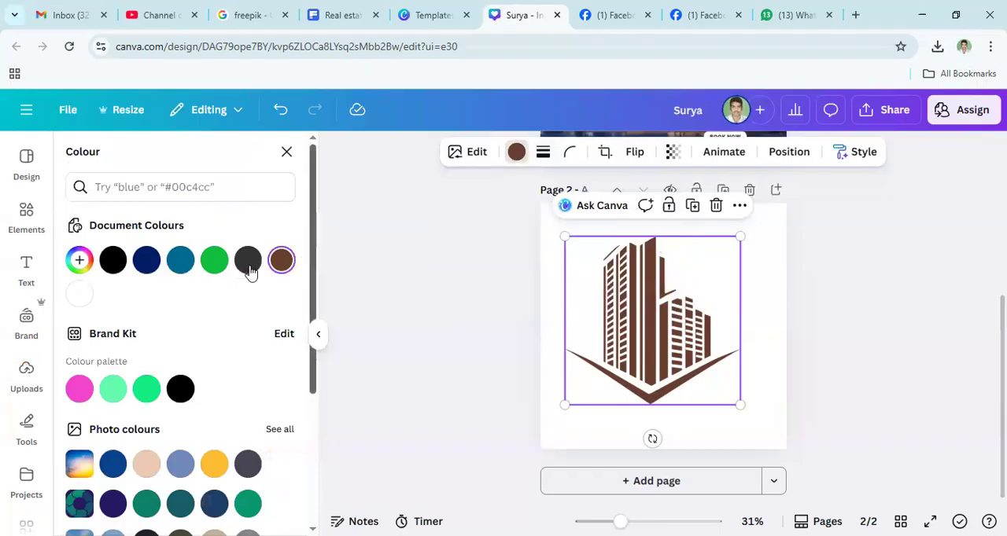
pyautogui.click(149, 268)
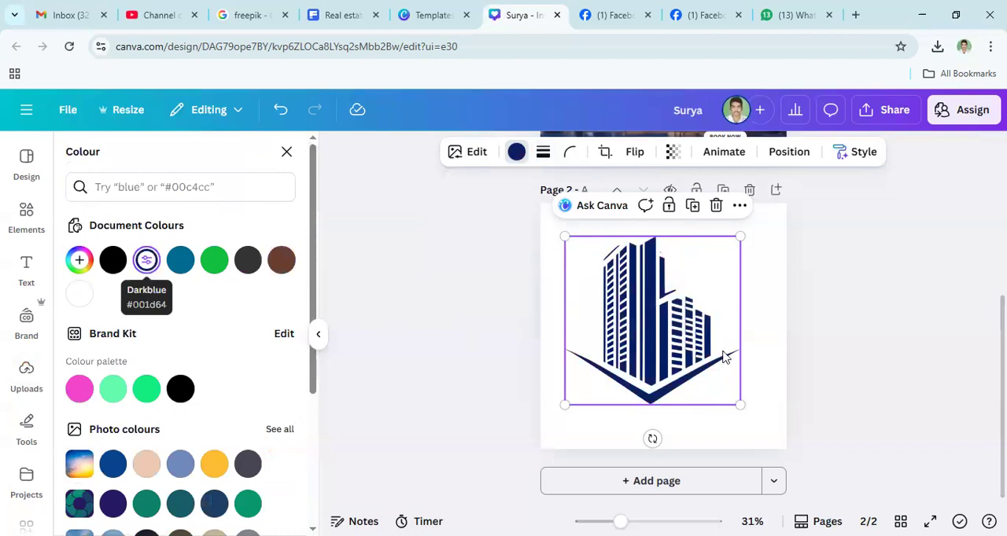
pyautogui.click(181, 259)
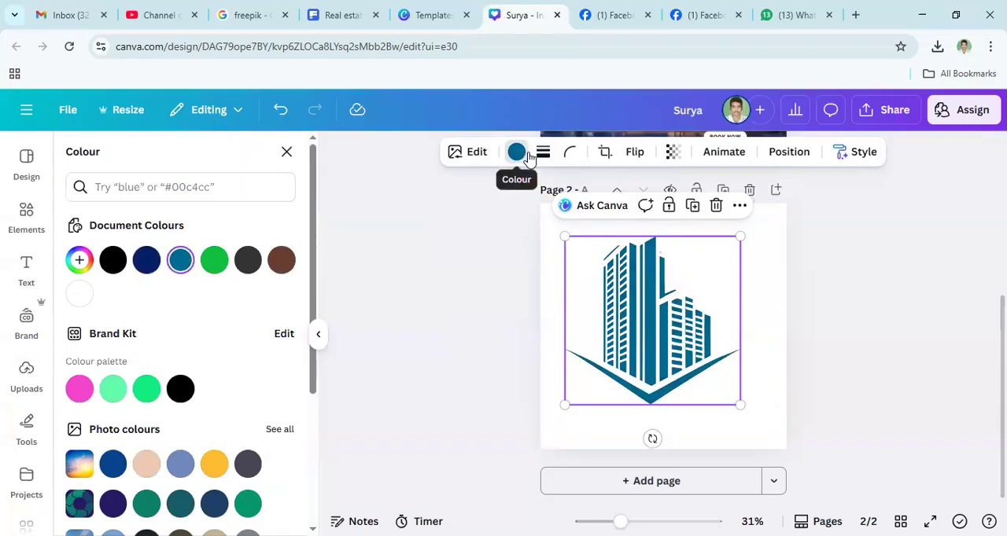
pyautogui.click(79, 261)
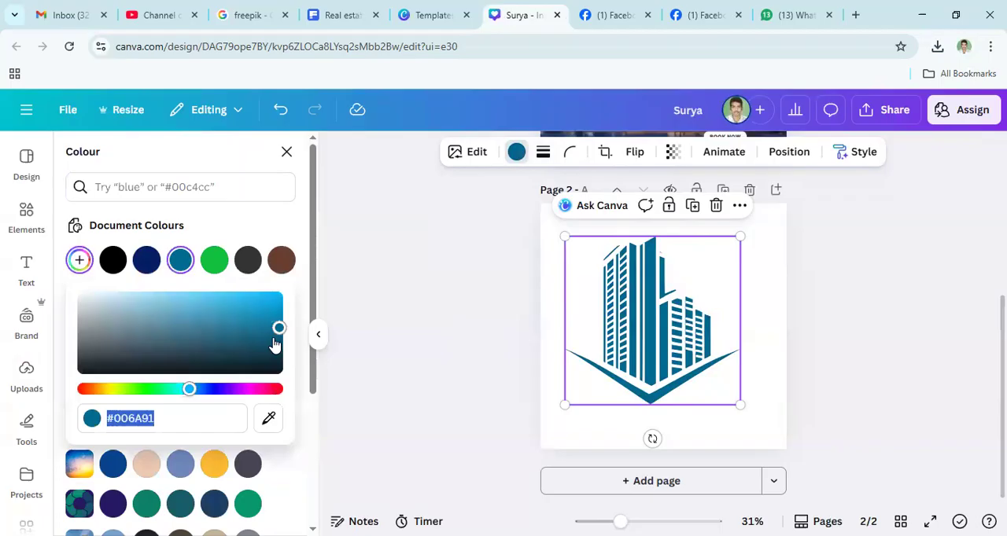
pyautogui.moveTo(279, 328); pyautogui.dragTo(196, 337)
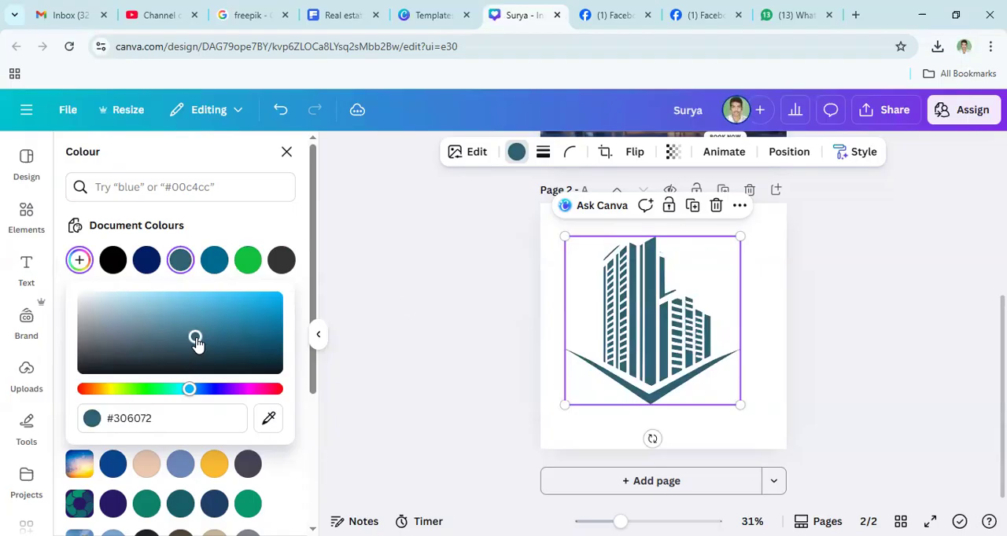
pyautogui.click(627, 331)
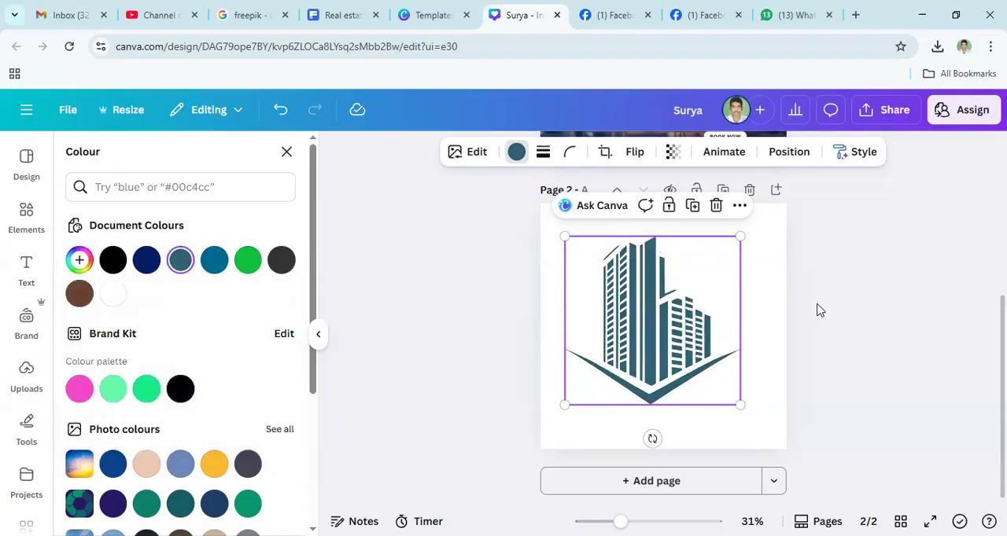
# - Recolour the building graphic with the custom yellow #FFCF00, trying greens and other hues along the way
pyautogui.click(79, 259)
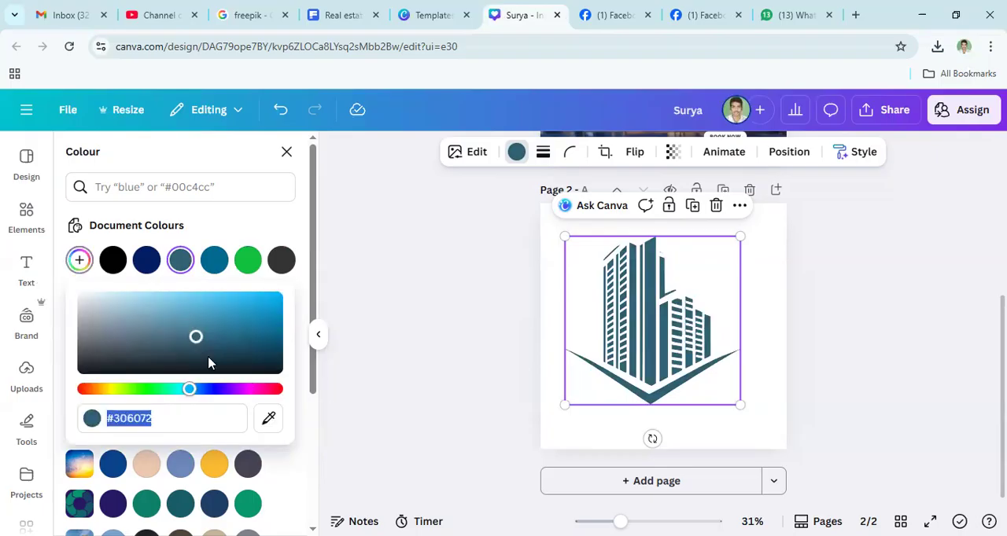
pyautogui.moveTo(189, 388); pyautogui.dragTo(139, 388)
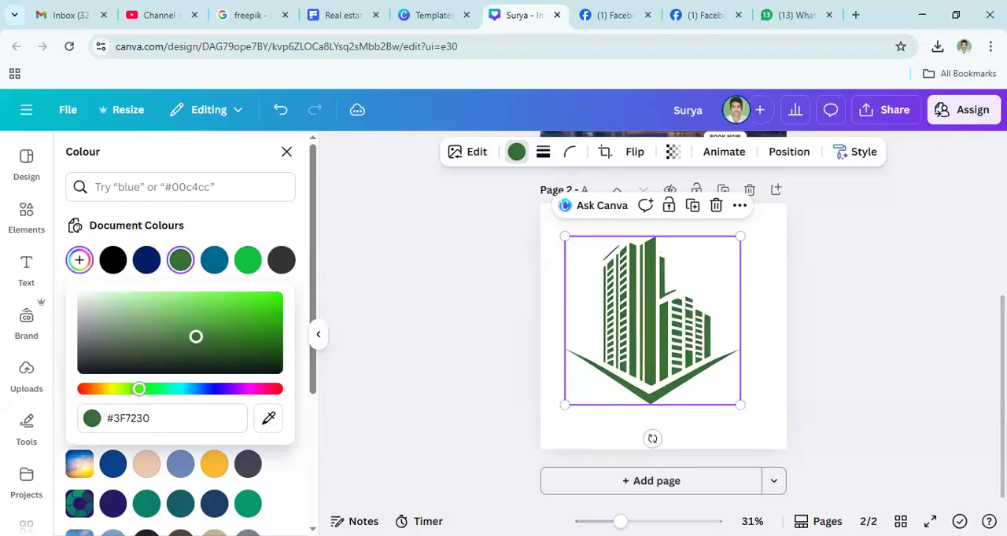
pyautogui.moveTo(195, 337); pyautogui.dragTo(317, 265)
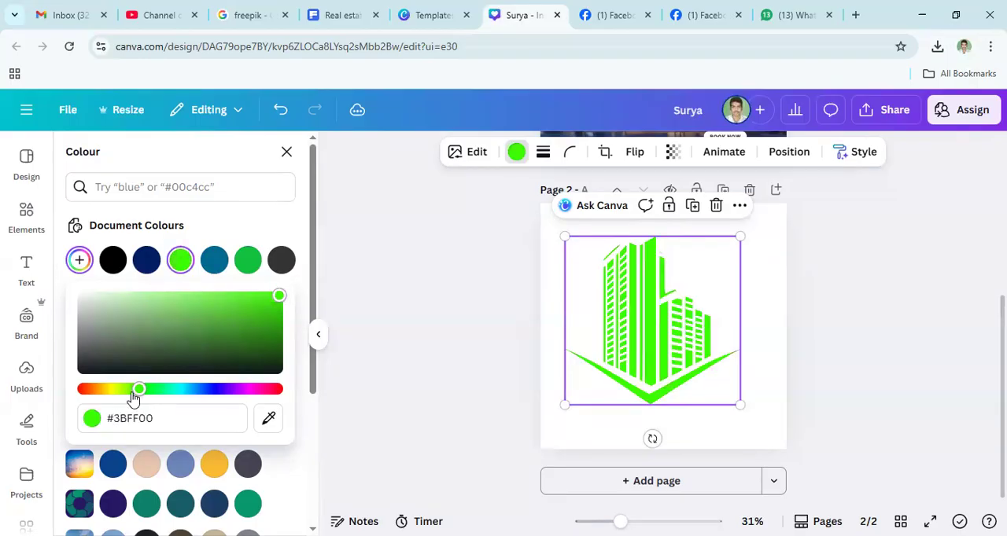
pyautogui.moveTo(124, 393); pyautogui.dragTo(267, 414)
pyautogui.moveTo(173, 388); pyautogui.dragTo(108, 410)
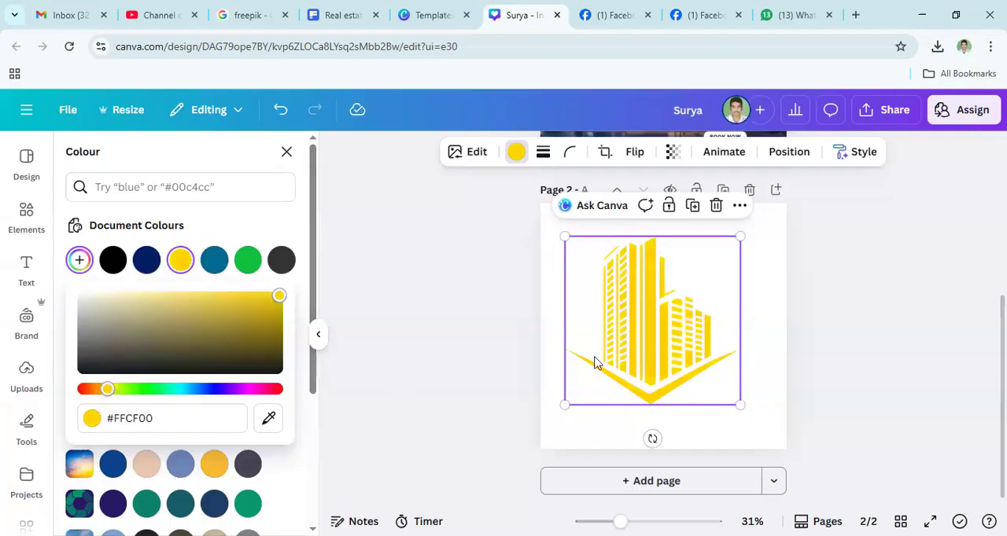
# - Shrink the yellow building graphic slightly from its upper-left corner
pyautogui.click(644, 358)
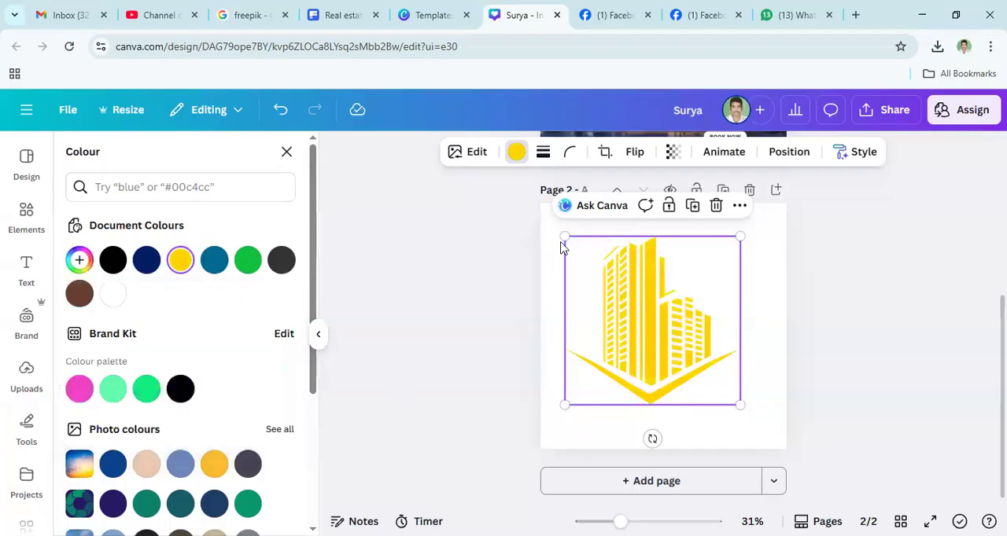
pyautogui.moveTo(563, 239); pyautogui.dragTo(576, 248)
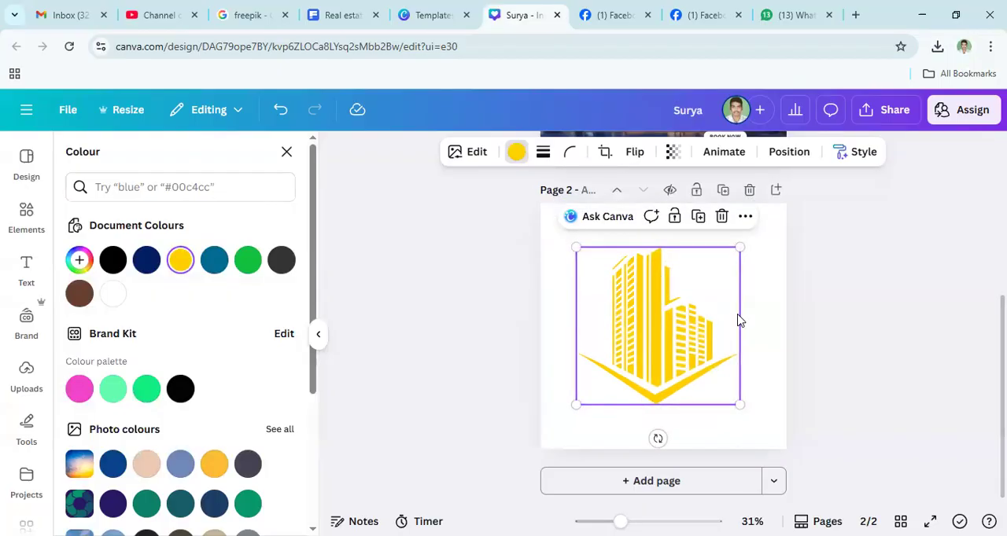
pyautogui.click(644, 330)
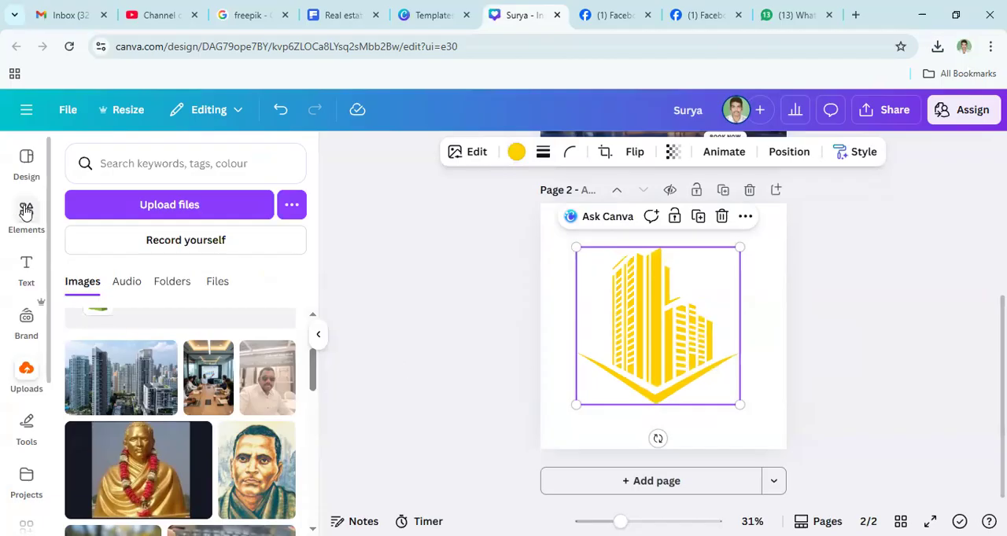
# - Add a text box to page 2, scale it to font size 17.3 and place it above the building graphic
pyautogui.click(26, 271)
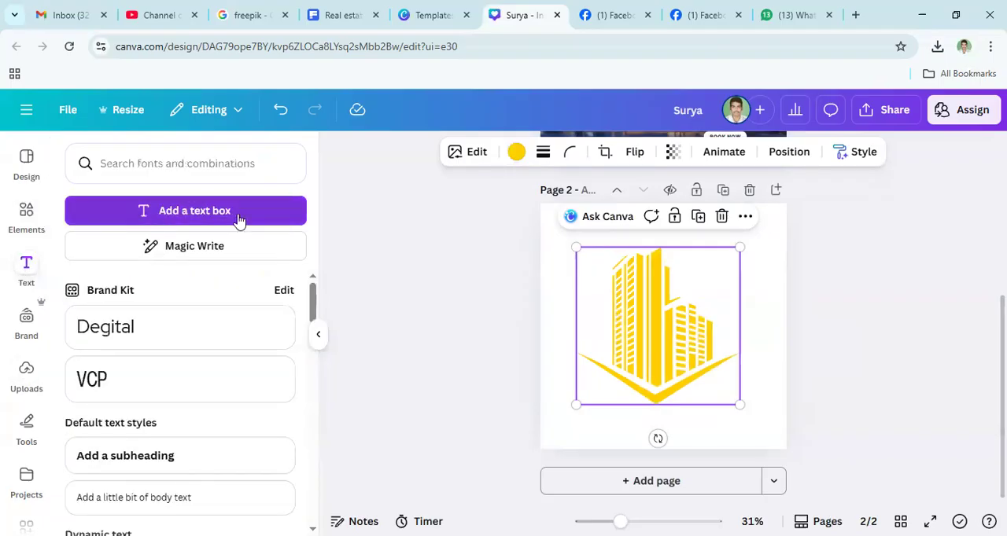
pyautogui.click(180, 211)
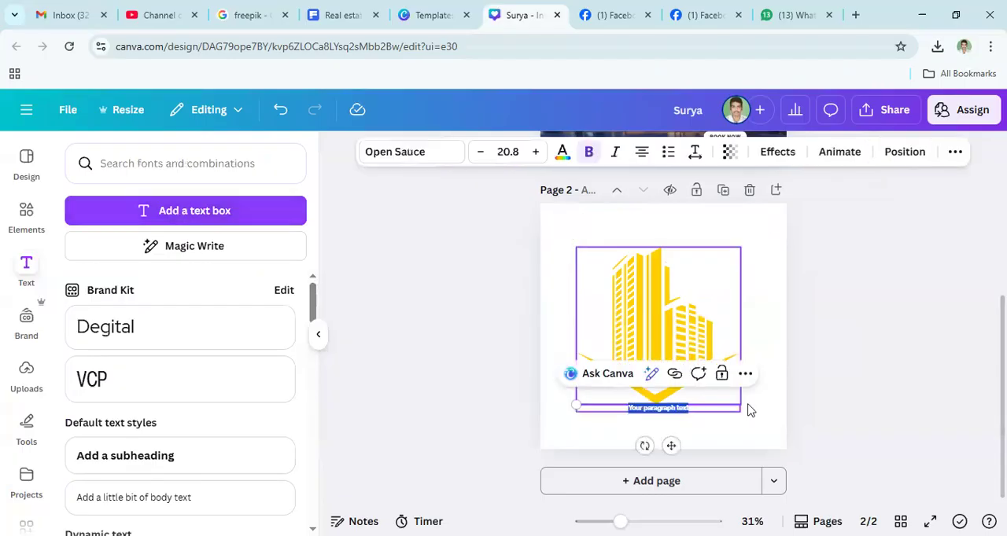
pyautogui.moveTo(578, 405); pyautogui.dragTo(470, 350)
pyautogui.click(667, 405)
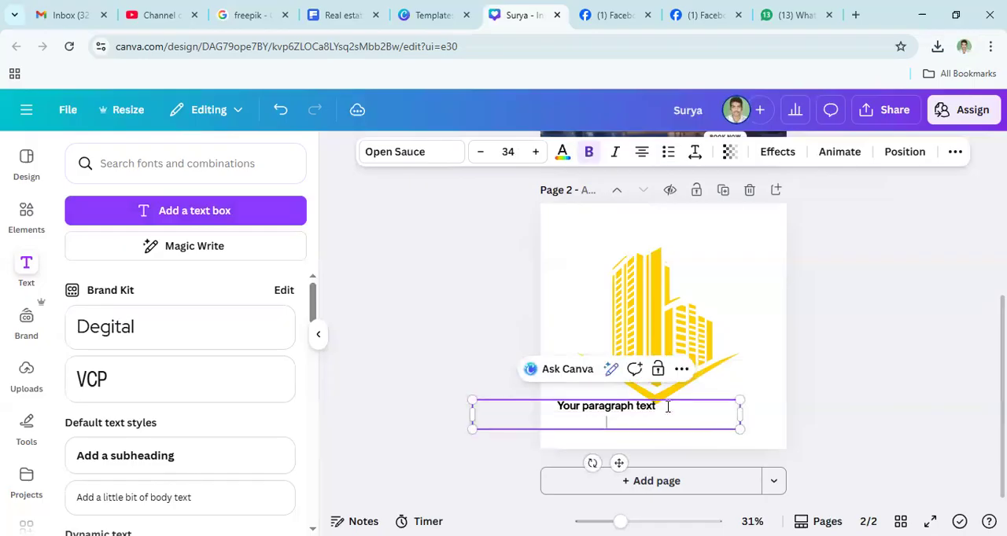
pyautogui.moveTo(472, 401); pyautogui.dragTo(603, 415)
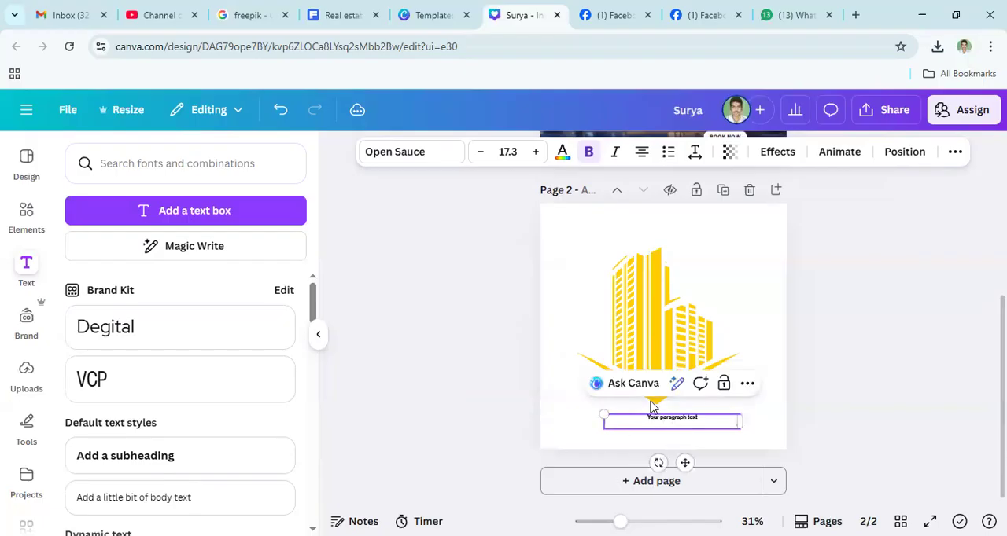
pyautogui.click(647, 423)
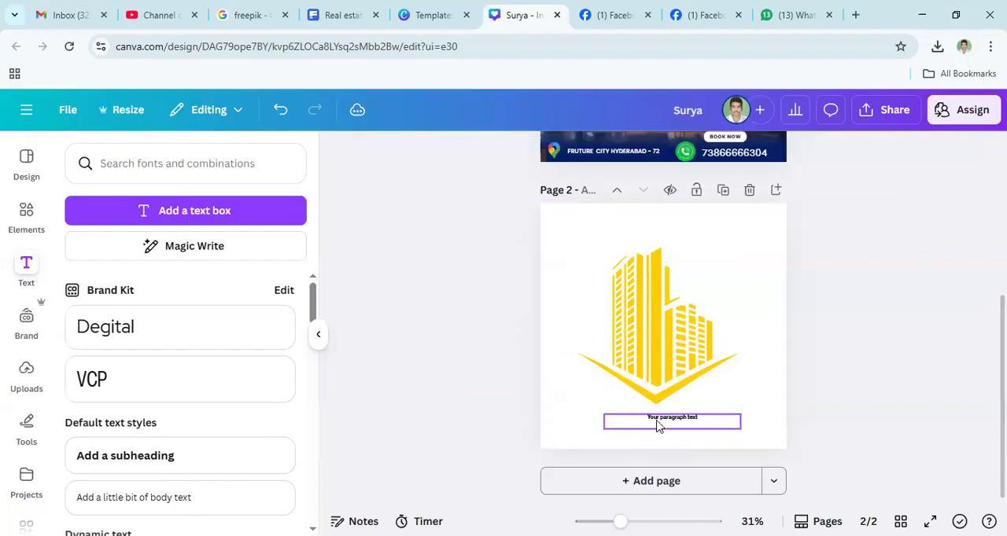
pyautogui.click(652, 418)
pyautogui.moveTo(652, 417); pyautogui.dragTo(661, 220)
# - Replace the placeholder text with "HYD REAL ESTATE", add two blank lines beneath it and narrow the text box
pyautogui.doubleClick(661, 220)
pyautogui.click(661, 221)
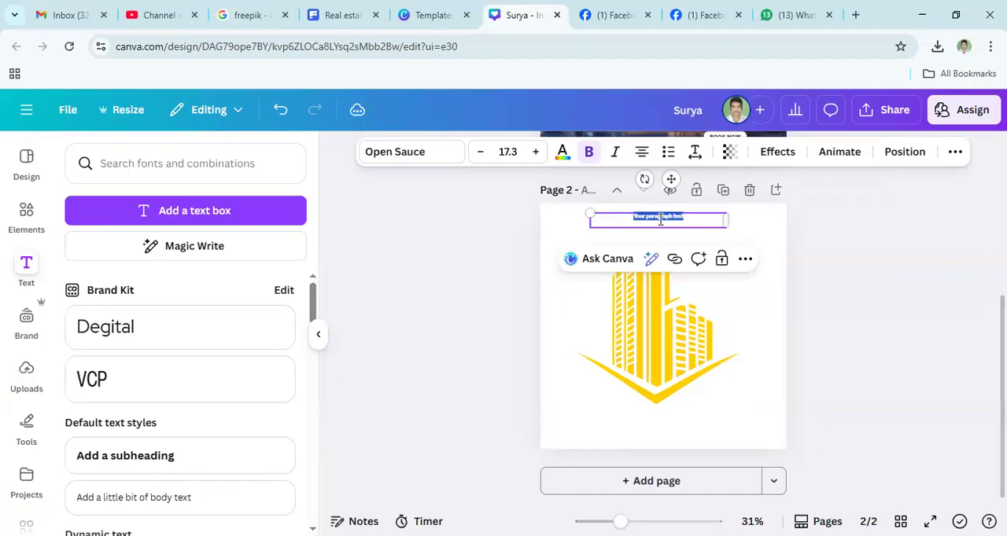
pyautogui.write('R')
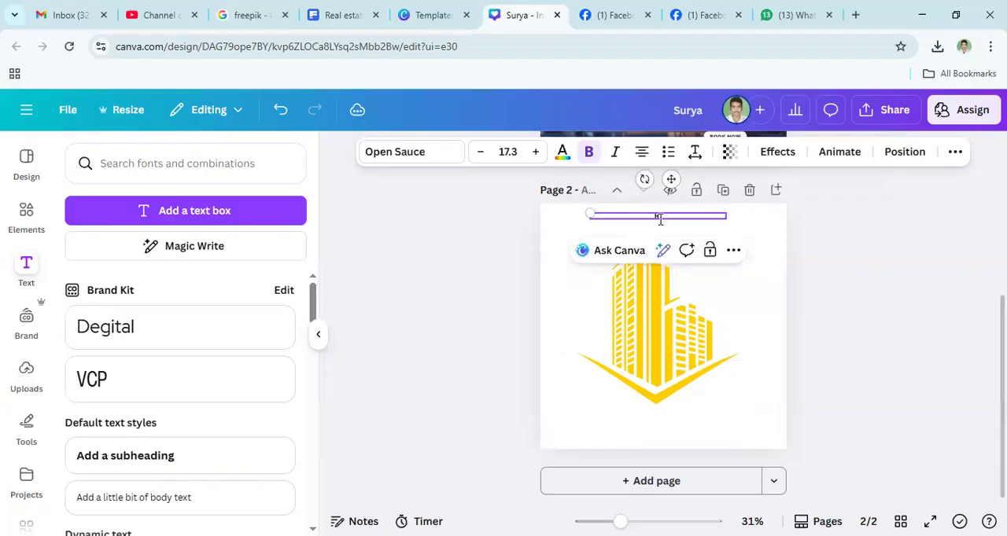
pyautogui.write('YD REAL ESTATE')
pyautogui.moveTo(608, 212); pyautogui.dragTo(615, 213)
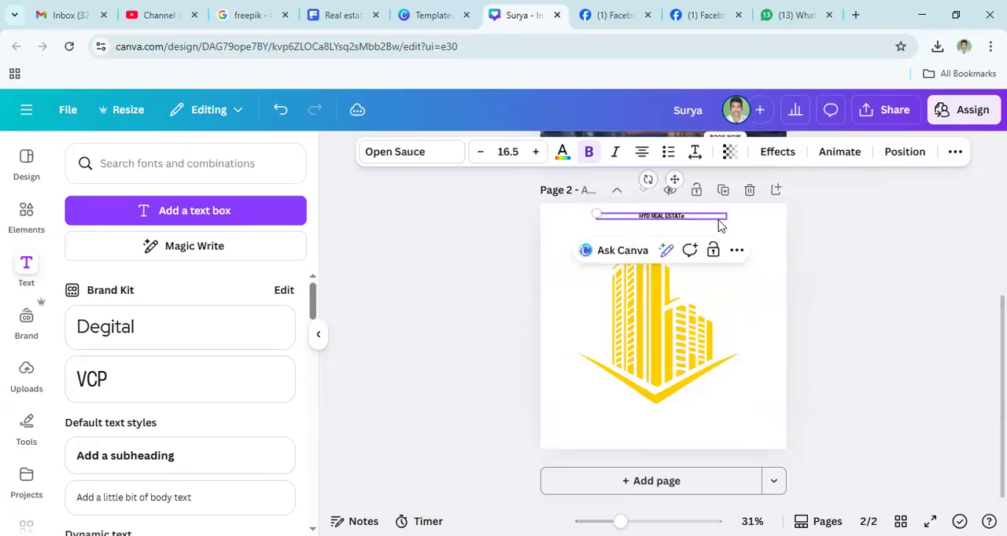
pyautogui.press('Return')
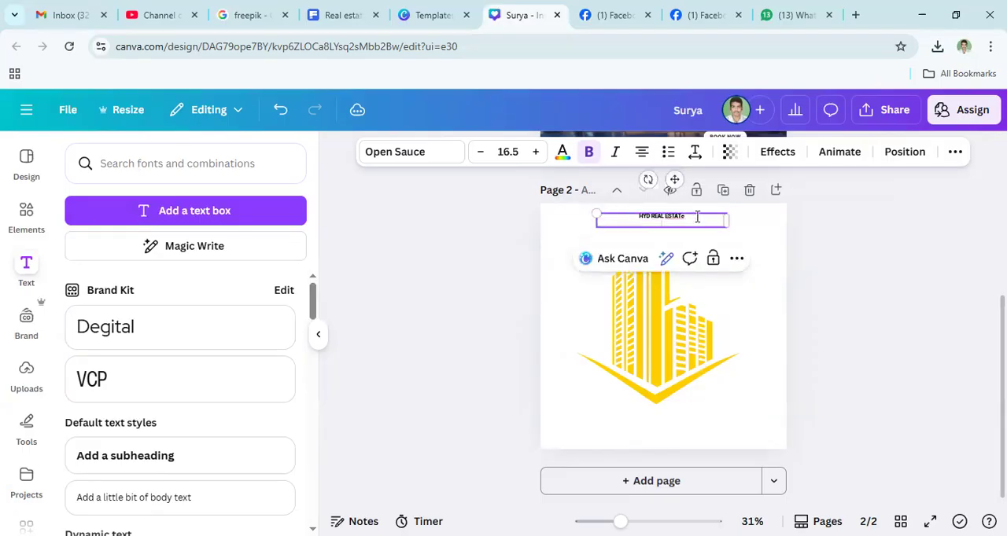
pyautogui.press('Return')
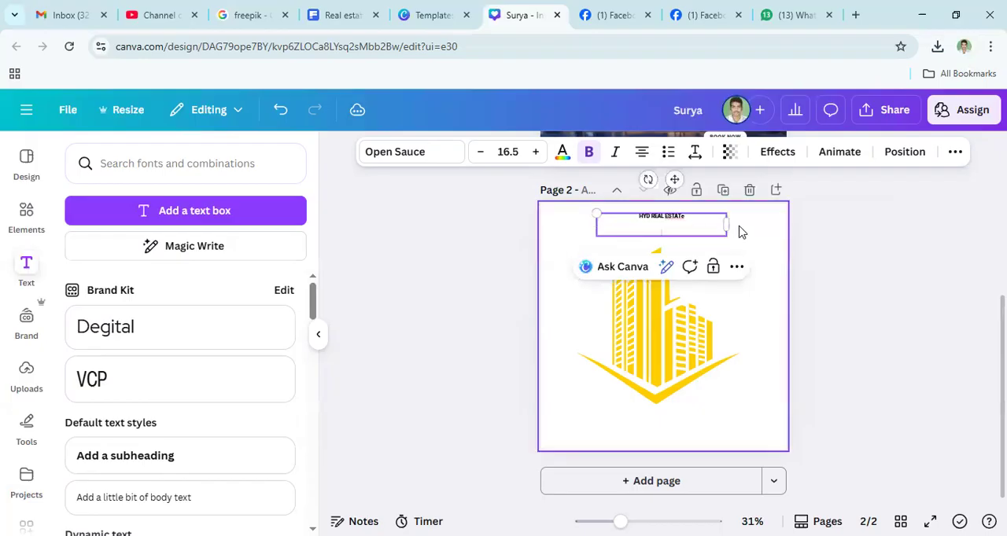
pyautogui.moveTo(725, 228); pyautogui.dragTo(663, 224)
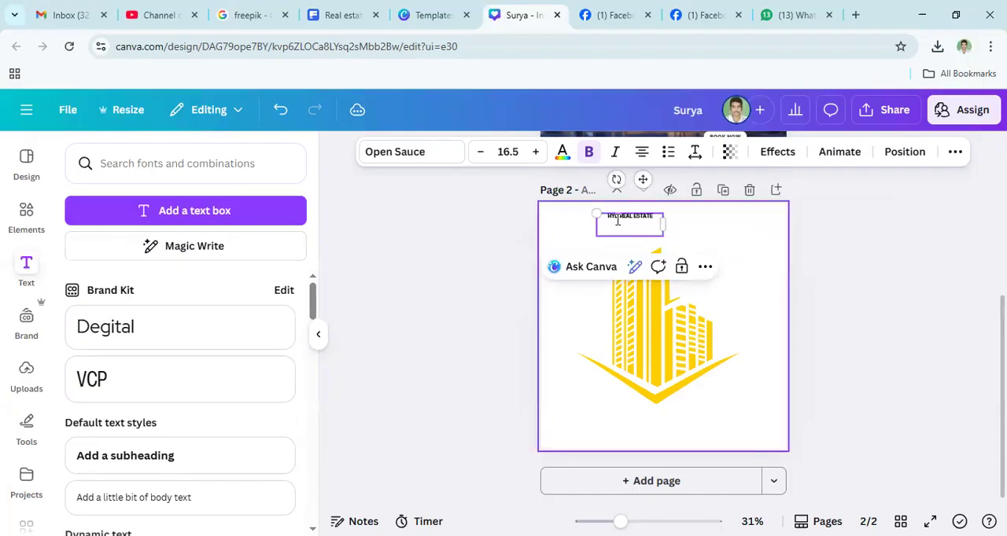
# - Enlarge the "HYD REAL ESTATE" text to font size 81.4 and widen its box so it wraps onto two lines
pyautogui.tripleClick(617, 221)
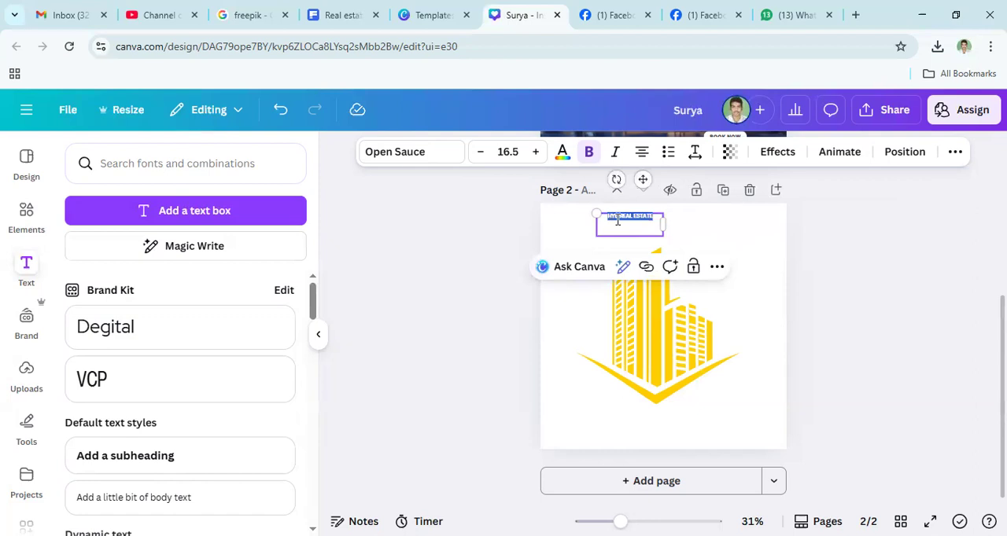
pyautogui.click(511, 151)
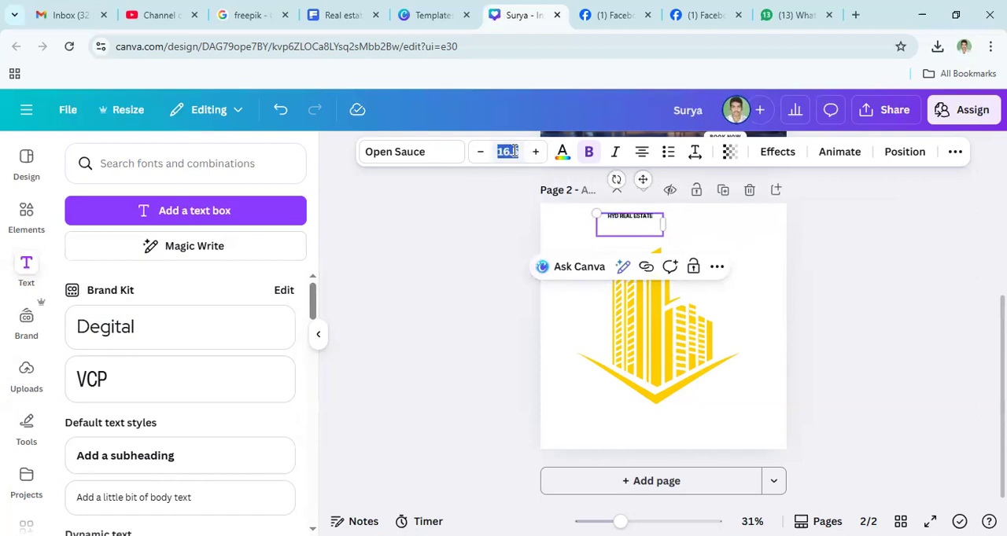
pyautogui.write('40')
pyautogui.press('Return')
pyautogui.moveTo(663, 266); pyautogui.dragTo(716, 254)
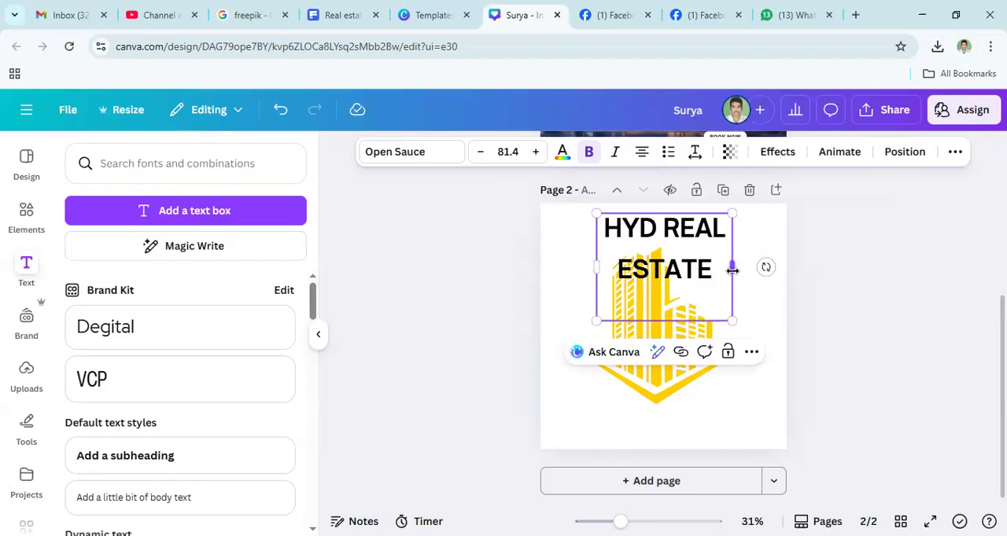
# - Widen the "HYD REAL ESTATE" text box on both sides so the heading fits on one line
pyautogui.moveTo(732, 269); pyautogui.dragTo(779, 268)
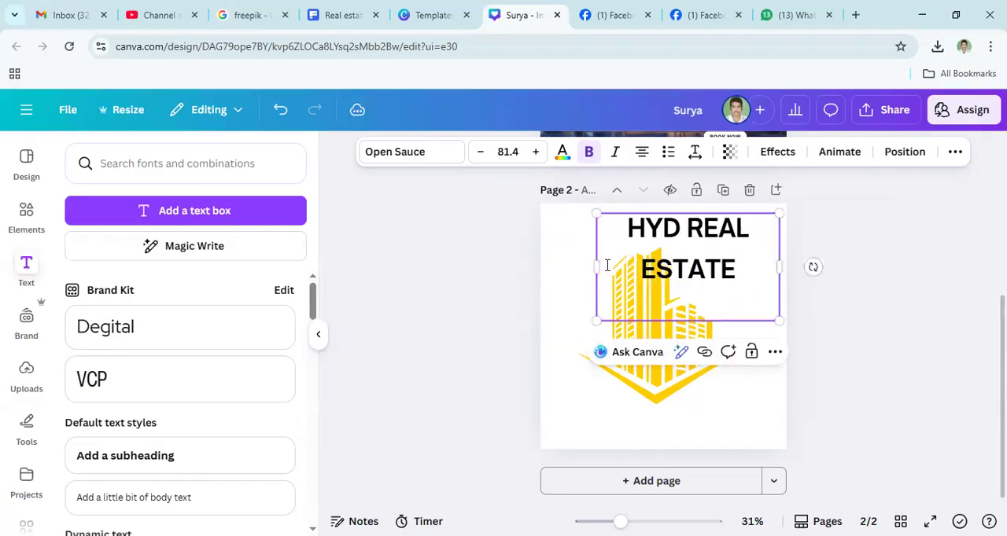
pyautogui.moveTo(586, 266); pyautogui.dragTo(549, 274)
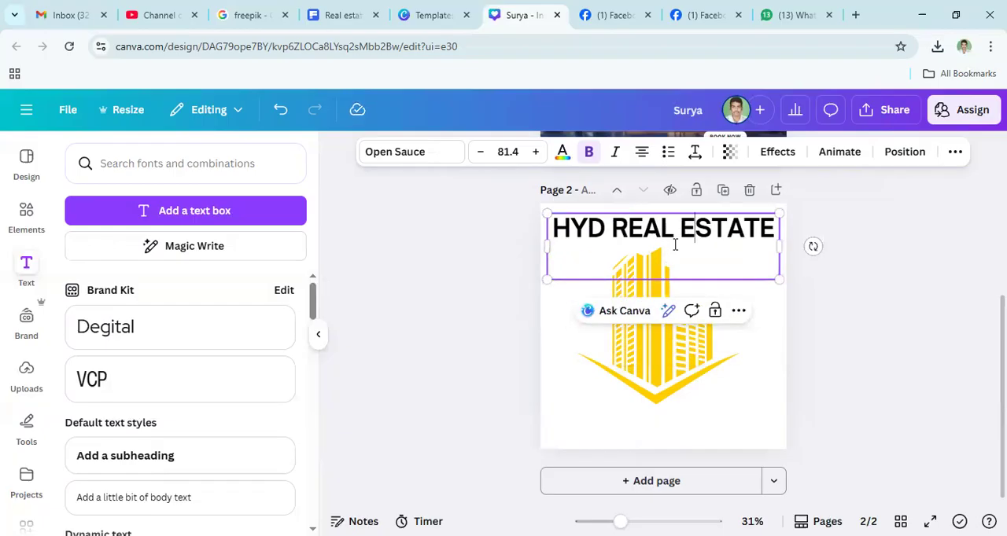
# - Try Open Sauce and Poppins on the whole "HYD REAL ESTATE" heading and set its font to Cinzel
pyautogui.hotkey('ctrl', 'a')
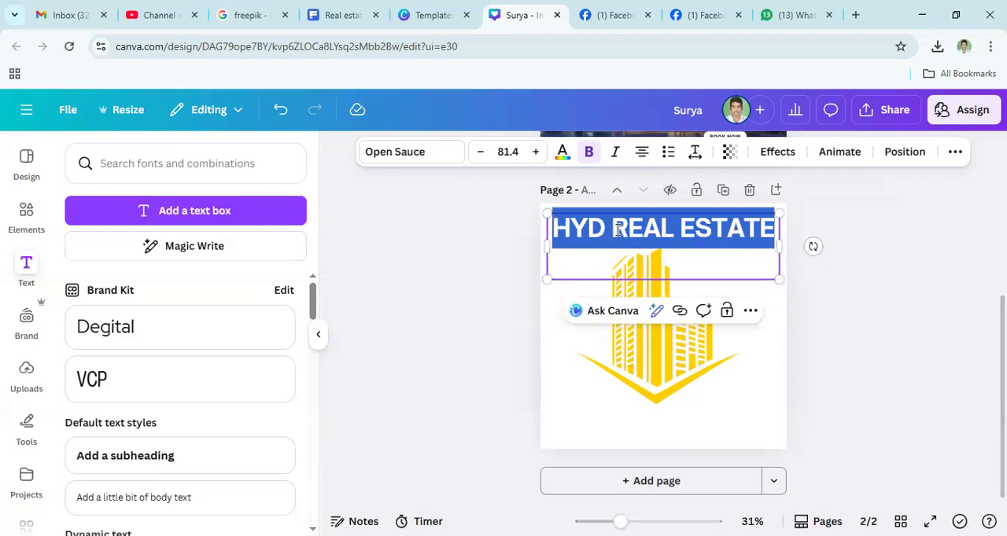
pyautogui.tripleClick(617, 230)
pyautogui.click(409, 155)
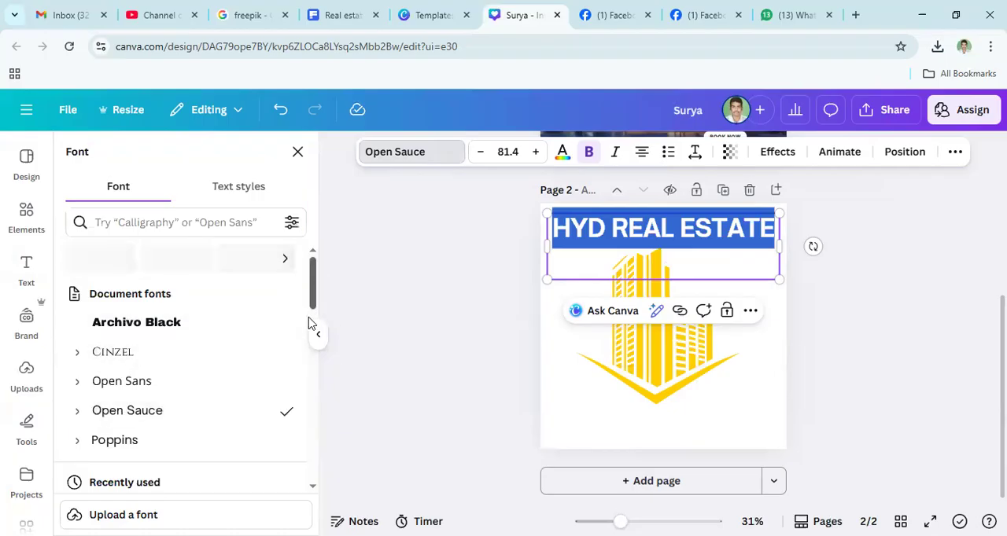
pyautogui.scroll(-5, 298, 350)
pyautogui.scroll(-5, 299, 393)
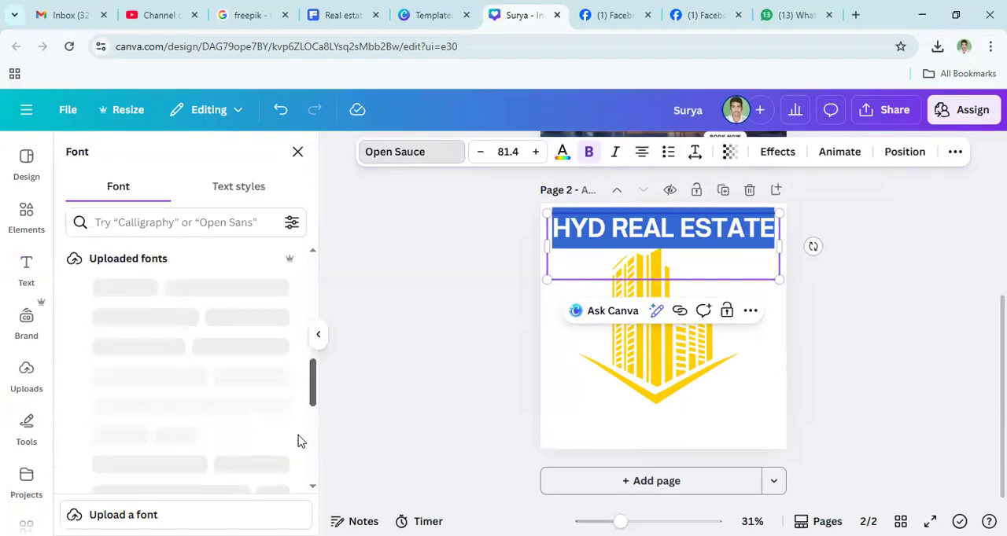
pyautogui.scroll(-5, 306, 420)
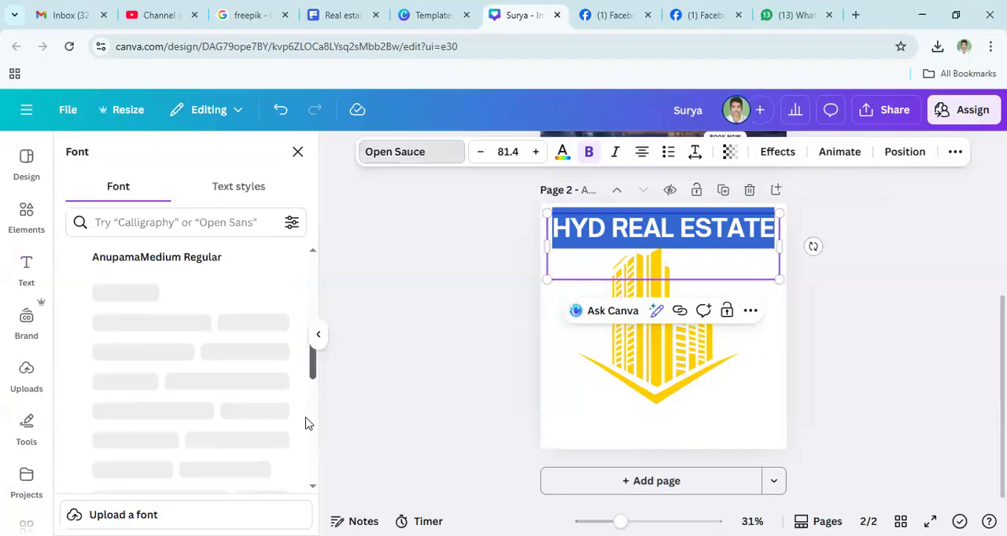
pyautogui.scroll(6, 309, 370)
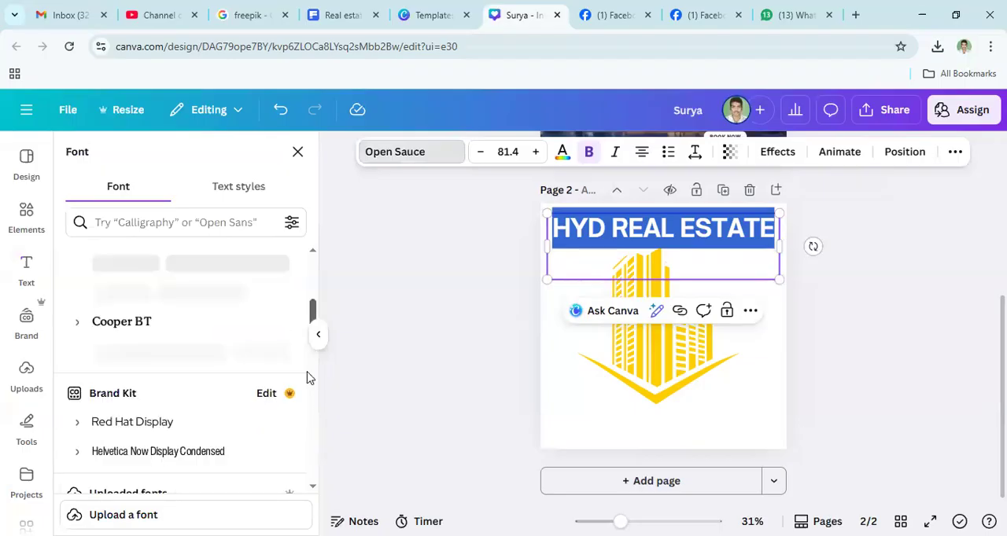
pyautogui.scroll(2, 307, 348)
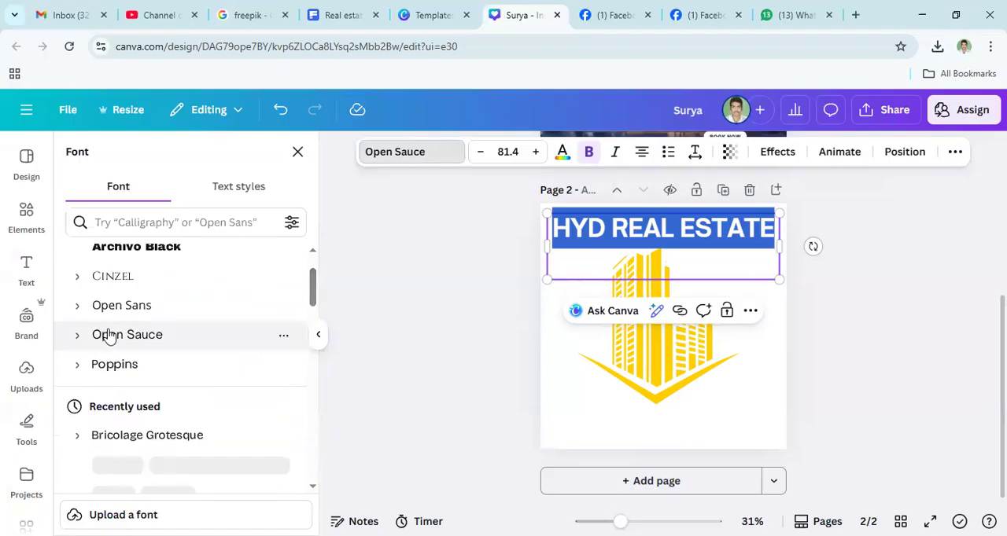
pyautogui.click(120, 338)
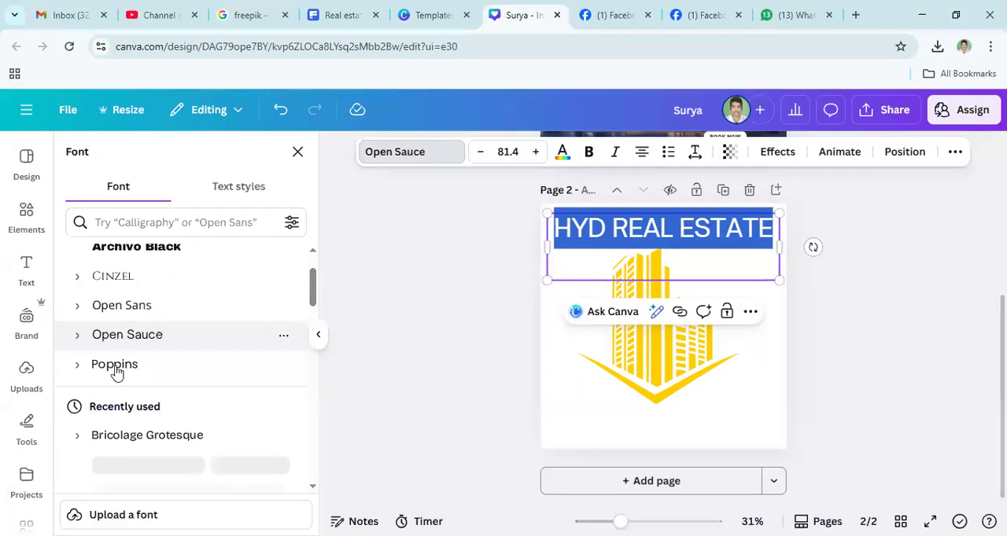
pyautogui.click(275, 360)
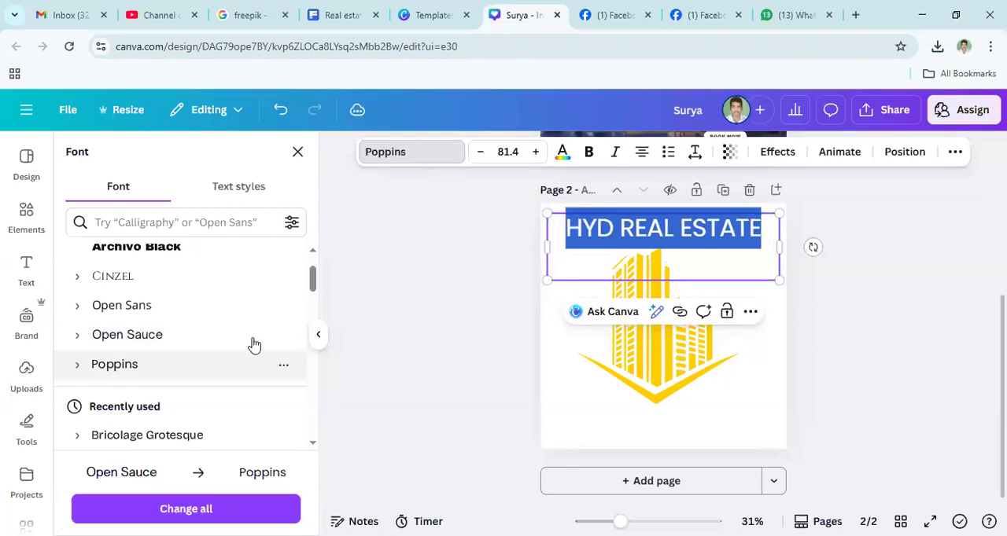
pyautogui.click(101, 277)
pyautogui.moveTo(313, 286); pyautogui.dragTo(310, 275)
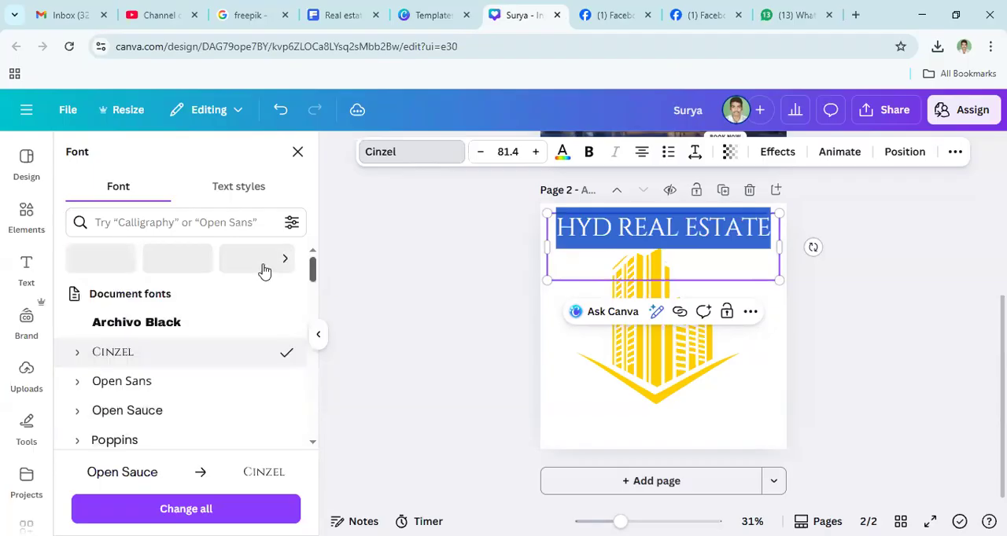
pyautogui.moveTo(312, 272); pyautogui.dragTo(313, 289)
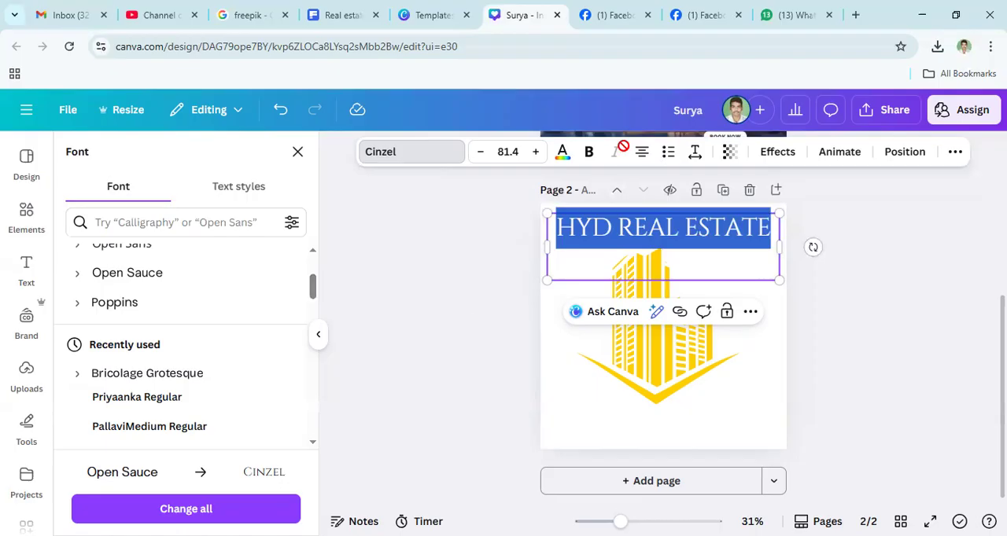
# - Switch to WhatsApp, copy the phrase "శాంతిభద్రతల పరిరక్షణ" from the group message and return to the Canva design
pyautogui.click(796, 15)
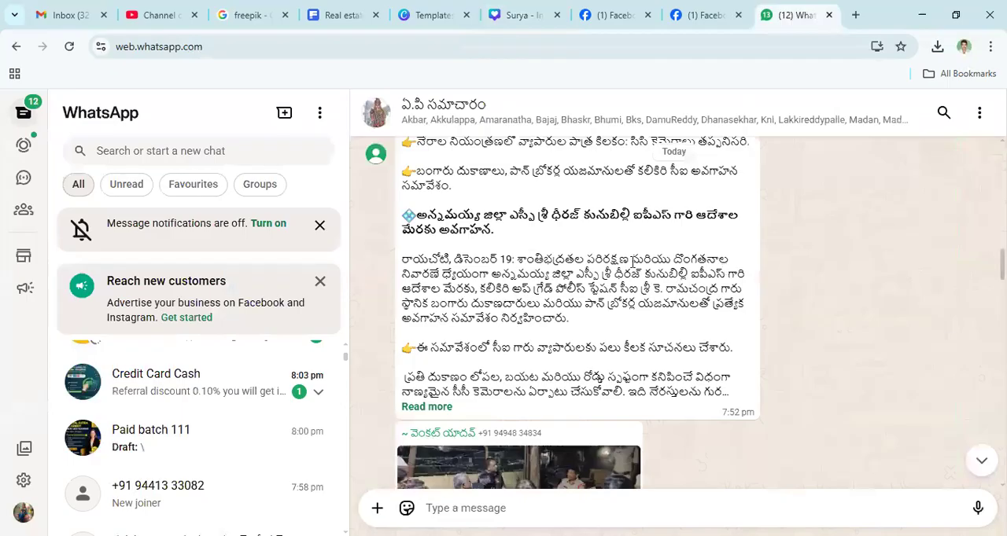
pyautogui.doubleClick(632, 262)
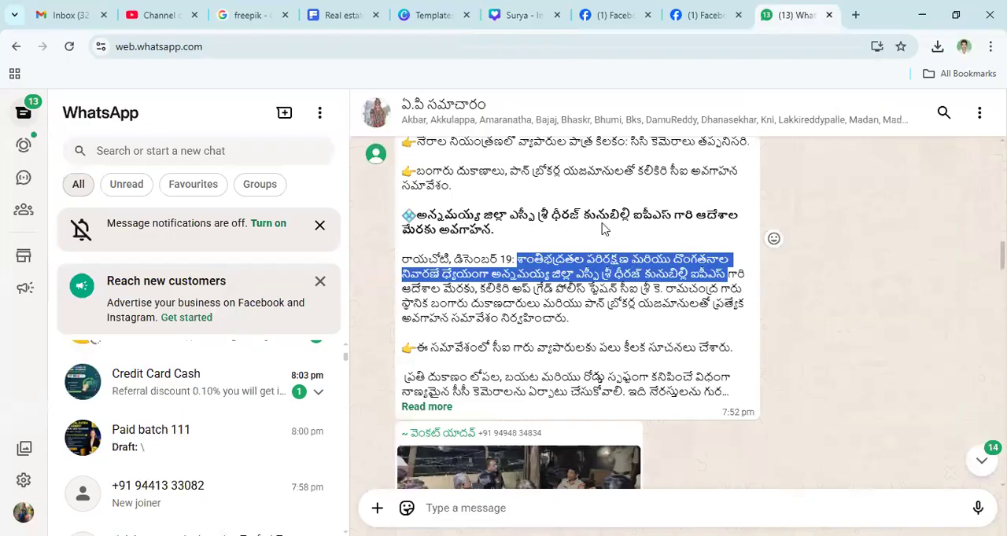
pyautogui.hotkey('shift', 'Up')
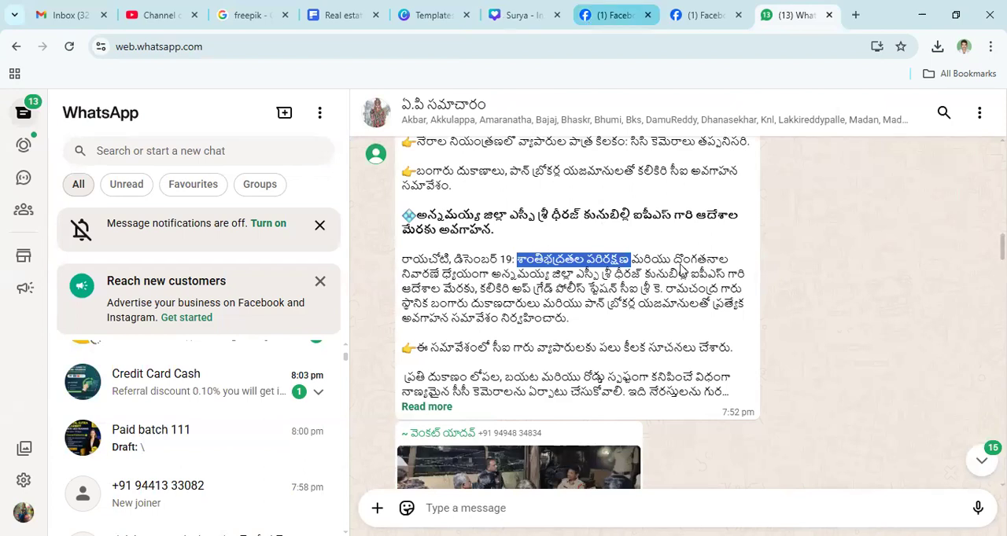
pyautogui.hotkey('ctrl', '6')
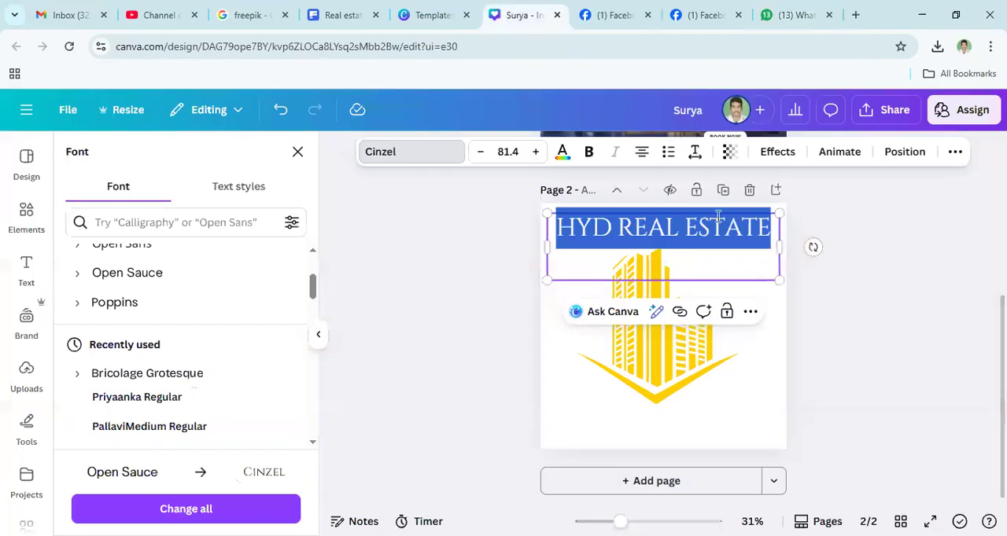
# - Duplicate page 2 with its heading and yellow building graphic
pyautogui.press('Down')
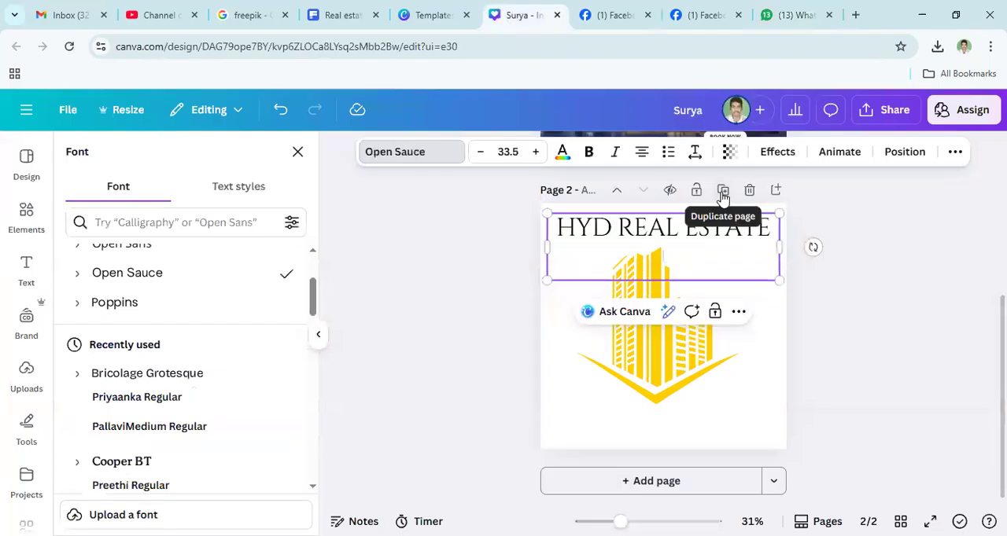
pyautogui.click(723, 192)
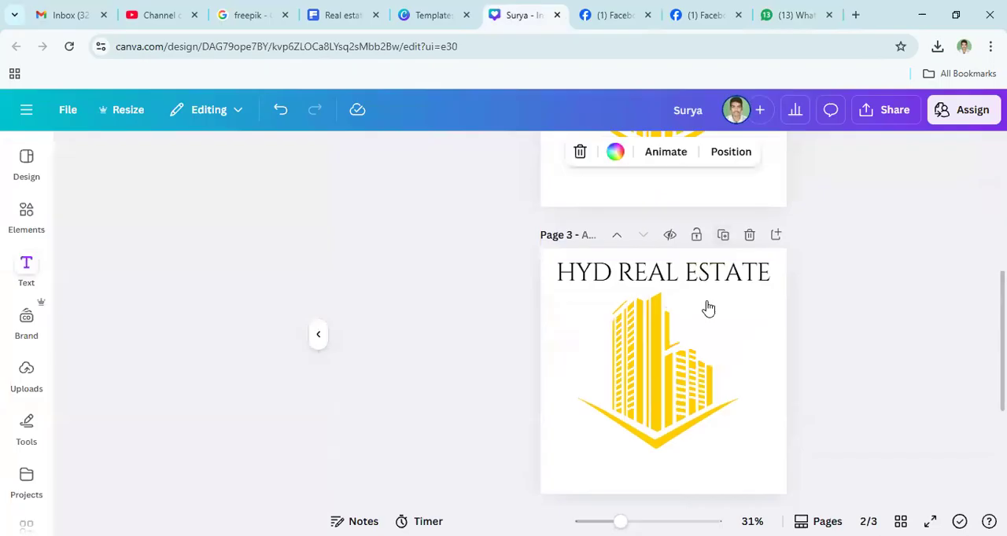
# - Duplicate the heading text box on page 2 and replace the copy's text with "శాంతిభద్రతల పరిరక్షణ" at font size 73.5, beneath the heading
pyautogui.scroll(3, 803, 315)
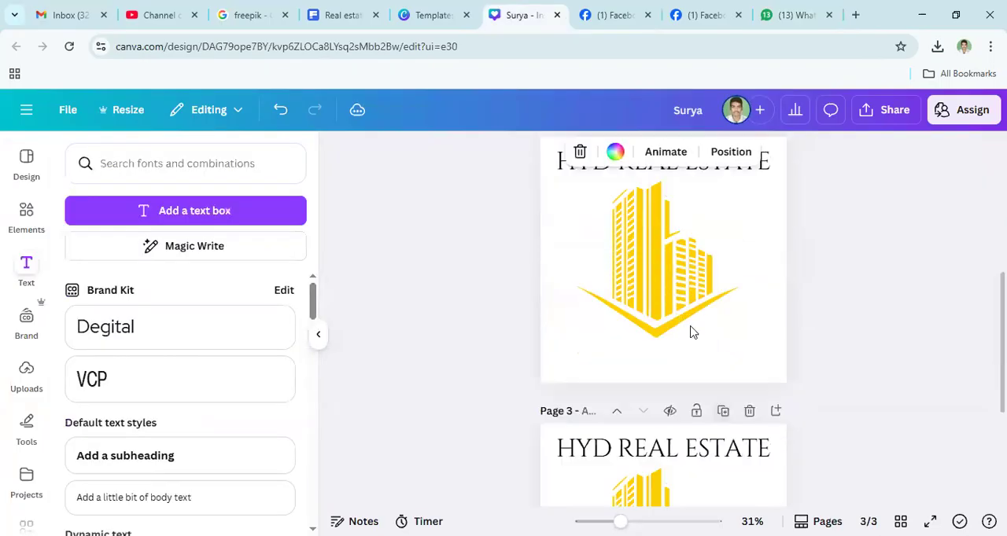
pyautogui.click(661, 273)
pyautogui.click(653, 250)
pyautogui.click(674, 238)
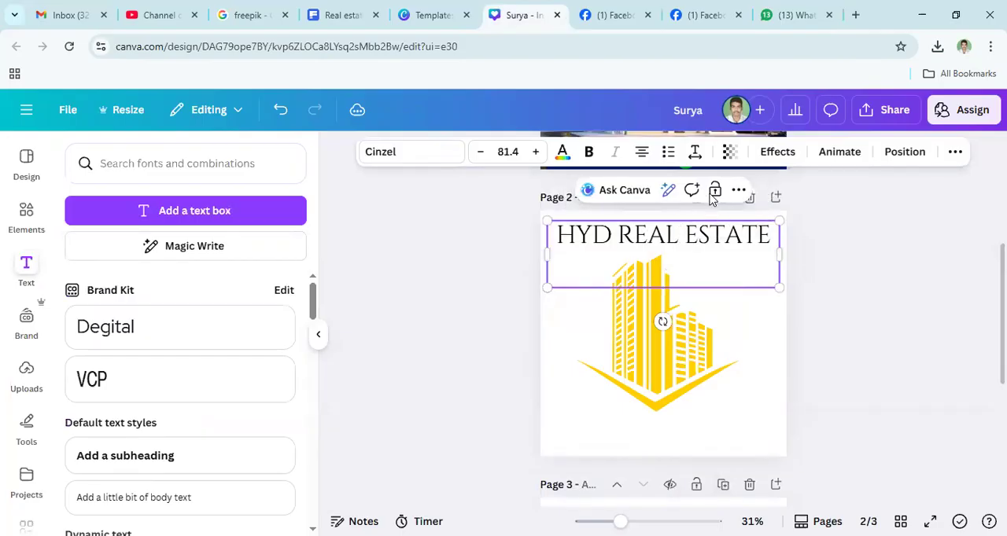
pyautogui.click(713, 193)
pyautogui.click(714, 193)
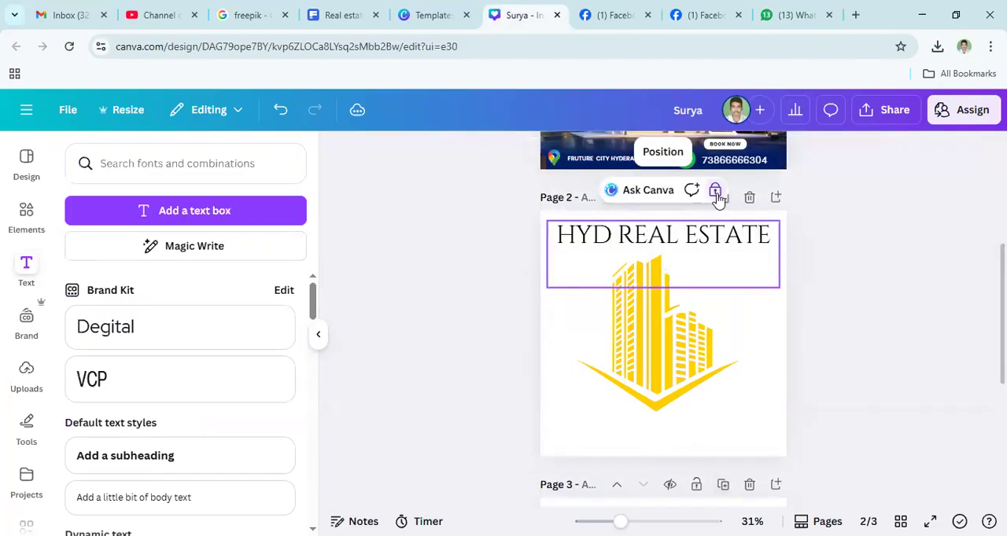
pyautogui.click(715, 193)
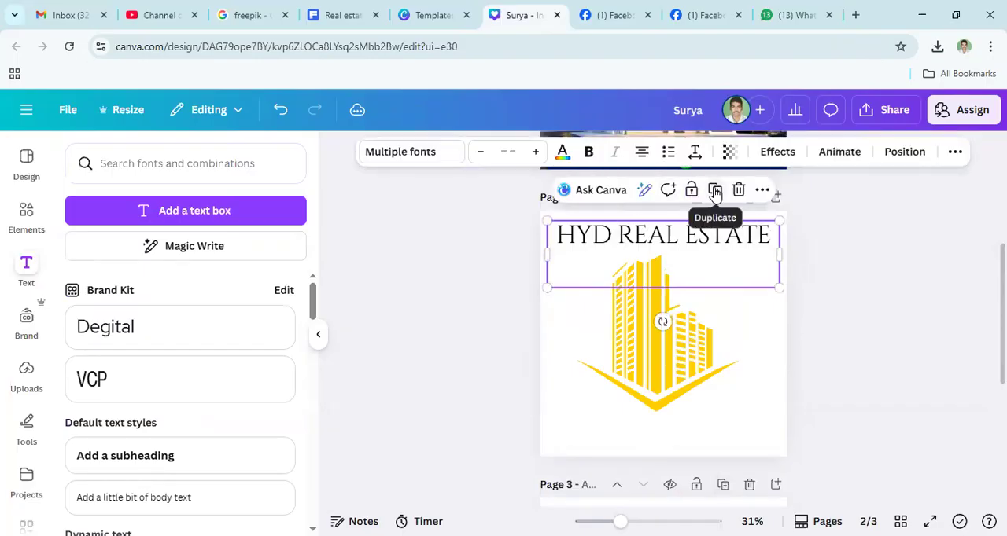
pyautogui.click(715, 193)
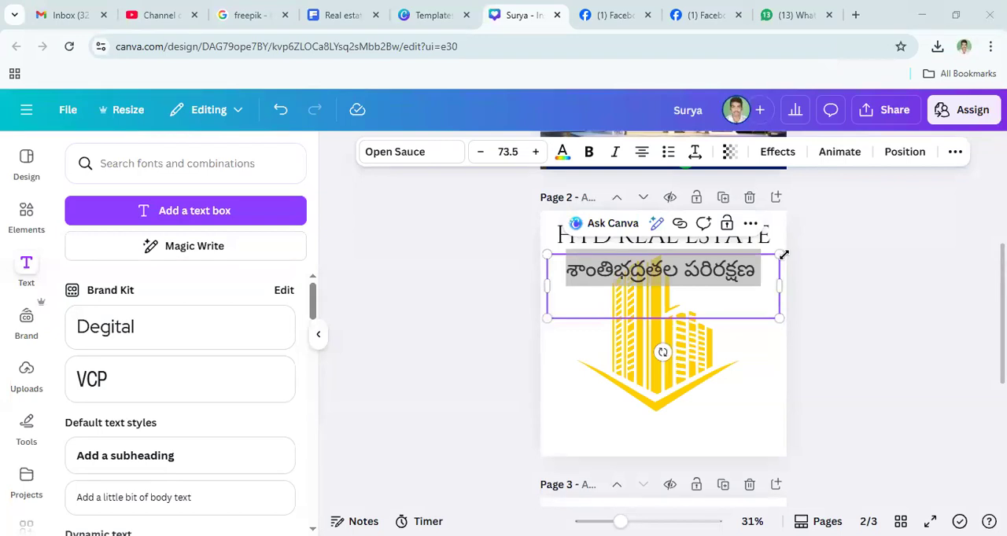
# - Set the font of the Telugu text beneath the heading to Priyaanka Regular
pyautogui.click(645, 275)
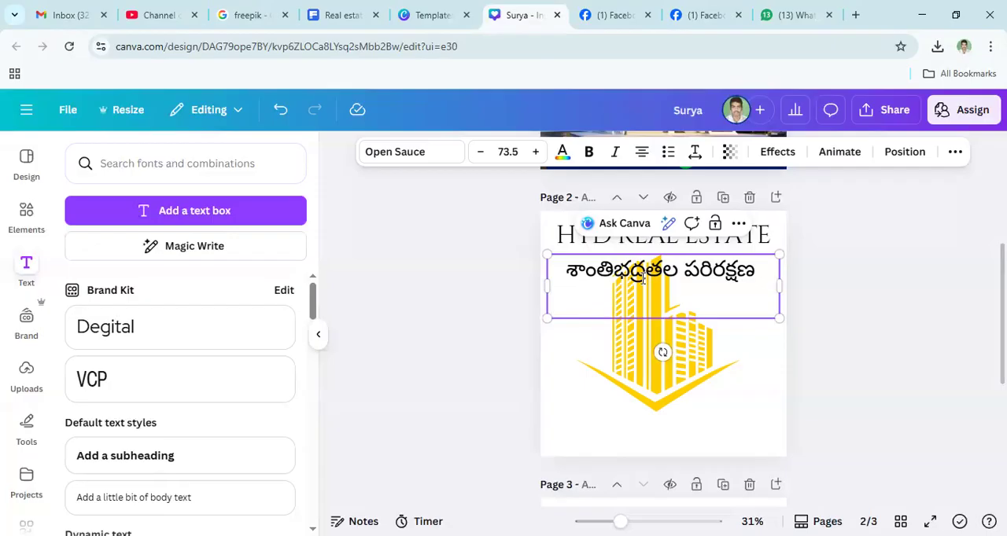
pyautogui.hotkey('ctrl', 'a')
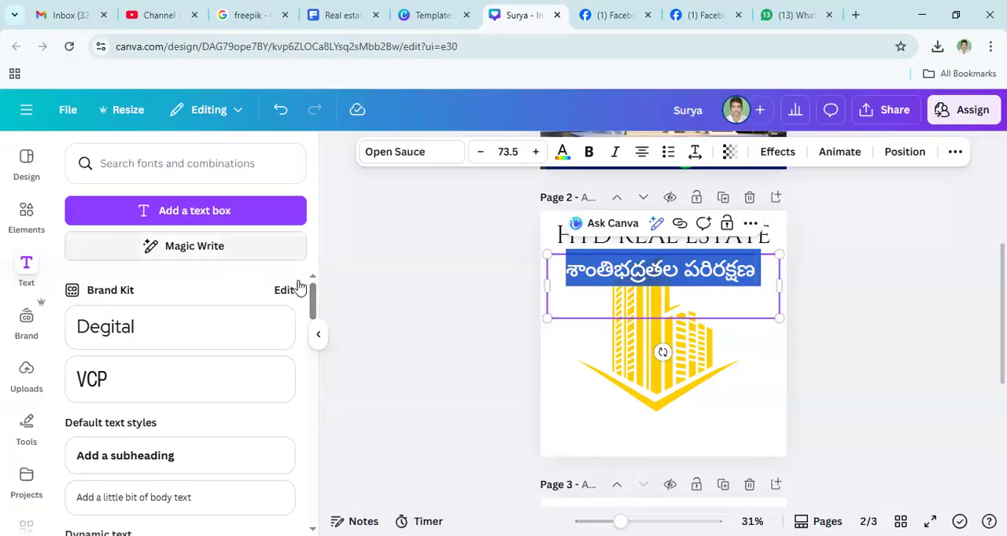
pyautogui.click(391, 154)
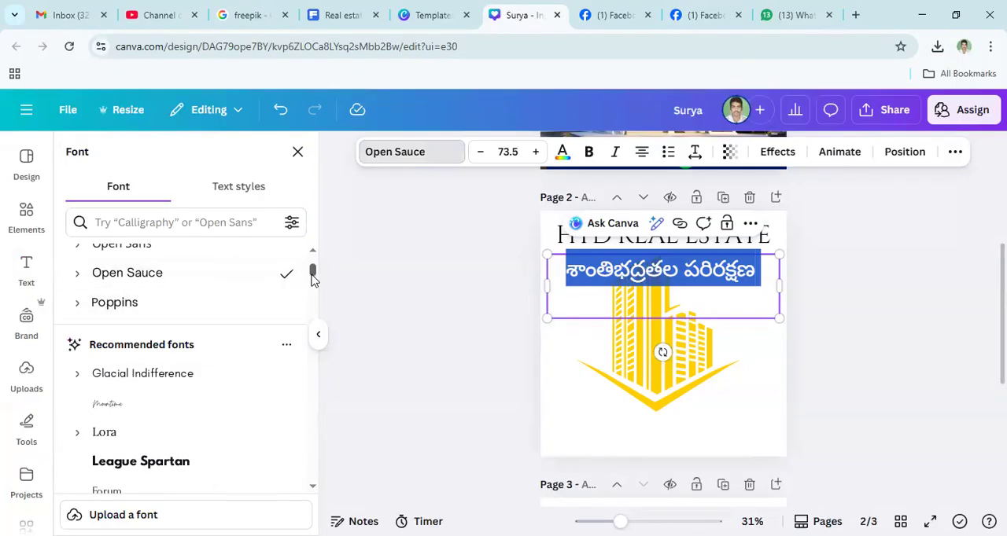
pyautogui.moveTo(311, 273); pyautogui.dragTo(312, 283)
pyautogui.scroll(-3, 312, 283)
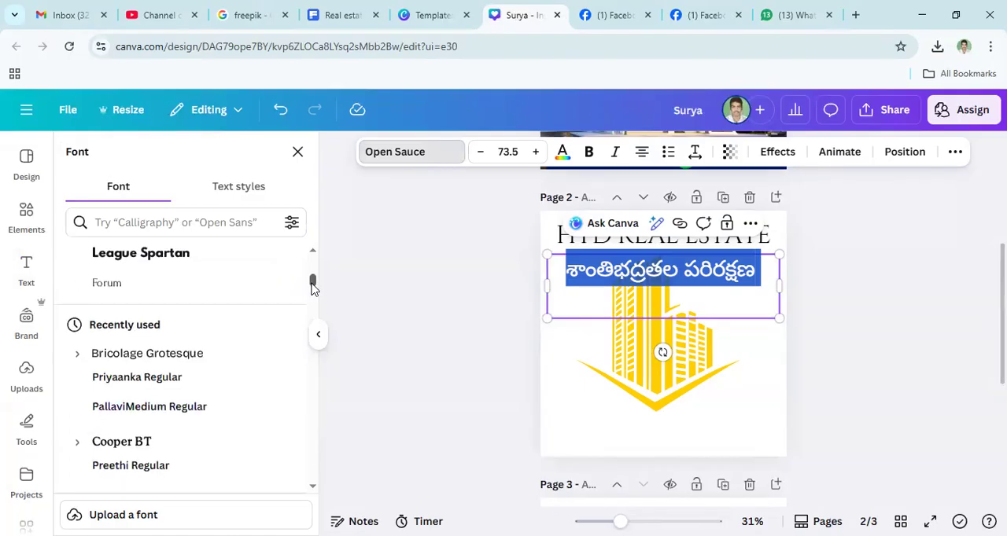
pyautogui.scroll(-1, 220, 335)
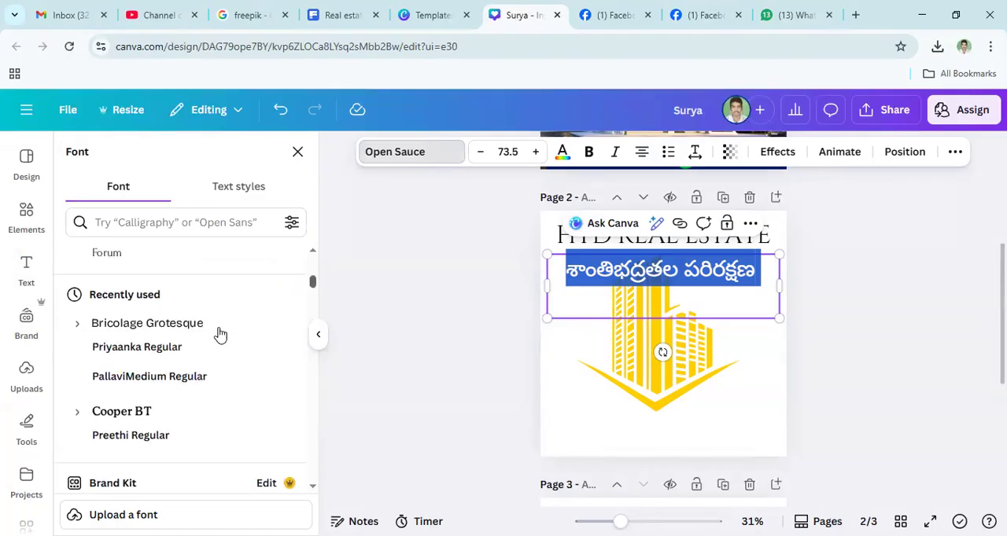
pyautogui.click(138, 351)
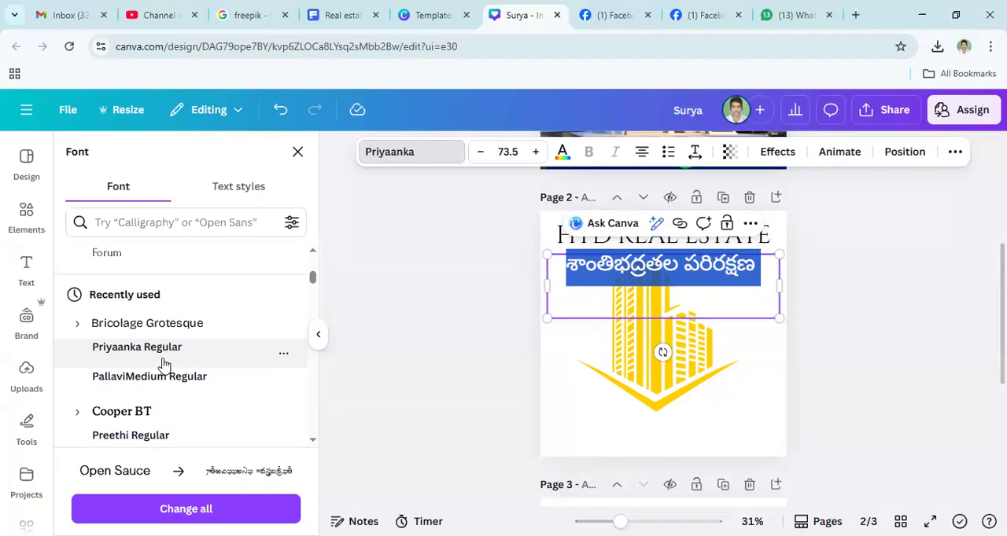
pyautogui.click(163, 364)
pyautogui.click(725, 275)
pyautogui.click(749, 197)
pyautogui.scroll(4, 651, 245)
pyautogui.scroll(-4, 651, 241)
pyautogui.hotkey('ctrl', 'z')
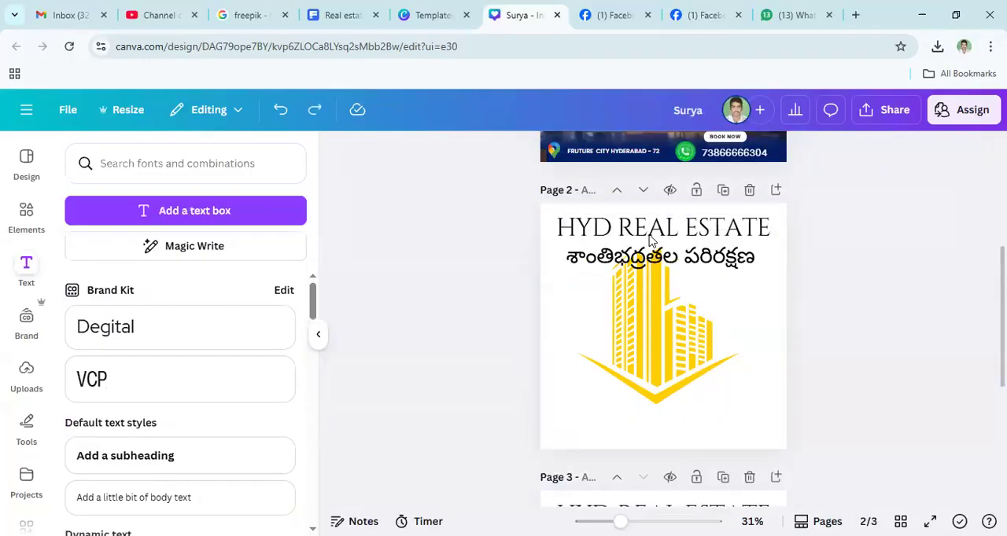
# - Delete the Telugu text box beneath the heading on page 2
pyautogui.click(684, 275)
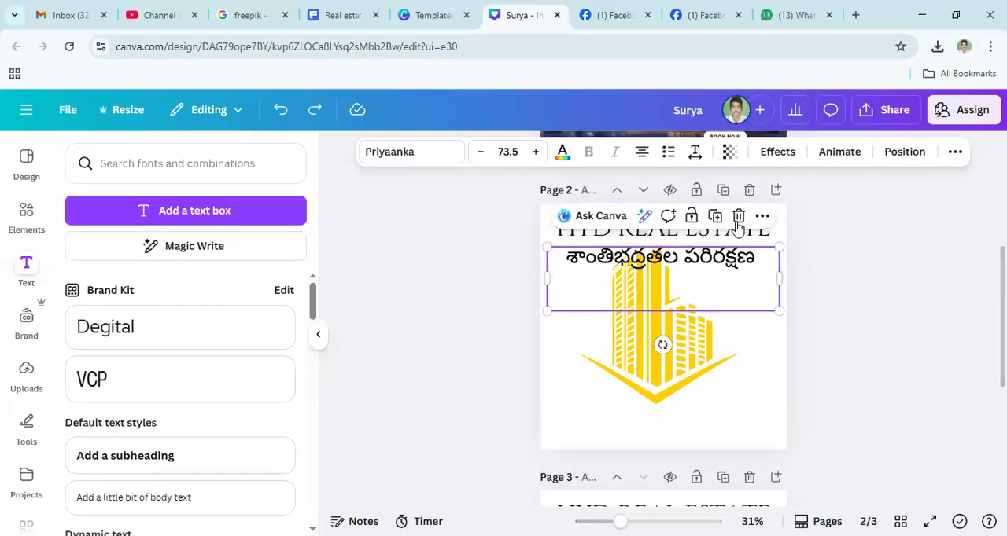
pyautogui.press('Delete')
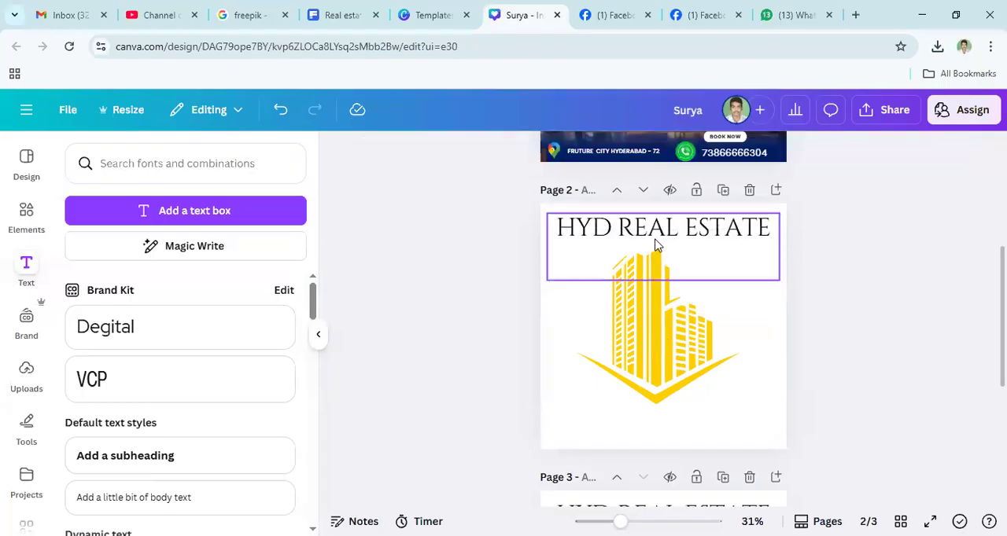
# - Colour the "HYD REAL ESTATE" heading on page 2 red (#FF0000) and make it bold
pyautogui.doubleClick(657, 246)
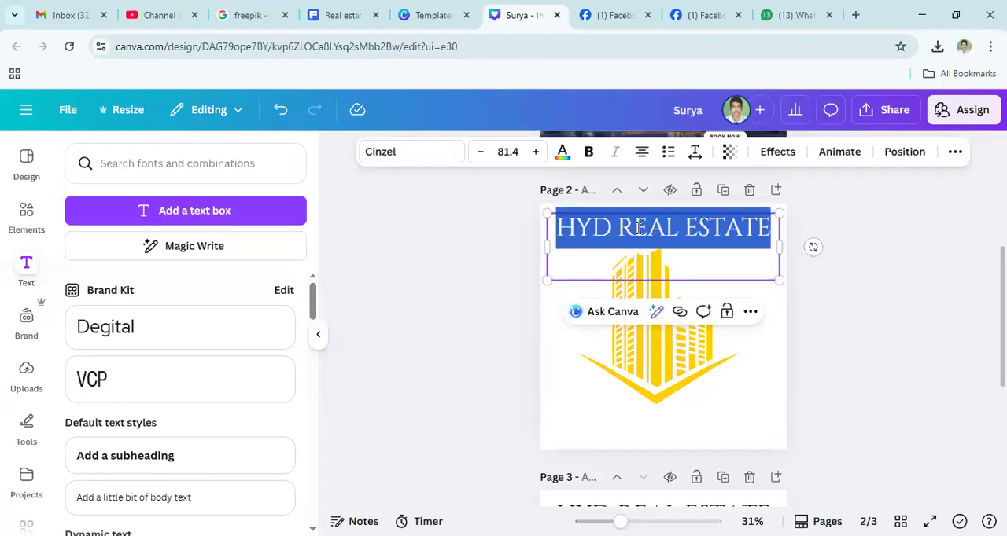
pyautogui.click(561, 163)
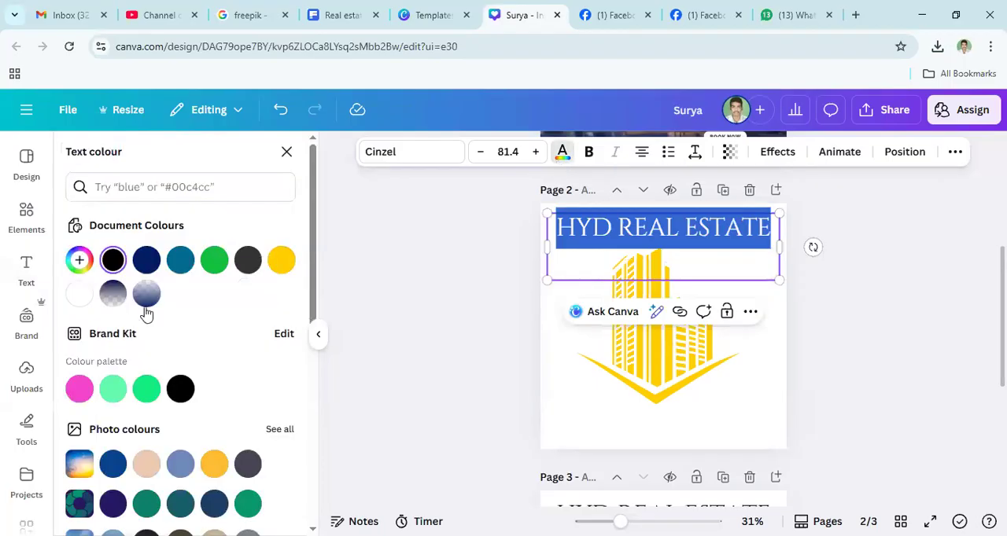
pyautogui.click(80, 260)
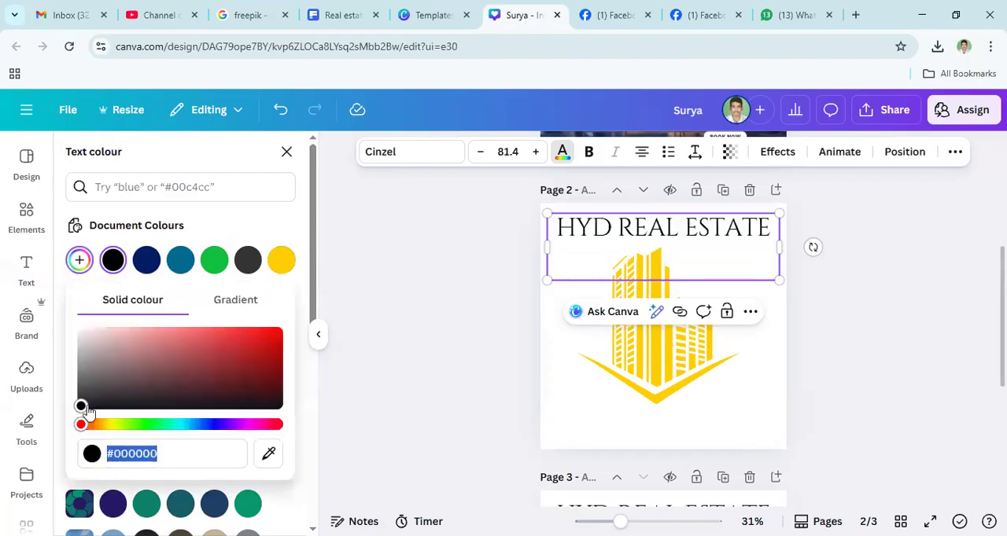
pyautogui.moveTo(83, 408); pyautogui.dragTo(313, 318)
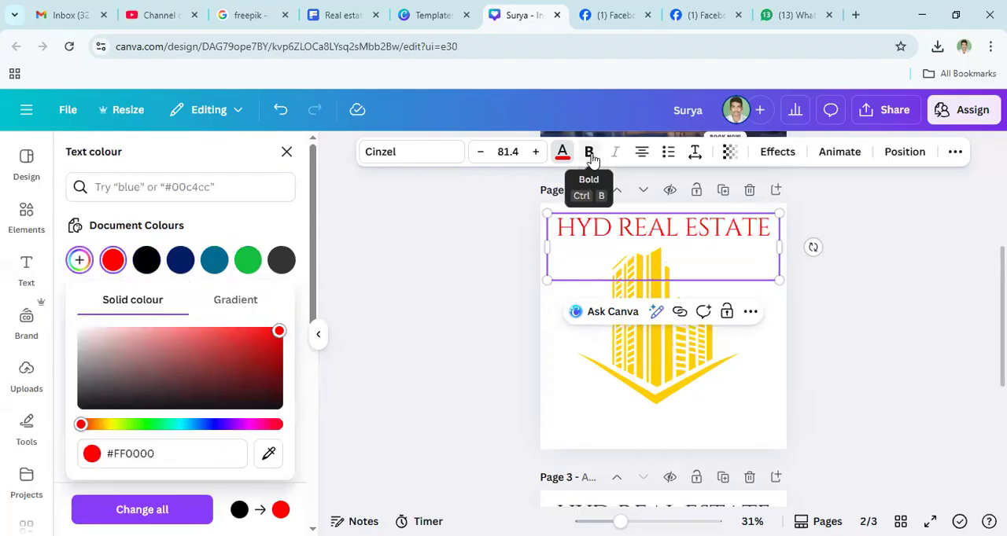
pyautogui.click(589, 154)
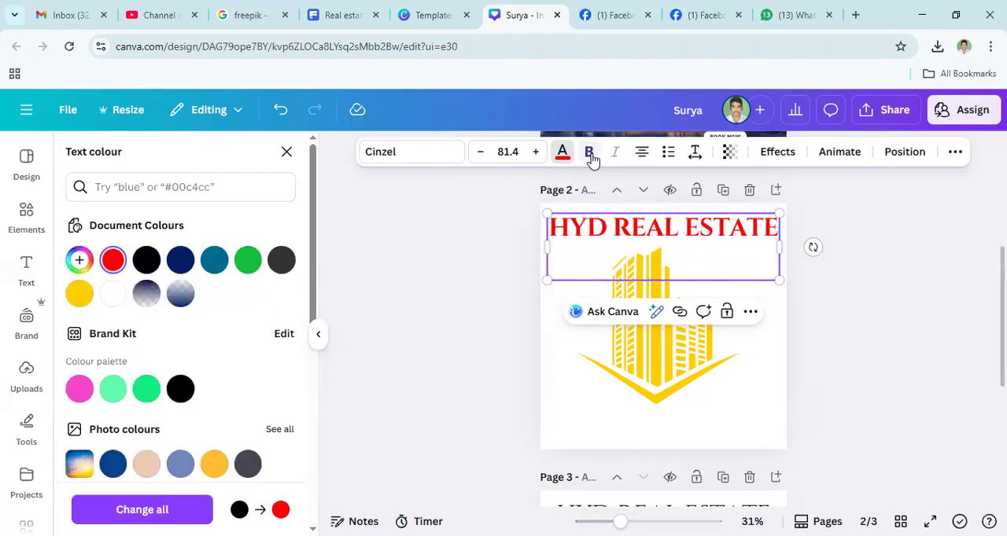
# - Try out the transparency setting of the "HYD REAL ESTATE" heading on page 2
pyautogui.tripleClick(649, 236)
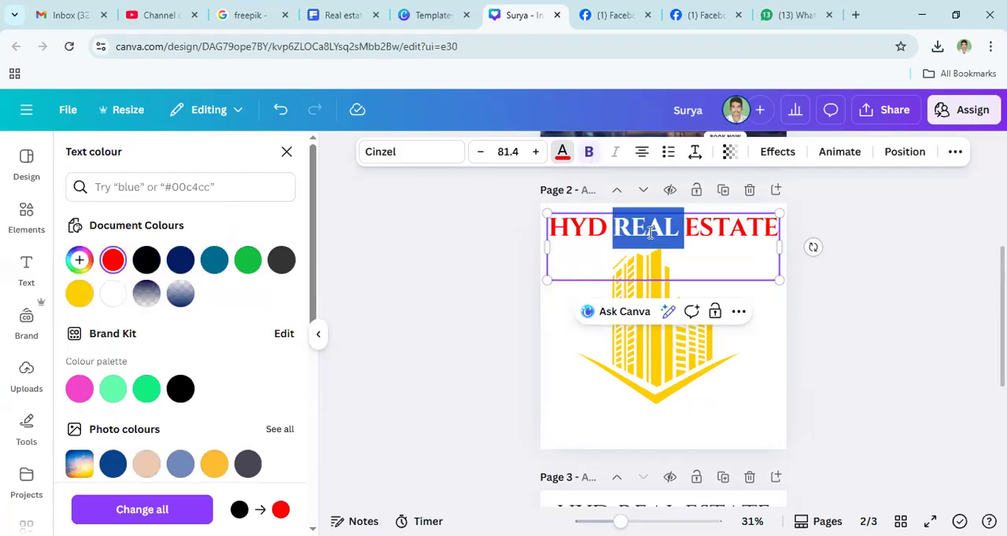
pyautogui.click(730, 157)
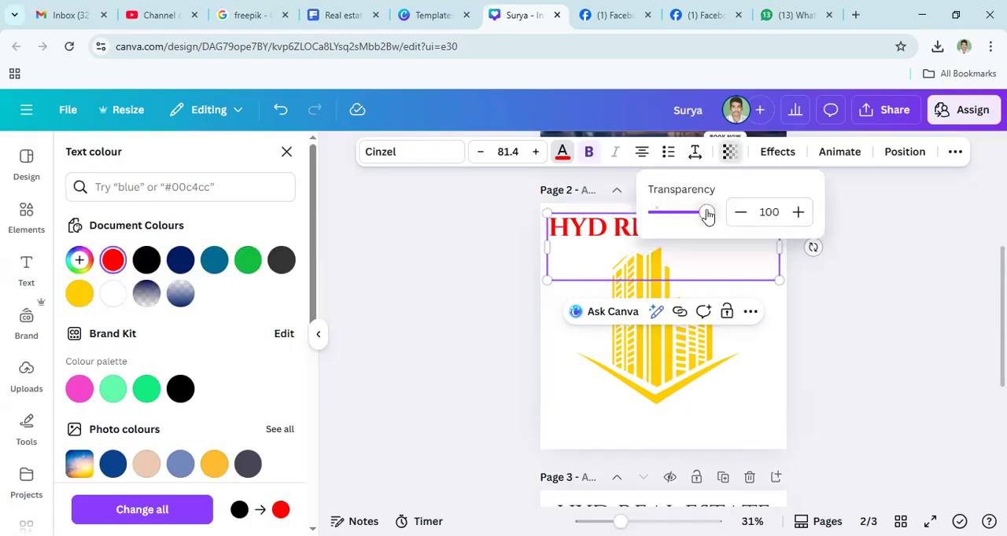
pyautogui.moveTo(702, 217); pyautogui.dragTo(722, 217)
pyautogui.click(749, 240)
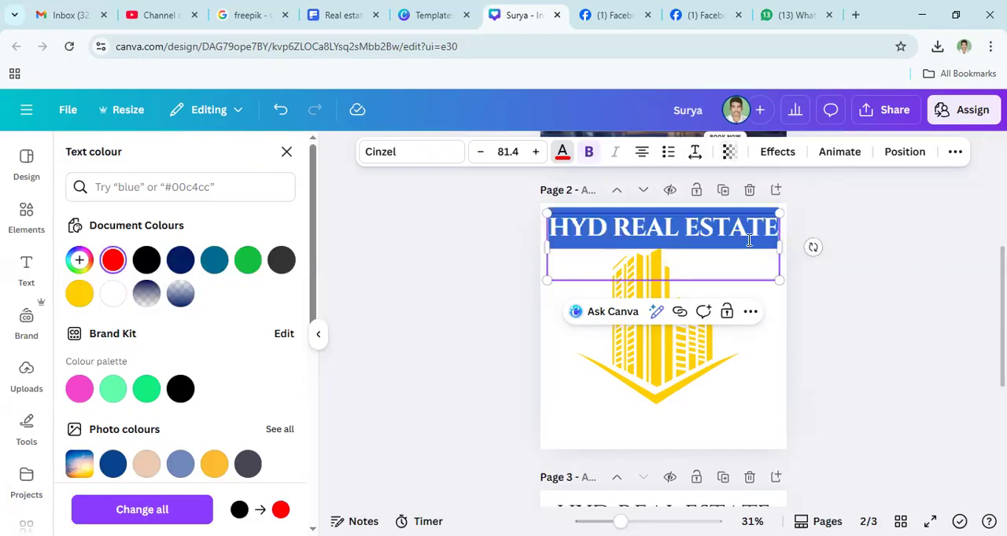
pyautogui.click(725, 229)
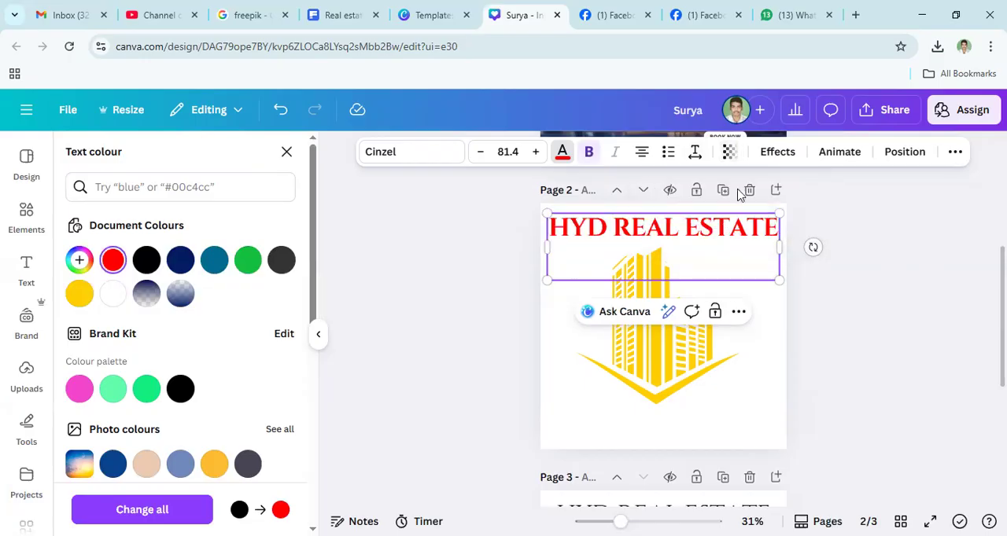
# - Try the Shadow, Lift, Hollow and Splice effects on the page 2 heading, and settle on the Outline effect
pyautogui.click(778, 152)
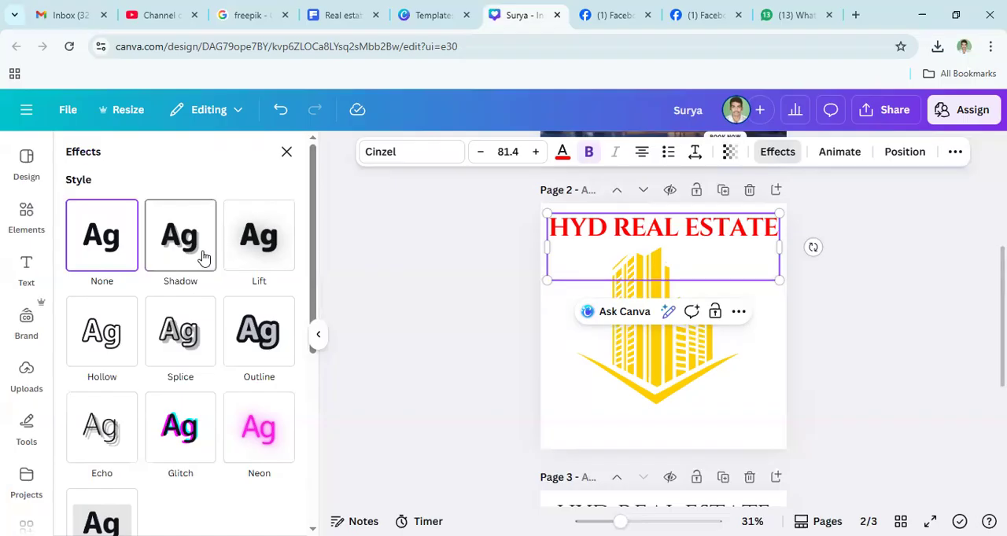
pyautogui.doubleClick(645, 236)
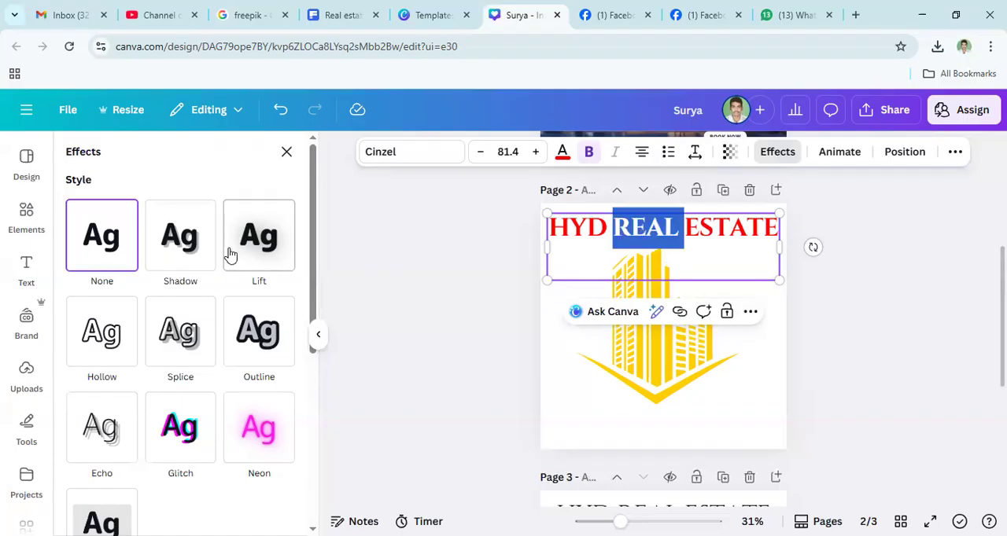
pyautogui.click(181, 236)
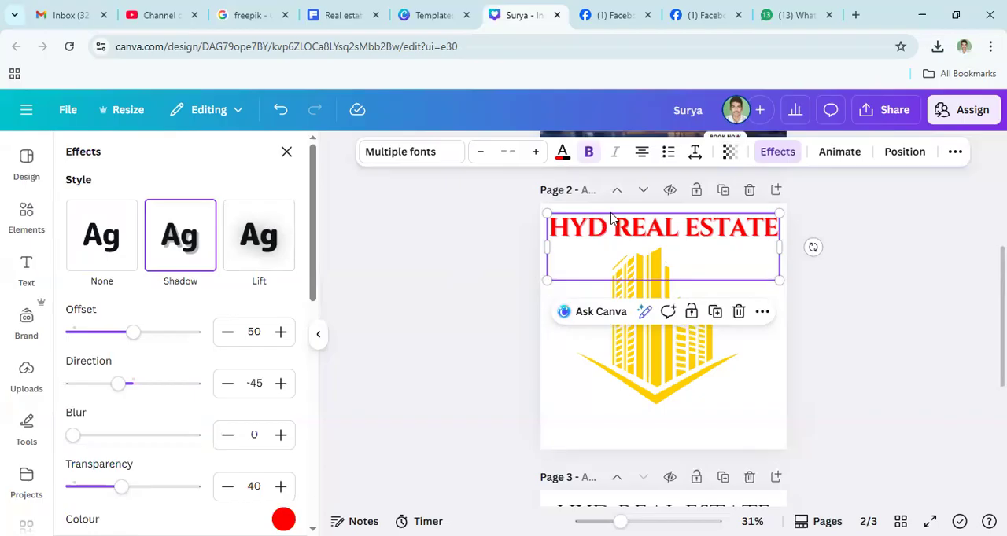
pyautogui.click(268, 244)
pyautogui.doubleClick(598, 229)
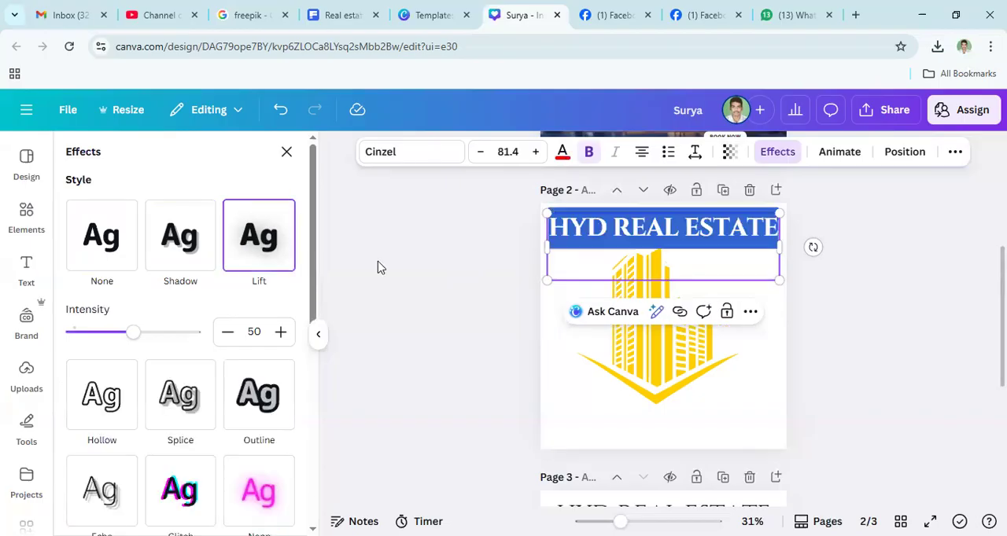
pyautogui.click(108, 403)
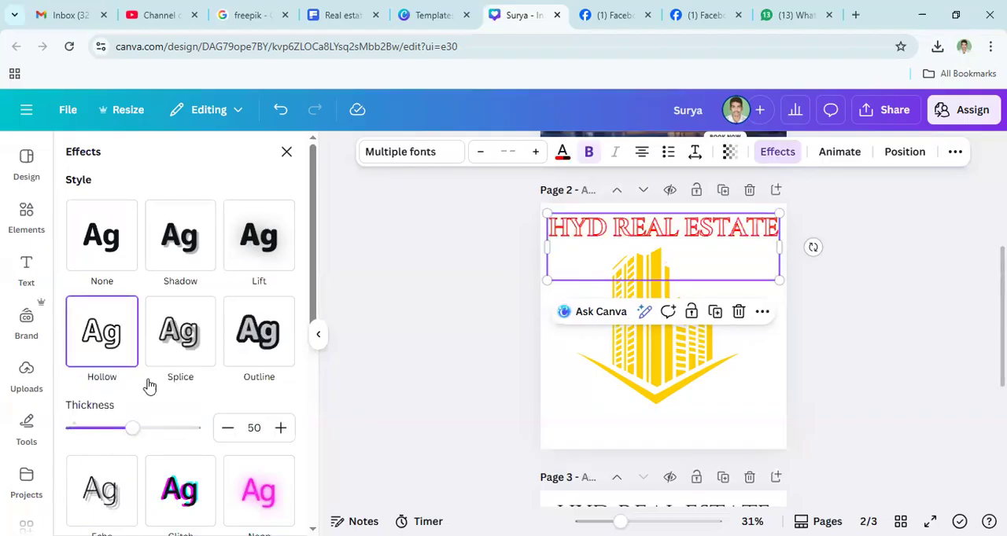
pyautogui.click(189, 346)
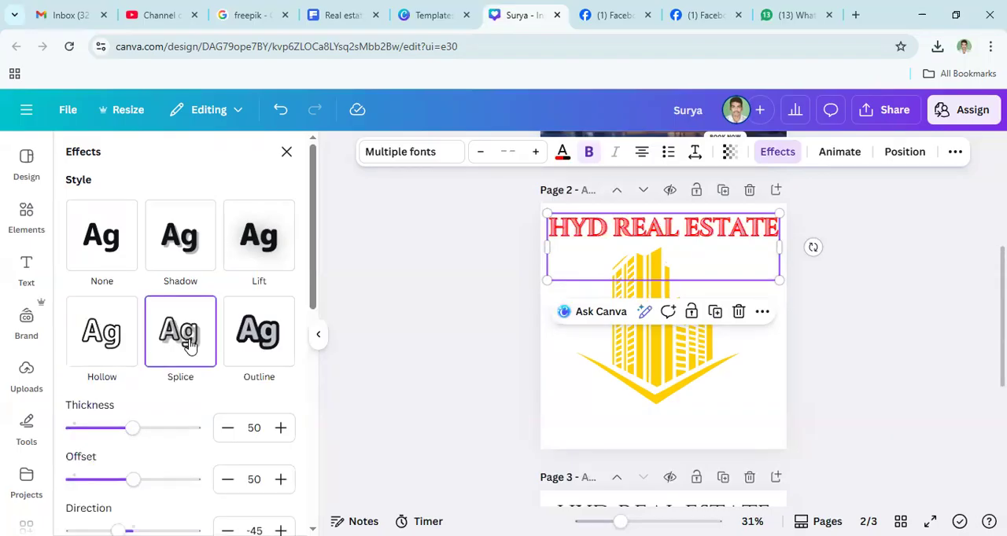
pyautogui.click(262, 346)
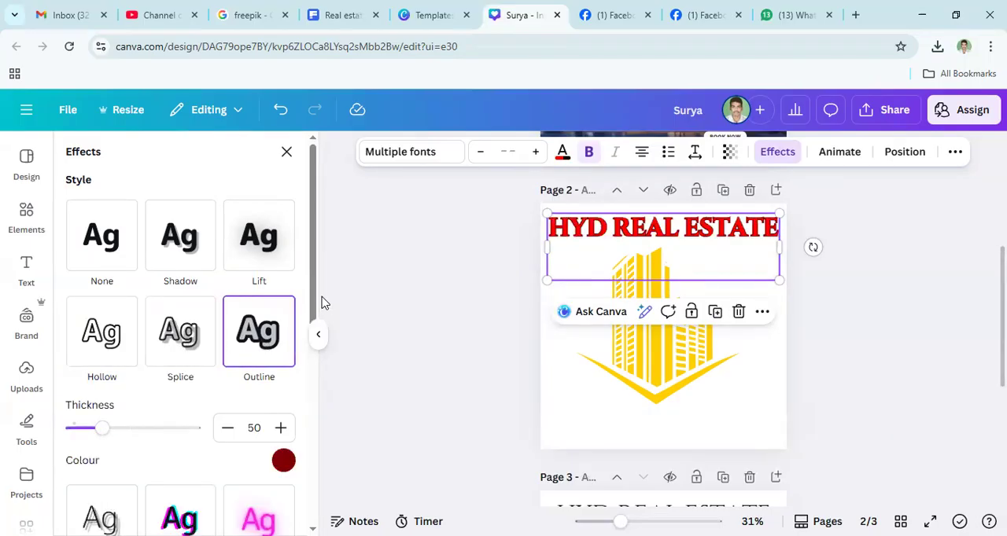
# - Examine the colour choices and the thickness setting of the heading's Outline effect
pyautogui.moveTo(313, 317); pyautogui.dragTo(311, 385)
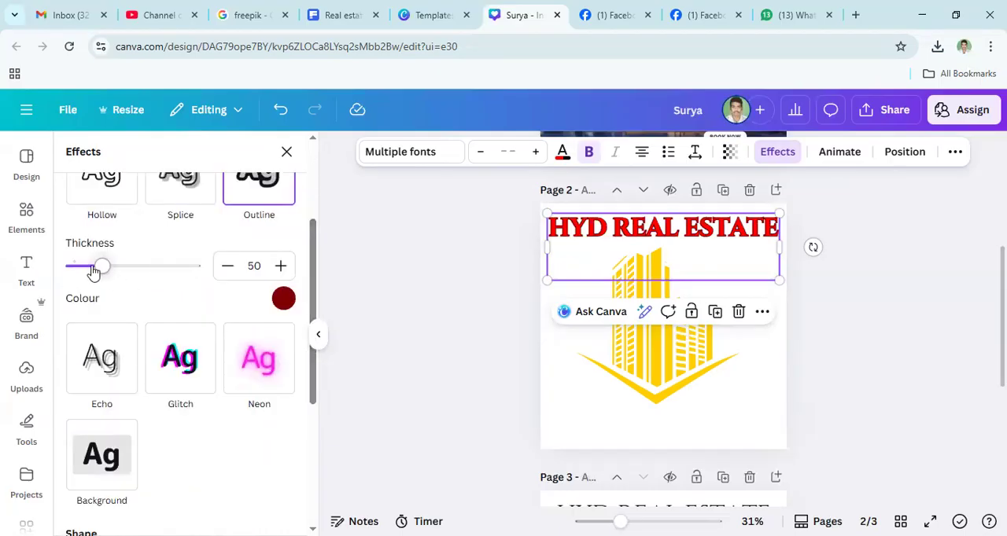
pyautogui.click(283, 299)
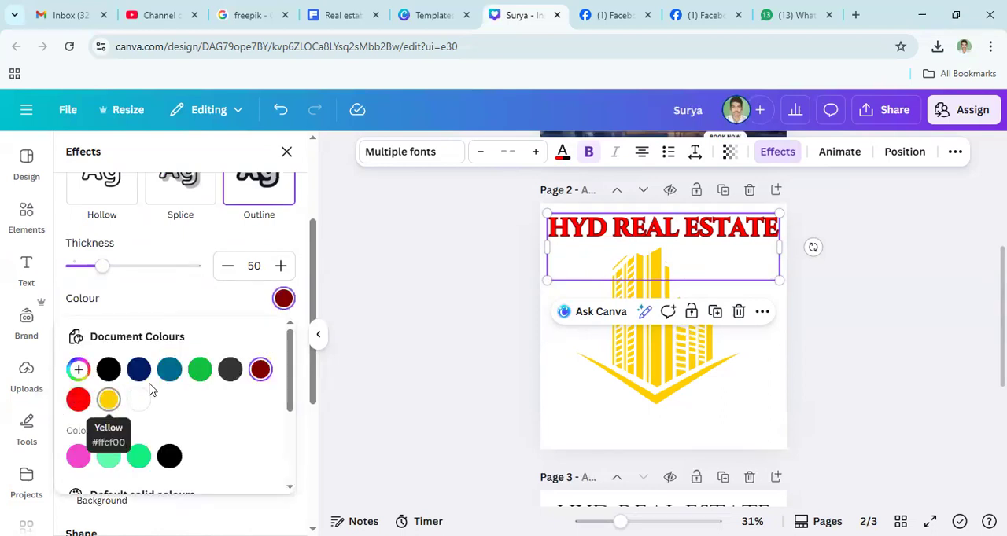
pyautogui.scroll(-3, 163, 386)
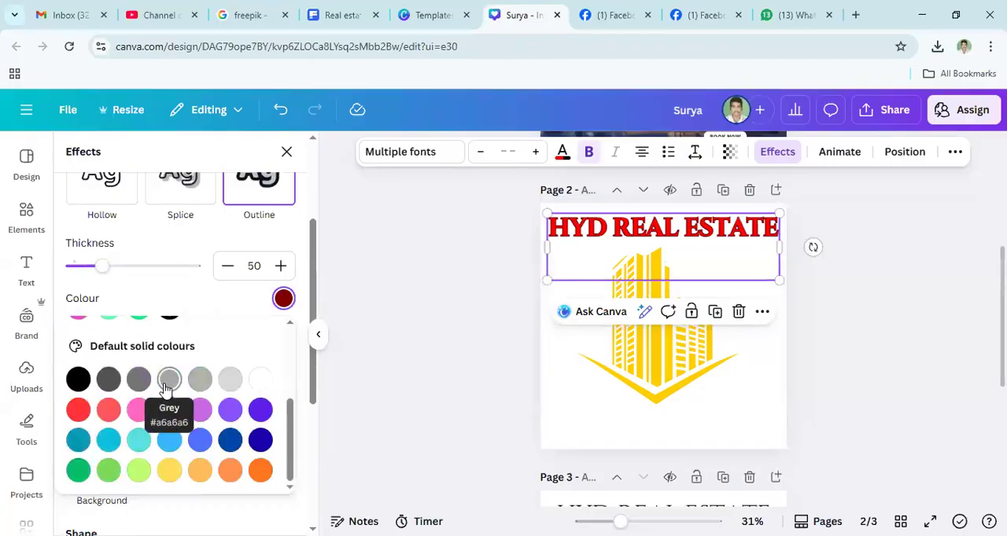
pyautogui.scroll(3, 166, 387)
pyautogui.click(257, 265)
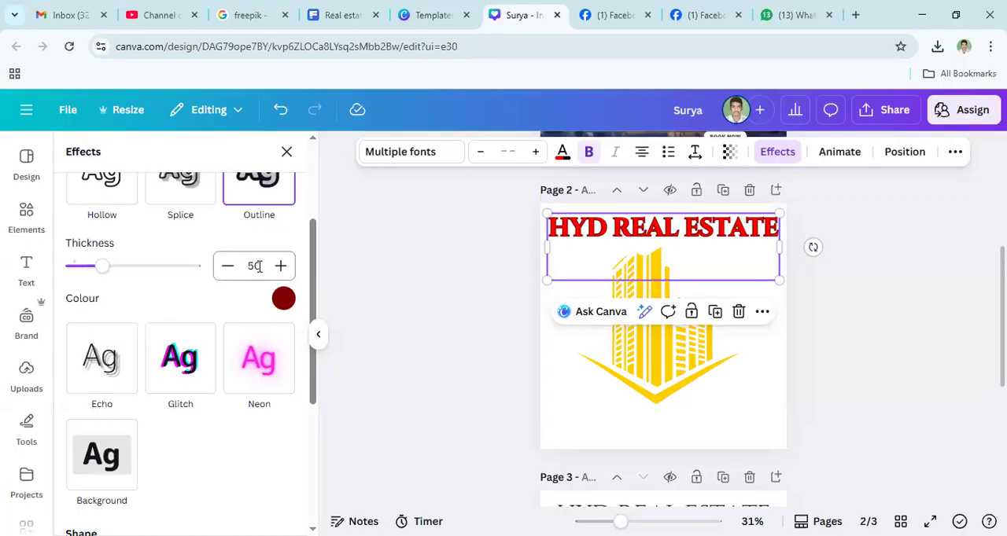
pyautogui.doubleClick(257, 267)
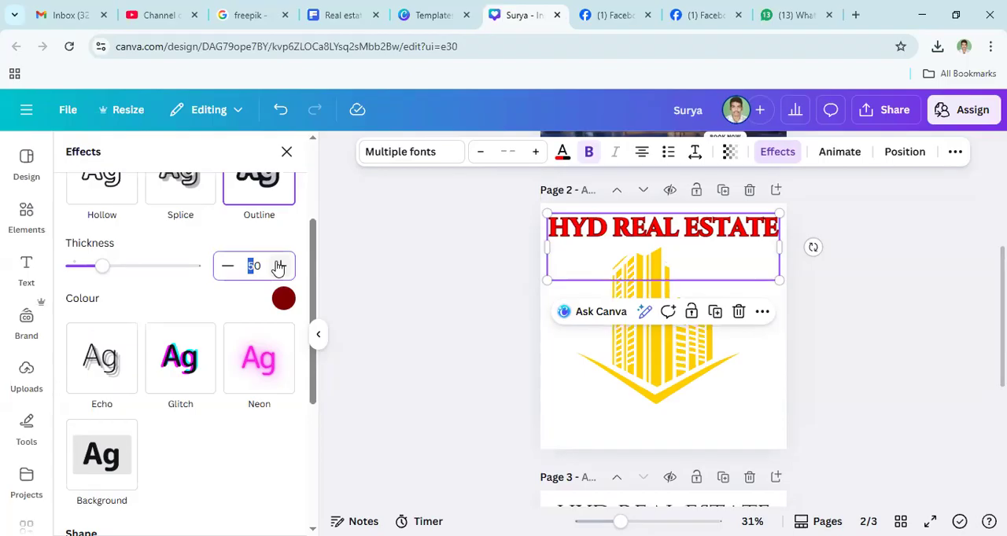
pyautogui.click(253, 266)
pyautogui.doubleClick(246, 269)
pyautogui.click(481, 284)
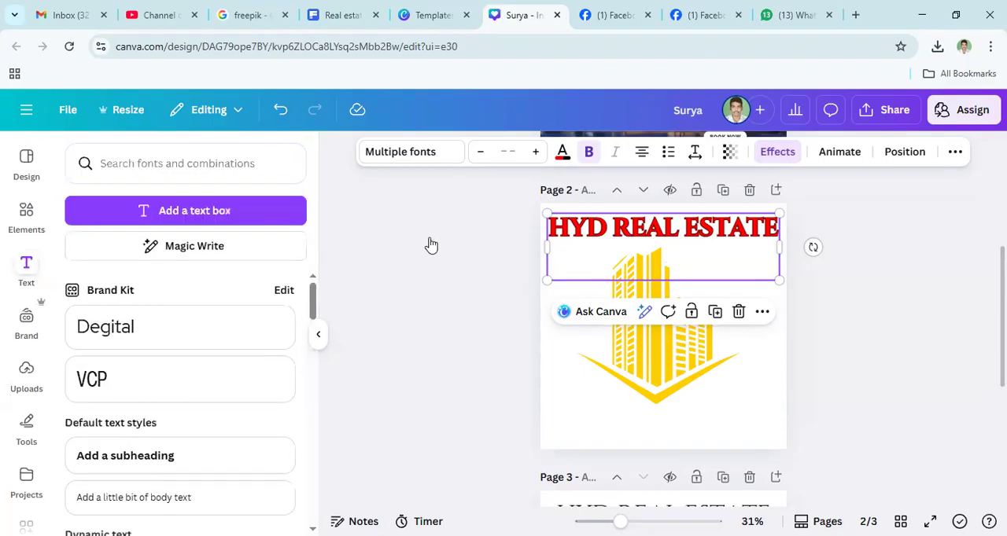
# - Apply the Curve shape effect to the "HYD REAL ESTATE" heading on page 2
pyautogui.doubleClick(604, 236)
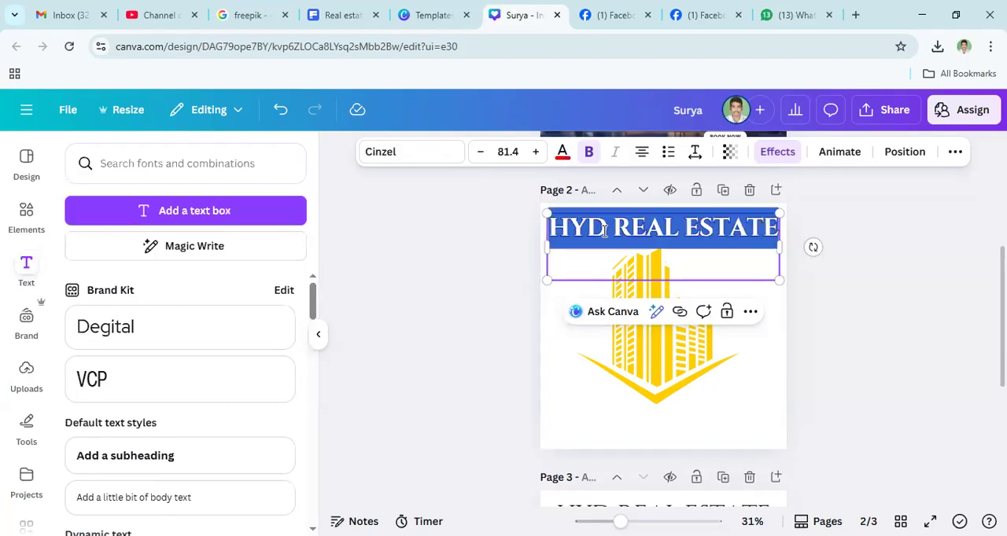
pyautogui.click(775, 153)
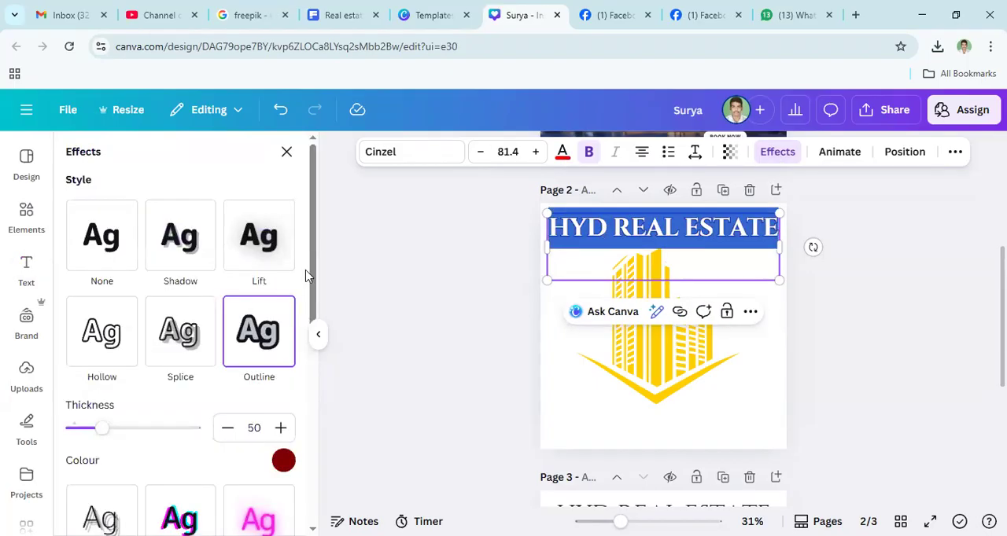
pyautogui.moveTo(315, 278); pyautogui.dragTo(288, 422)
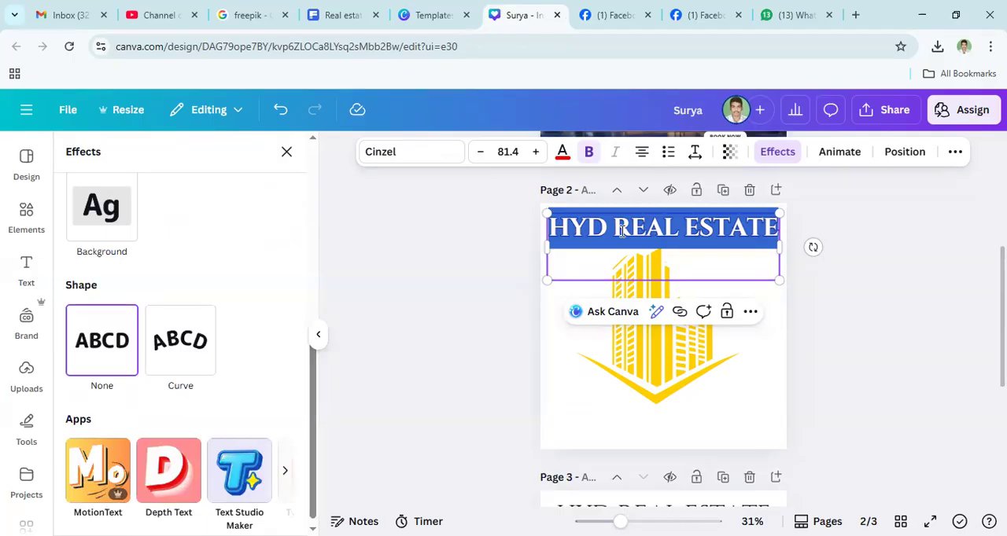
pyautogui.click(181, 344)
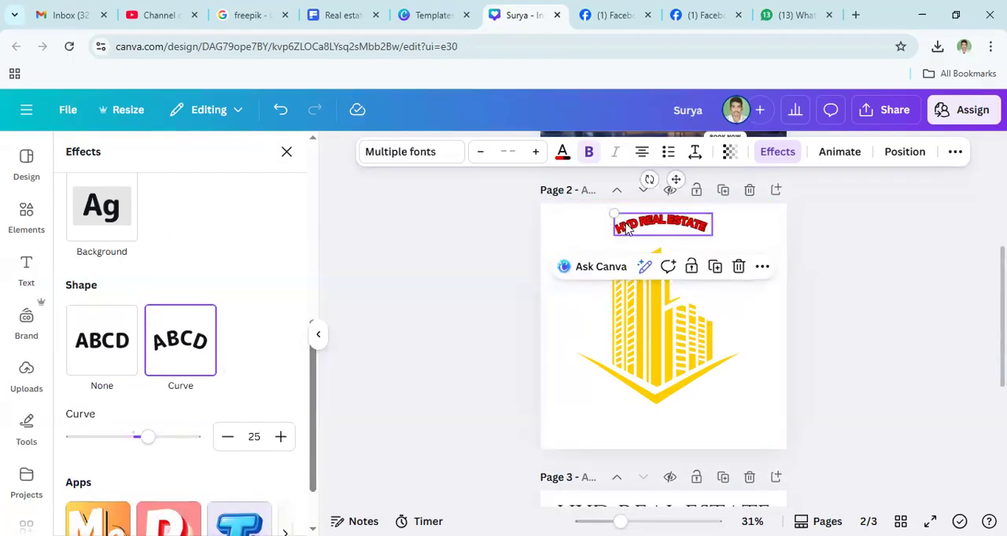
# - Enlarge the curved heading to almost the page width and position it over the top of the yellow building graphic
pyautogui.moveTo(613, 213); pyautogui.dragTo(537, 228)
pyautogui.moveTo(604, 219); pyautogui.dragTo(624, 246)
pyautogui.moveTo(760, 281); pyautogui.dragTo(779, 308)
pyautogui.moveTo(669, 254); pyautogui.dragTo(658, 245)
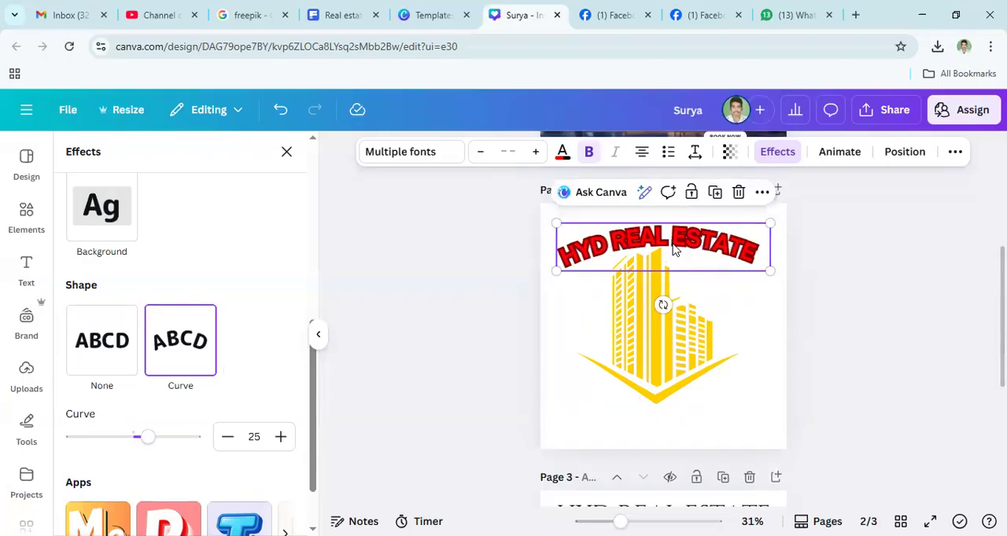
pyautogui.hotkey('ctrl', 'z')
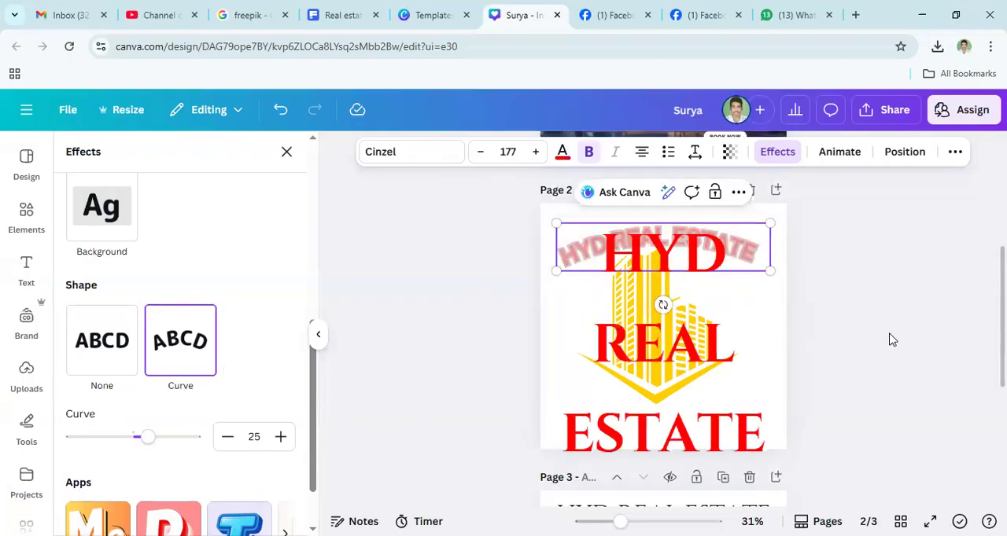
pyautogui.click(843, 305)
pyautogui.click(656, 236)
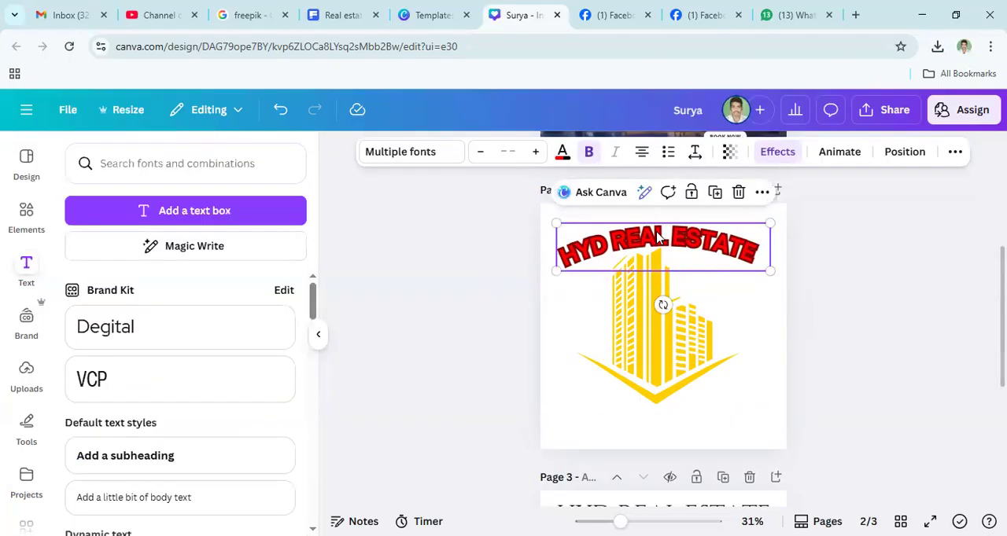
pyautogui.click(844, 358)
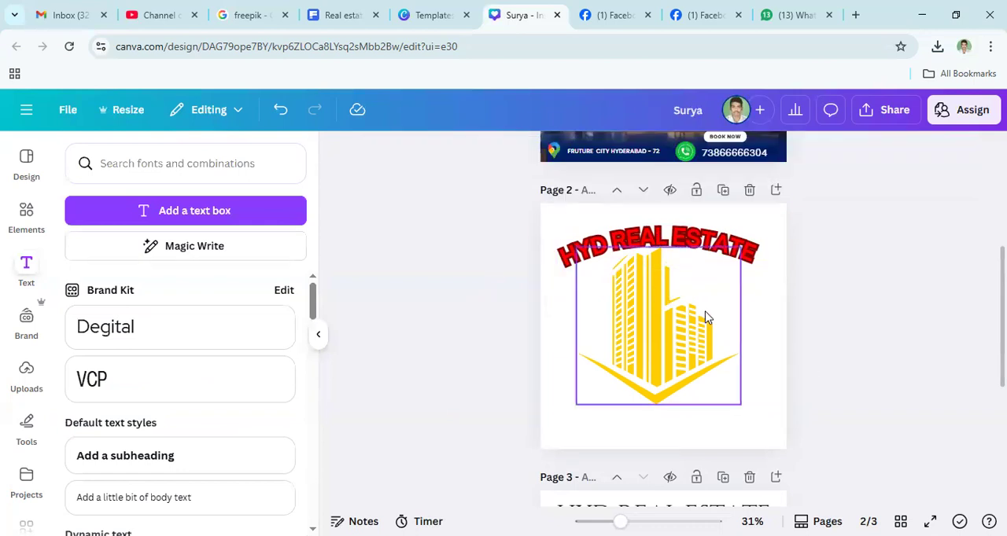
# - Duplicate the curved "HYD REAL ESTATE" heading and place the copy over the middle of the building graphic
pyautogui.click(620, 247)
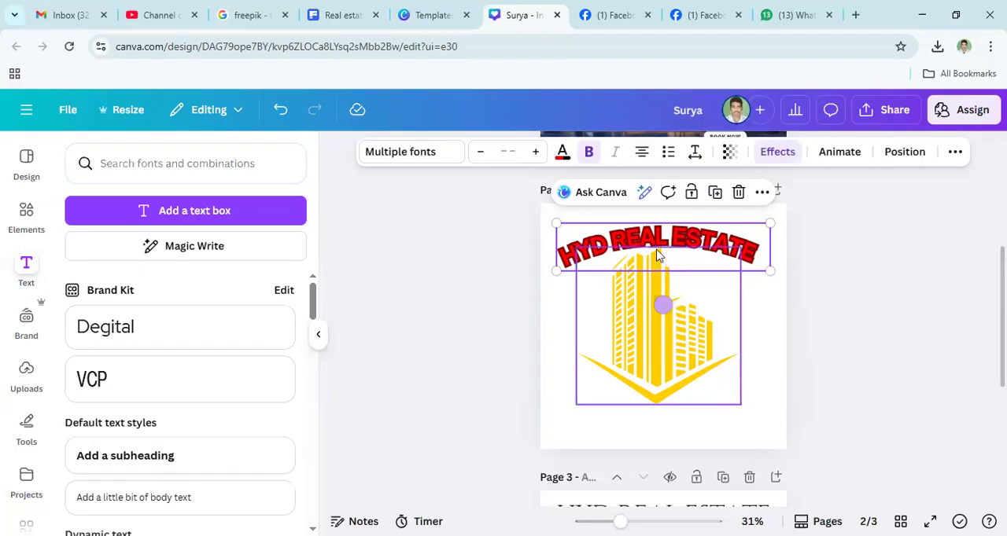
pyautogui.click(715, 193)
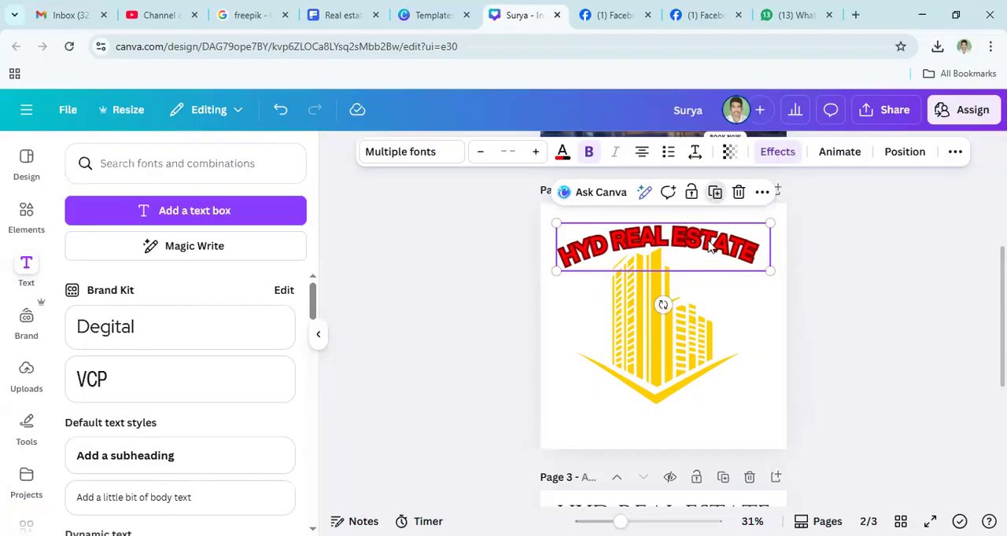
pyautogui.moveTo(661, 254); pyautogui.dragTo(646, 291)
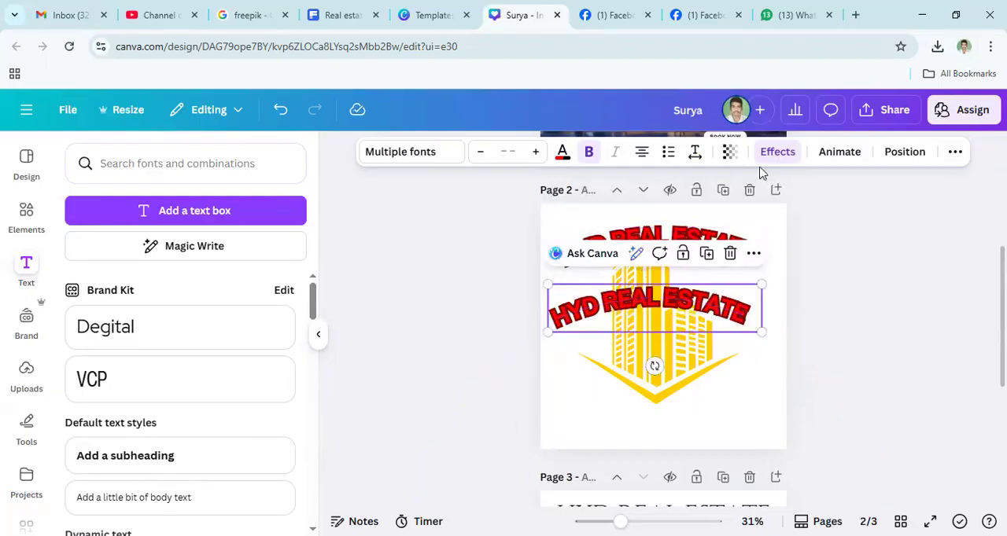
# - Remove the Curve from the duplicated heading by setting its shape effect to None
pyautogui.click(789, 157)
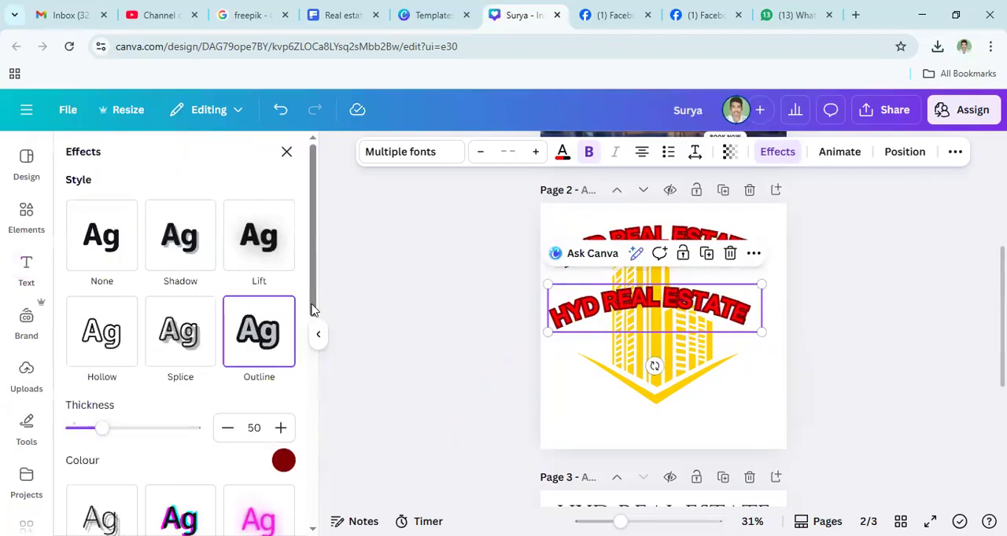
pyautogui.scroll(-5, 316, 369)
pyautogui.click(82, 409)
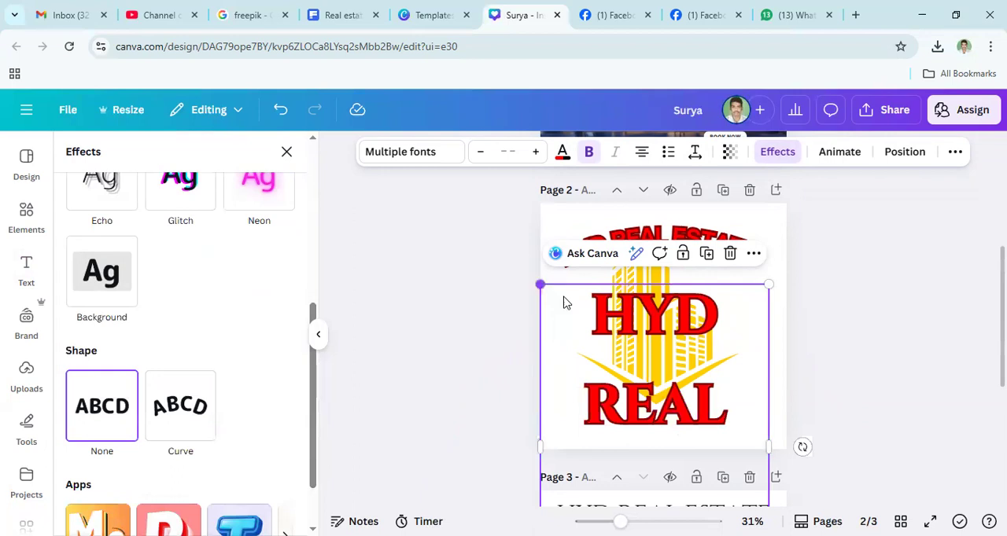
# - Shift the duplicated "HYD REAL ESTATE" heading towards the page's left side and set its font size to 20
pyautogui.moveTo(538, 282); pyautogui.dragTo(581, 342)
pyautogui.moveTo(535, 313); pyautogui.dragTo(536, 315)
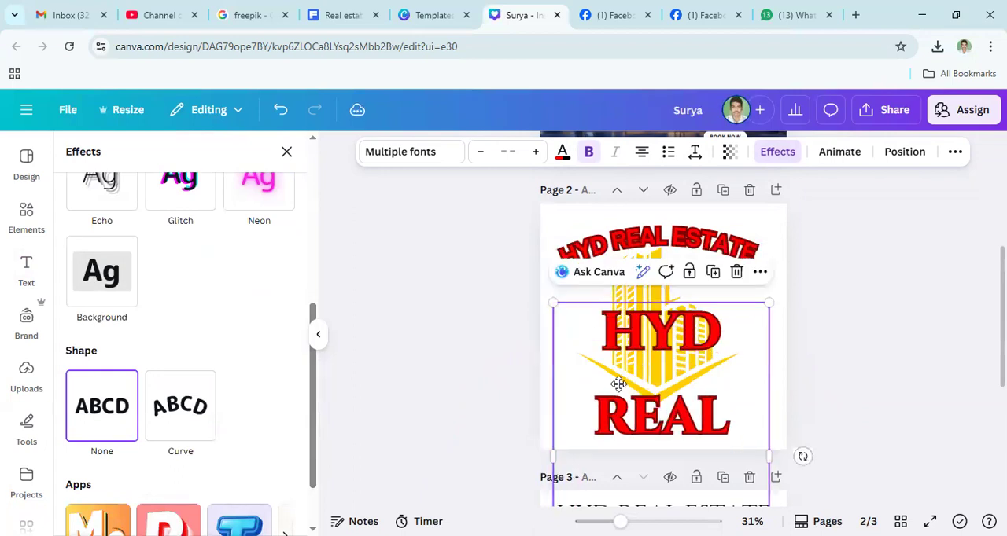
pyautogui.moveTo(619, 384); pyautogui.dragTo(568, 352)
pyautogui.doubleClick(663, 385)
pyautogui.hotkey('ctrl', 'c')
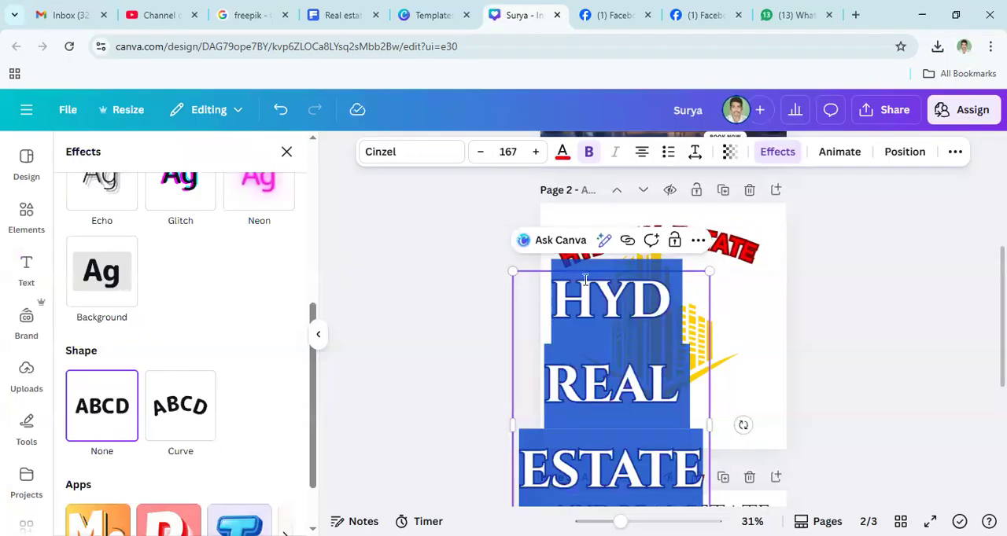
pyautogui.click(506, 151)
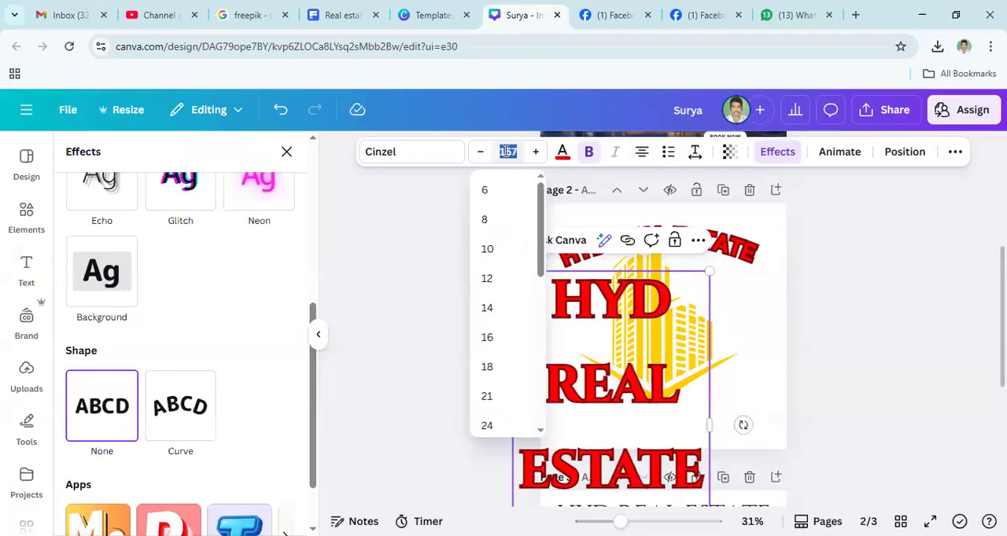
pyautogui.write('30')
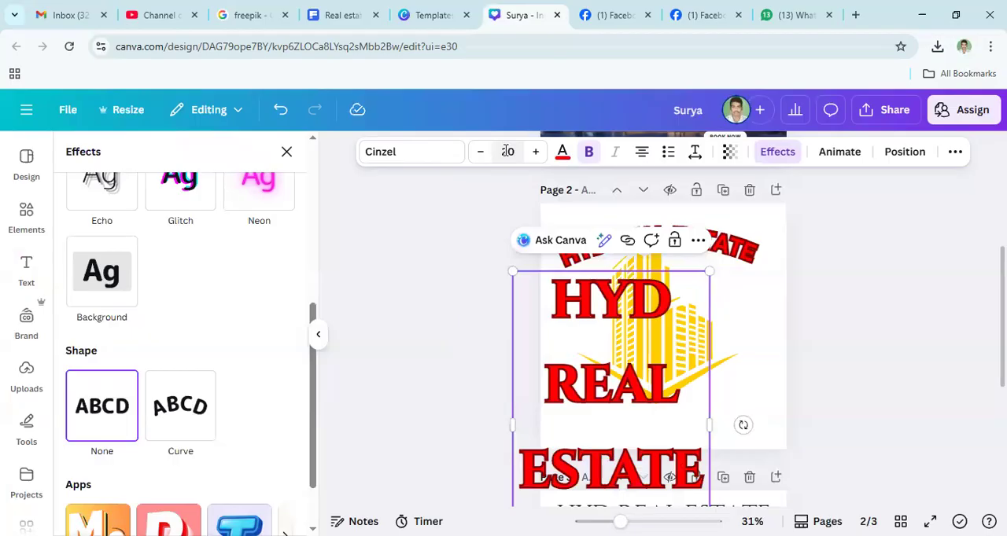
pyautogui.press('Return')
pyautogui.click(947, 298)
# - Enlarge the small duplicated heading's text box and place it against the page's left edge, over the lower half of the building
pyautogui.click(593, 323)
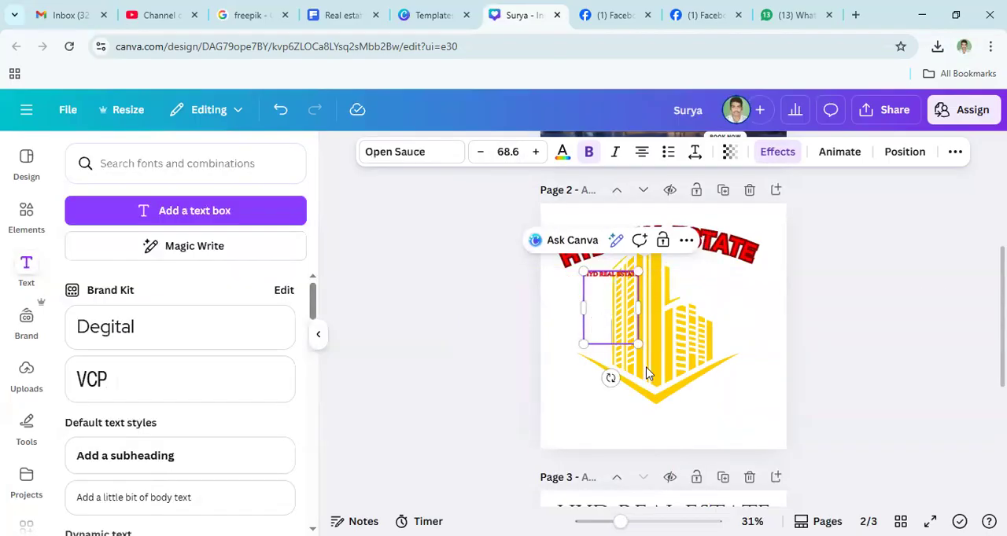
pyautogui.moveTo(640, 342); pyautogui.dragTo(816, 313)
pyautogui.click(741, 314)
pyautogui.moveTo(584, 302); pyautogui.dragTo(543, 351)
pyautogui.moveTo(618, 376); pyautogui.dragTo(686, 372)
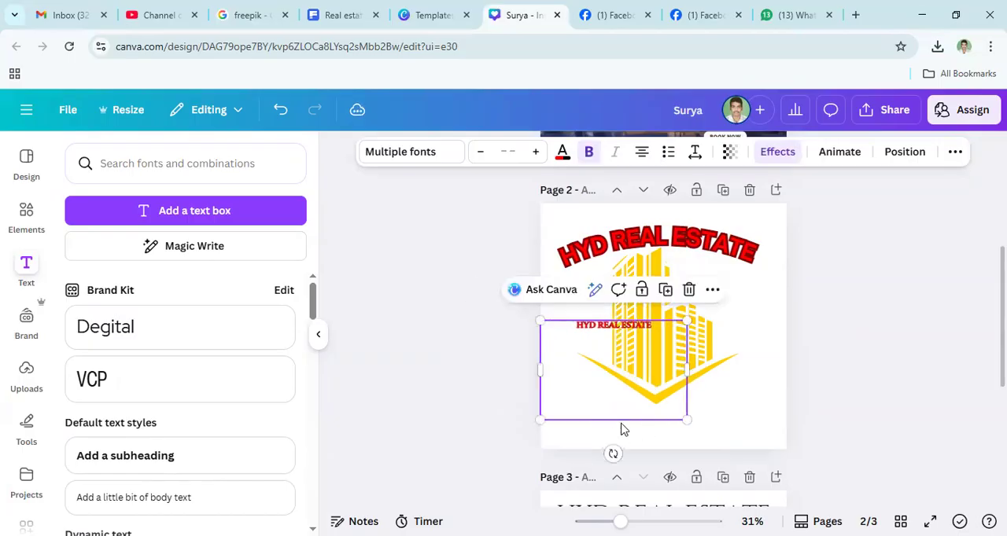
# - Replace all the text in the duplicated heading by pasting "HYD REAL ESTATE" in Open Sauce
pyautogui.click(660, 330)
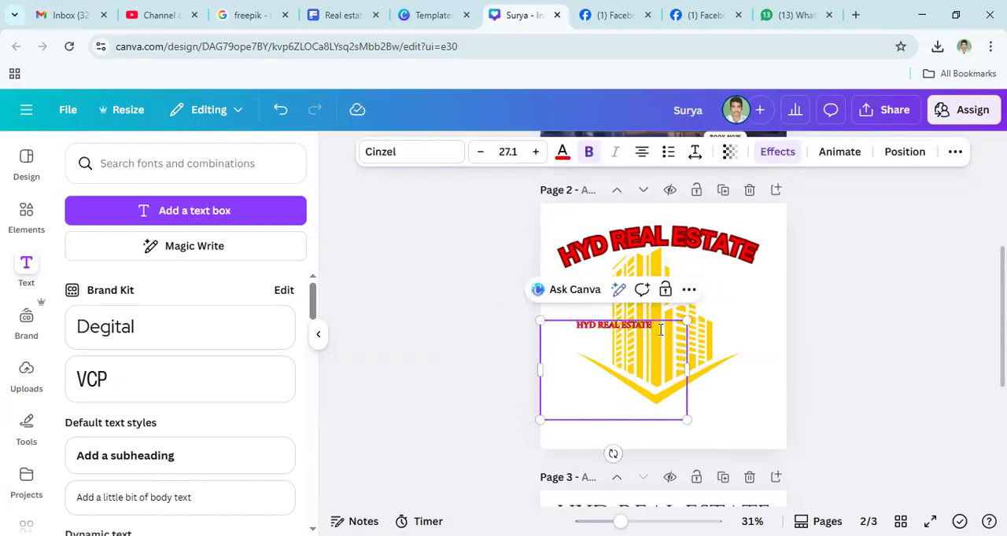
pyautogui.hotkey('ctrl', 'a')
pyautogui.hotkey('ctrl', 'v')
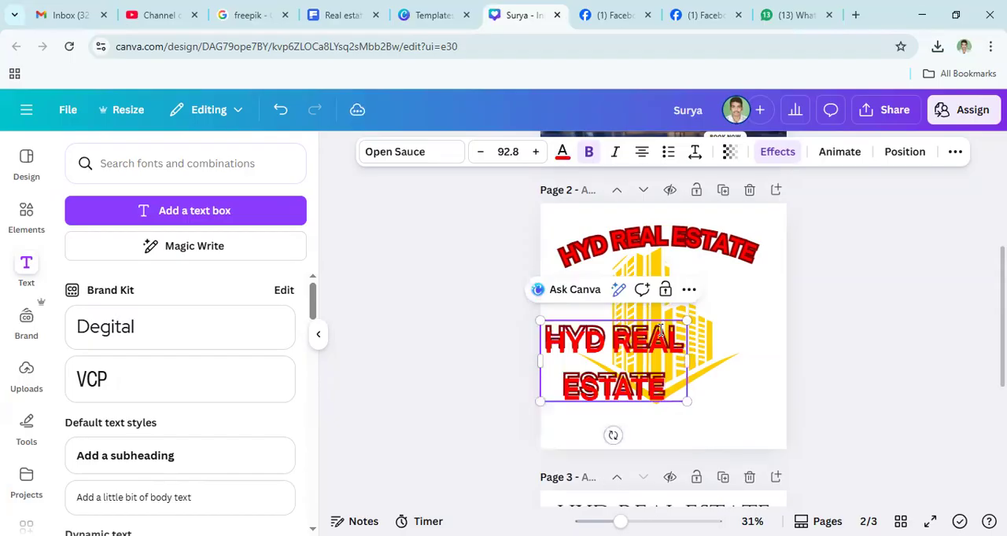
# - Set the font size of the pasted "HYD REAL ESTATE" text to 20
pyautogui.doubleClick(610, 363)
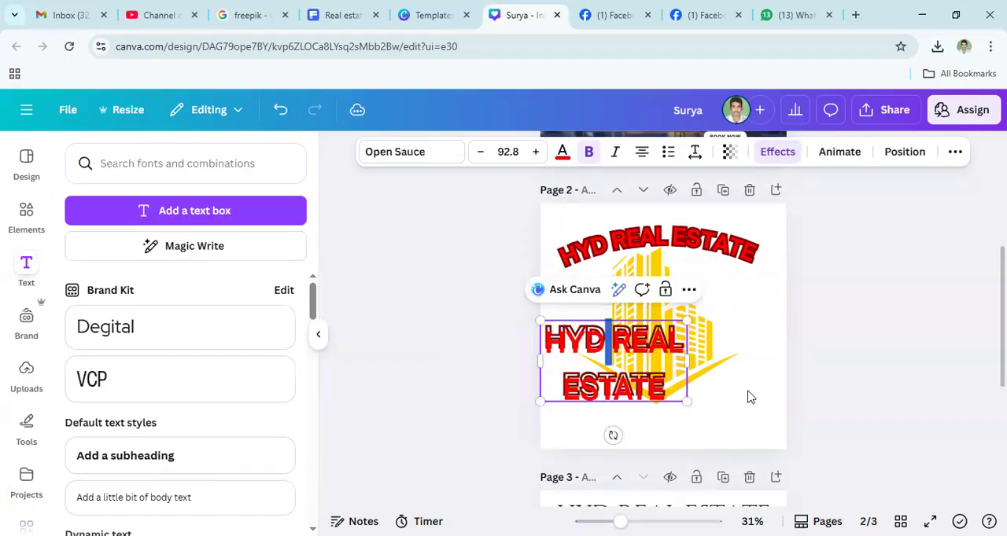
pyautogui.tripleClick(621, 363)
pyautogui.click(506, 152)
pyautogui.write('2')
pyautogui.press('Return')
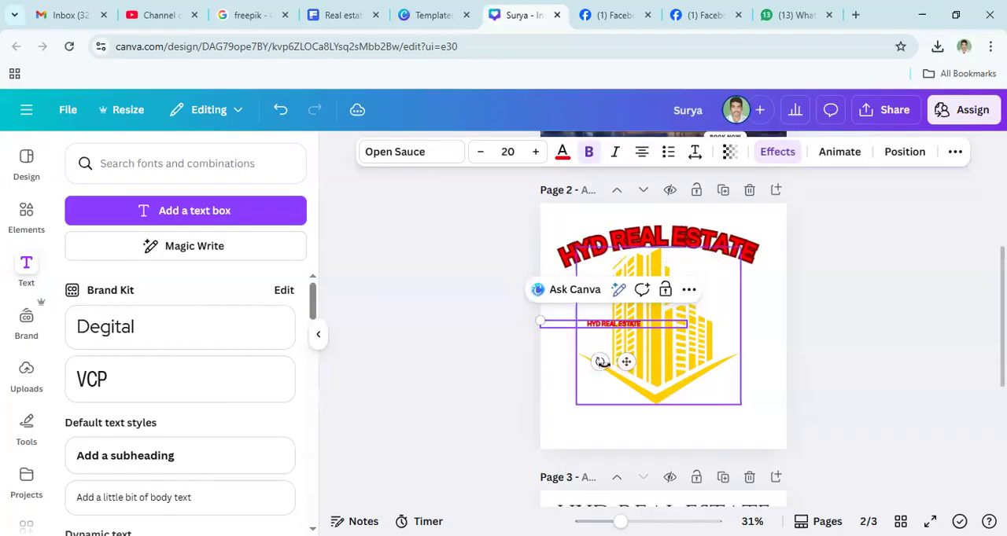
# - Rotate the small "HYD REAL ESTATE" text until nearly vertical and place it along the page's left edge beside the building graphic
pyautogui.moveTo(600, 362); pyautogui.dragTo(517, 317)
pyautogui.moveTo(685, 358); pyautogui.dragTo(614, 346)
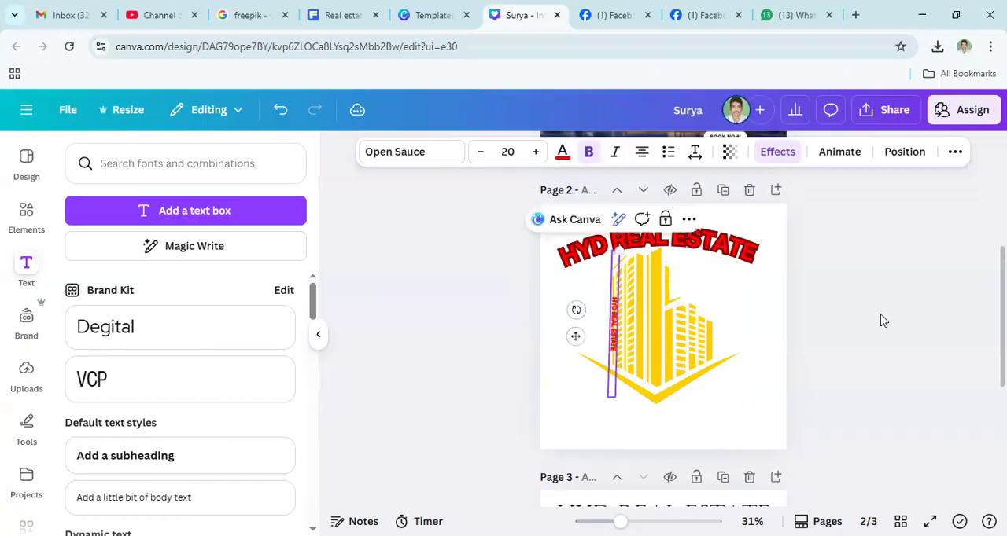
pyautogui.click(690, 358)
pyautogui.click(613, 346)
pyautogui.moveTo(603, 328); pyautogui.dragTo(543, 341)
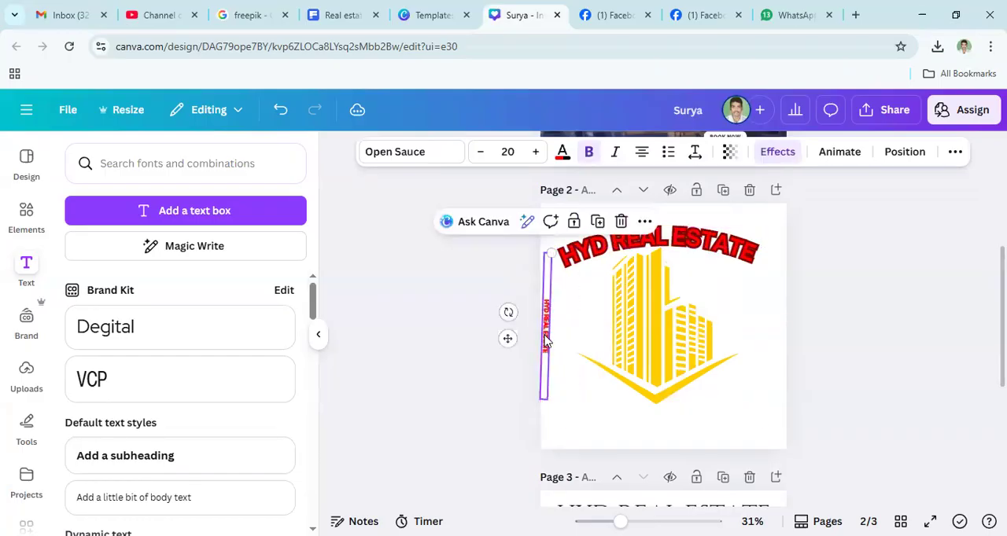
# - Enlarge the vertical "HYD REAL ESTATE" text slightly, to a font size of 21.6, at the page's left edge
pyautogui.doubleClick(546, 342)
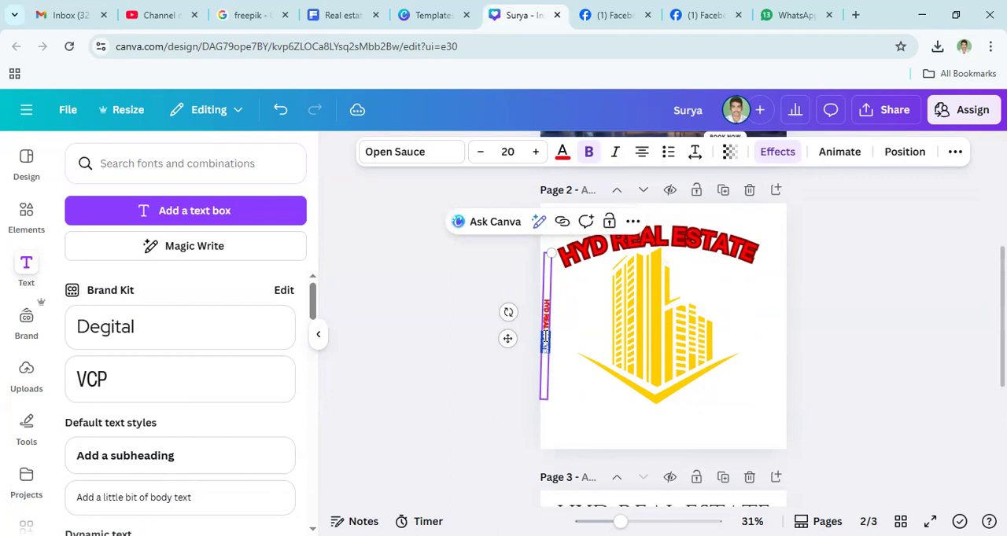
pyautogui.moveTo(545, 339); pyautogui.dragTo(548, 307)
pyautogui.moveTo(549, 253)
pyautogui.mouseDown()
pyautogui.moveTo(548, 291)
pyautogui.moveTo(554, 204)
pyautogui.moveTo(549, 271)
pyautogui.moveTo(552, 238)
pyautogui.mouseUp()
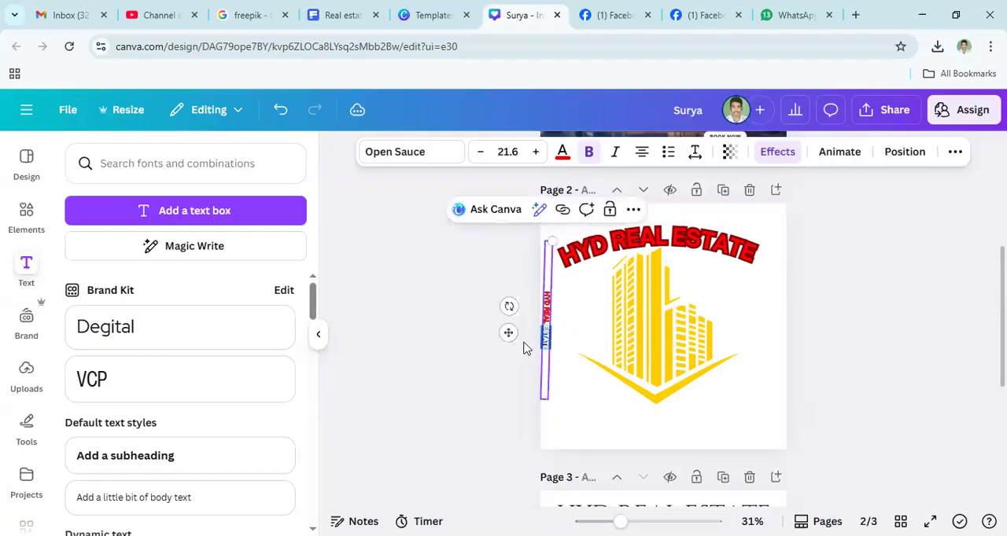
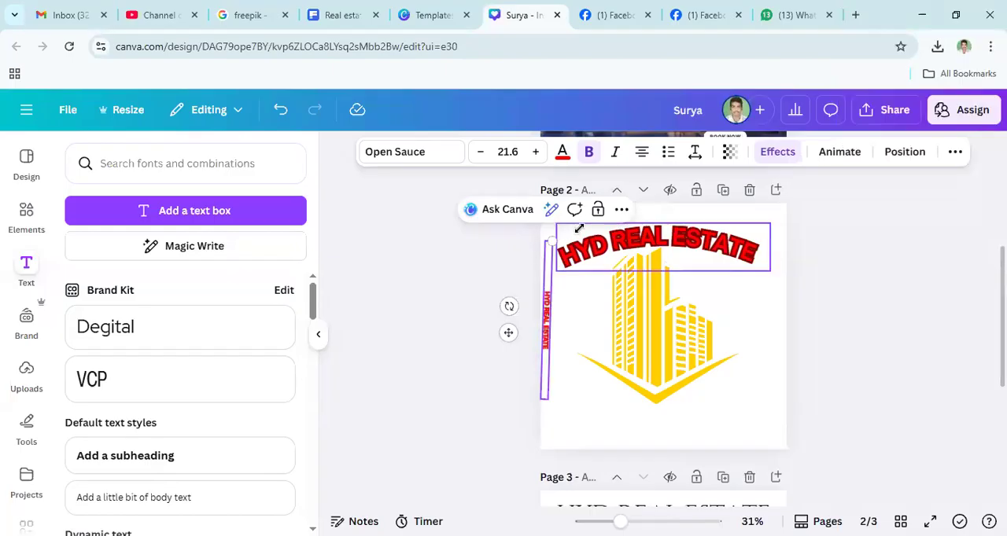
# - Delete the small vertical "HYD REAL ESTATE" text along page 2's left edge
pyautogui.click(598, 211)
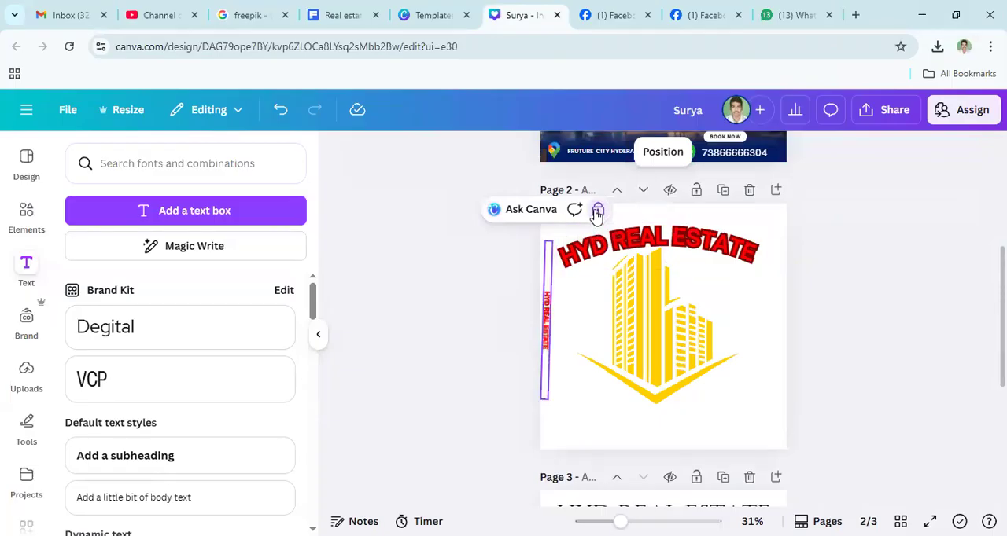
pyautogui.click(597, 212)
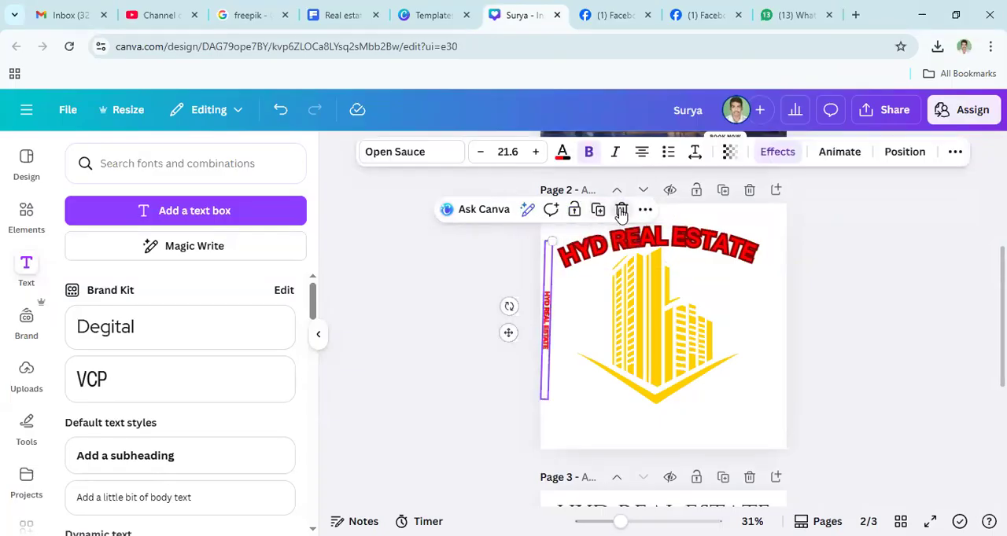
pyautogui.click(621, 211)
pyautogui.click(652, 339)
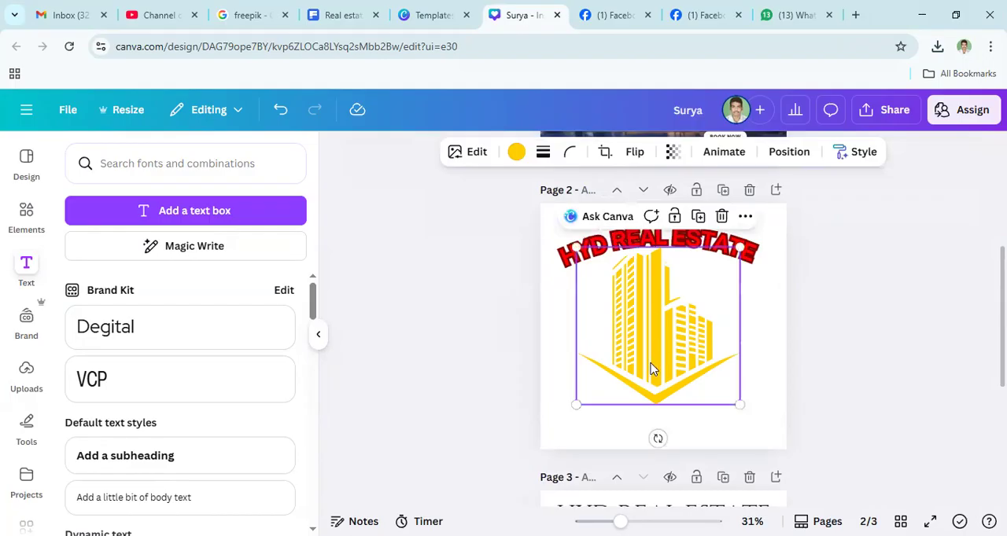
pyautogui.click(863, 294)
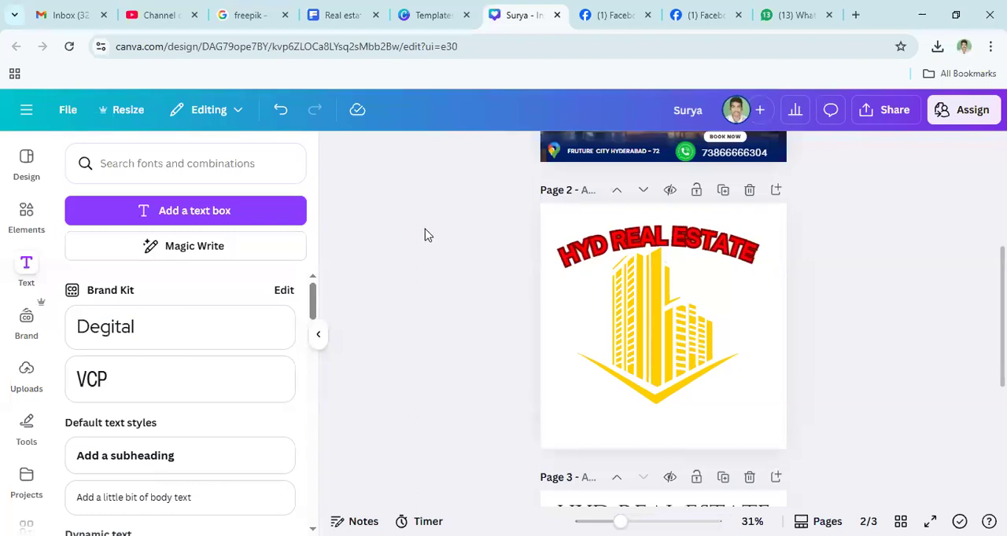
# - Add a text box beneath the building graphic on page 2 reading "CAL NOW :" followed by the contact phone number
pyautogui.click(627, 429)
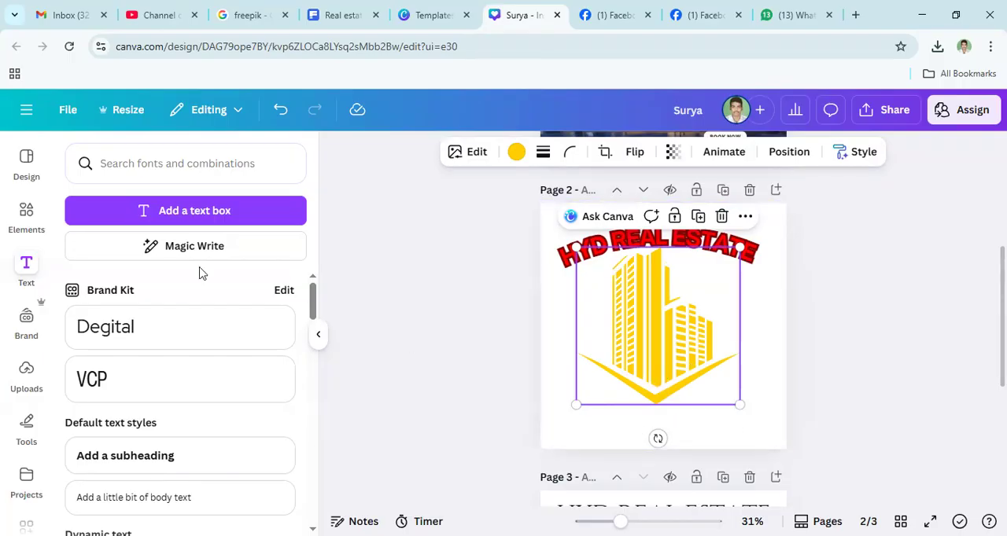
pyautogui.click(112, 216)
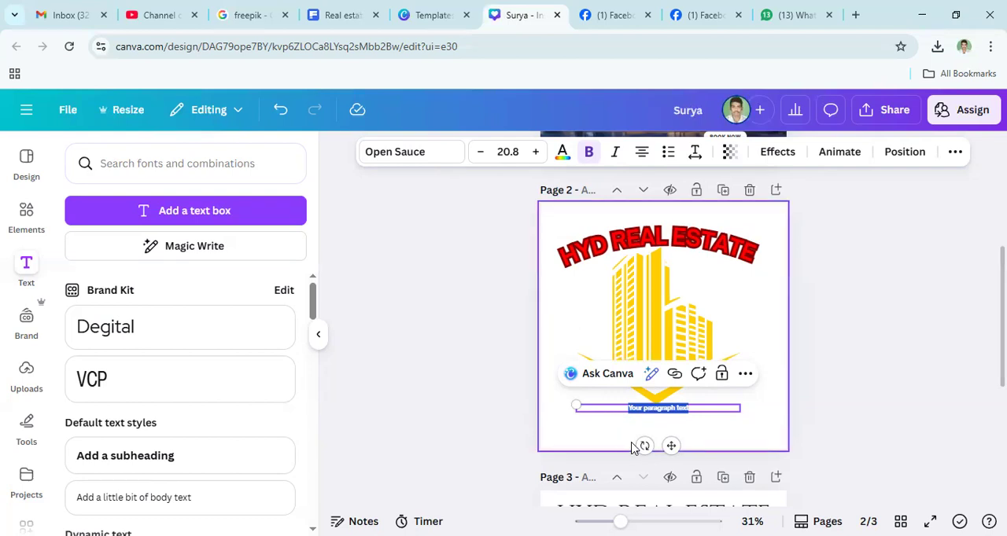
pyautogui.tripleClick(634, 412)
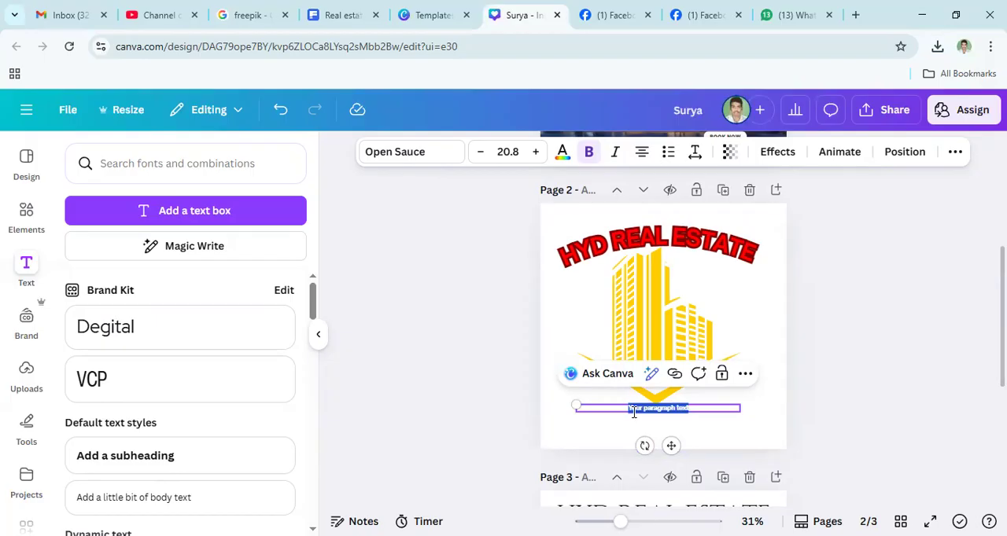
pyautogui.write('cal now')
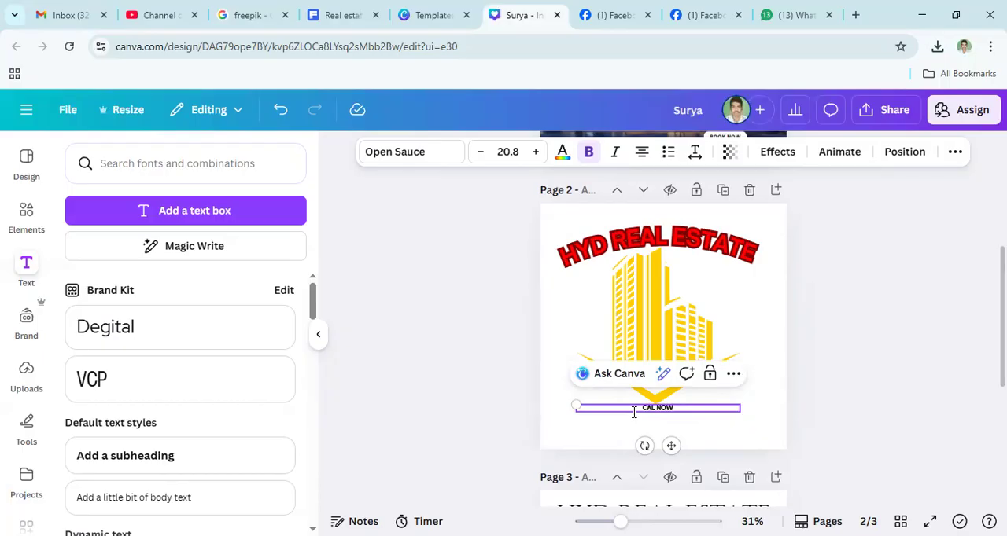
pyautogui.click(620, 436)
pyautogui.click(699, 432)
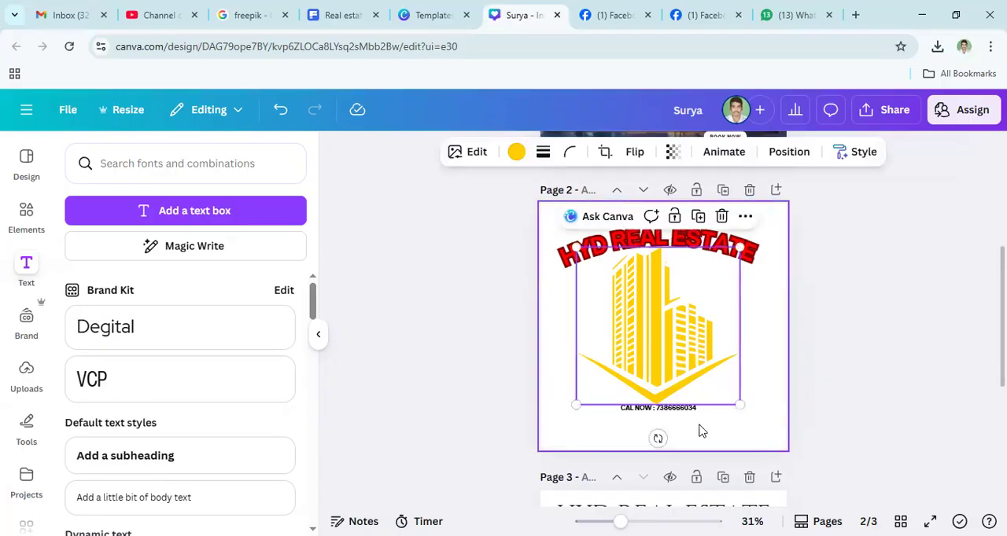
# - Enlarge the "CAL NOW" contact line to font size 31.1 and centre it below the building graphic
pyautogui.click(718, 410)
pyautogui.click(717, 408)
pyautogui.press('Return')
pyautogui.moveTo(575, 406); pyautogui.dragTo(497, 358)
pyautogui.doubleClick(661, 417)
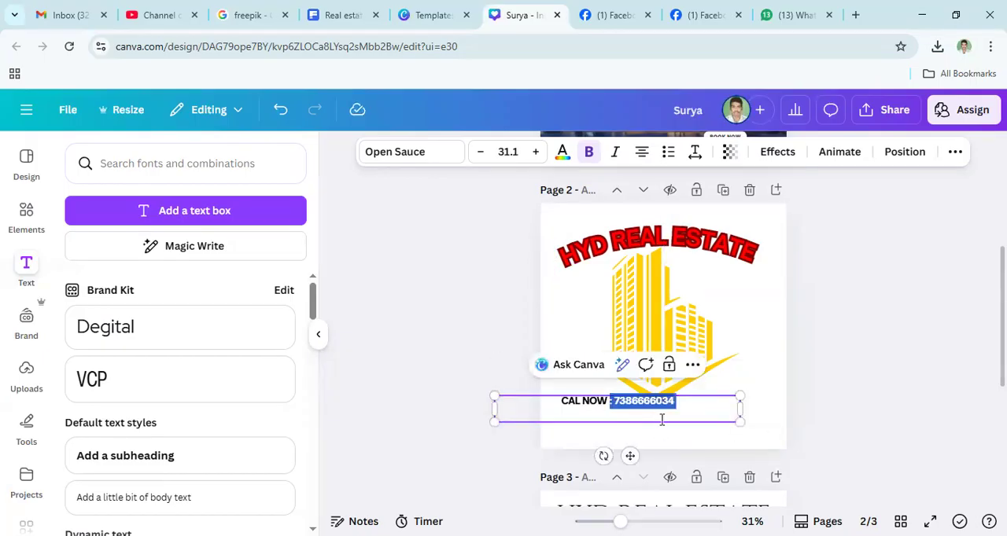
pyautogui.click(772, 422)
pyautogui.moveTo(631, 410); pyautogui.dragTo(671, 428)
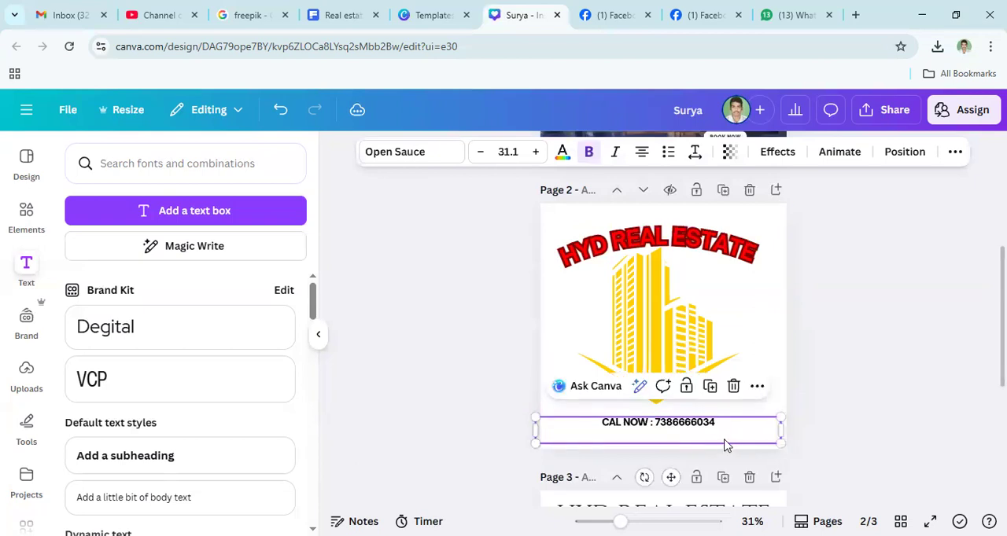
pyautogui.click(822, 401)
# - Search the design elements for "round" and browse the graphics for a shape to put behind the contact line
pyautogui.click(663, 431)
pyautogui.click(25, 213)
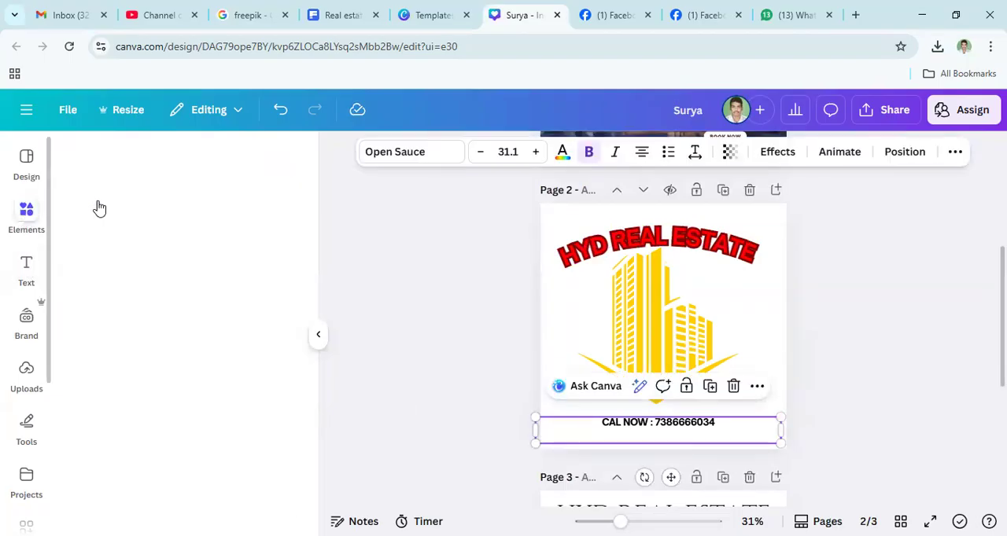
pyautogui.tripleClick(110, 161)
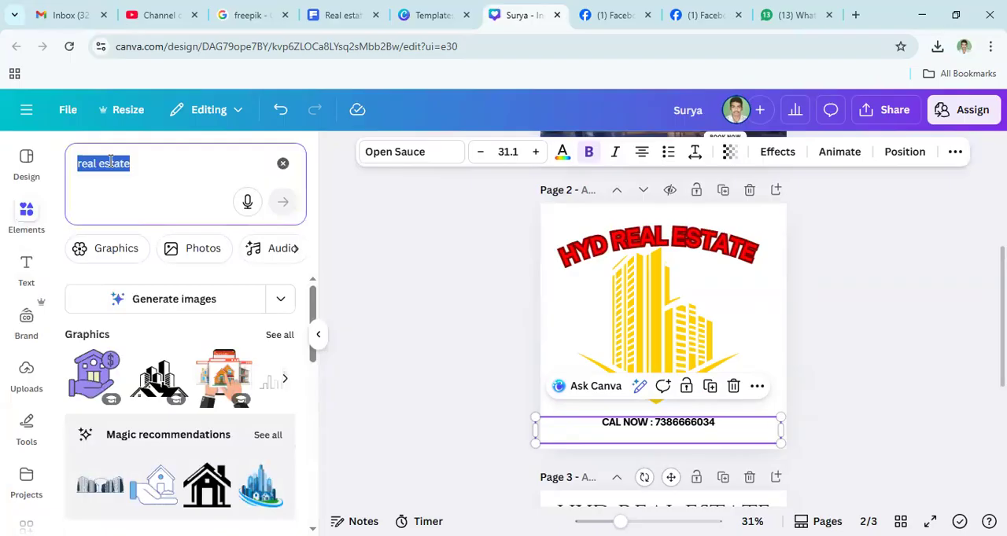
pyautogui.write('rou')
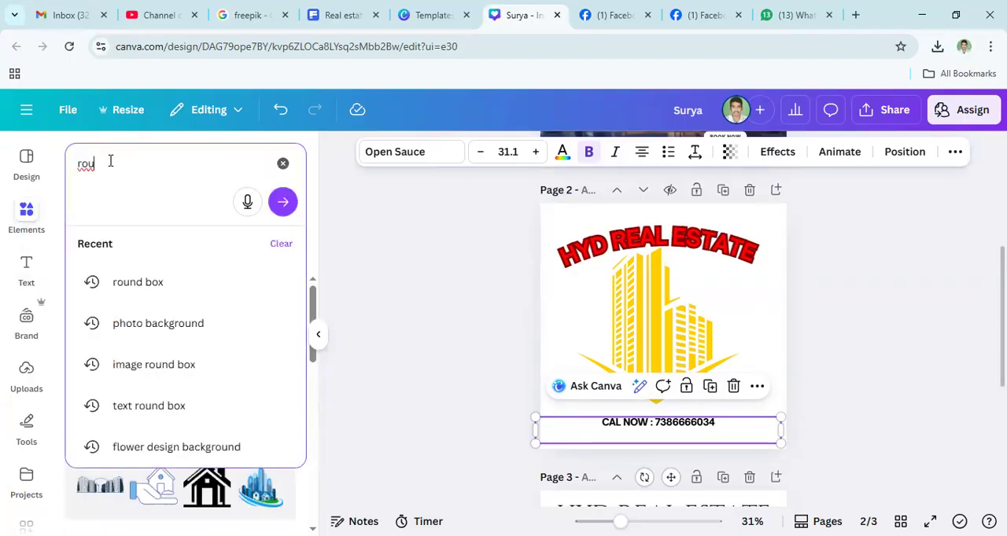
pyautogui.write('bd')
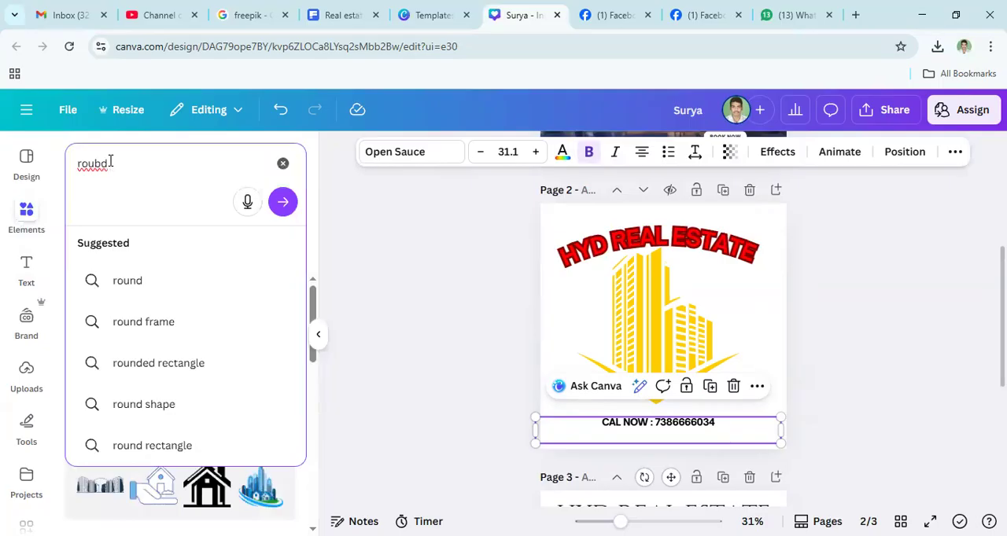
pyautogui.click(131, 285)
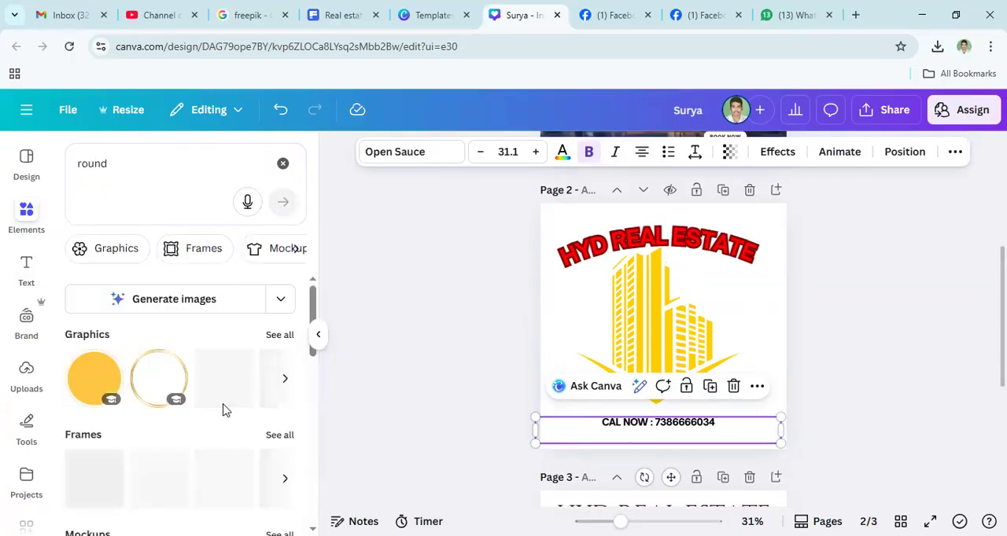
pyautogui.click(287, 381)
pyautogui.click(286, 381)
pyautogui.click(287, 381)
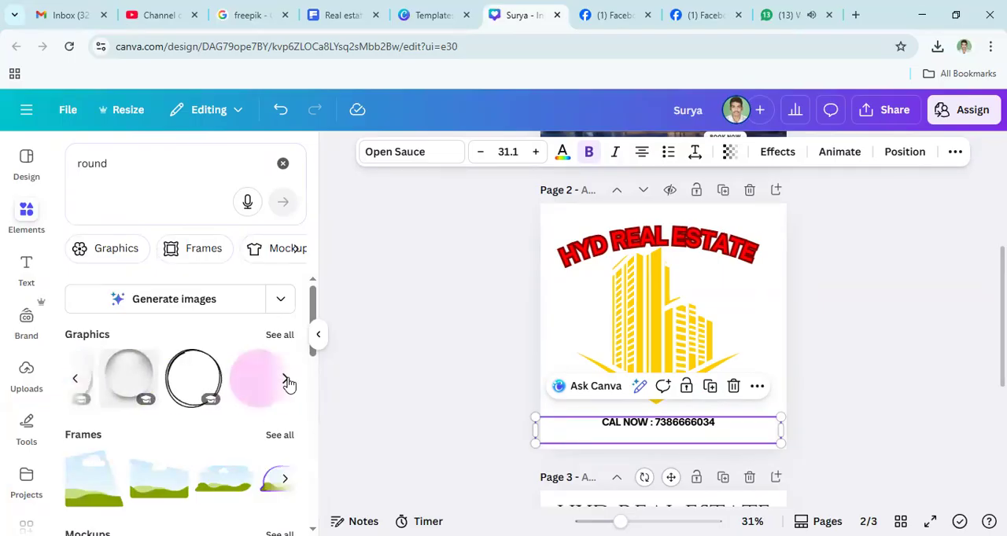
pyautogui.click(287, 381)
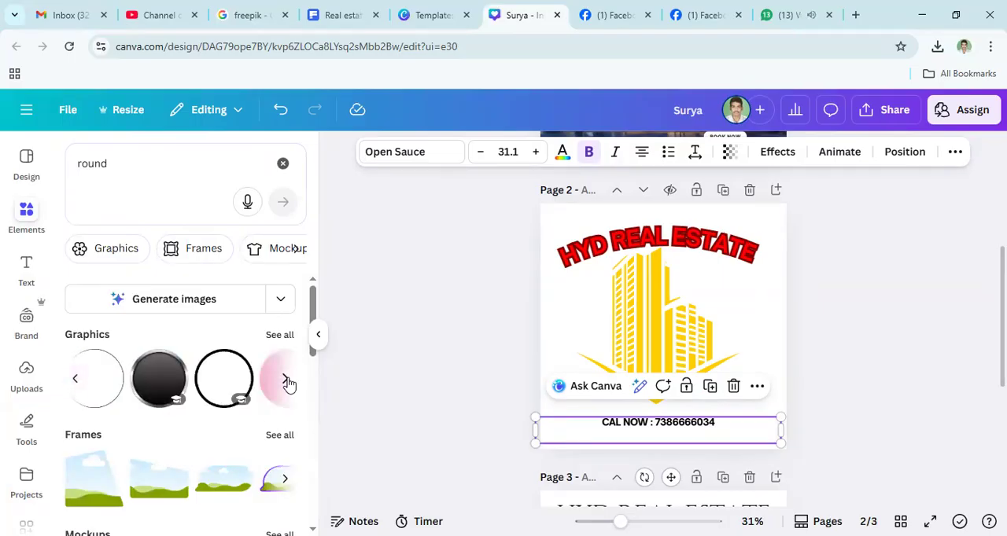
pyautogui.click(286, 381)
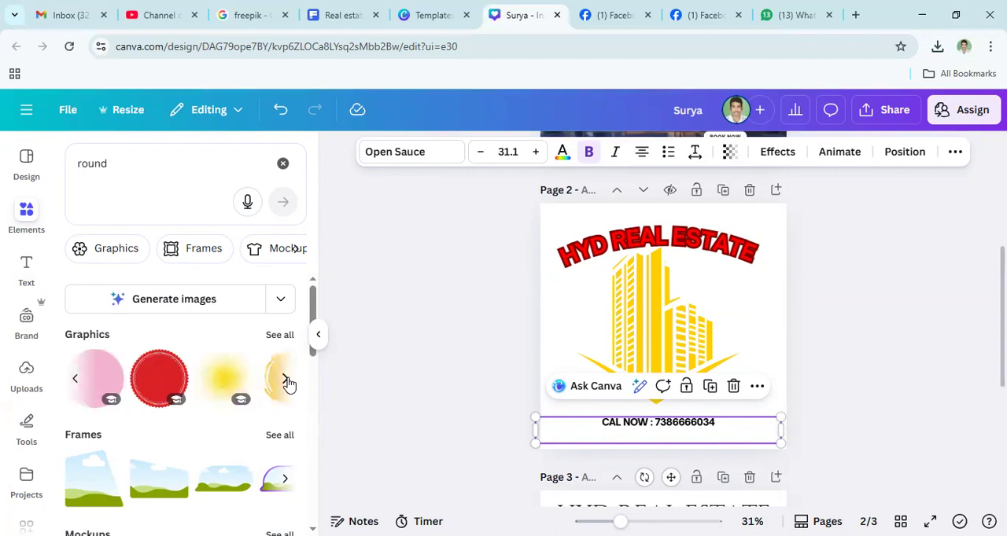
pyautogui.click(288, 381)
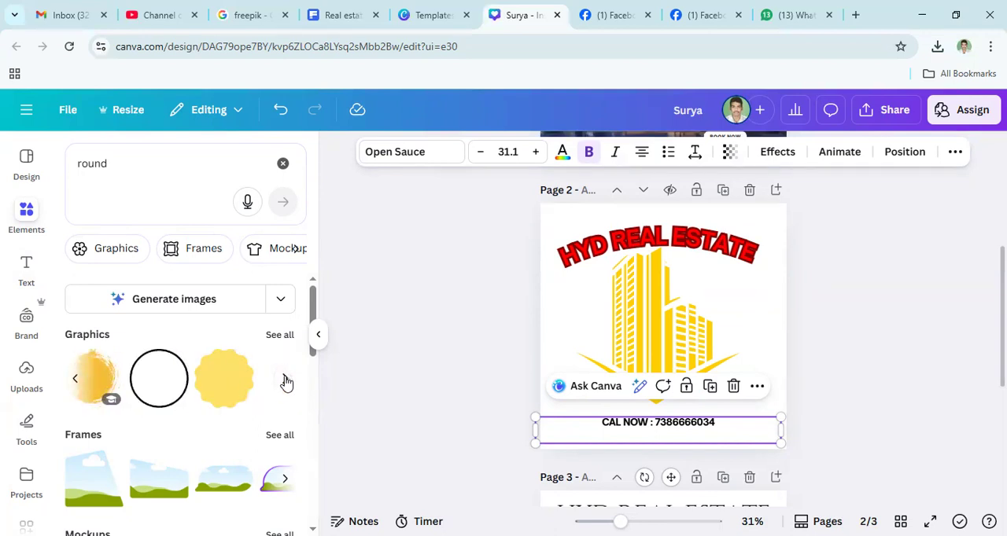
# - Search the design elements for "box" and add the gold gradient bar graphic to page 2
pyautogui.click(111, 162)
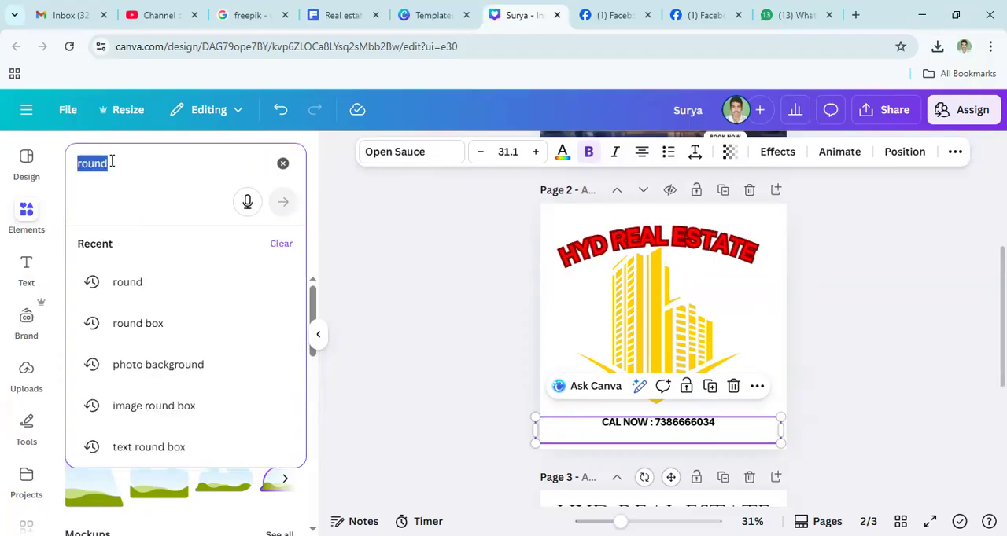
pyautogui.write('box')
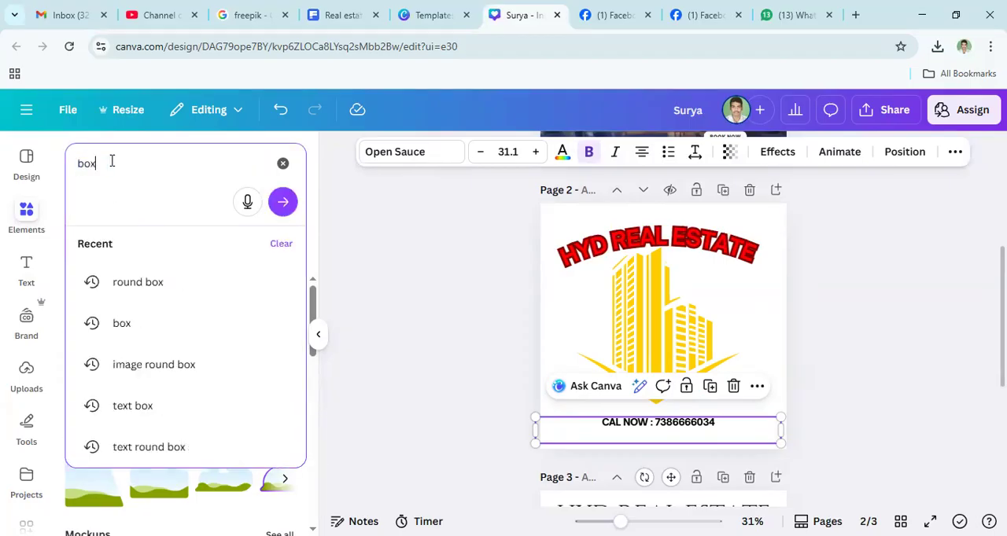
pyautogui.press('Return')
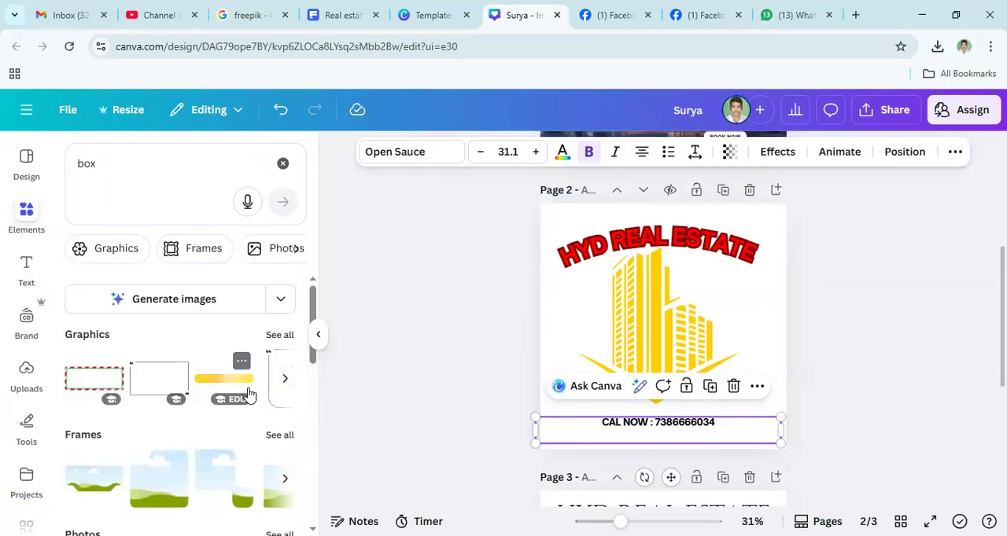
pyautogui.click(208, 383)
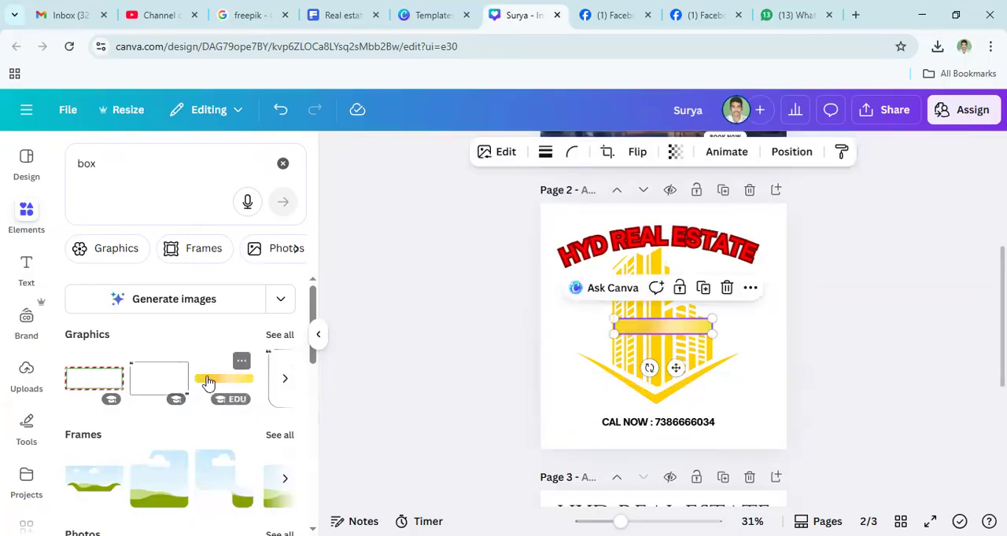
# - Place the gold bar behind the "CAL NOW" contact line and enlarge it to about 574 × 90
pyautogui.moveTo(639, 335); pyautogui.dragTo(621, 422)
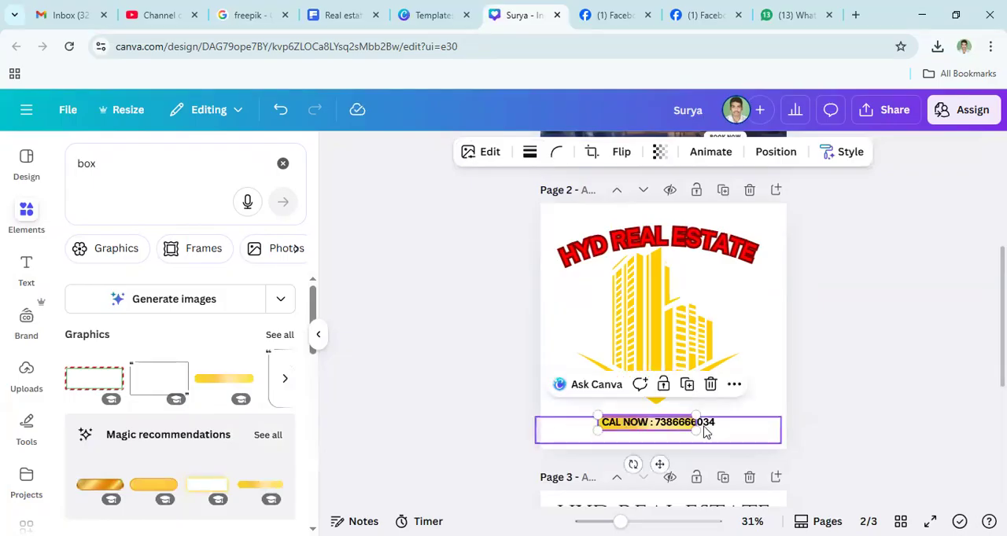
pyautogui.moveTo(695, 431); pyautogui.dragTo(725, 435)
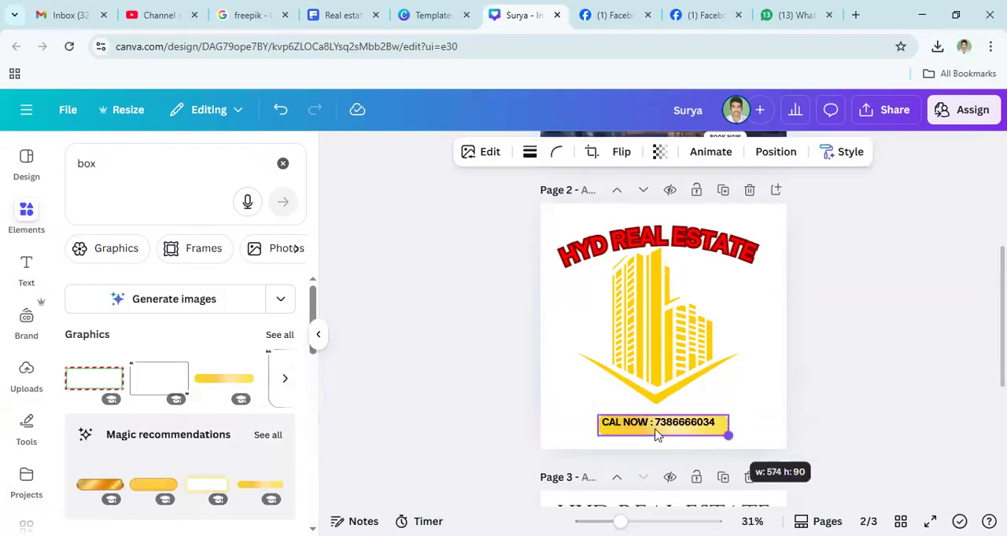
pyautogui.click(908, 380)
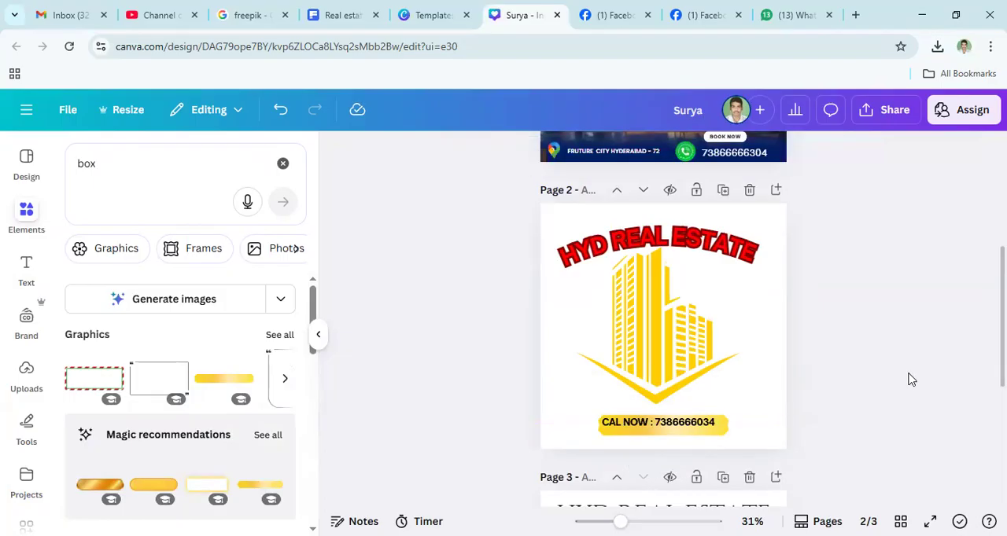
# - Widen the gold bar slightly, then narrow the contact text box and shift it so the line sits within the bar
pyautogui.click(678, 435)
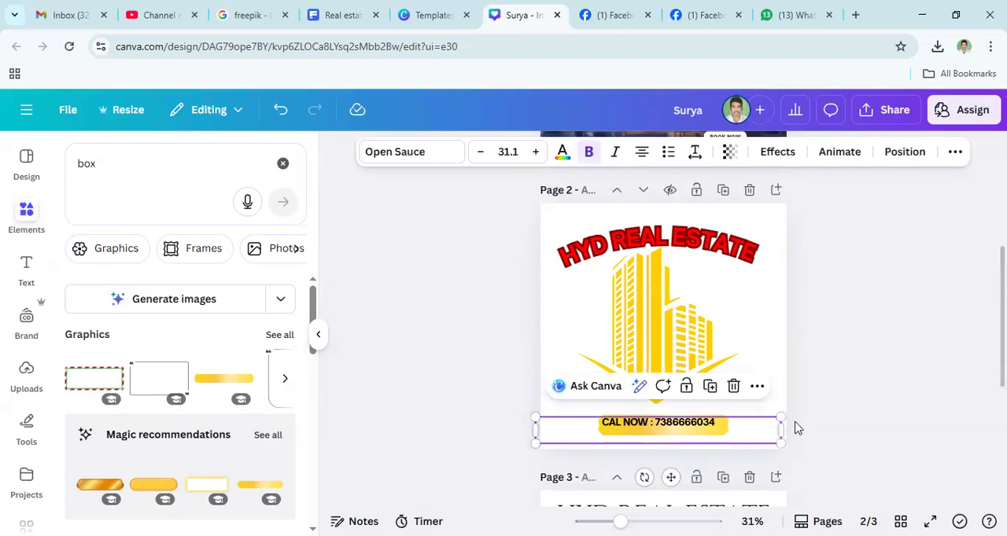
pyautogui.moveTo(781, 430); pyautogui.dragTo(843, 443)
pyautogui.click(727, 427)
pyautogui.click(566, 460)
pyautogui.moveTo(589, 421); pyautogui.dragTo(632, 423)
pyautogui.click(870, 404)
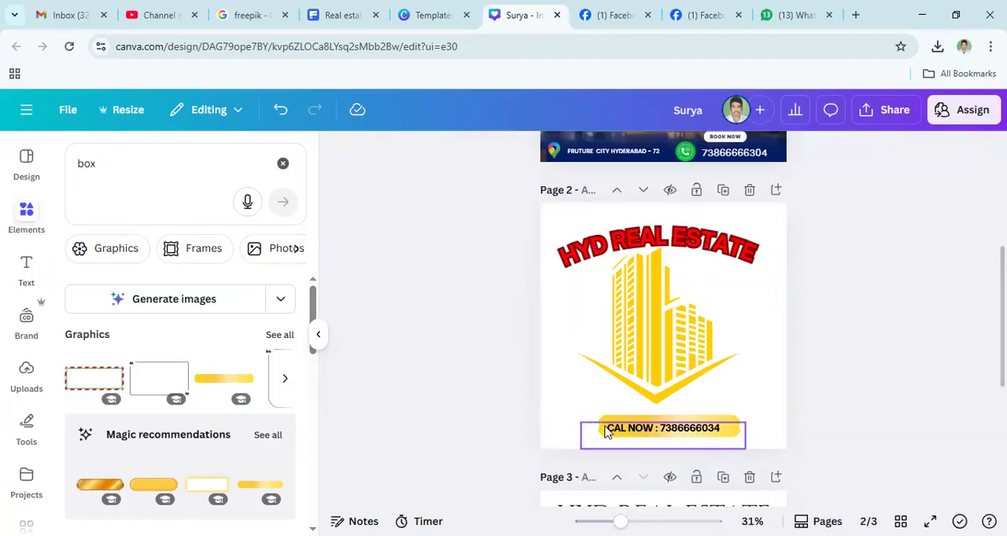
# - Set page 2's background to the dark navy blue from the document colours
pyautogui.click(563, 430)
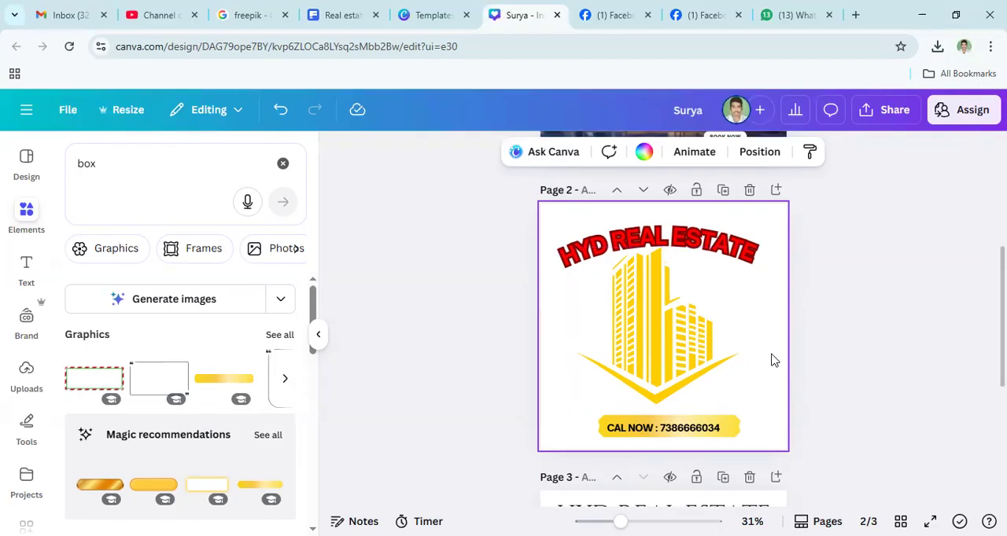
pyautogui.click(645, 154)
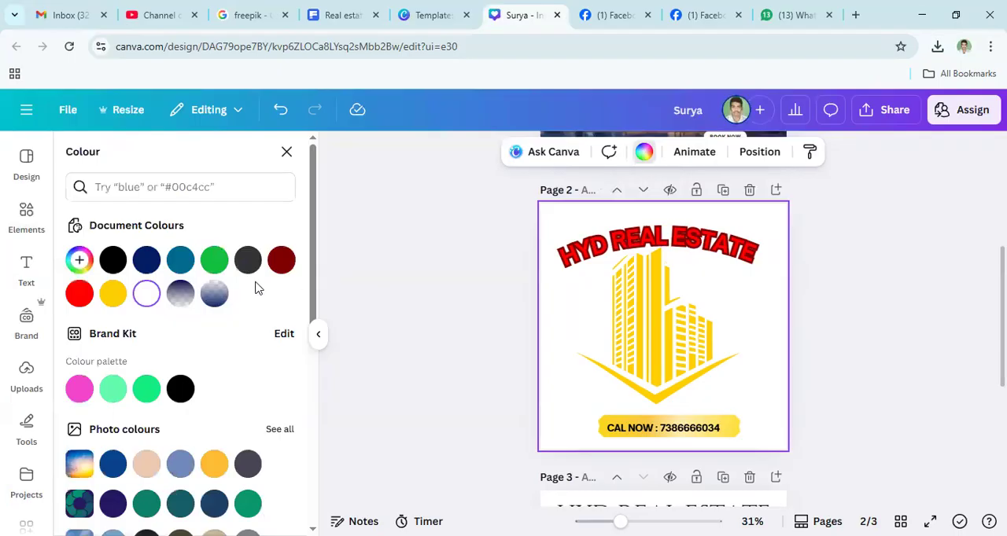
pyautogui.click(148, 262)
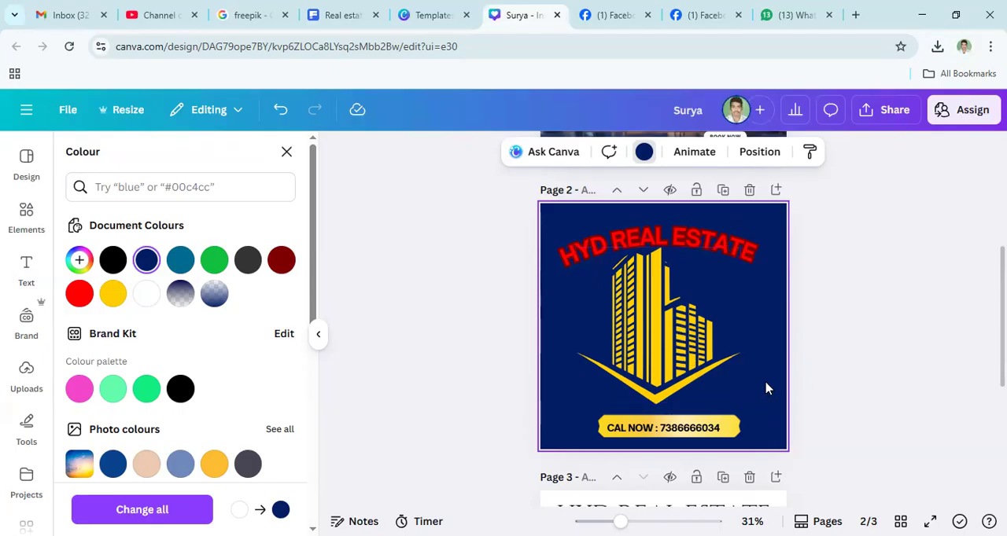
pyautogui.click(608, 250)
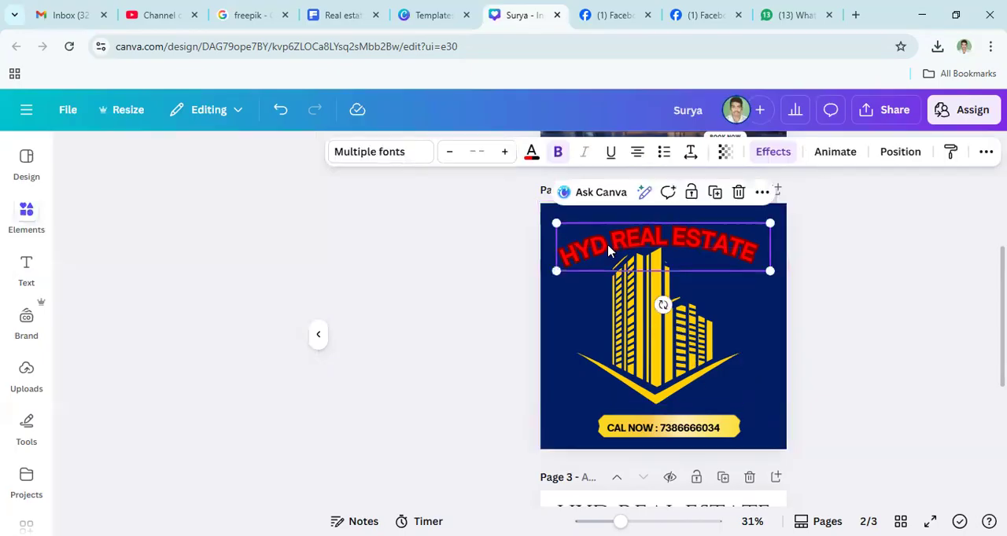
pyautogui.click(27, 268)
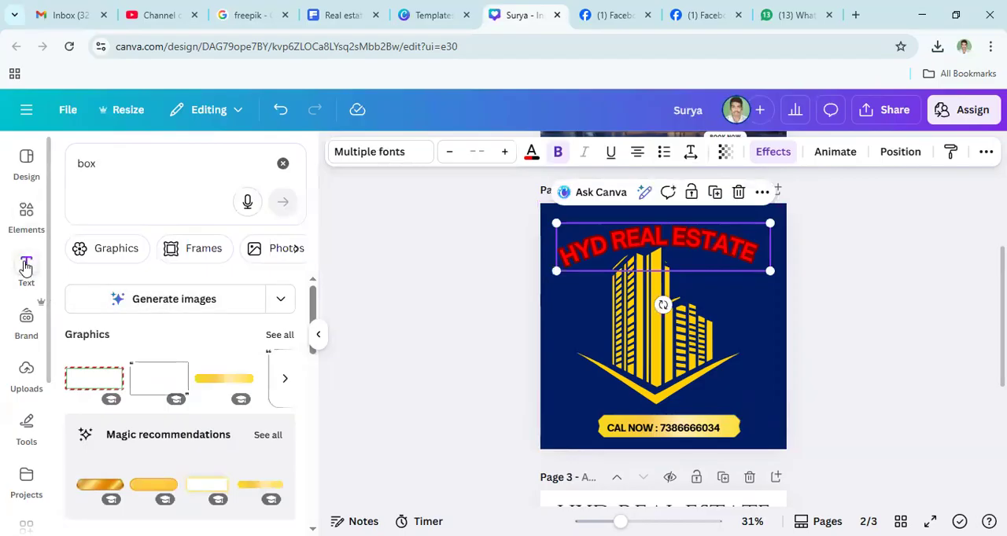
pyautogui.click(626, 361)
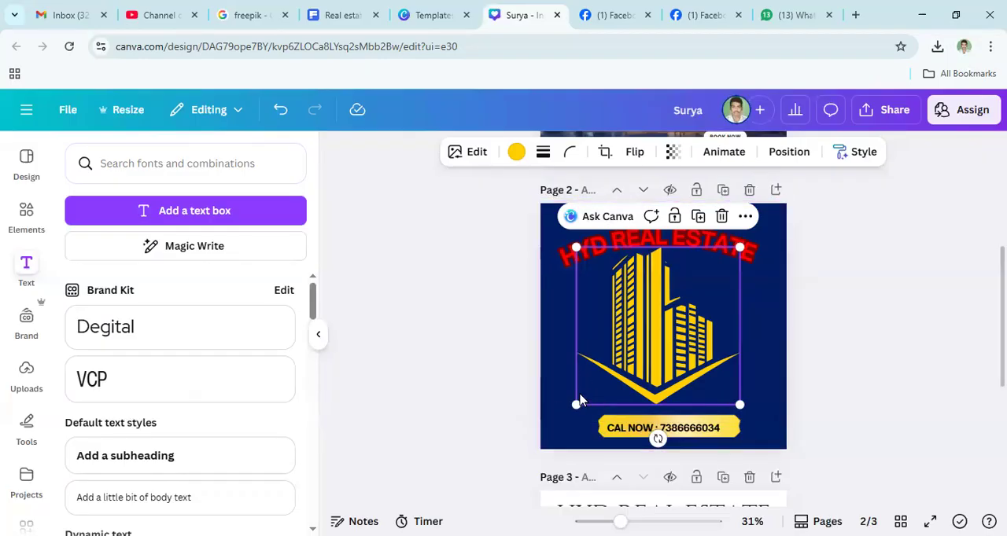
pyautogui.click(622, 435)
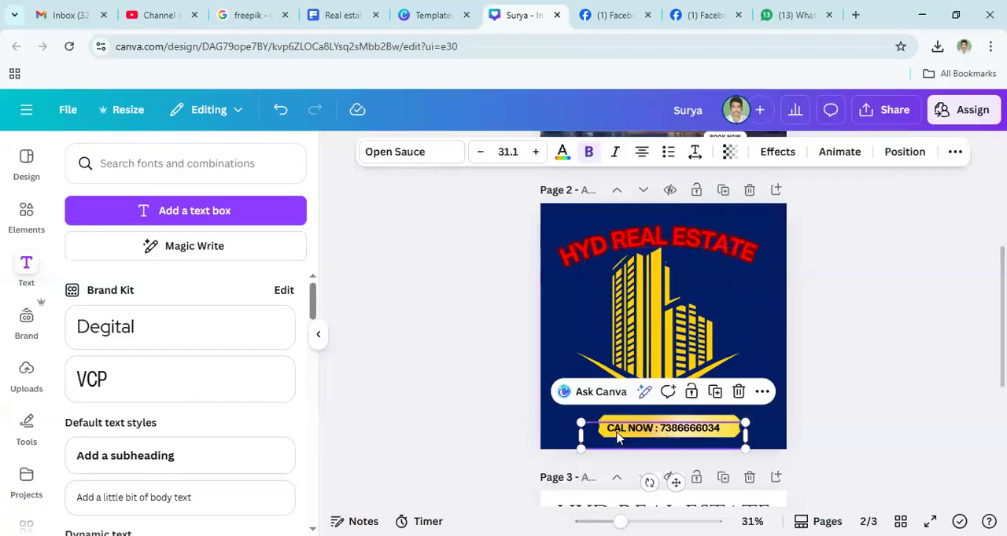
pyautogui.click(715, 393)
pyautogui.moveTo(629, 437); pyautogui.dragTo(589, 403)
pyautogui.doubleClick(588, 402)
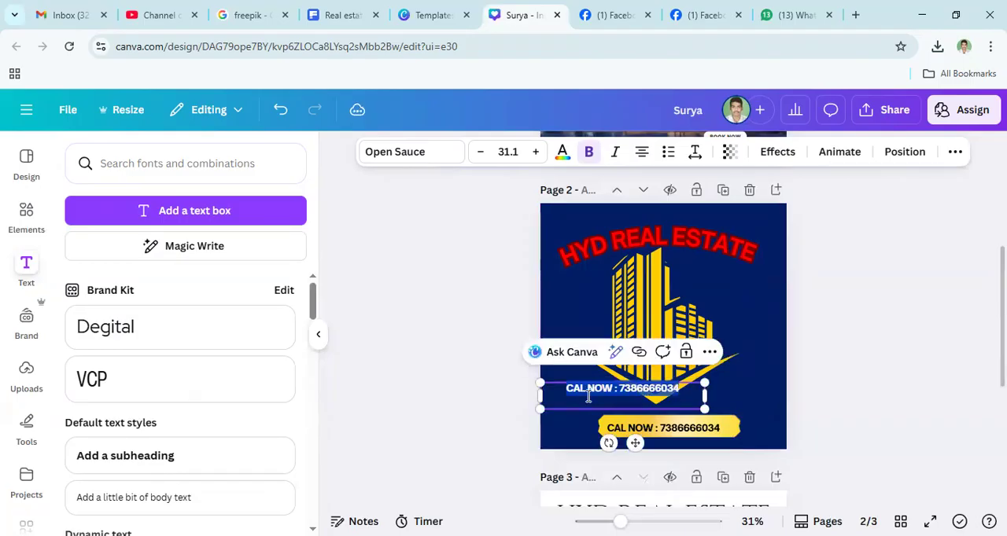
pyautogui.click(686, 353)
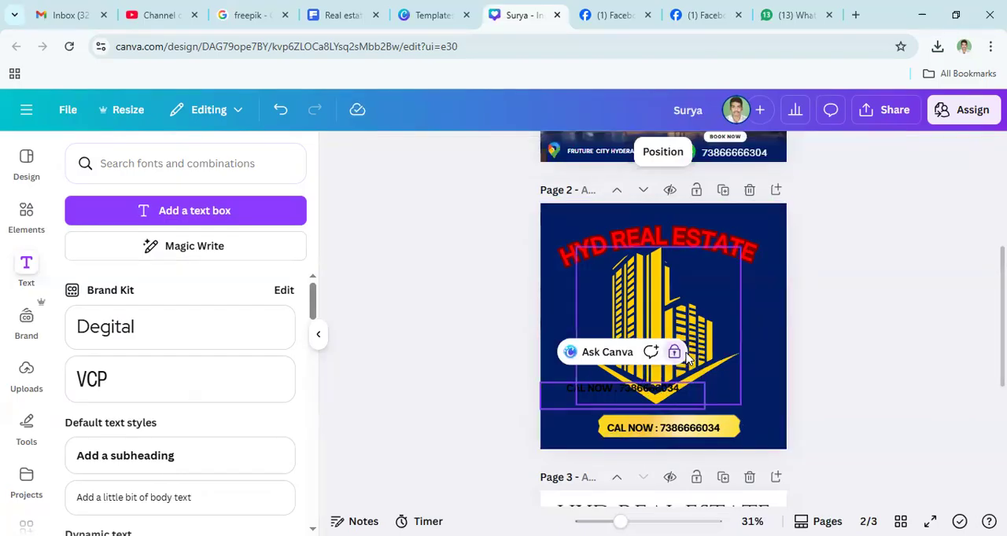
pyautogui.click(686, 354)
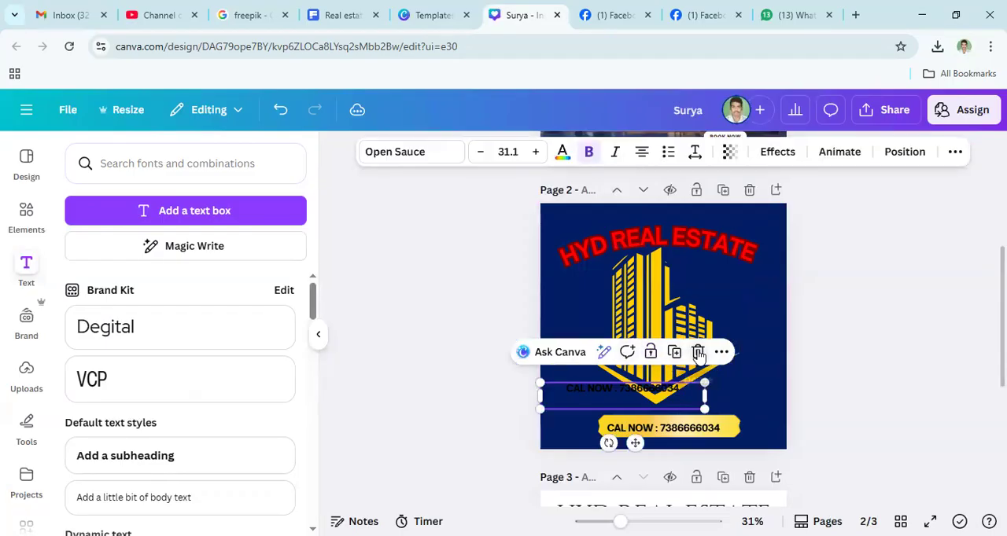
pyautogui.press('Delete')
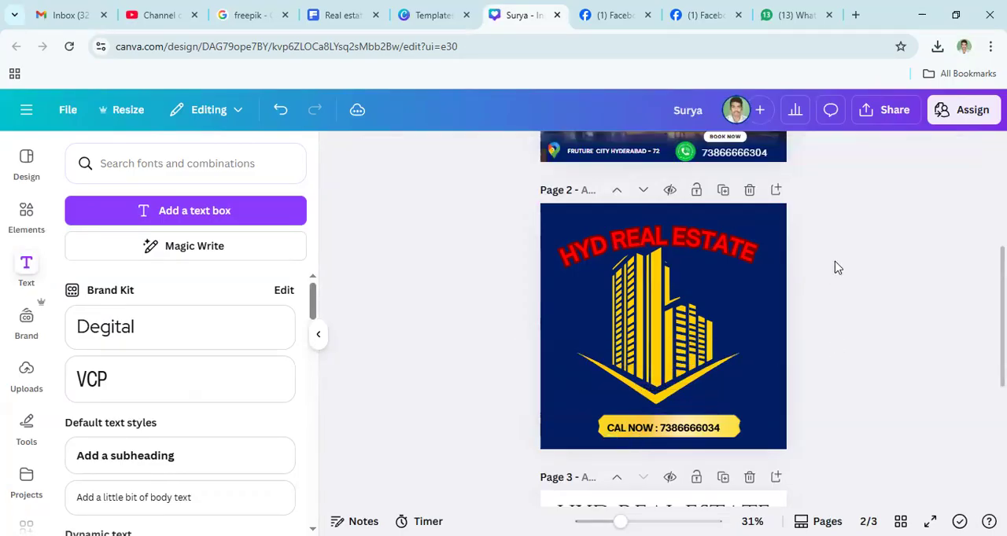
pyautogui.click(753, 297)
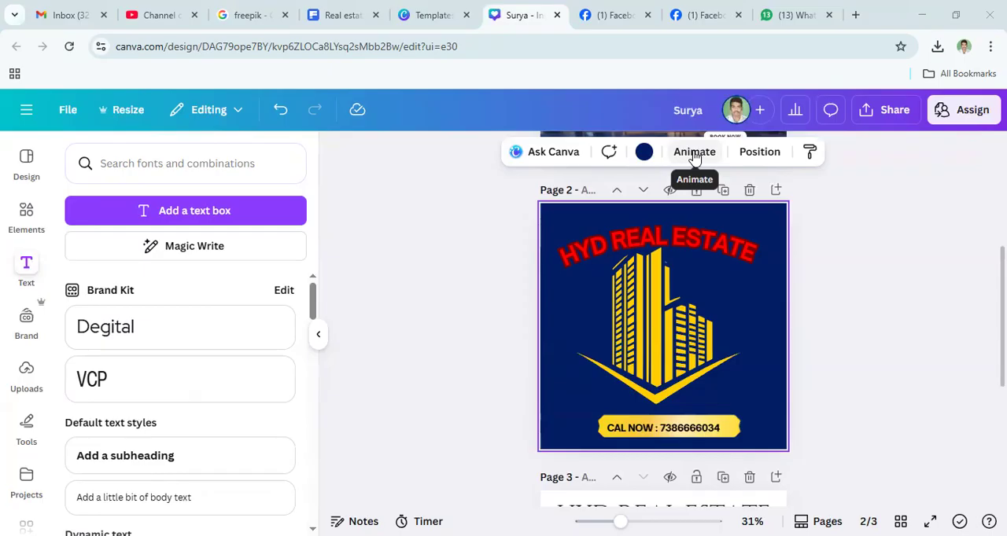
pyautogui.click(694, 155)
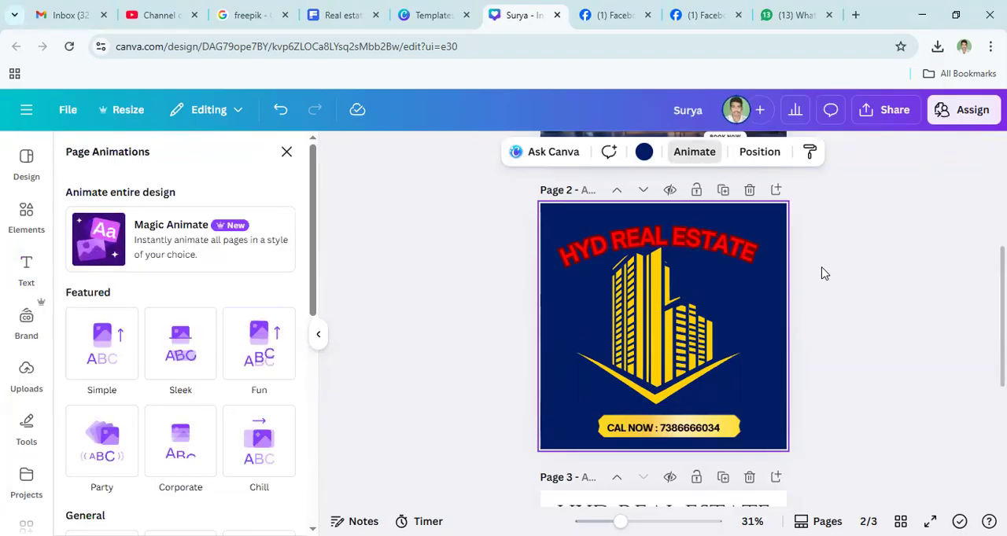
pyautogui.moveTo(814, 253); pyautogui.dragTo(611, 446)
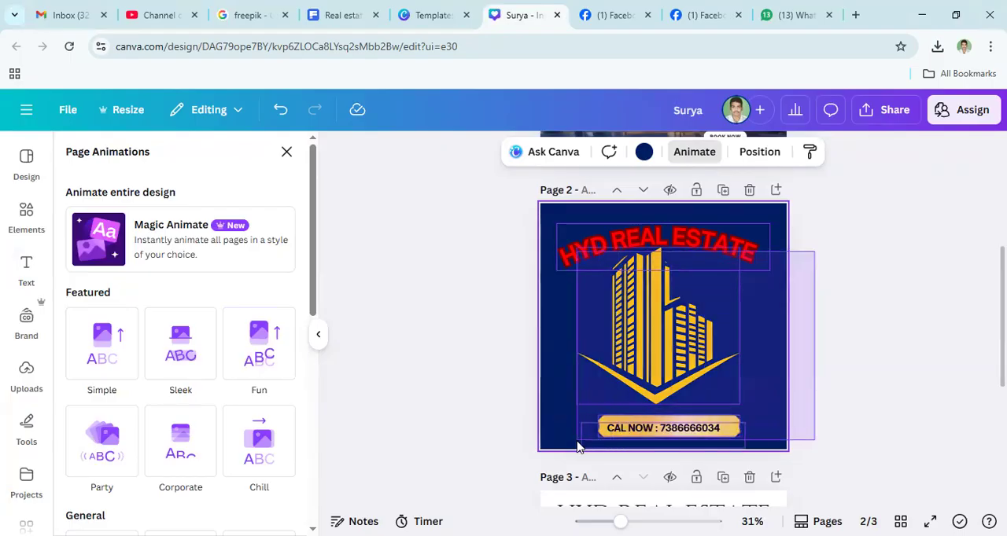
pyautogui.moveTo(189, 371); pyautogui.dragTo(166, 355)
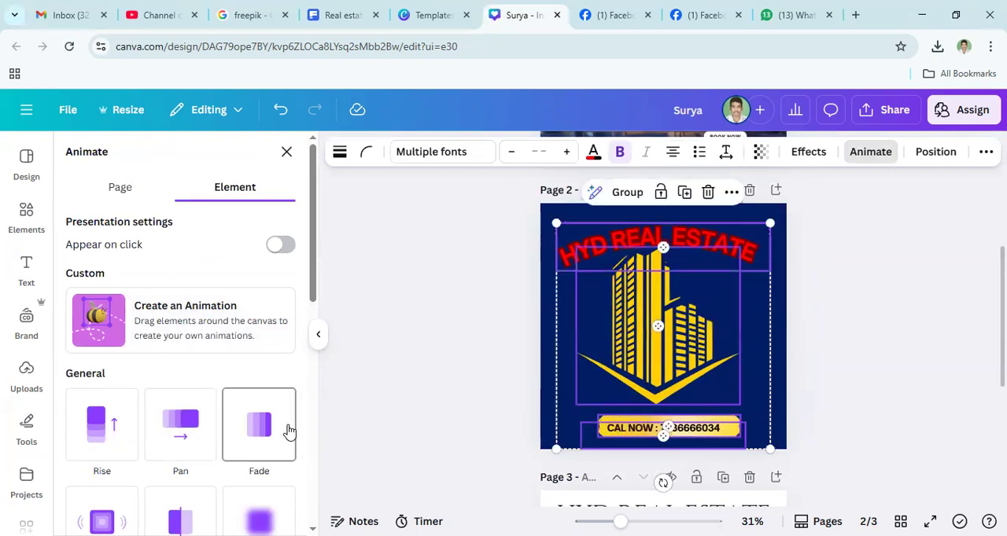
pyautogui.click(859, 412)
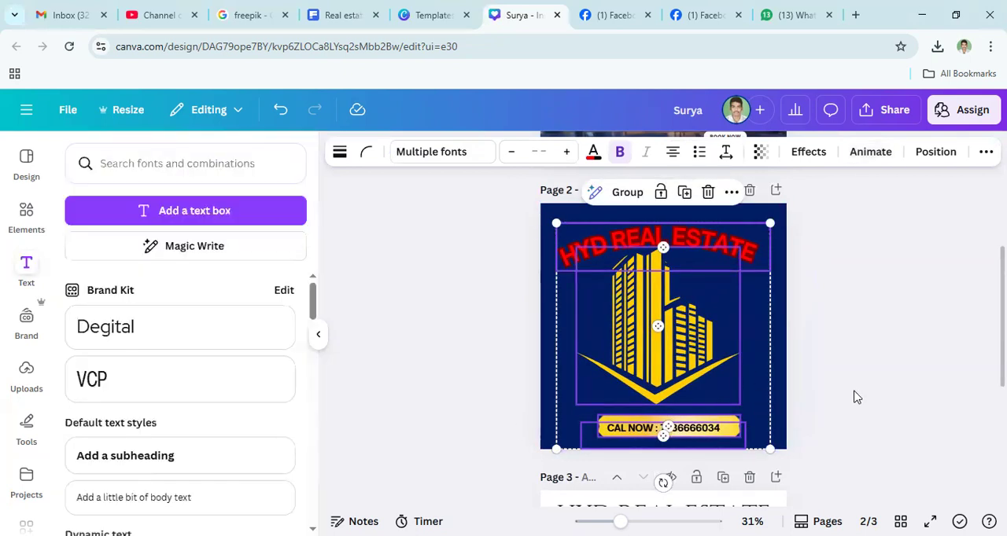
# - Apply the Pan animation to the yellow building graphic on page 2
pyautogui.click(758, 376)
pyautogui.click(659, 349)
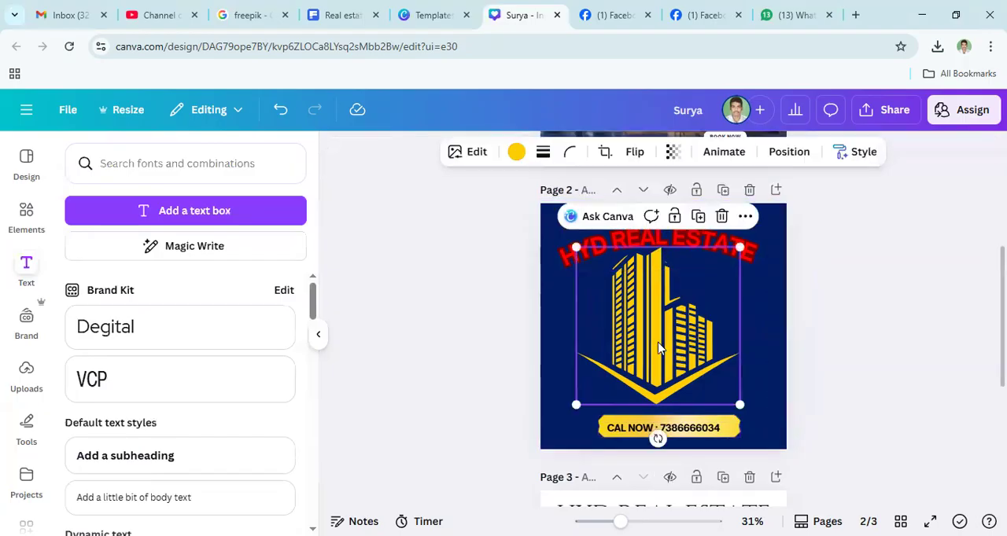
pyautogui.click(726, 155)
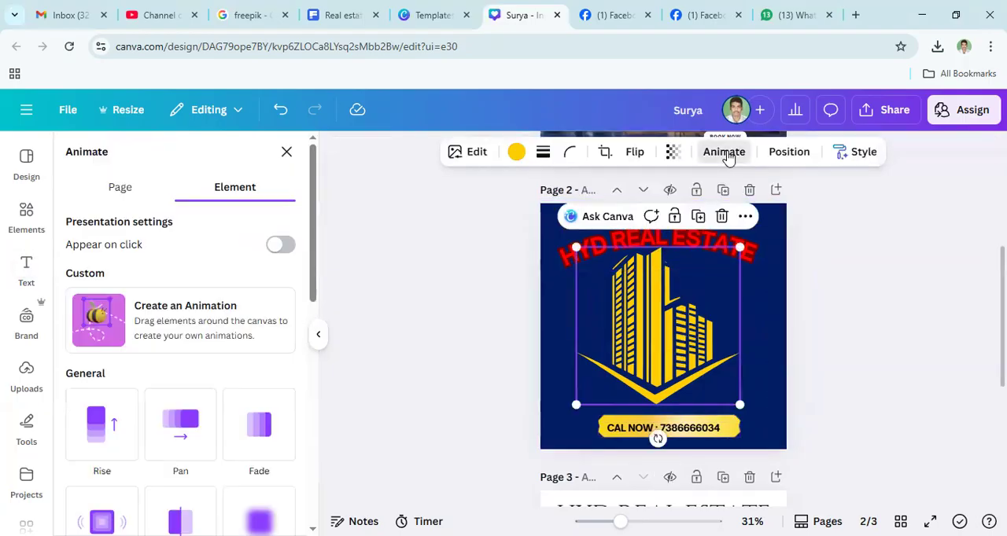
pyautogui.click(177, 440)
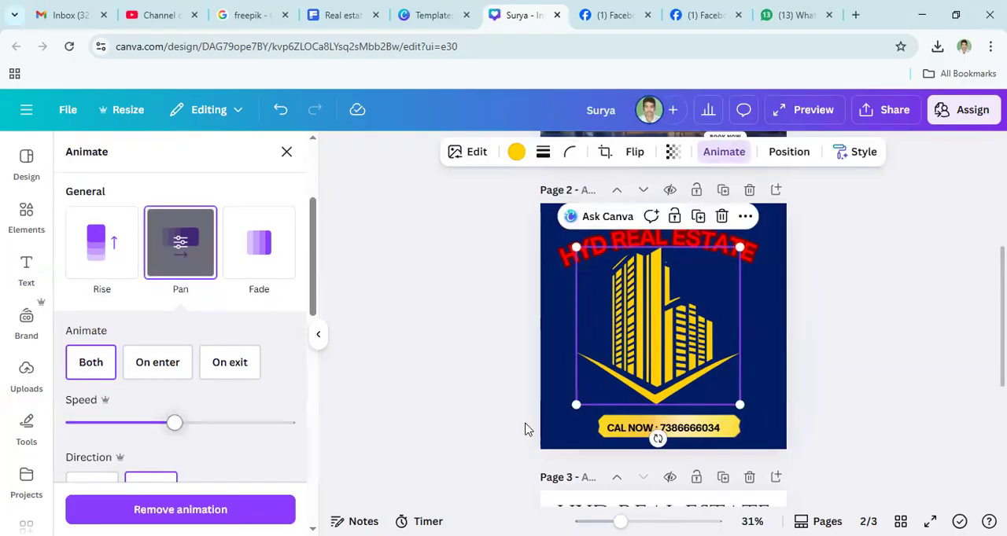
# - Apply the Shift text animation to the "CAL NOW" contact line on page 2
pyautogui.click(675, 428)
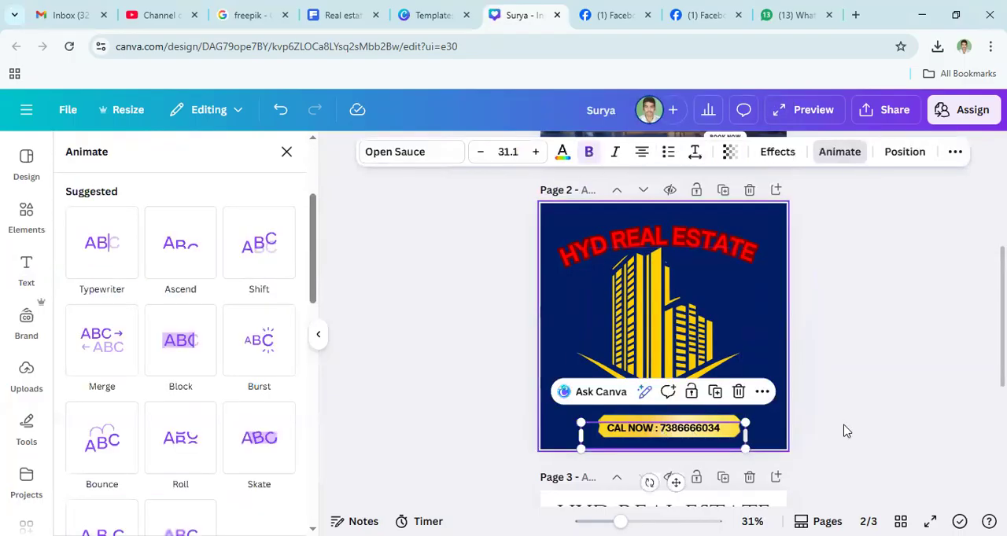
pyautogui.click(705, 438)
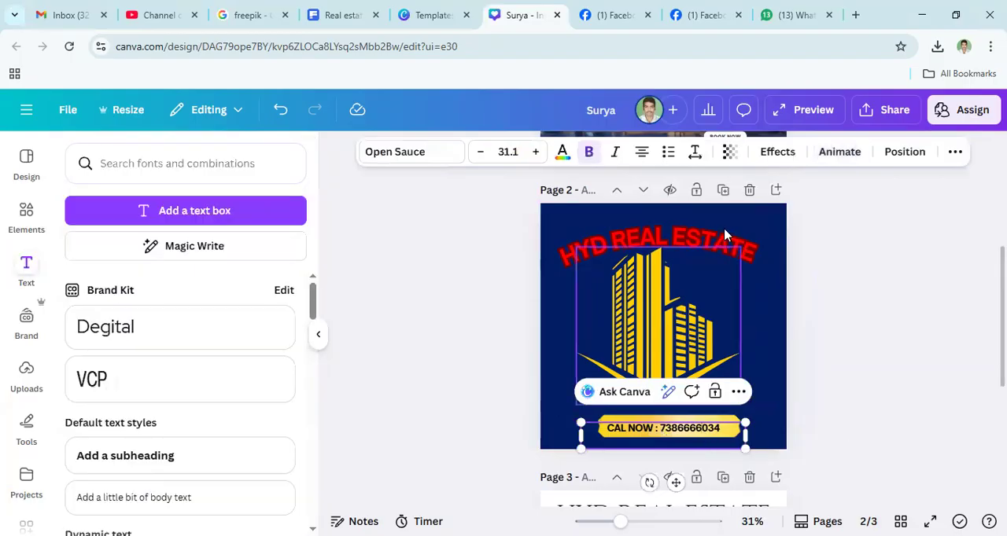
pyautogui.click(821, 153)
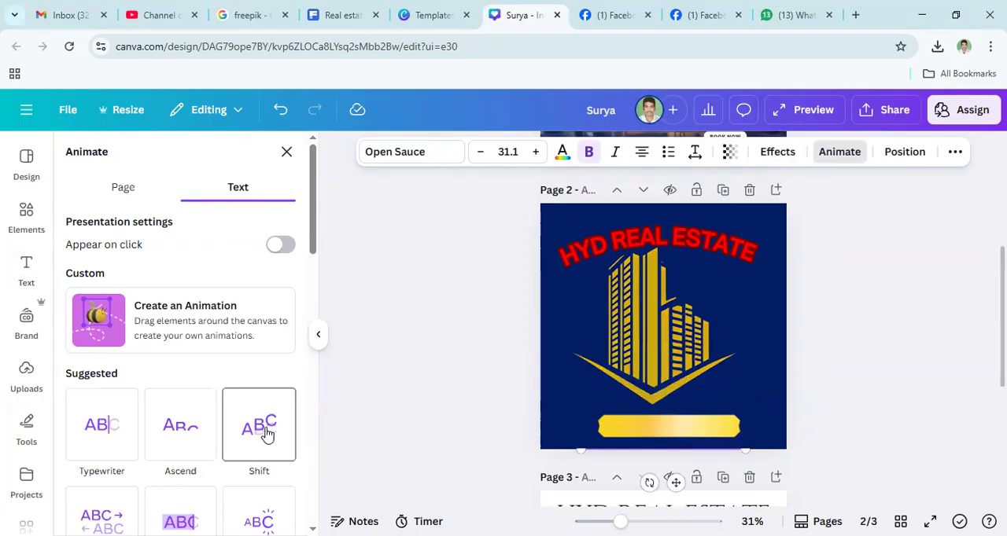
pyautogui.click(267, 434)
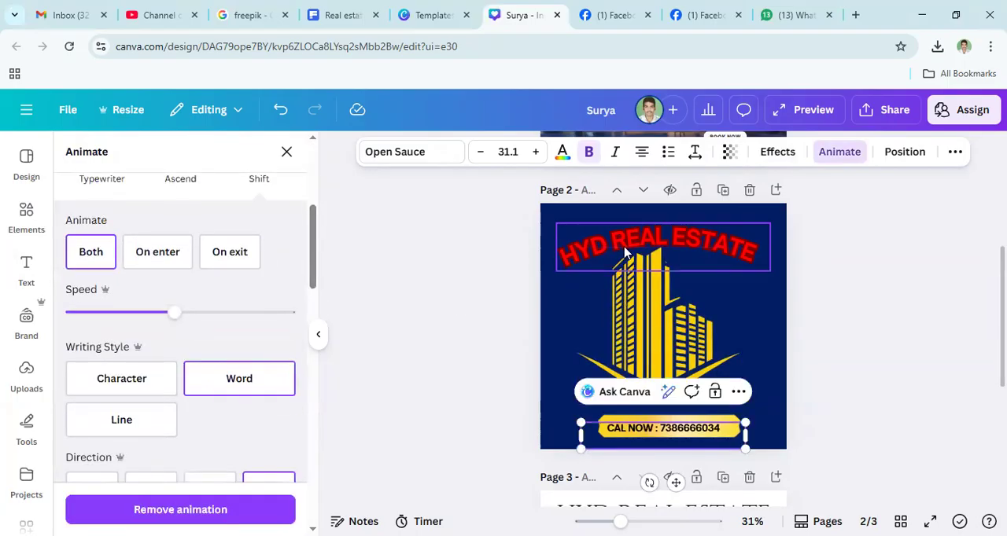
# - Apply the Roll text animation to the curved "HYD REAL ESTATE" heading on page 2
pyautogui.click(653, 244)
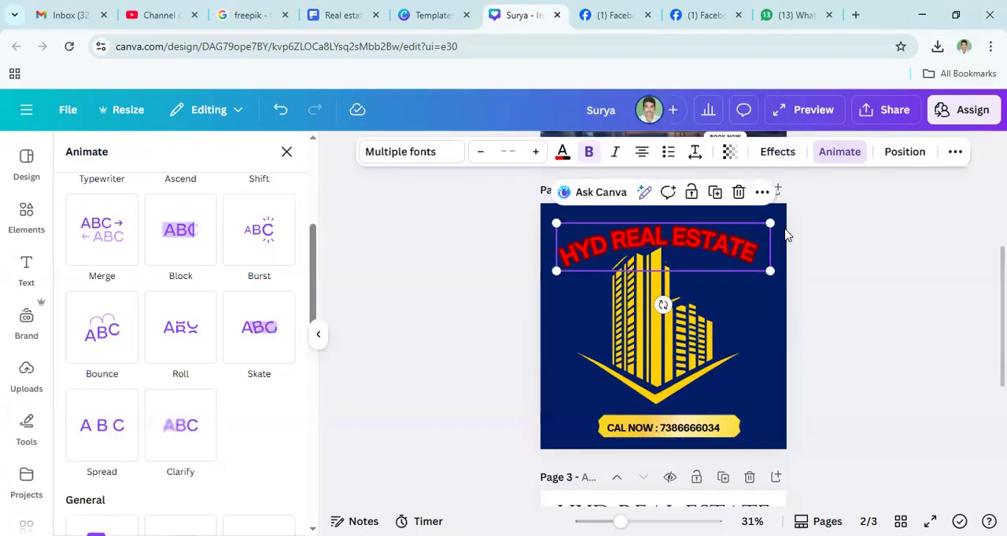
pyautogui.click(839, 156)
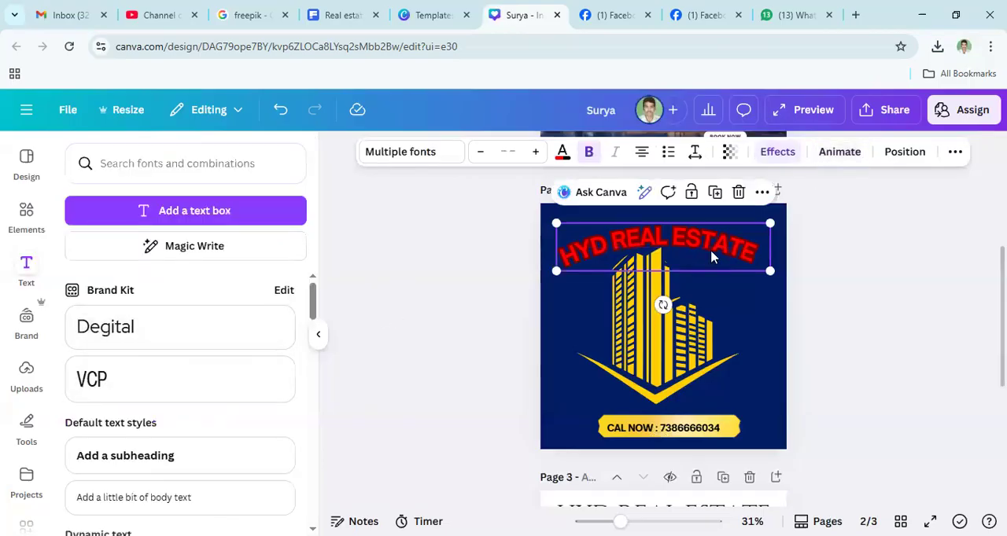
pyautogui.click(835, 160)
pyautogui.scroll(-2, 213, 427)
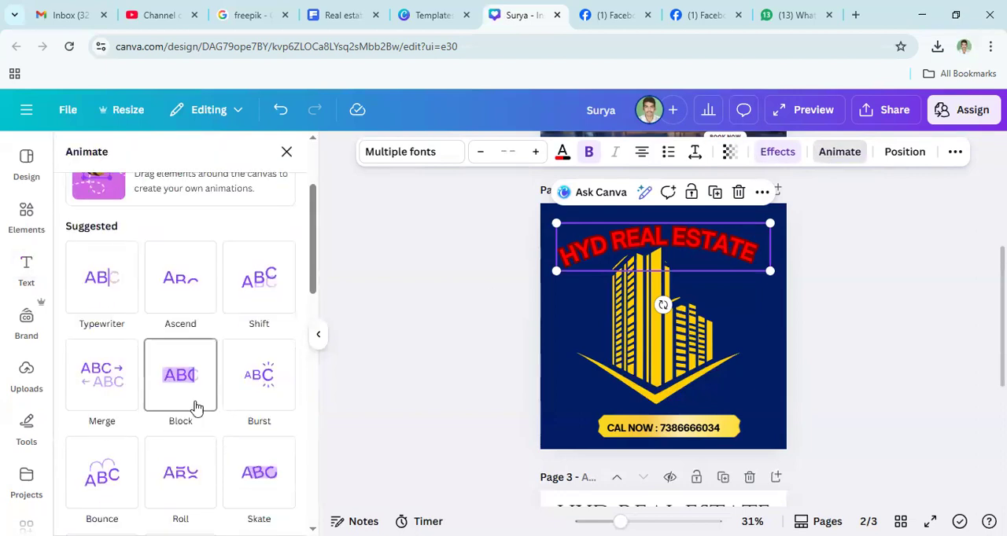
pyautogui.click(183, 472)
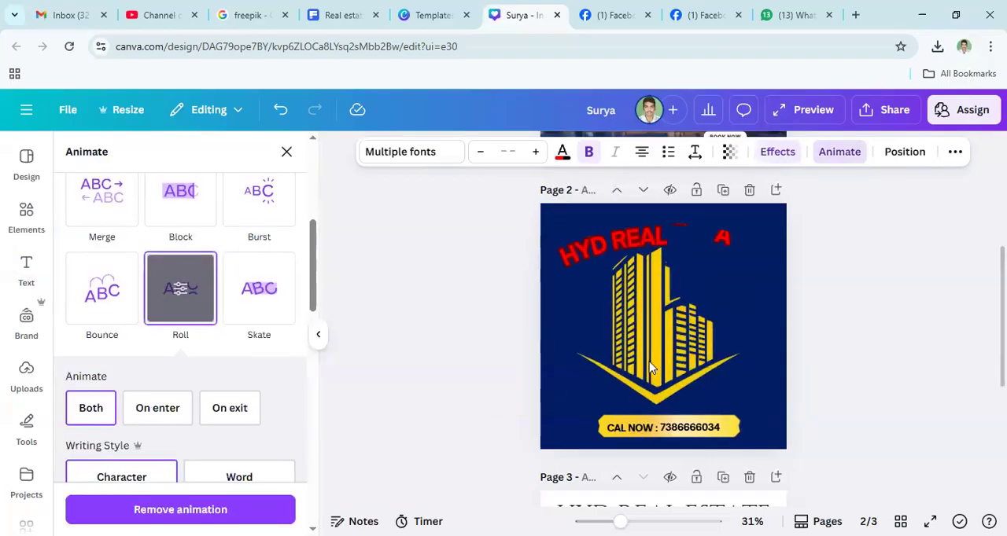
# - Replace the building graphic's Pan animation with the style showing overlapping tilted squares
pyautogui.click(648, 362)
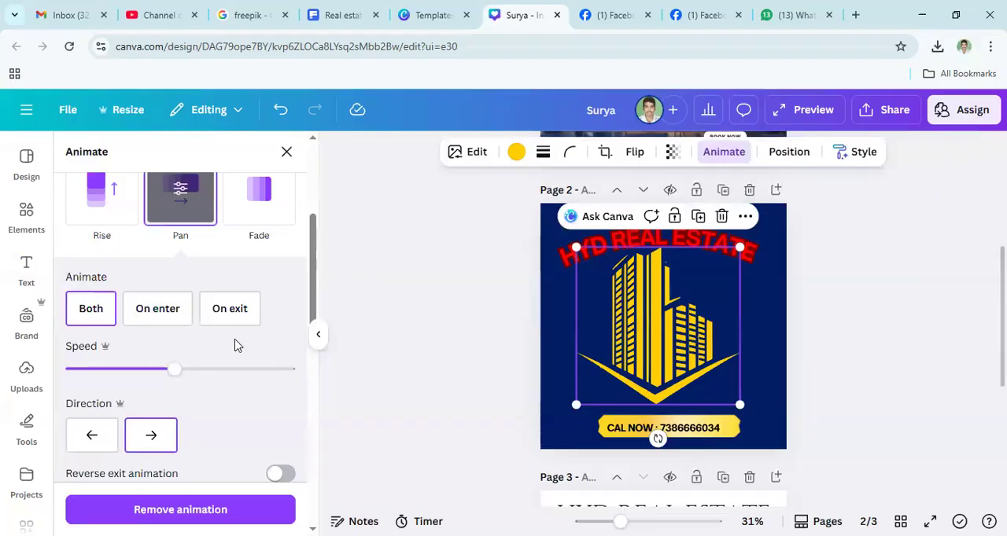
pyautogui.scroll(-2, 234, 344)
pyautogui.scroll(-5, 209, 393)
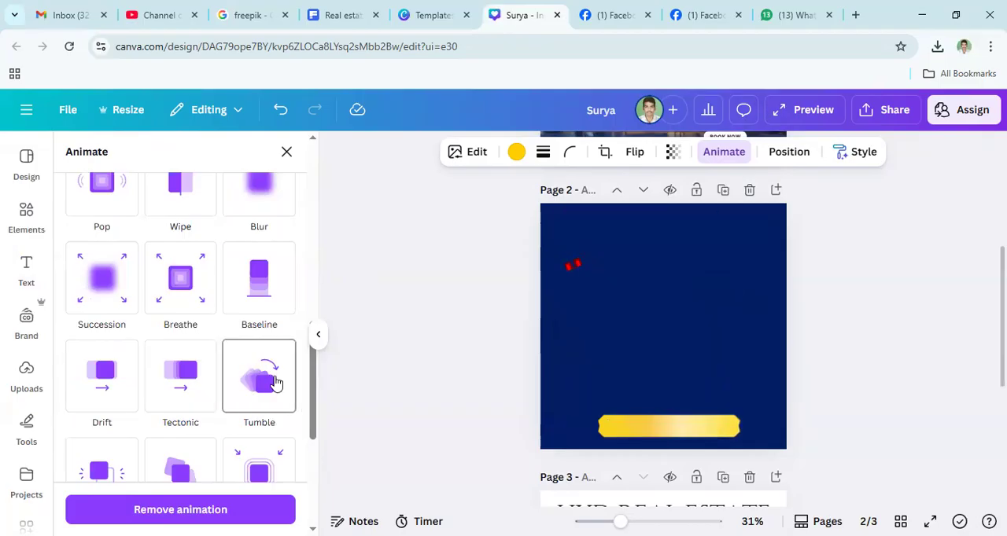
pyautogui.click(174, 482)
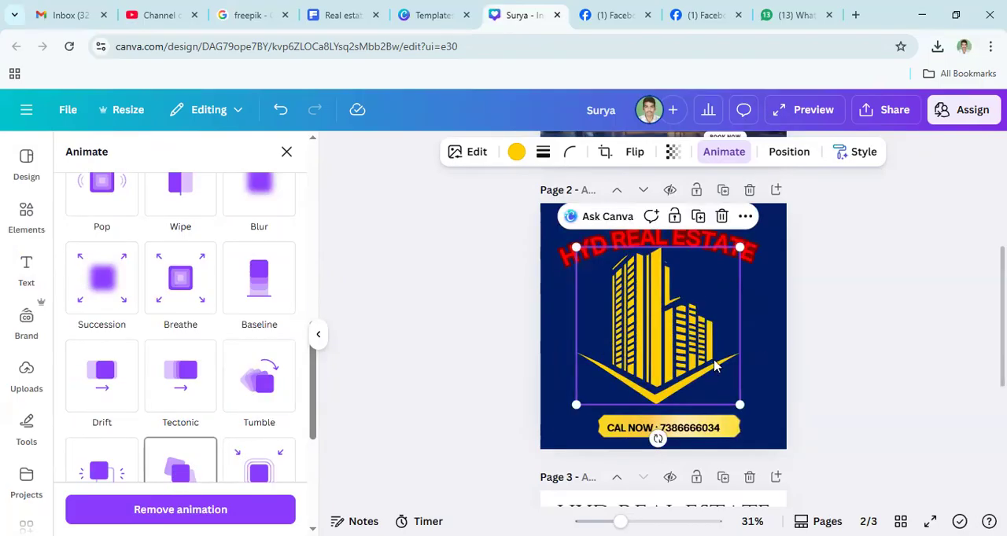
# - Play the preview of the animated design, replay it, then close it and deselect the building graphic
pyautogui.click(833, 291)
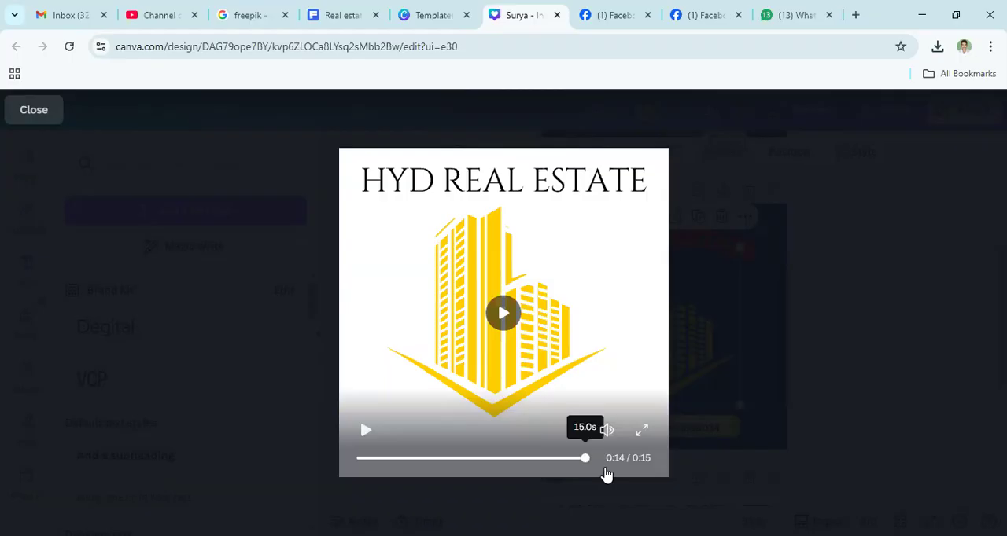
pyautogui.click(509, 322)
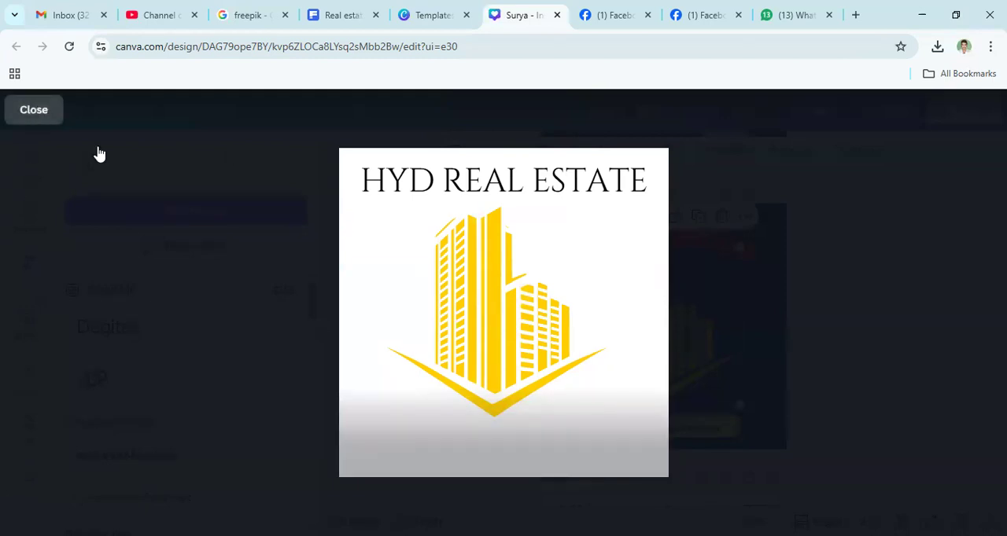
pyautogui.click(797, 362)
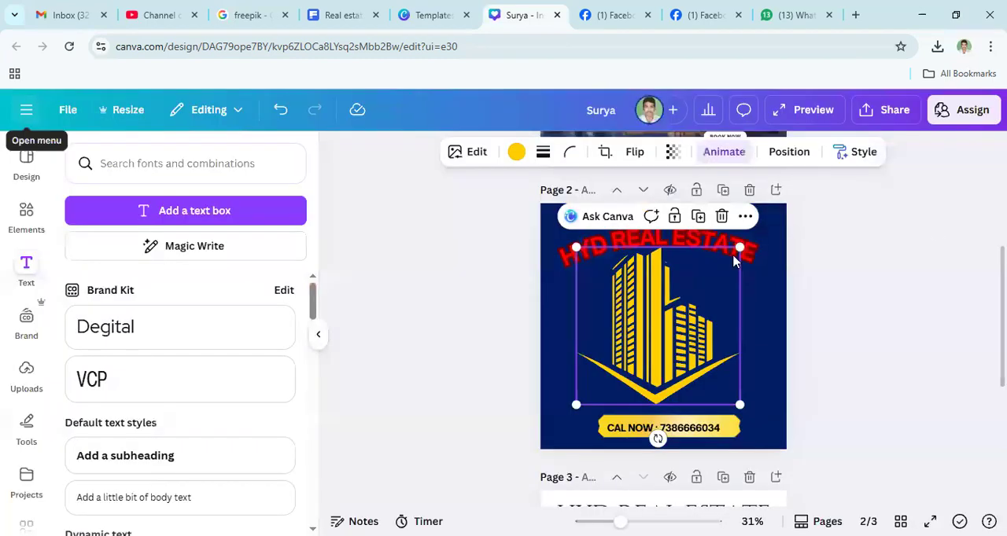
pyautogui.click(849, 193)
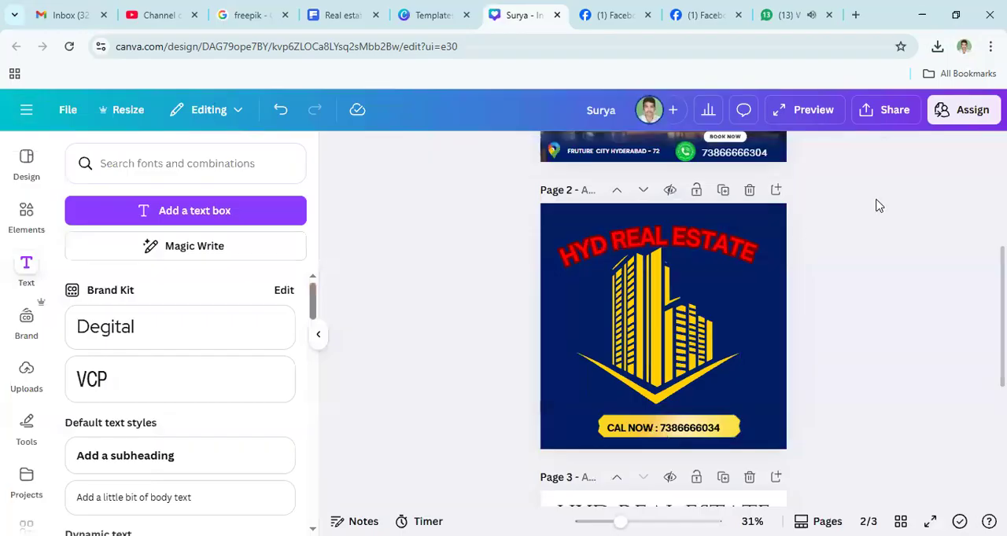
# - Download only the current page, page 3, as an MP4 video at 1,080 × 1,080 px
pyautogui.scroll(2, 874, 196)
pyautogui.scroll(-3, 888, 120)
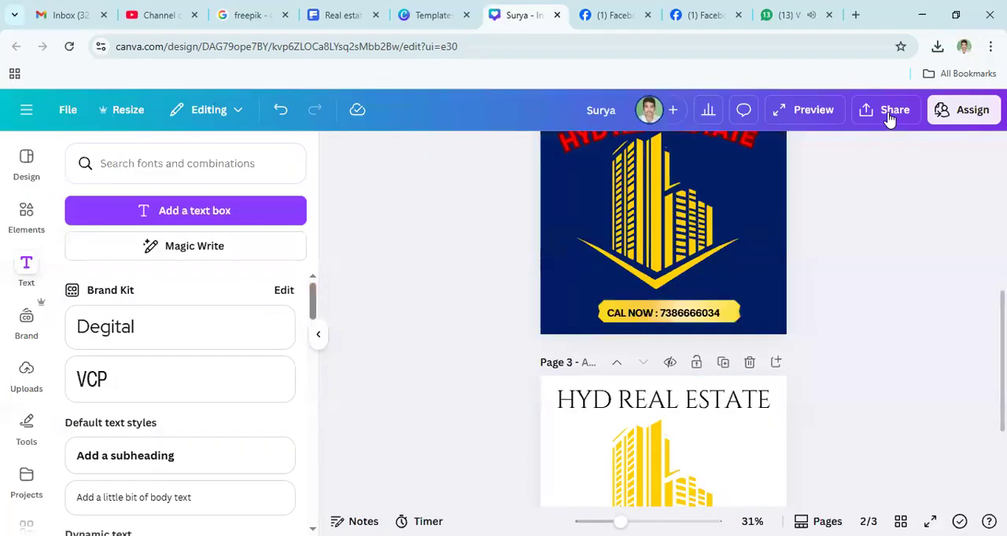
pyautogui.click(891, 114)
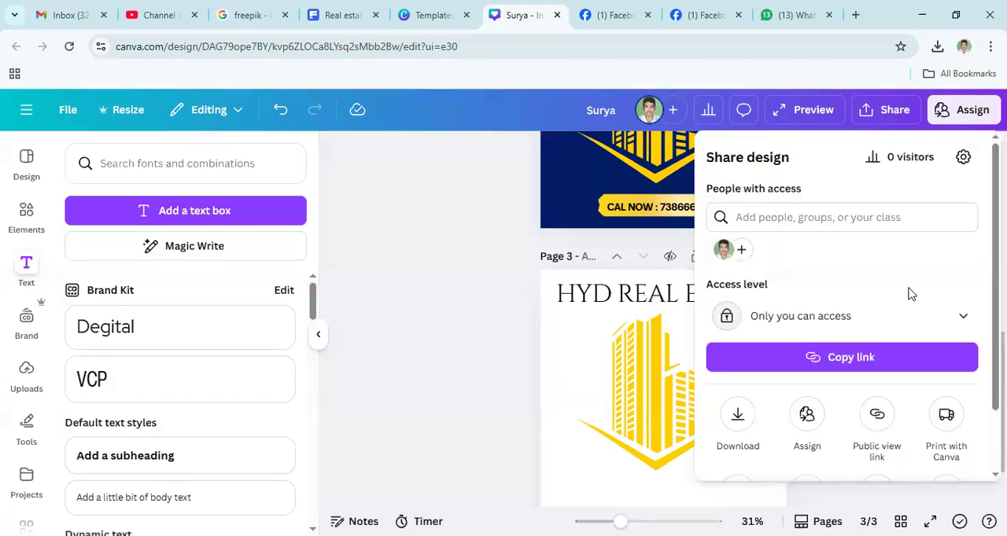
pyautogui.scroll(-2, 719, 359)
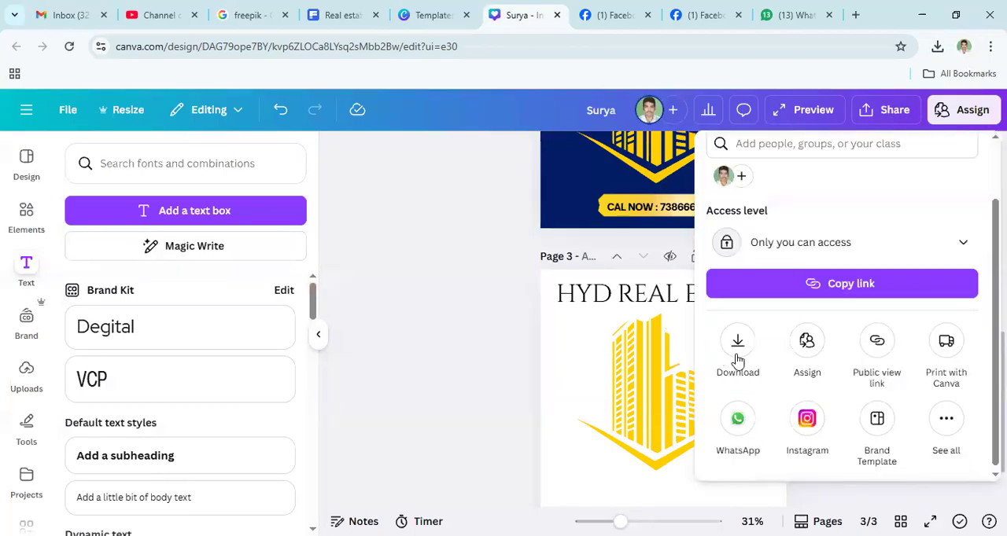
pyautogui.click(741, 351)
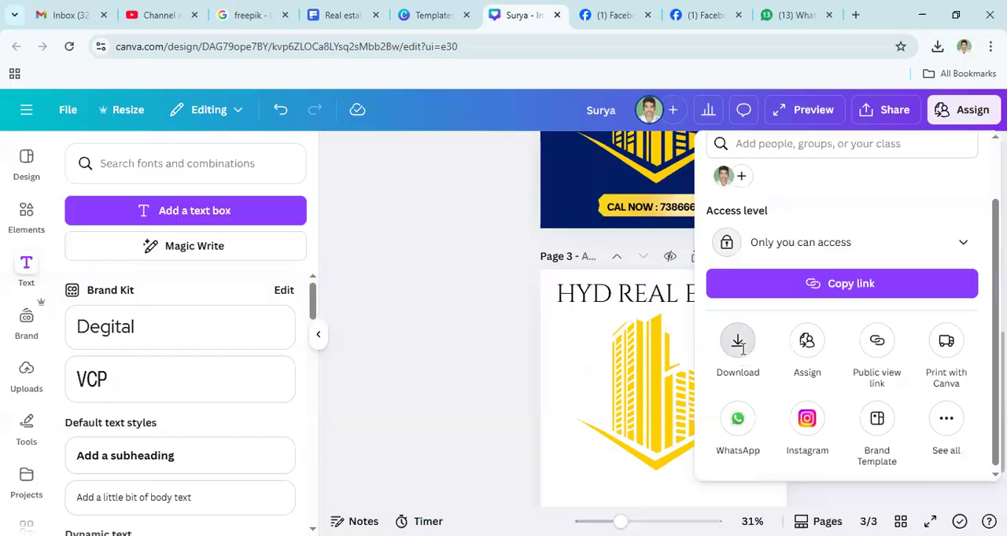
pyautogui.click(780, 364)
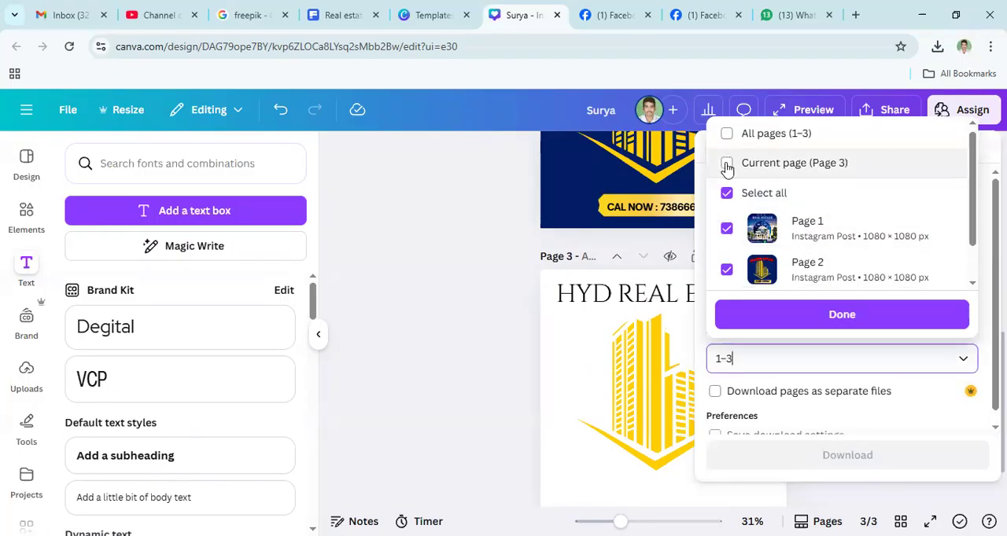
pyautogui.click(727, 165)
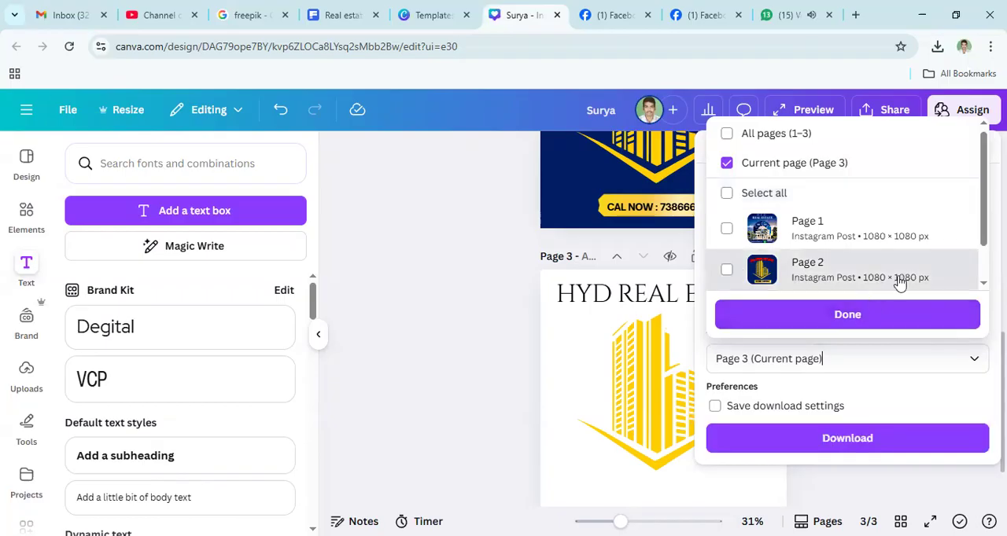
pyautogui.click(825, 441)
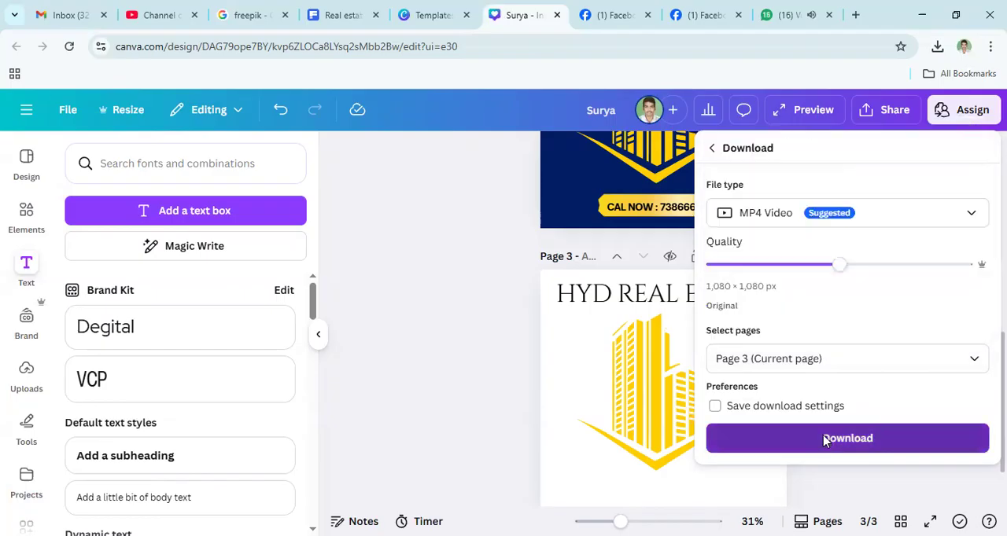
pyautogui.click(825, 441)
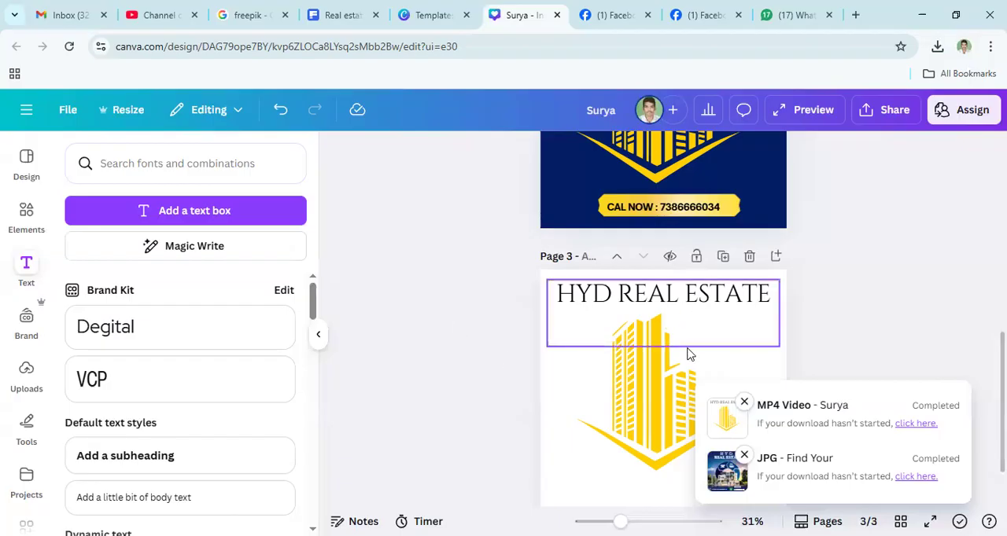
pyautogui.scroll(3, 687, 355)
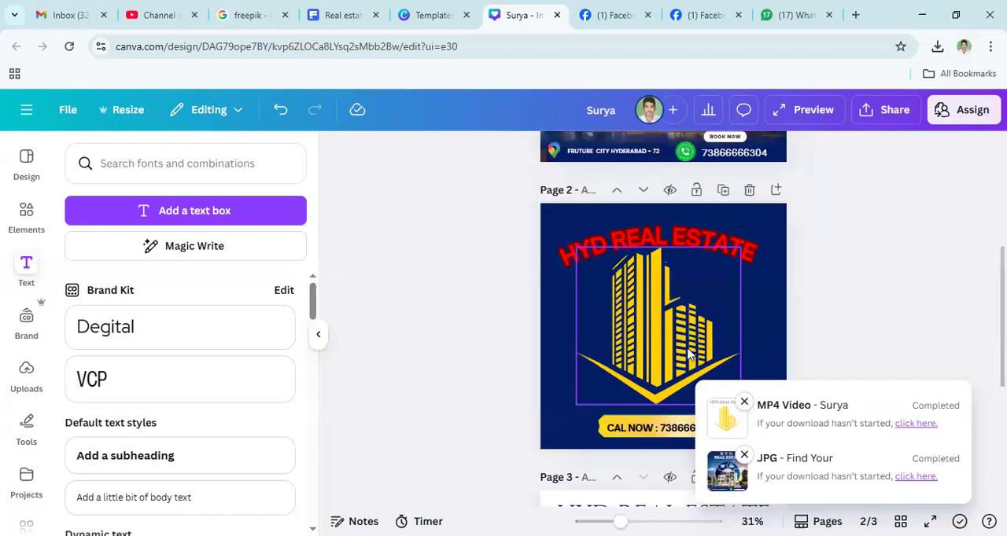
pyautogui.scroll(2, 695, 265)
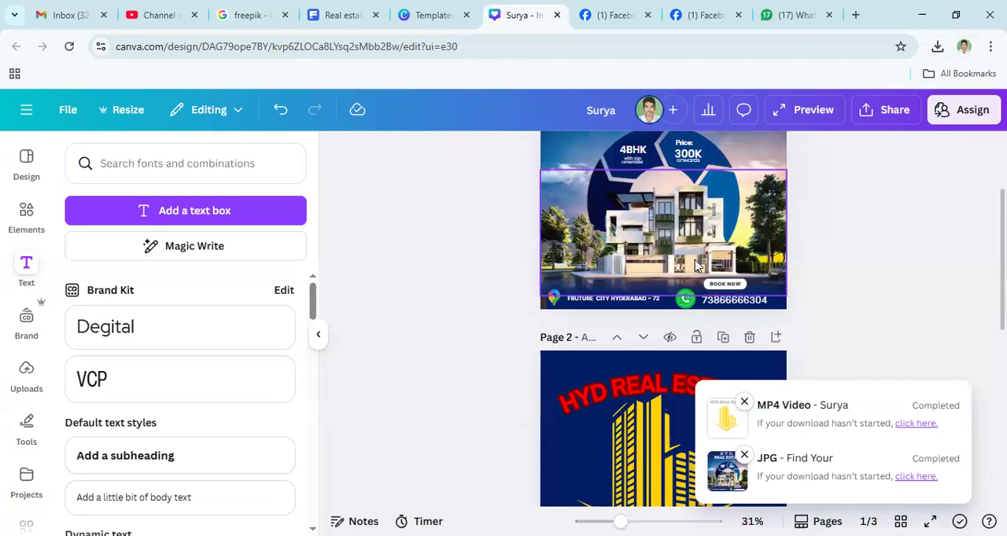
pyautogui.scroll(-1, 658, 240)
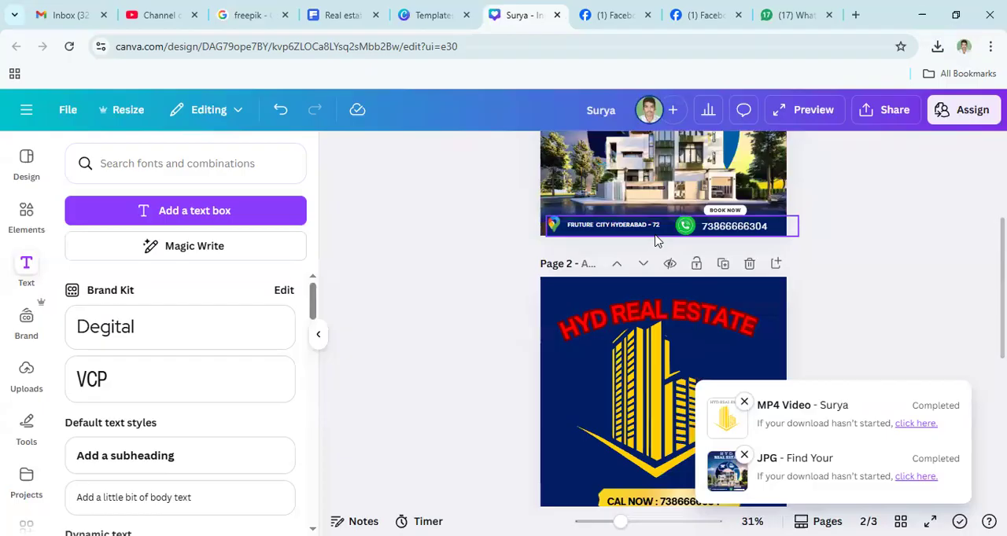